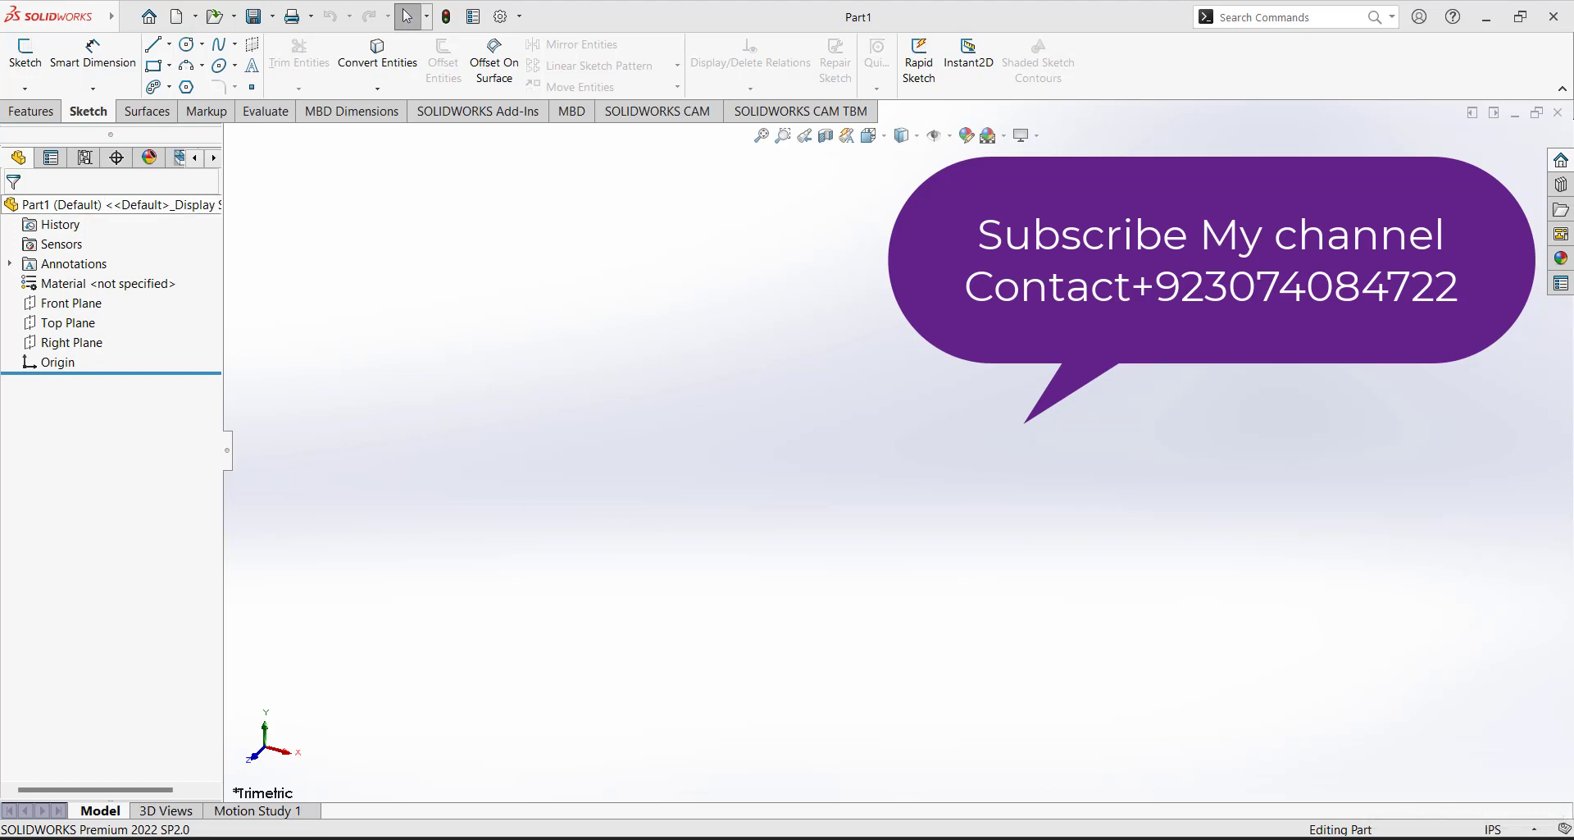
Start a new sketch on the Front Plane.
click(25, 56)
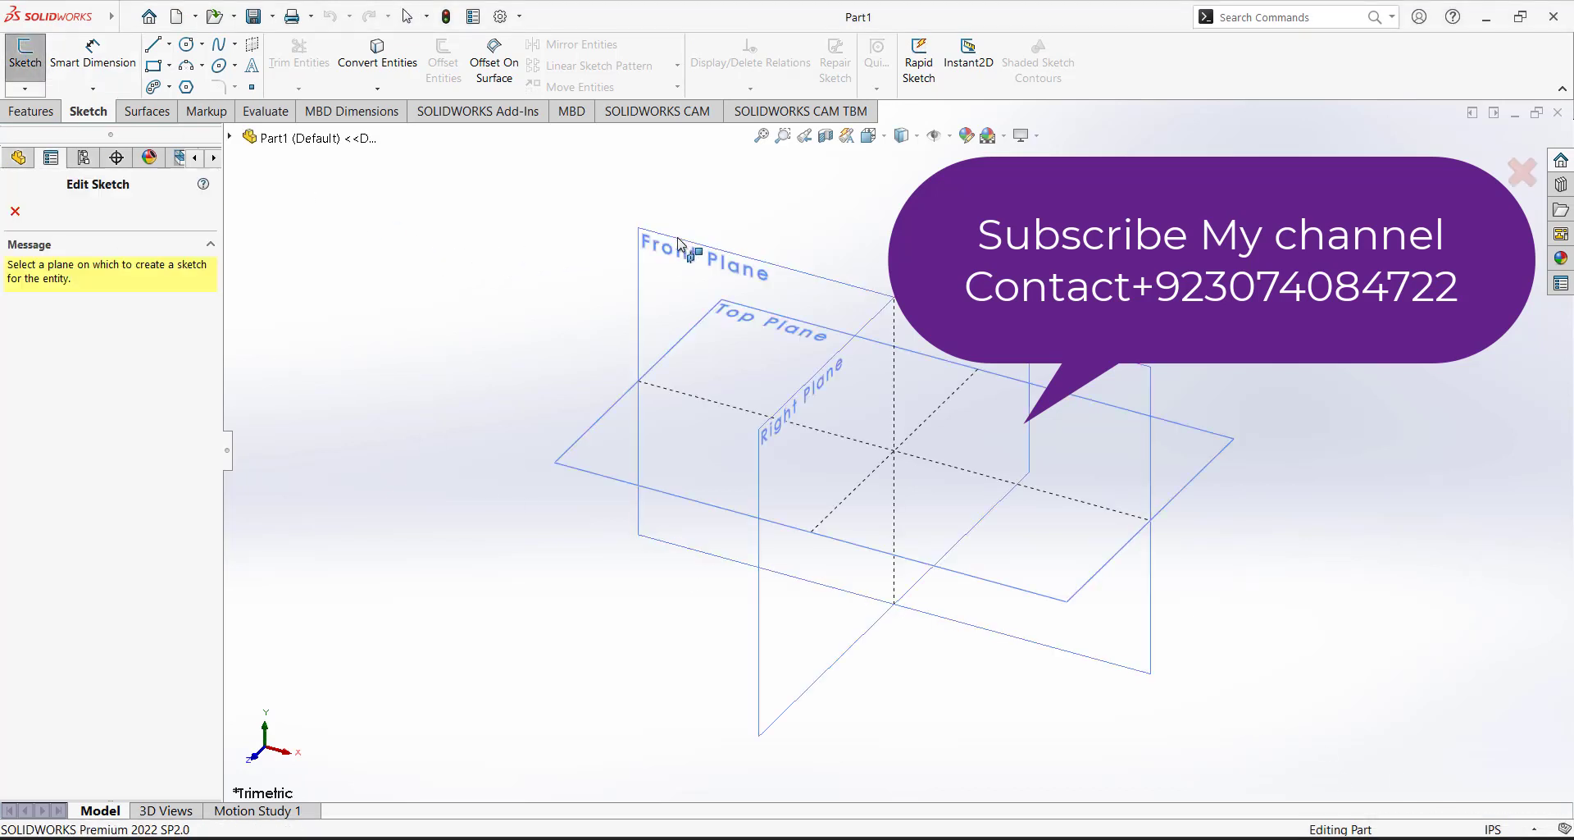
click(679, 244)
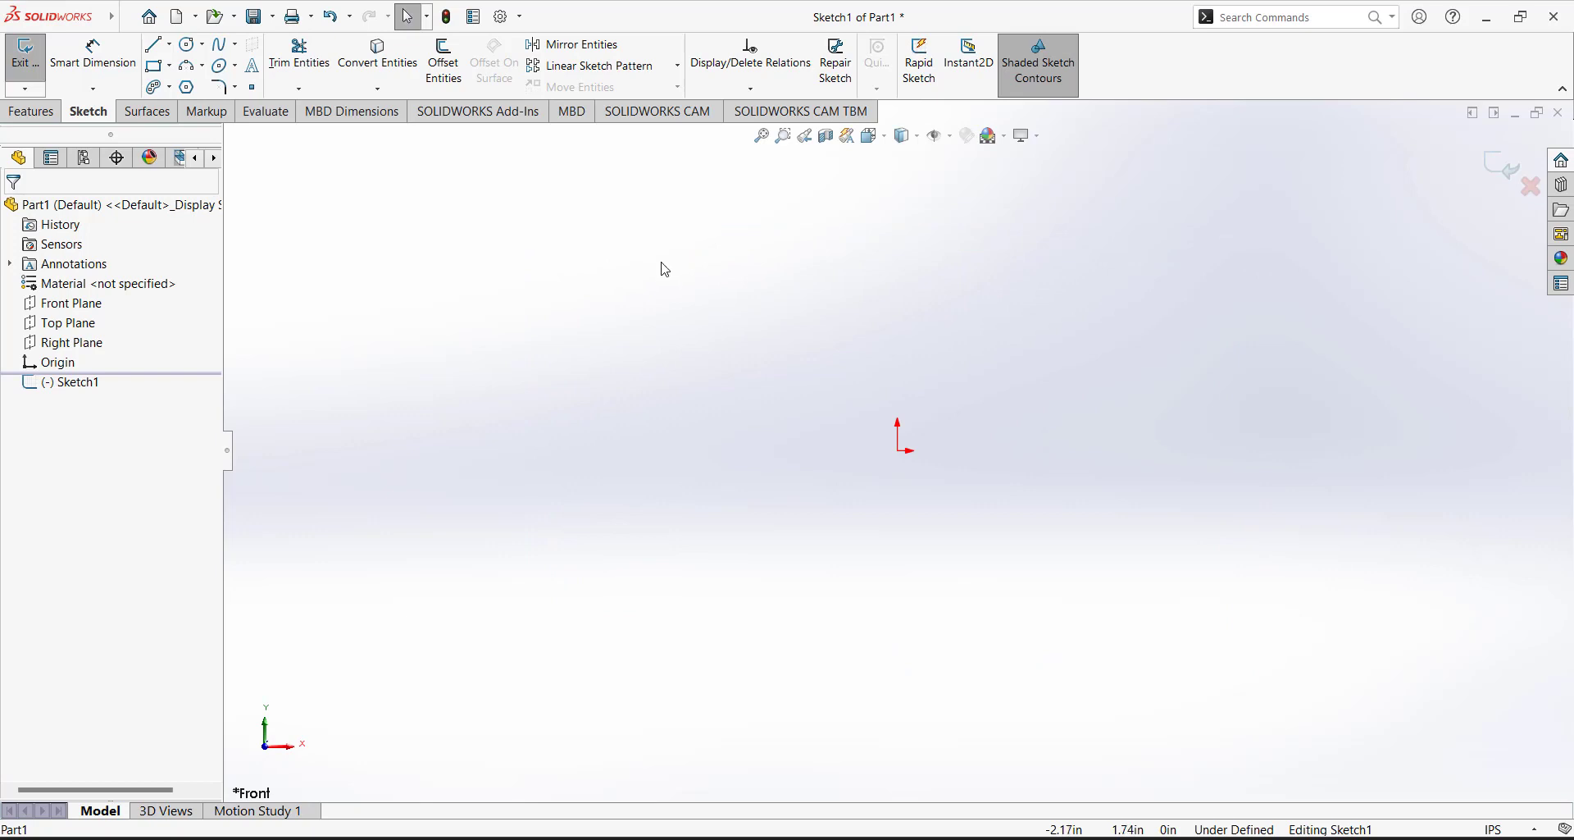
click(37, 114)
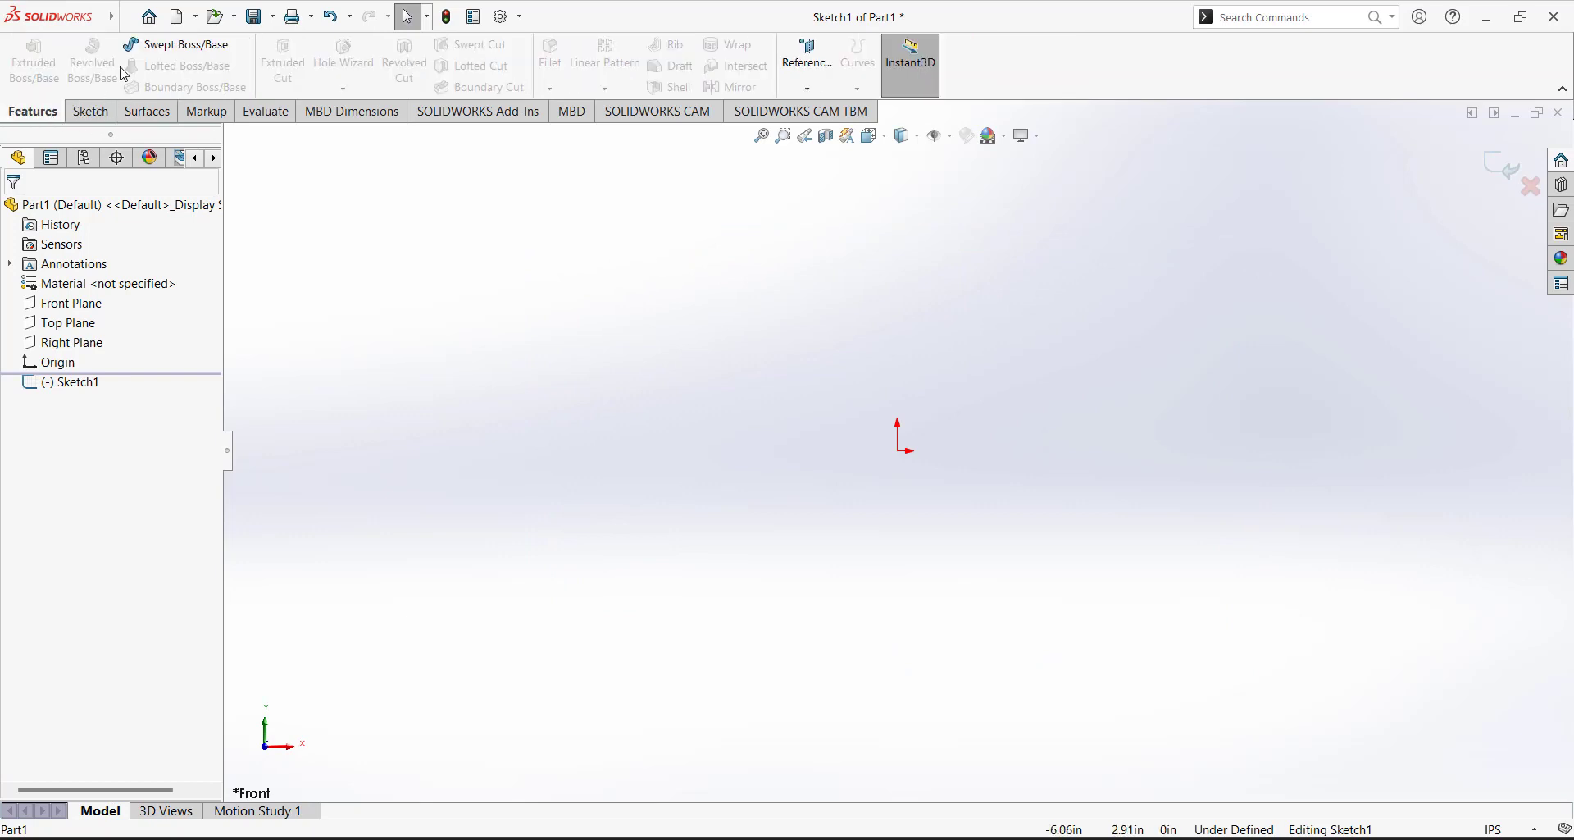
click(88, 115)
click(33, 113)
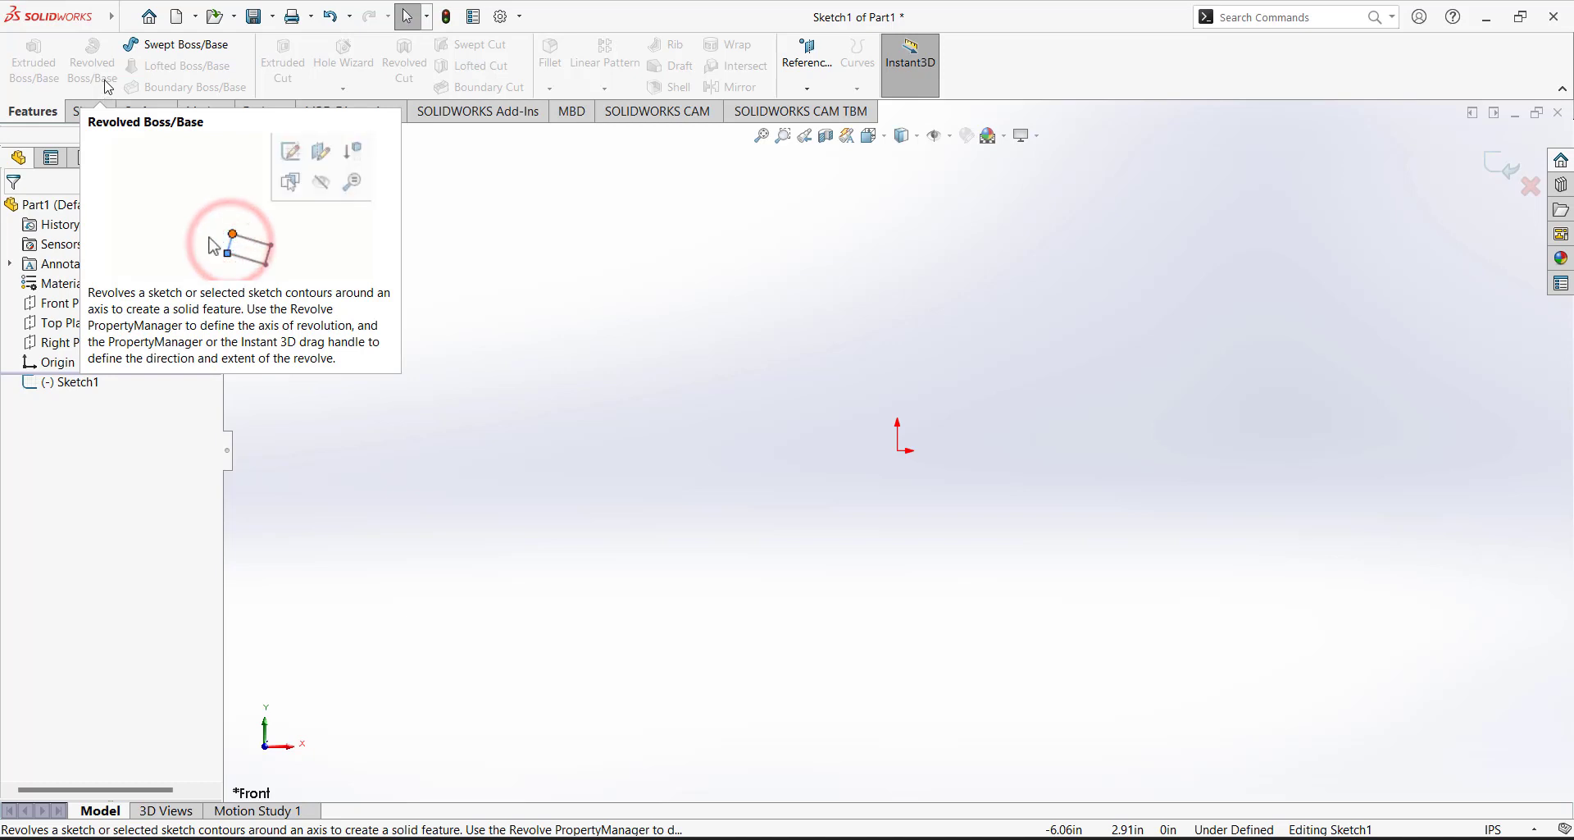
click(88, 111)
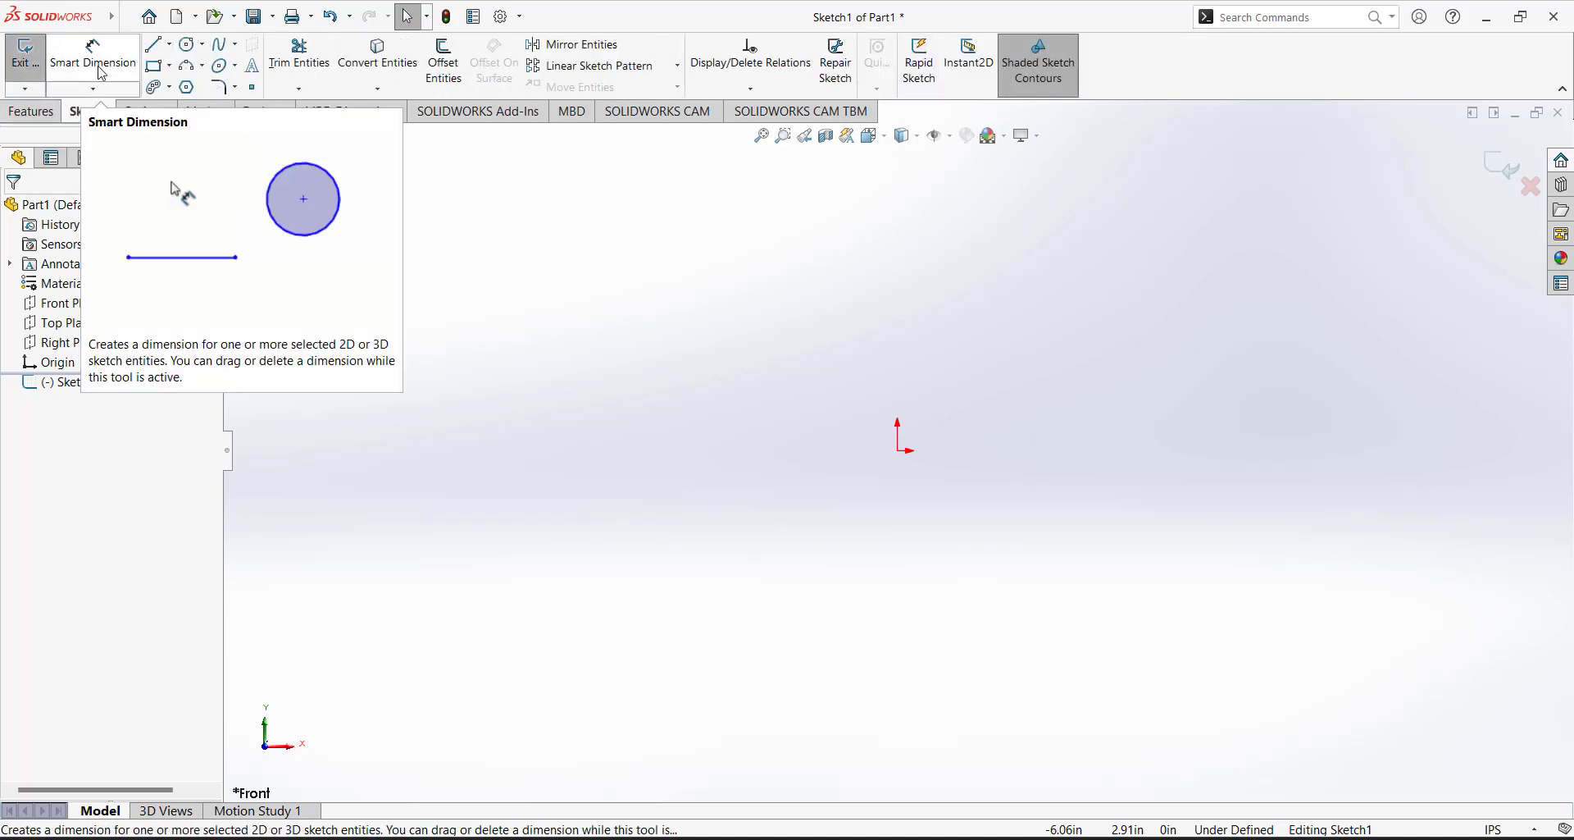
Draw a horizontal centerline about 5.61 in long from the origin toward positive X.
click(169, 46)
click(187, 89)
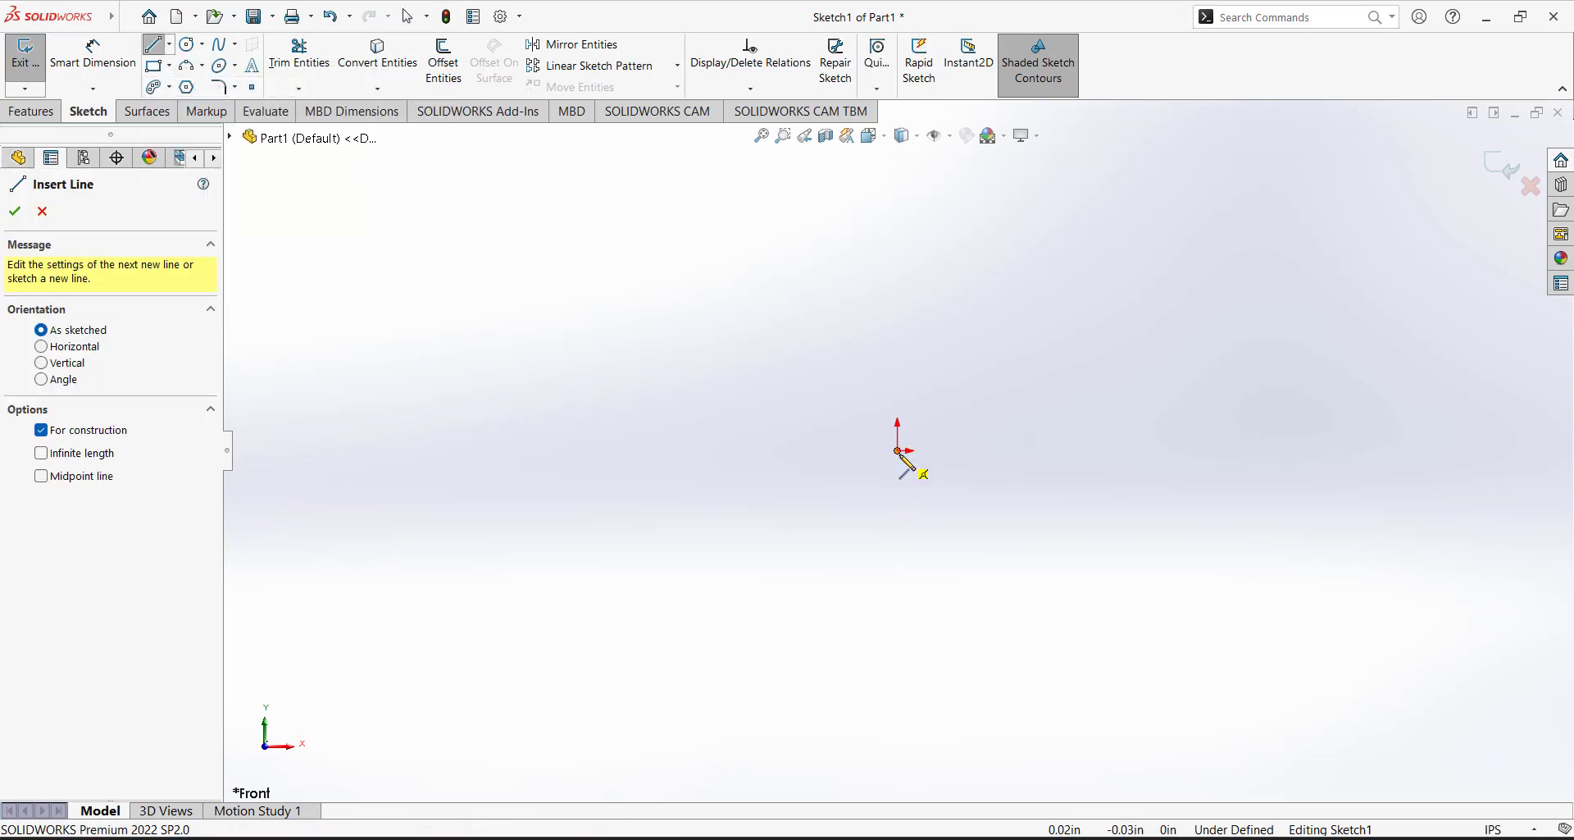
click(897, 450)
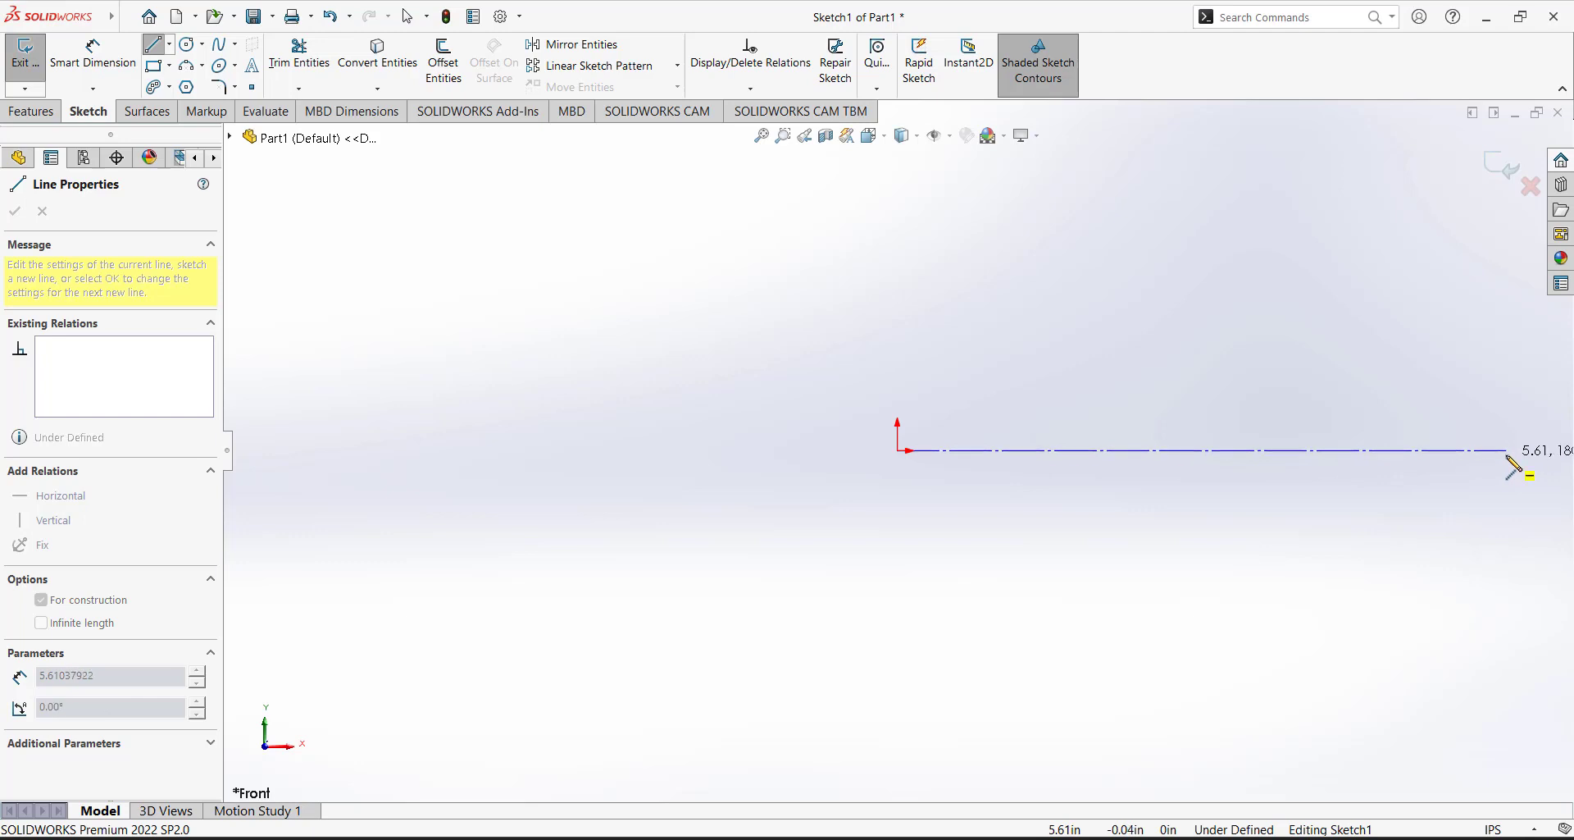
click(1507, 450)
right_click(1394, 318)
click(1425, 336)
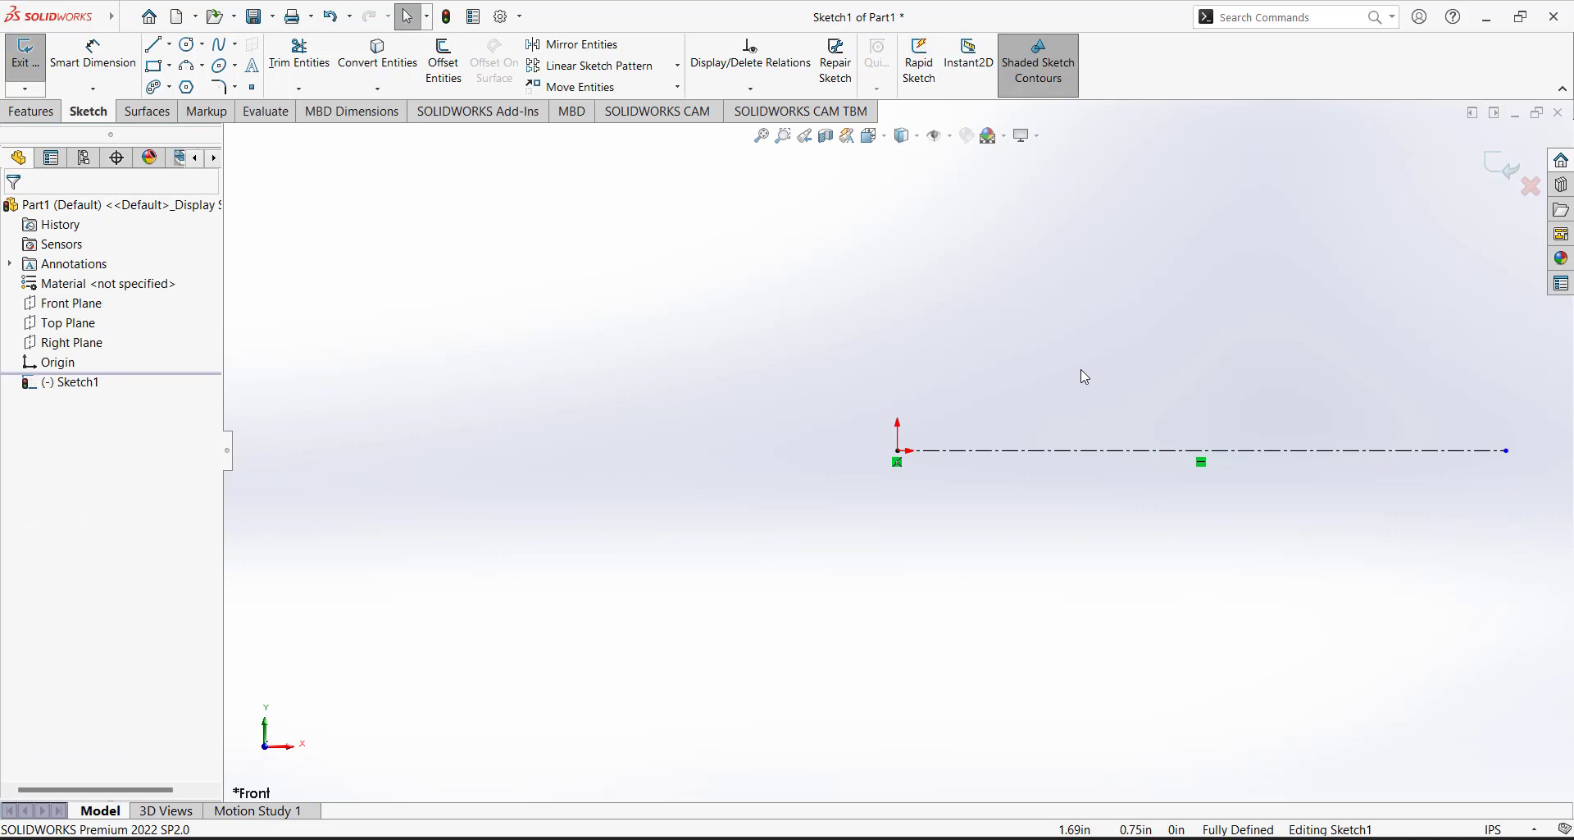
Draw the profile's base line from the origin along the centerline, its raised flange at the far end, and the long shaft edge back from it.
click(127, 13)
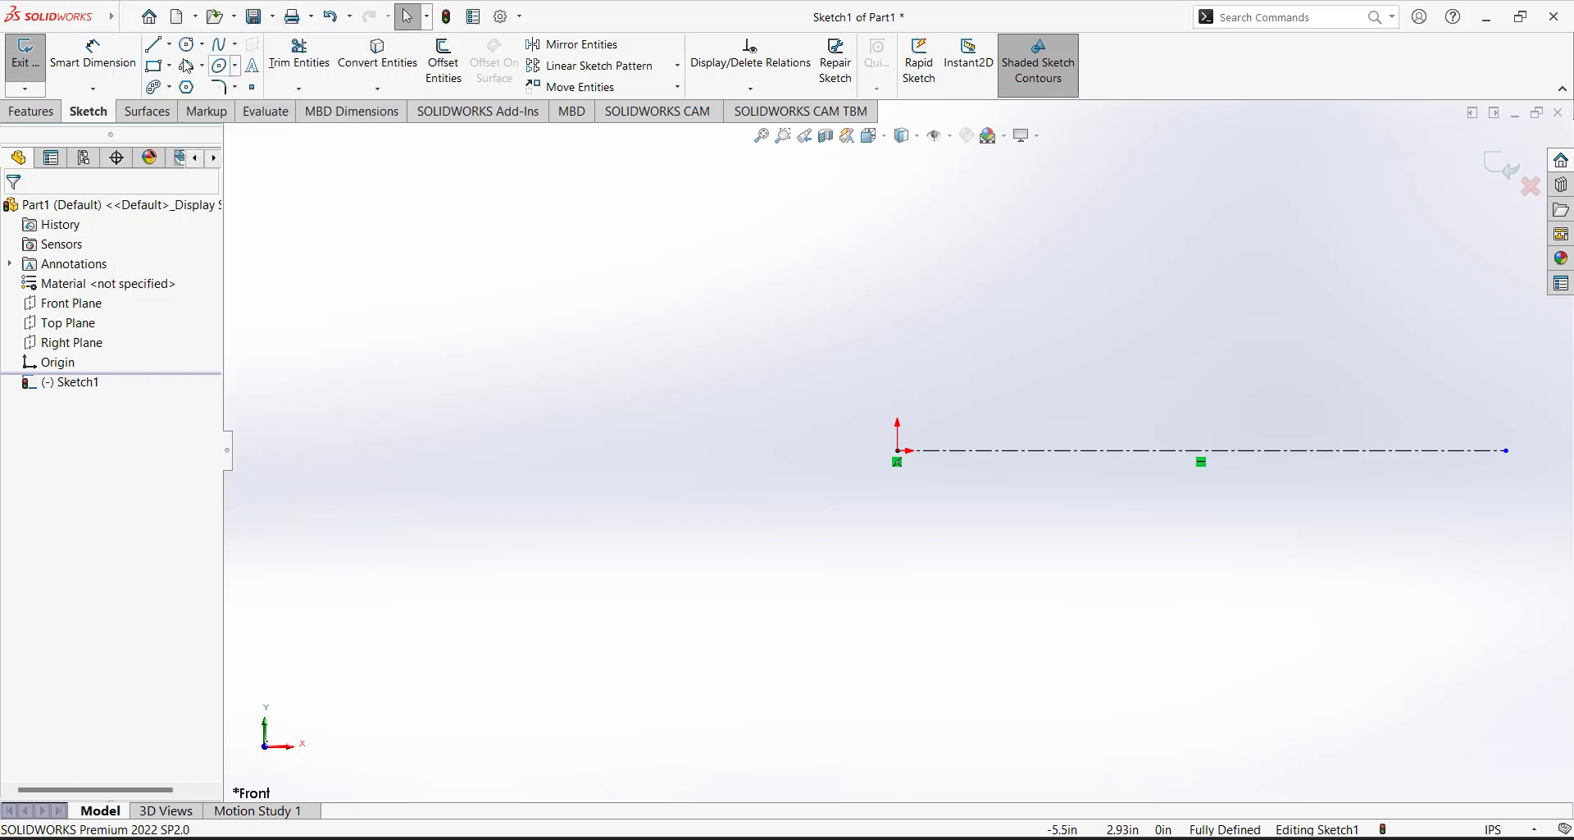
click(153, 45)
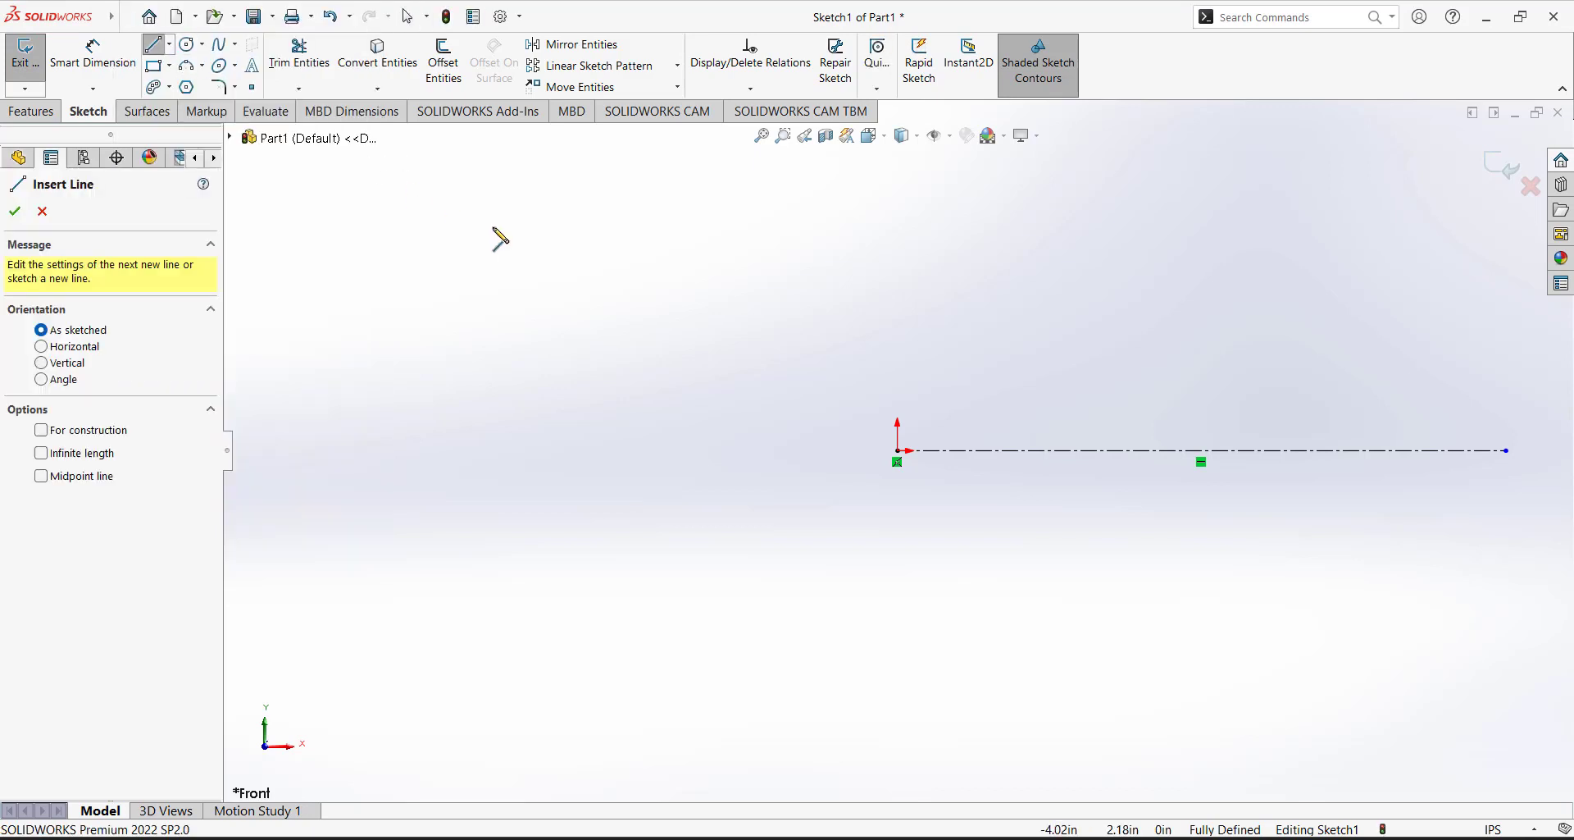
click(898, 449)
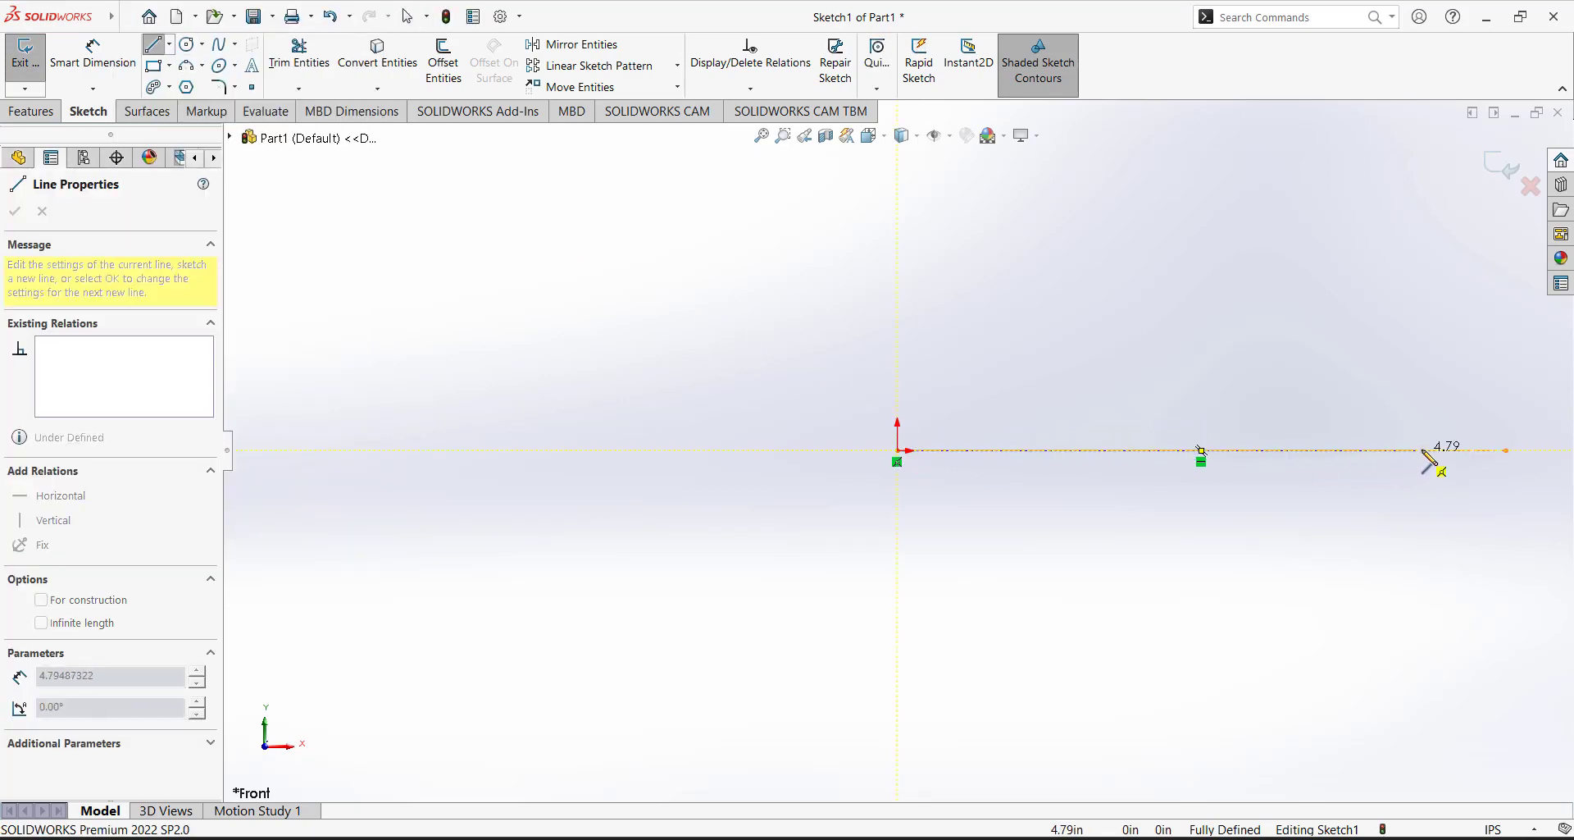
click(1468, 450)
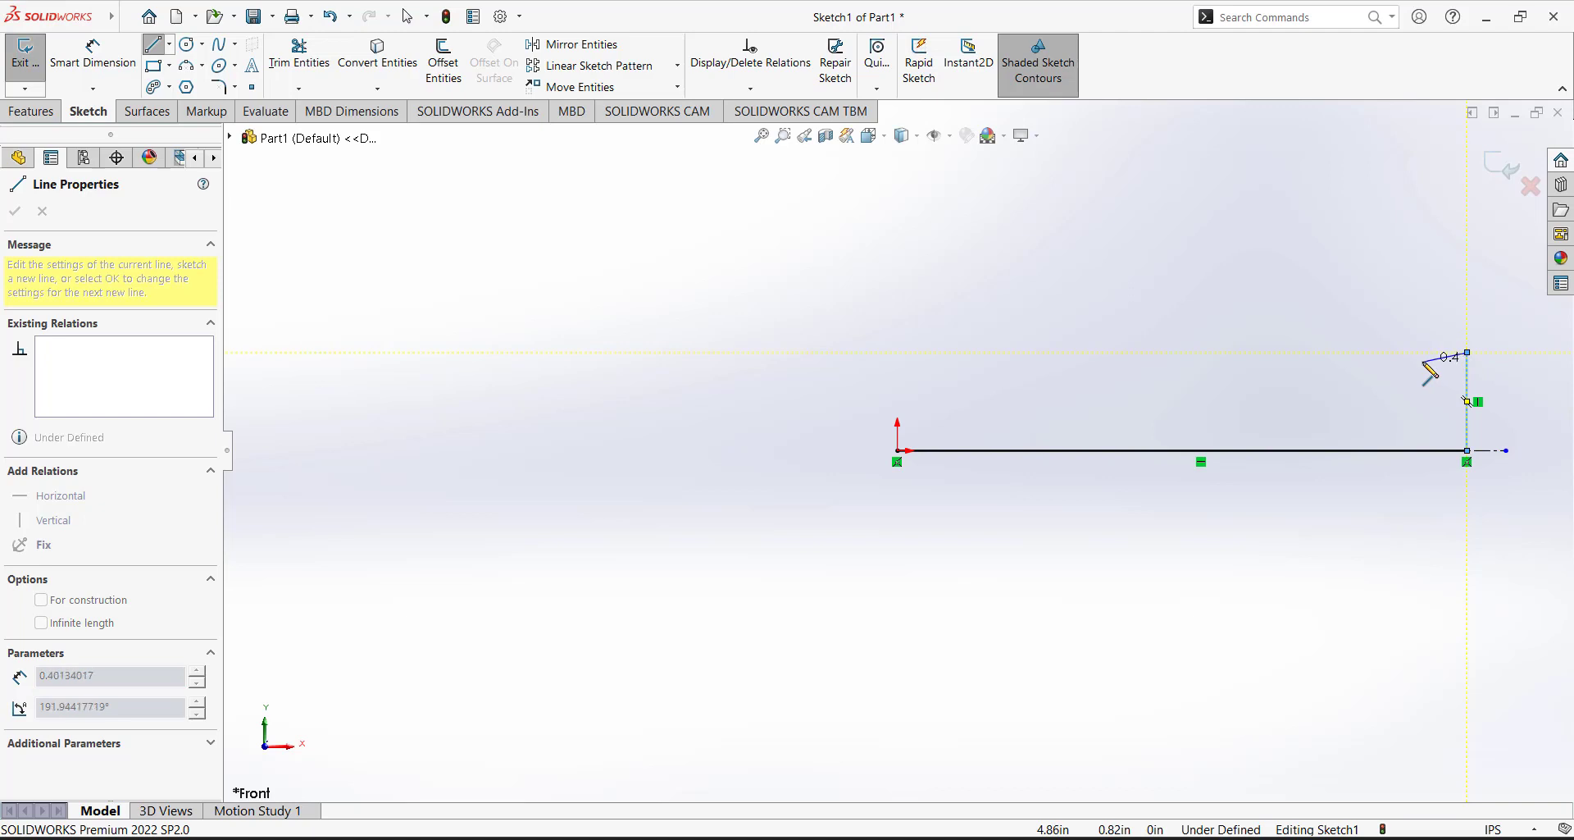
click(1467, 352)
click(1424, 353)
click(1423, 392)
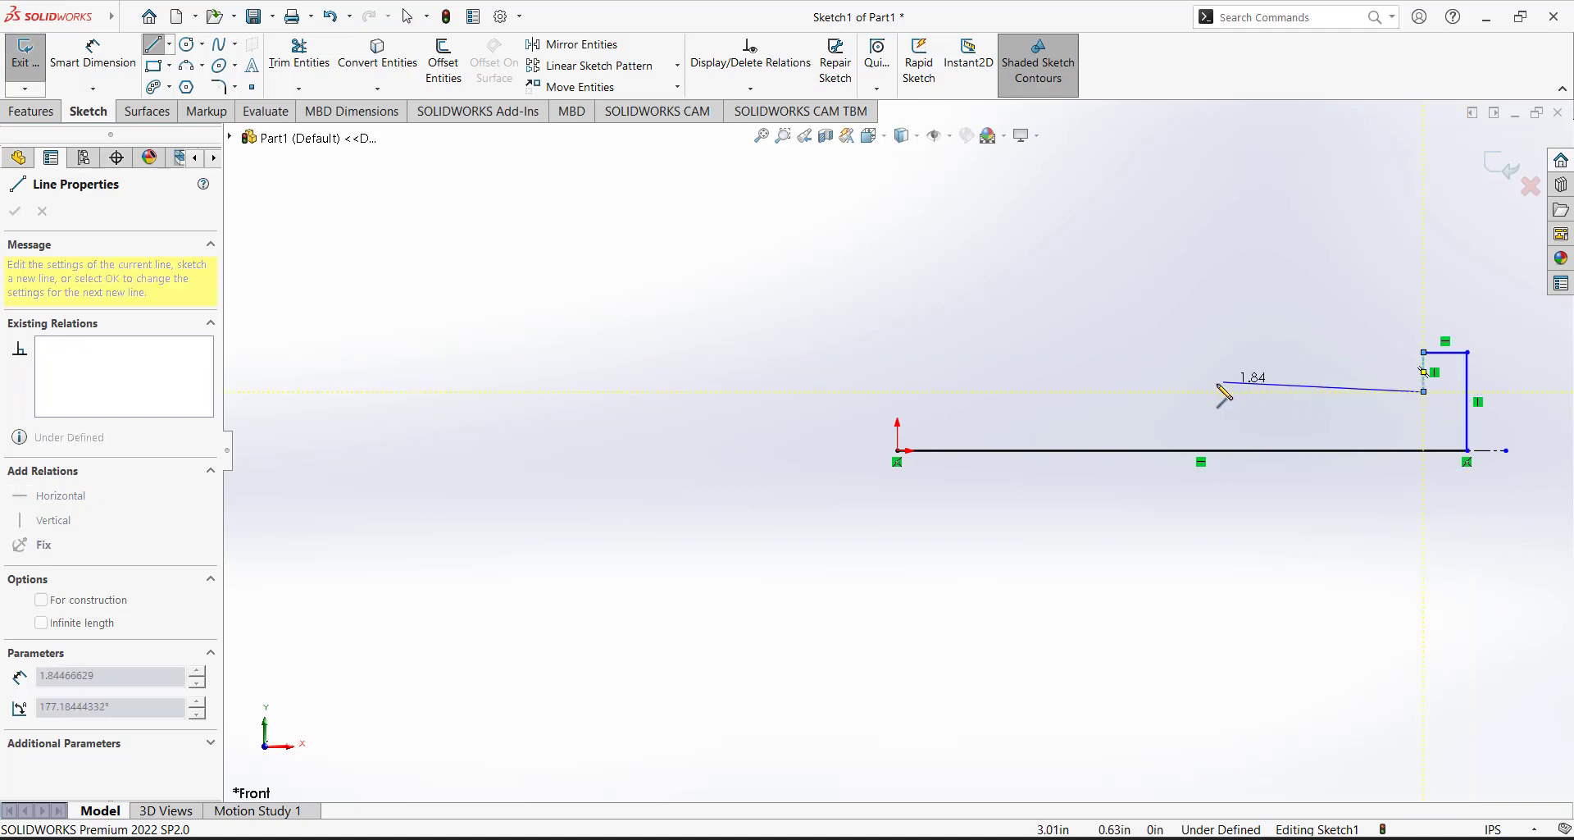
click(1131, 392)
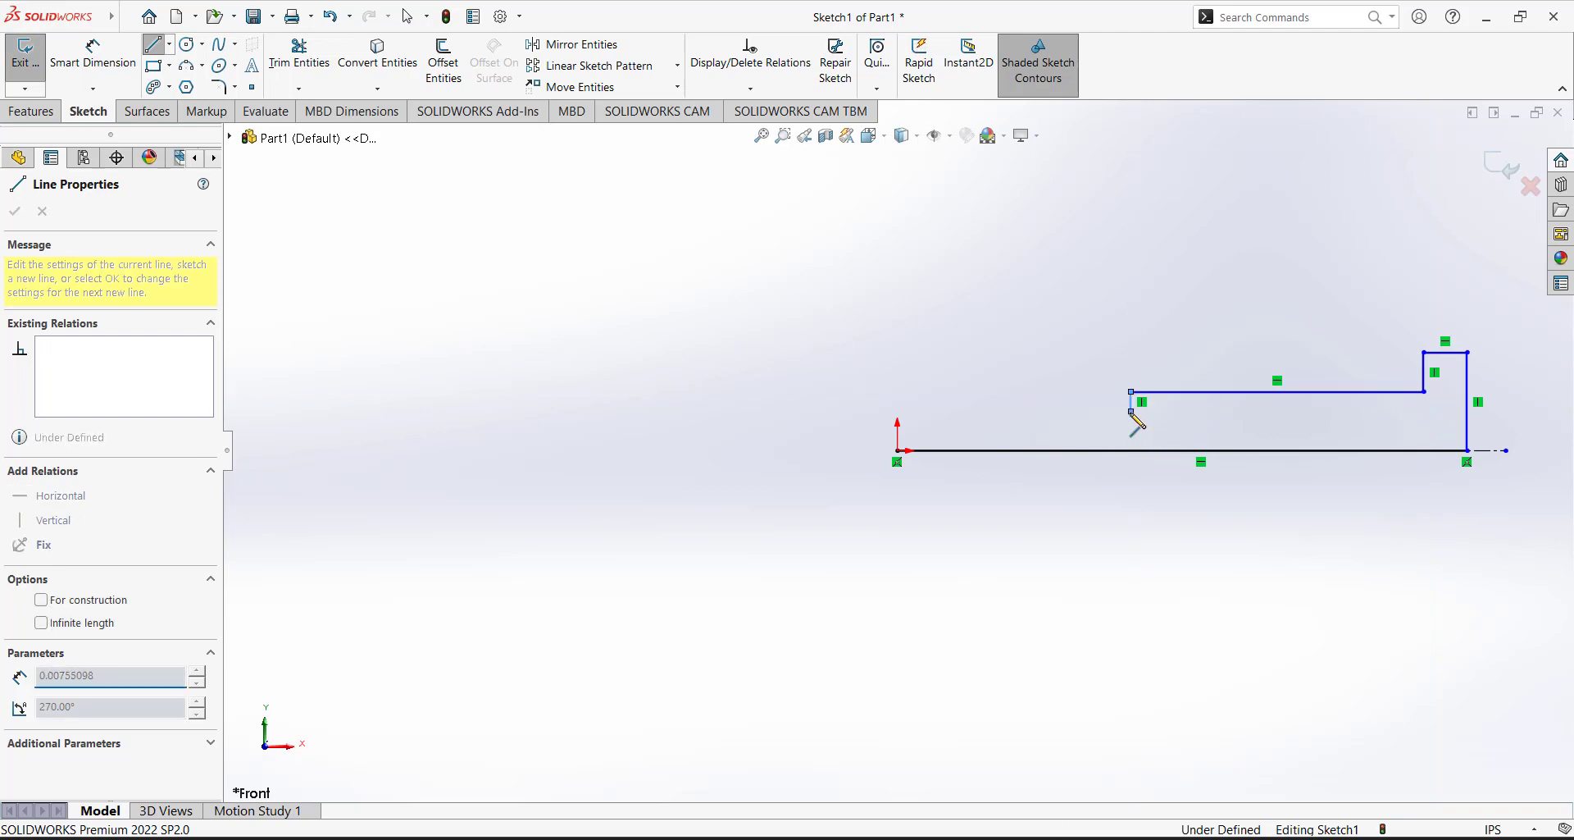
Continue the profile with a small groove, a short shoulder and a lower end step, closing it at the origin with an edge about 0.36 in high.
click(1099, 412)
click(1099, 392)
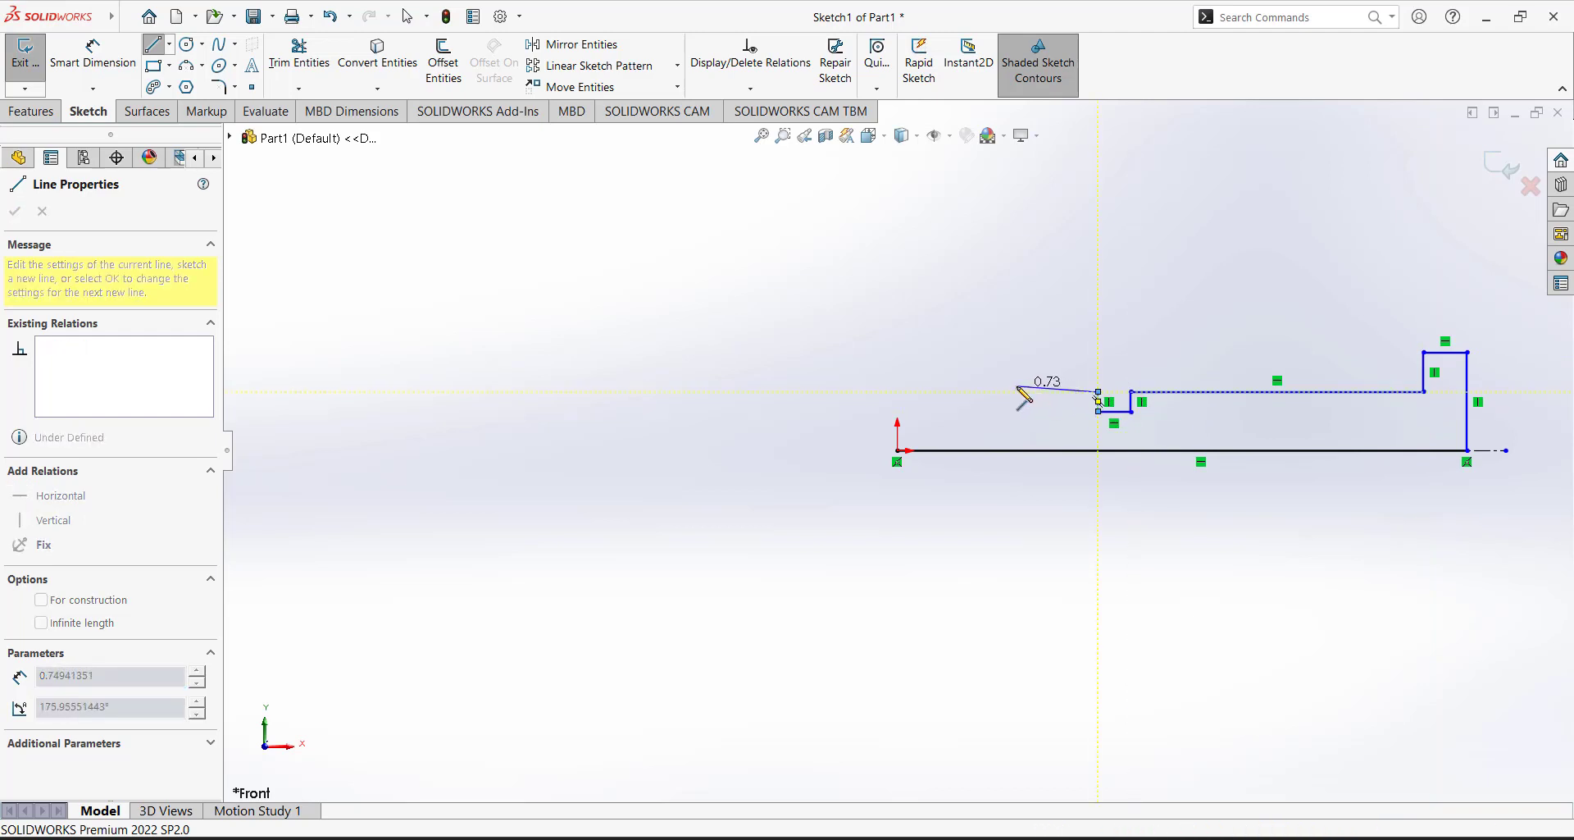
click(1004, 392)
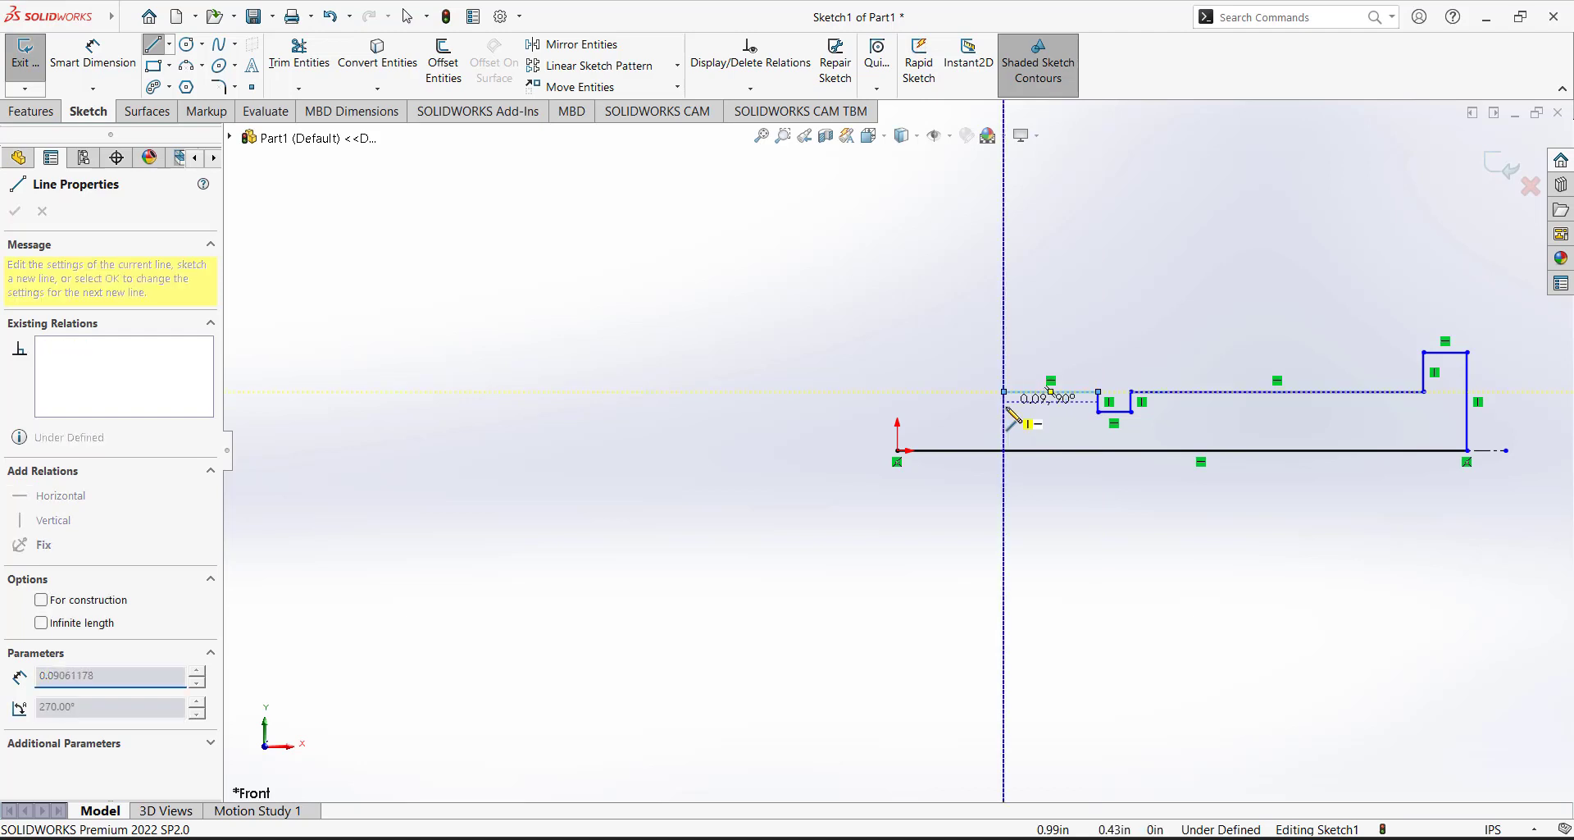
click(1004, 411)
click(898, 412)
click(898, 450)
right_click(818, 383)
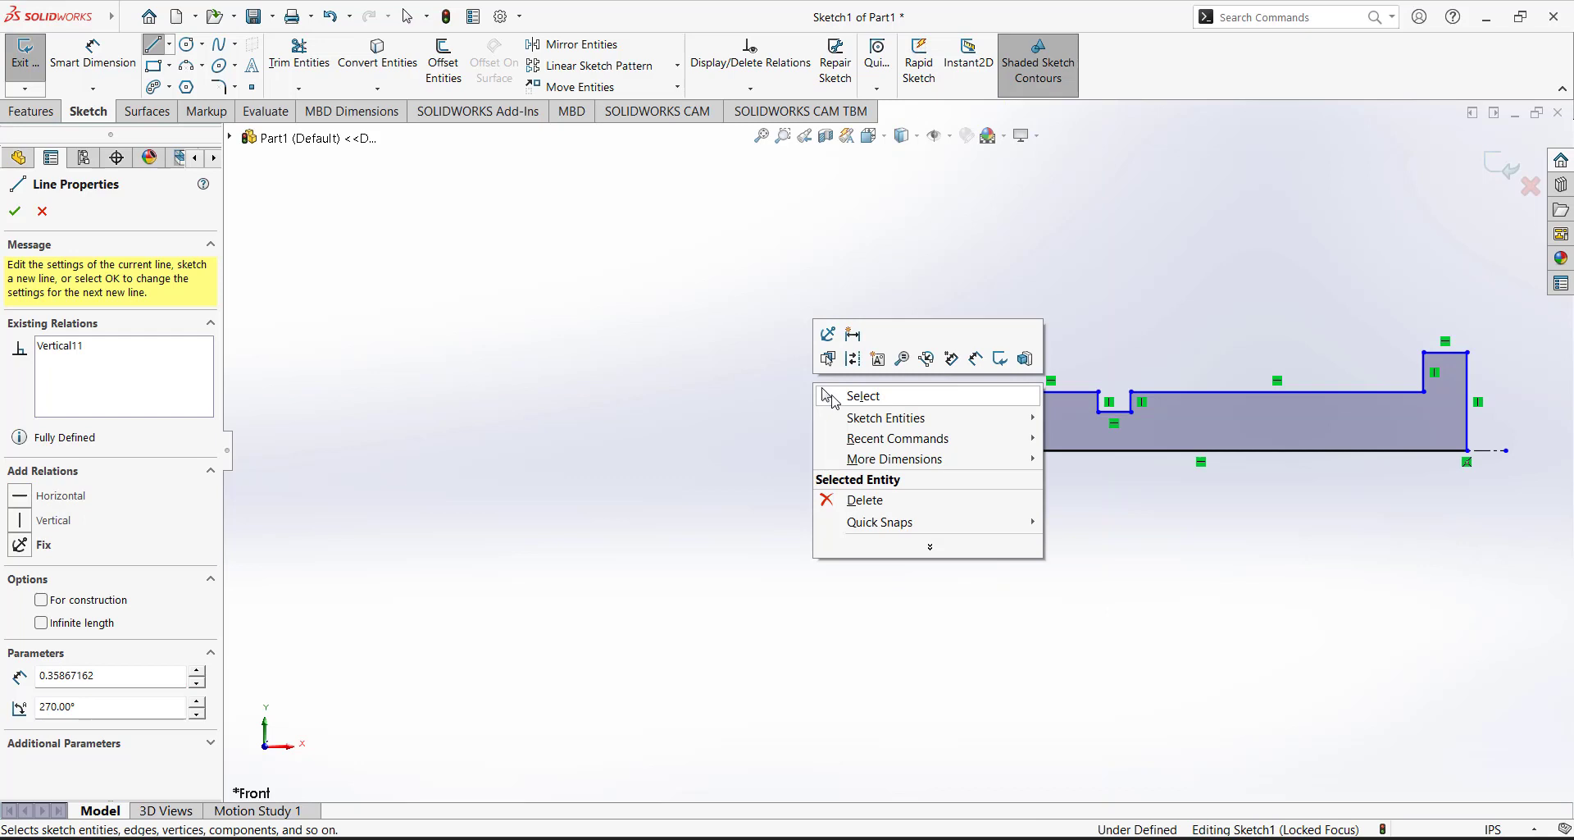
click(841, 396)
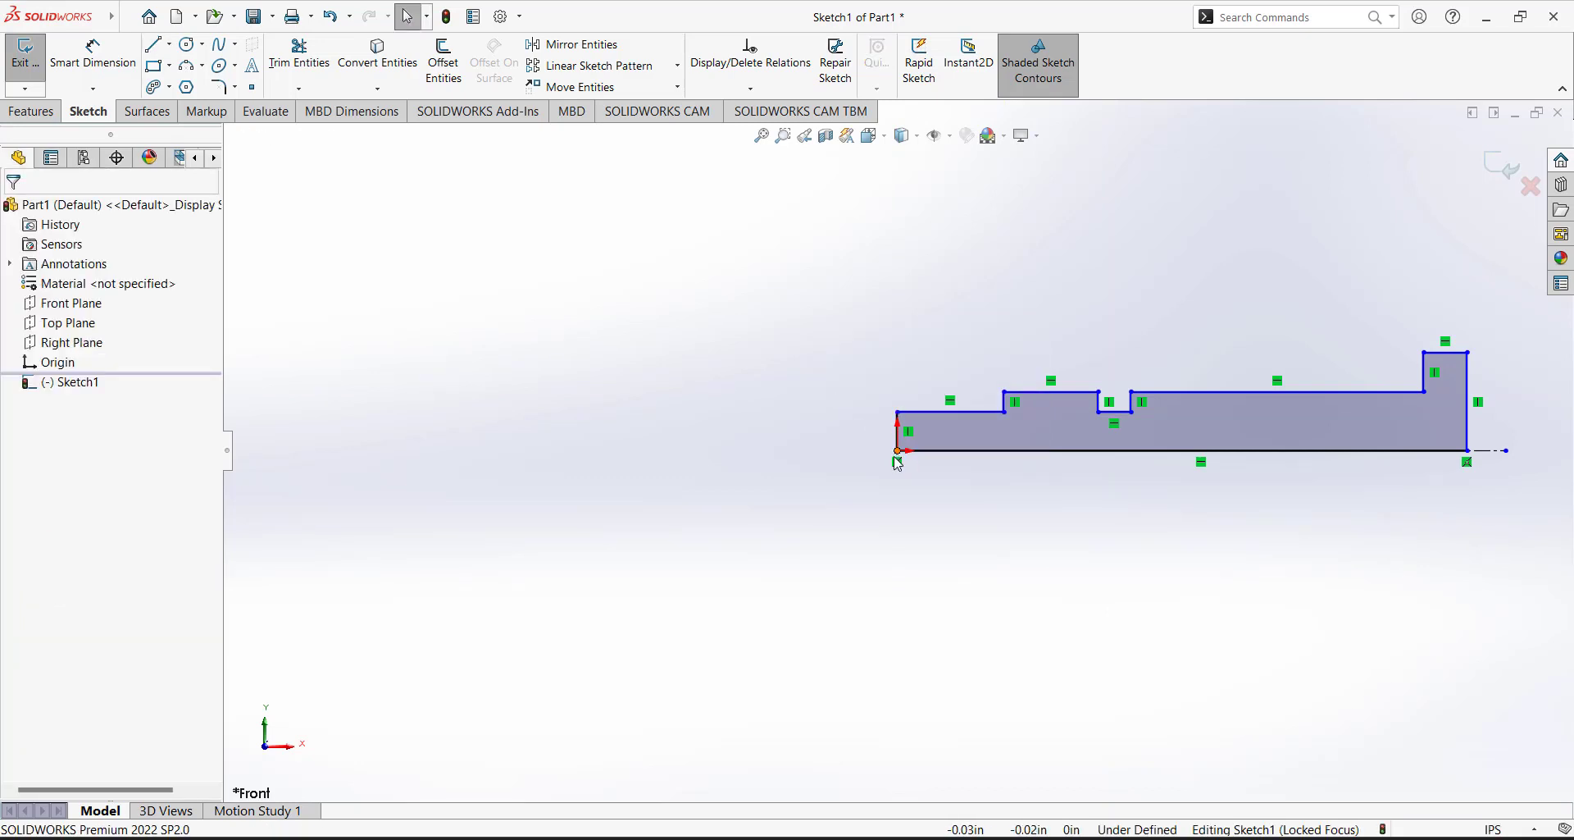
Dimension the length of the lower end step next to the origin as 0.5 in.
scroll(773, 444, up, 2)
scroll(1041, 475, down, 3)
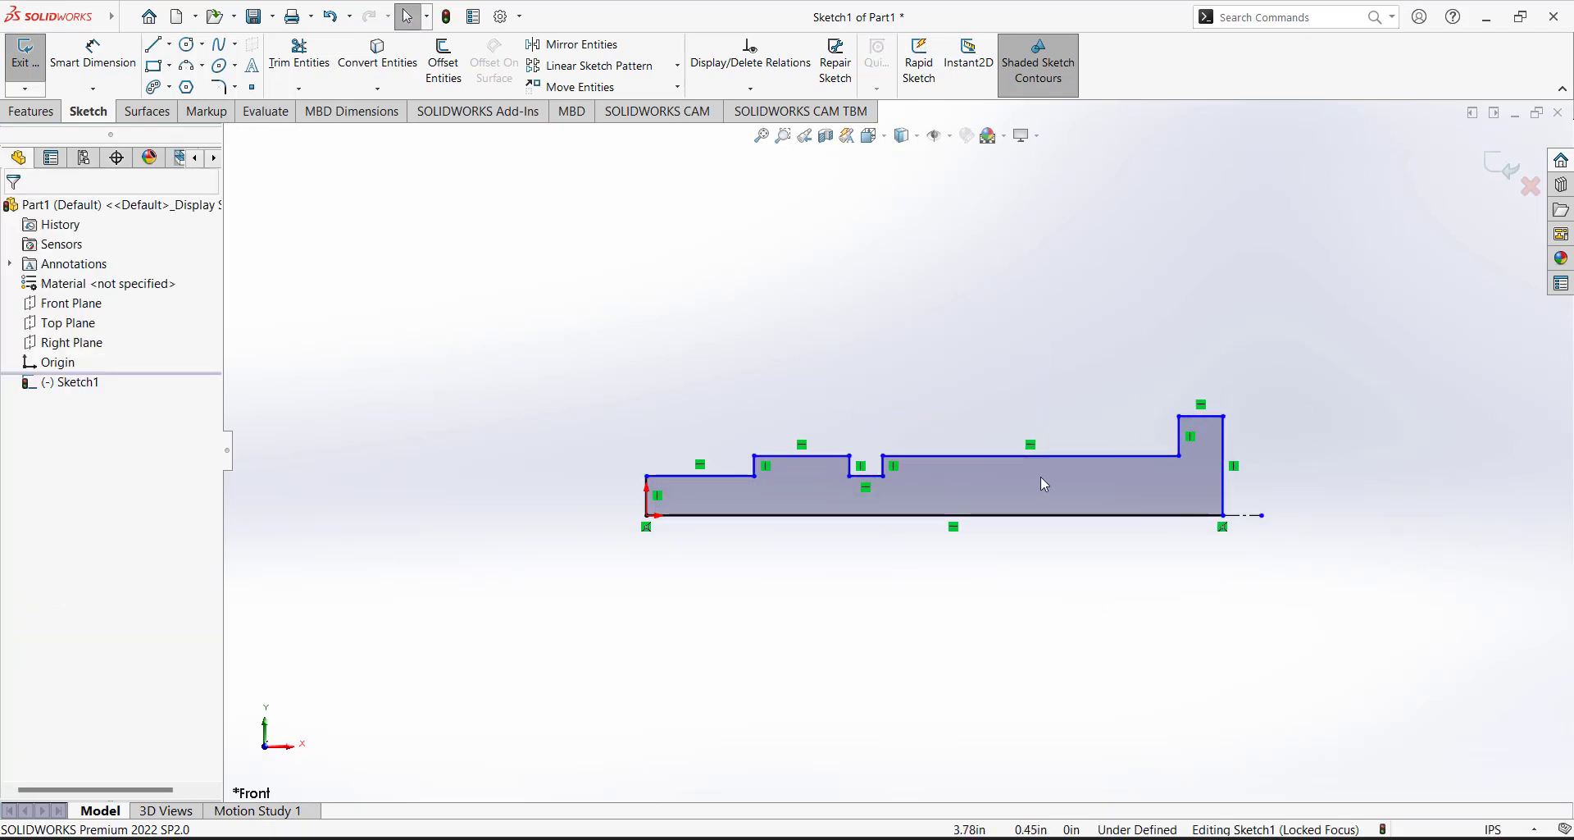
scroll(1025, 504, up, 1)
scroll(1038, 500, down, 2)
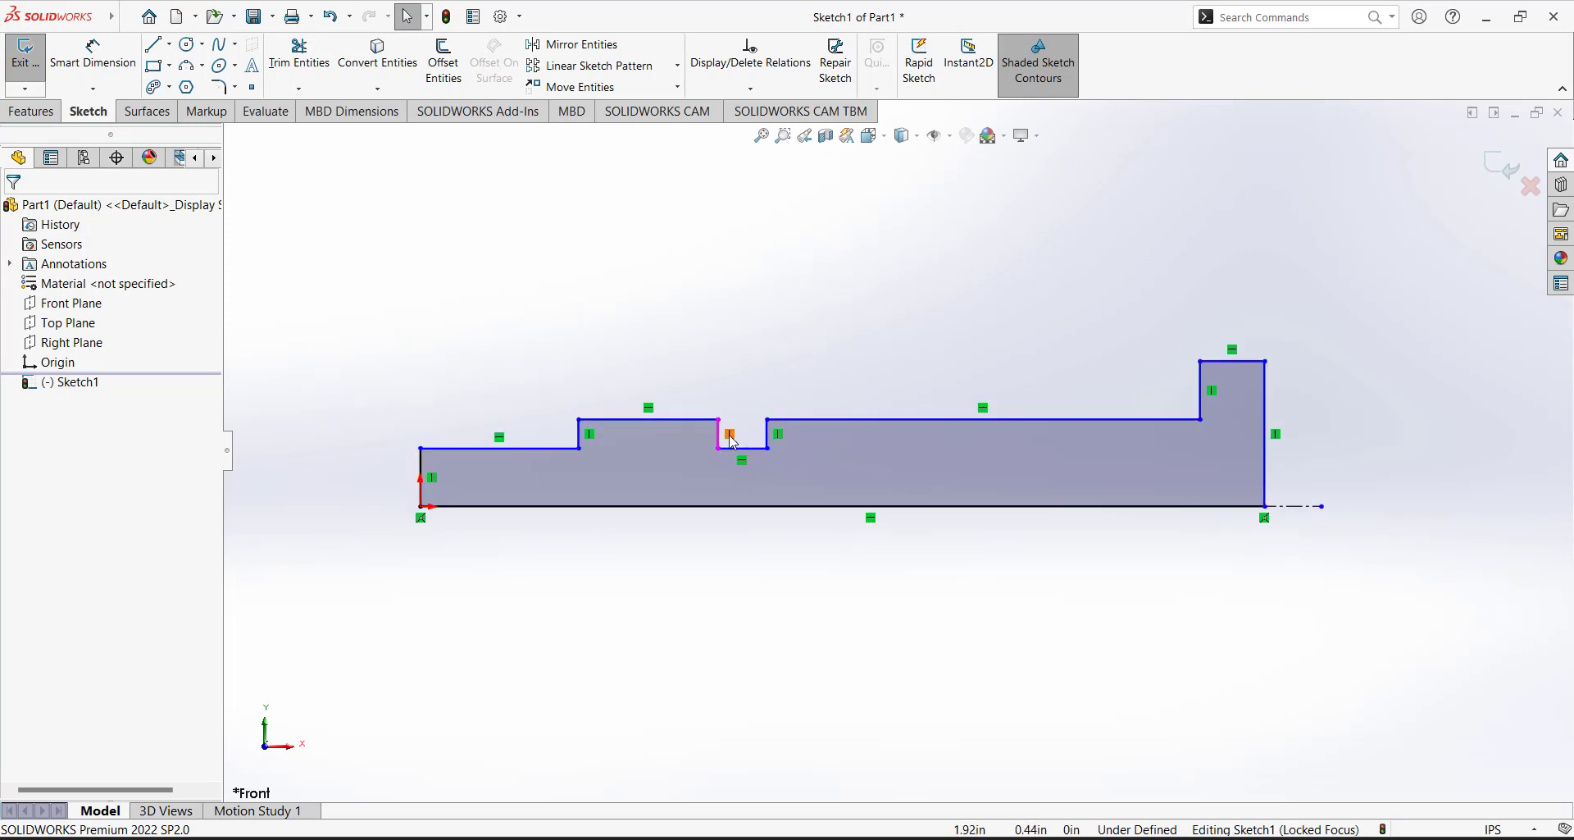
click(91, 78)
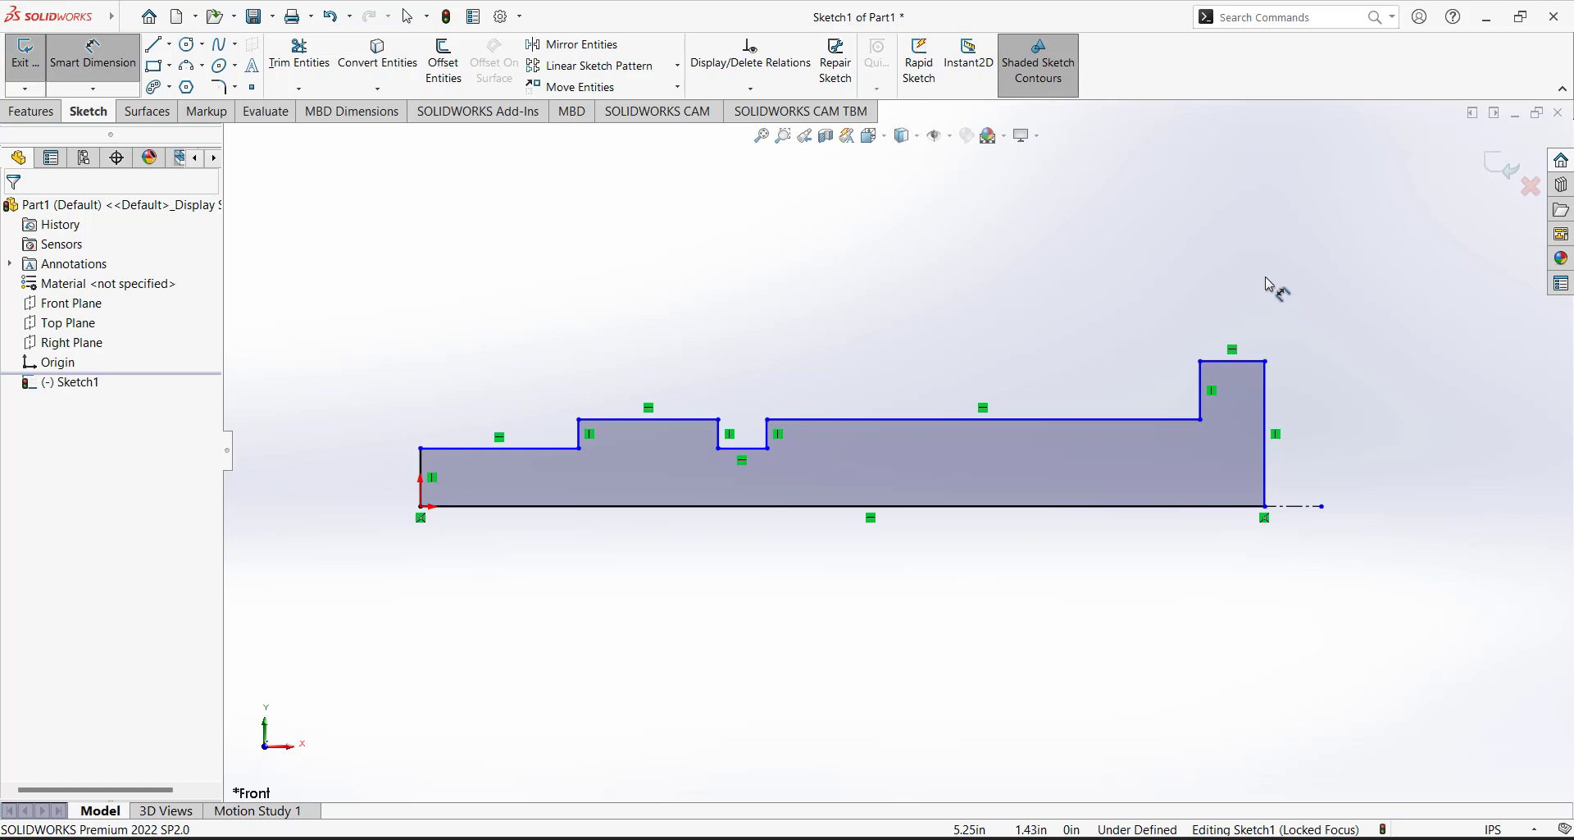
click(517, 449)
click(500, 412)
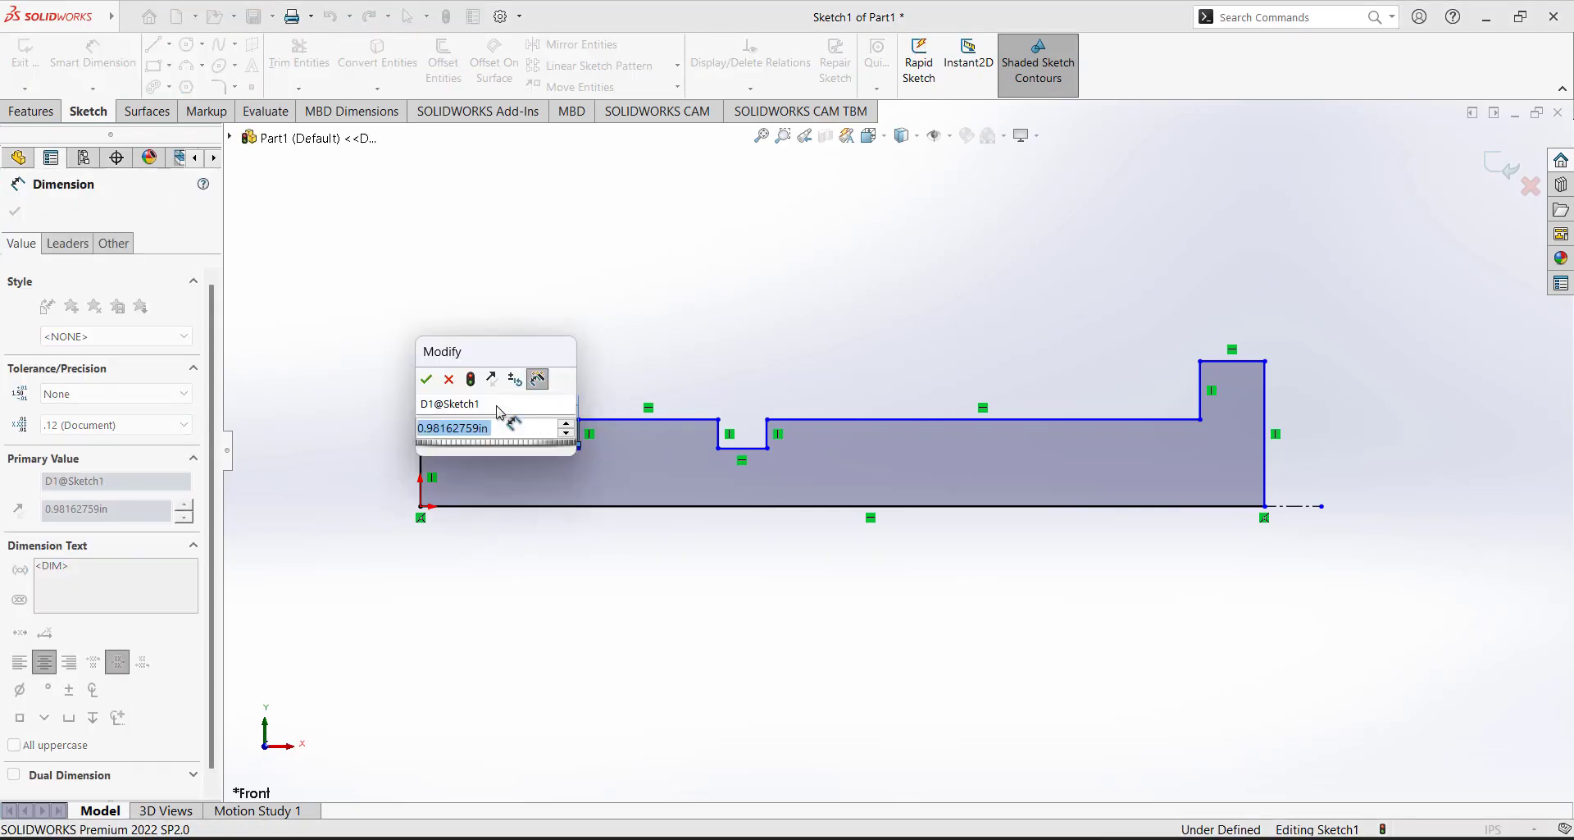
text(.5)
key(Return)
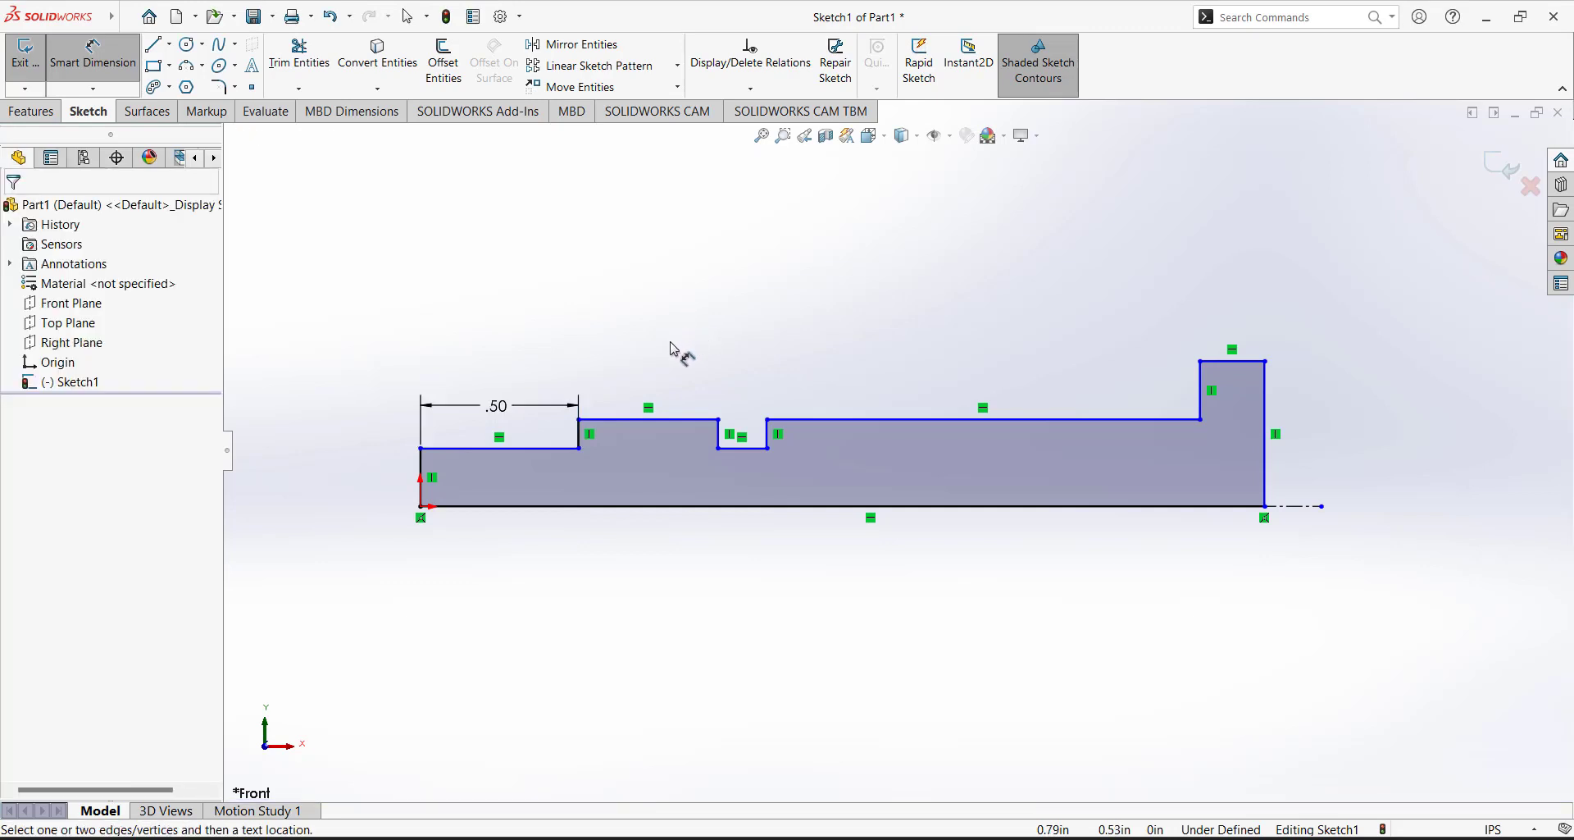
Dimension the horizontal distance from the end step's shoulder to the flange's inner face as 5.25 in.
click(580, 435)
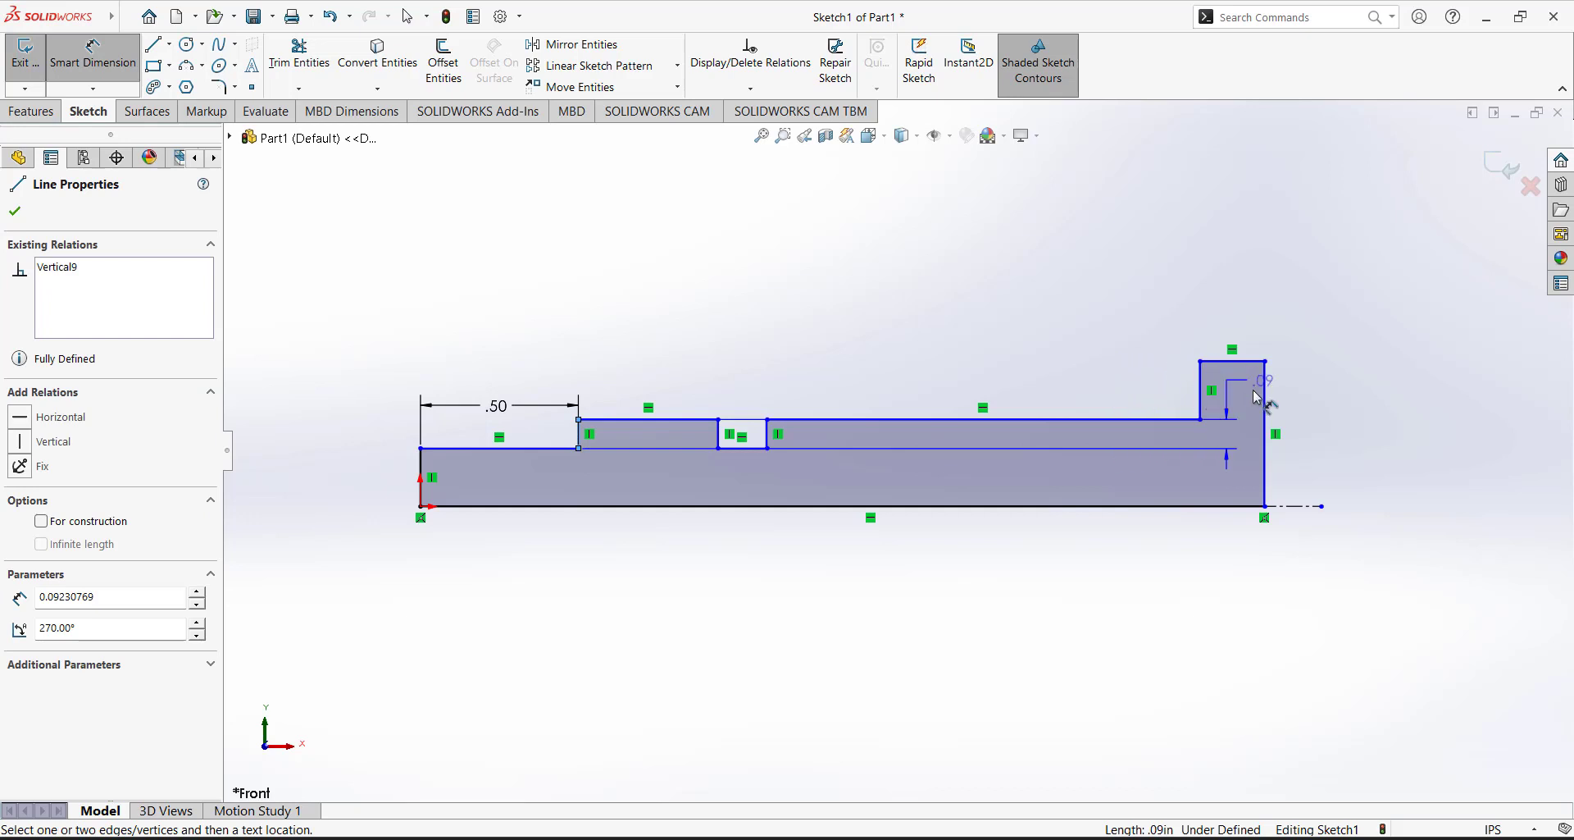
click(1200, 386)
click(922, 254)
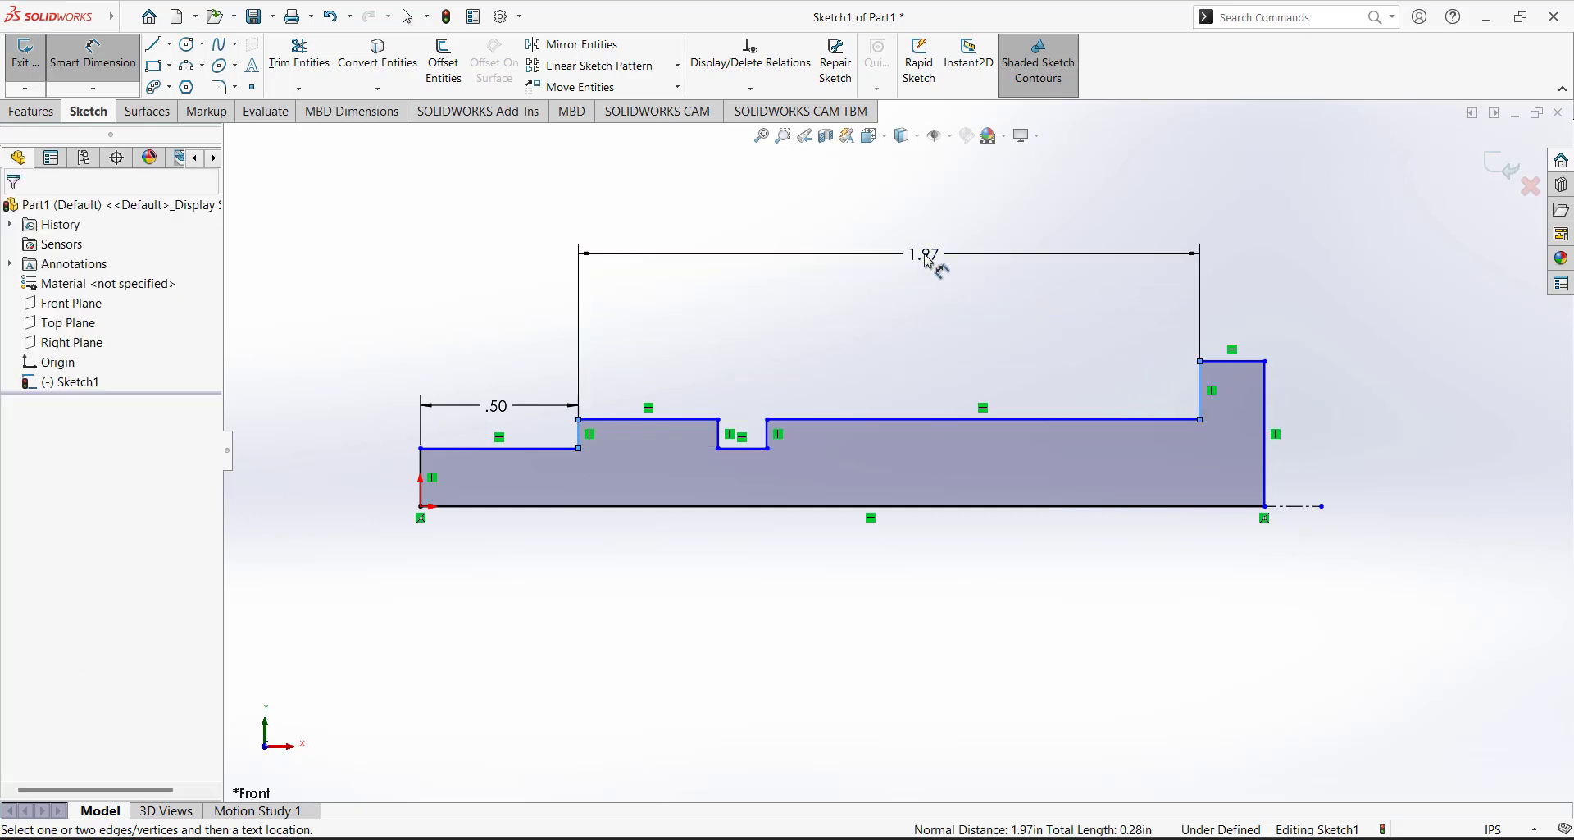
text(5.25)
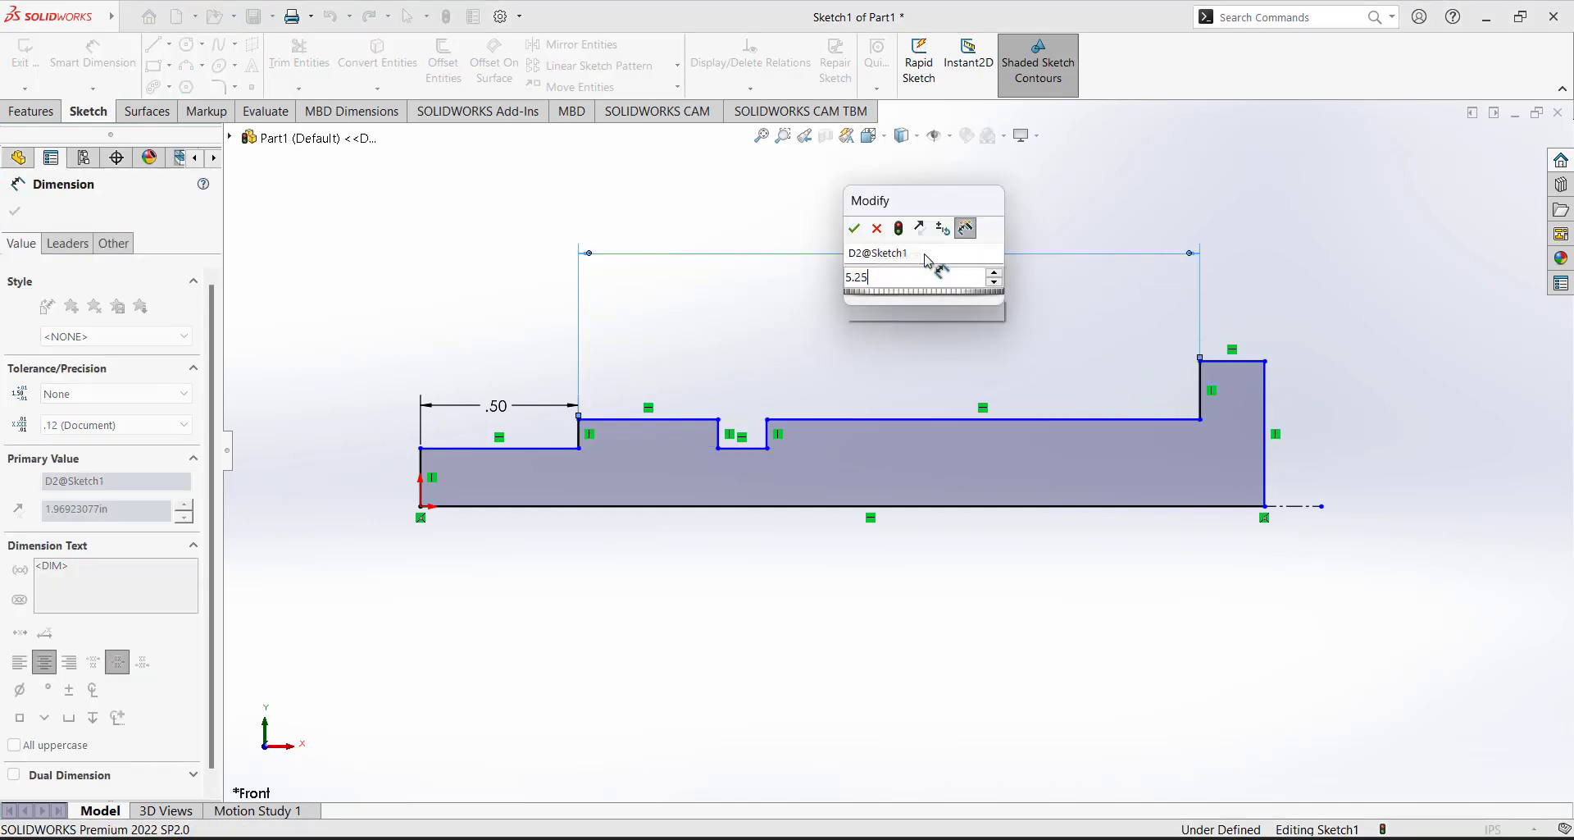
key(Return)
click(992, 332)
key(f)
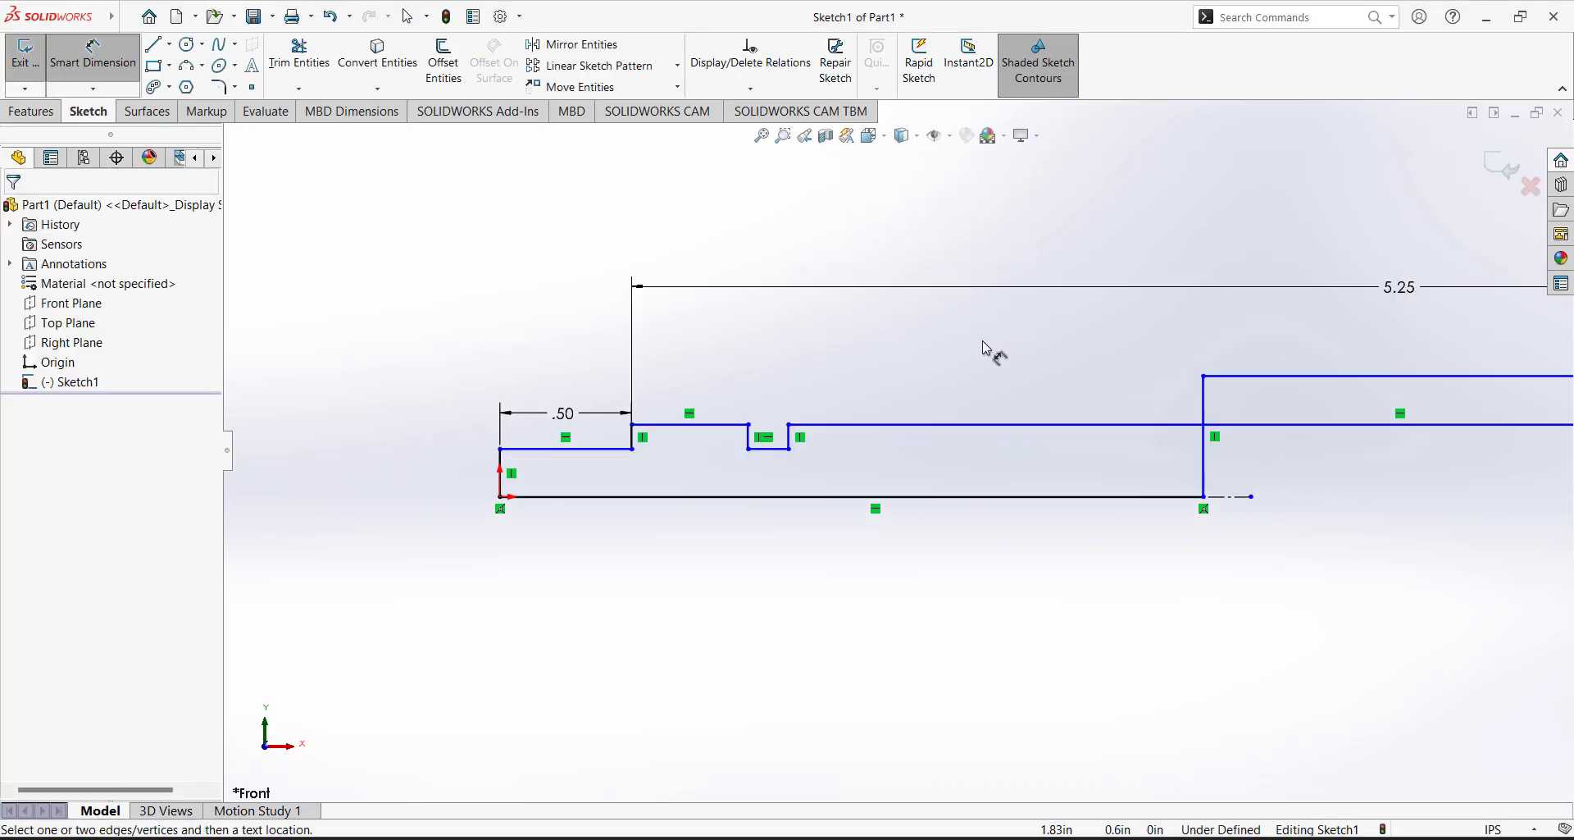
key(Escape)
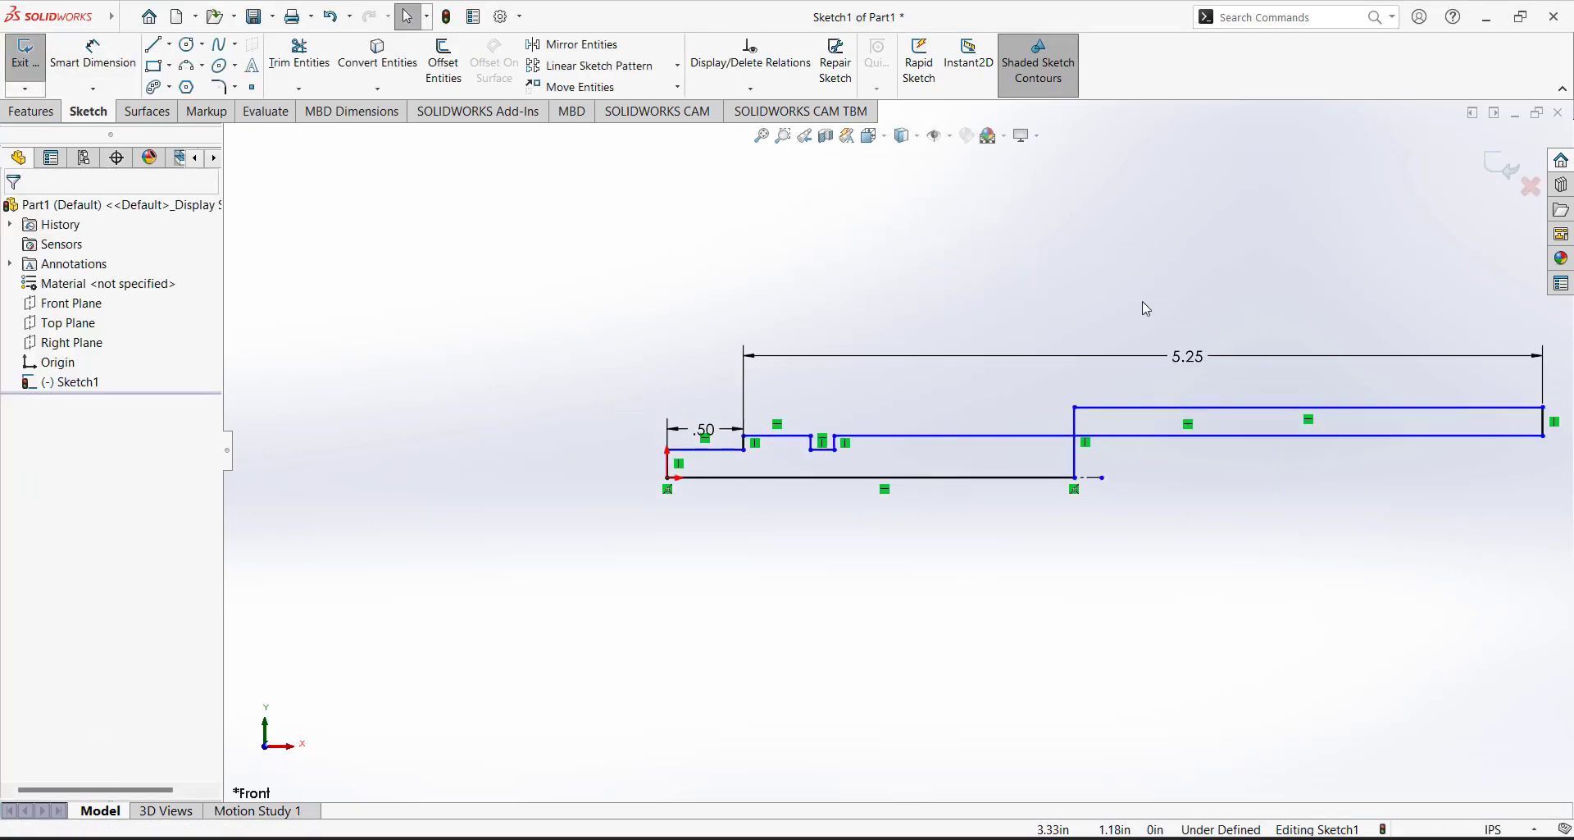
Move the flange's outer edge beyond its inner face and extend the centerline's free end to about 6.5 in from the origin.
key(f)
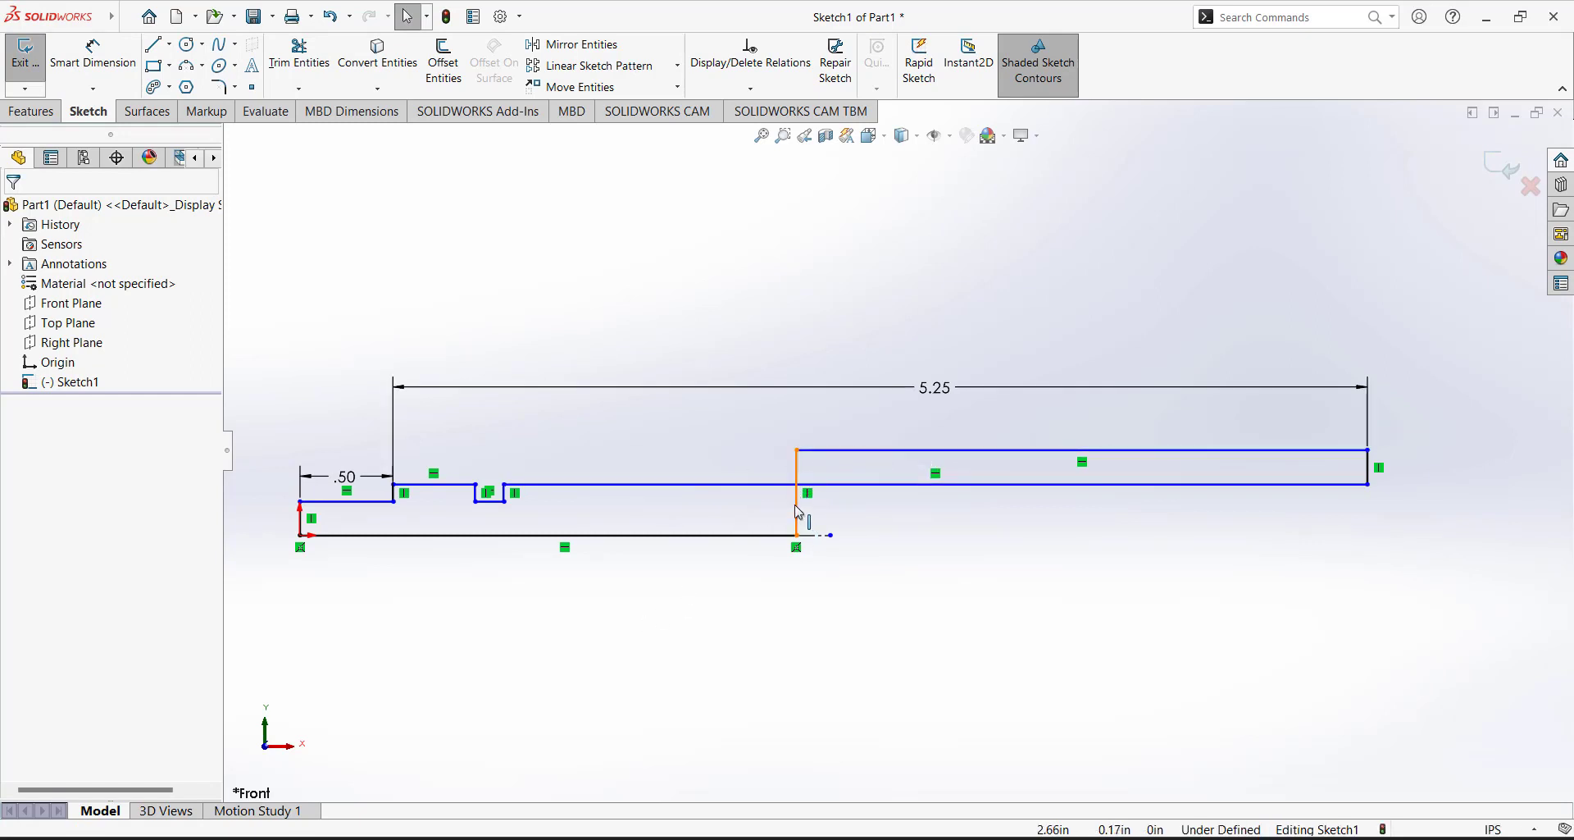
drag(799, 511, 1472, 523)
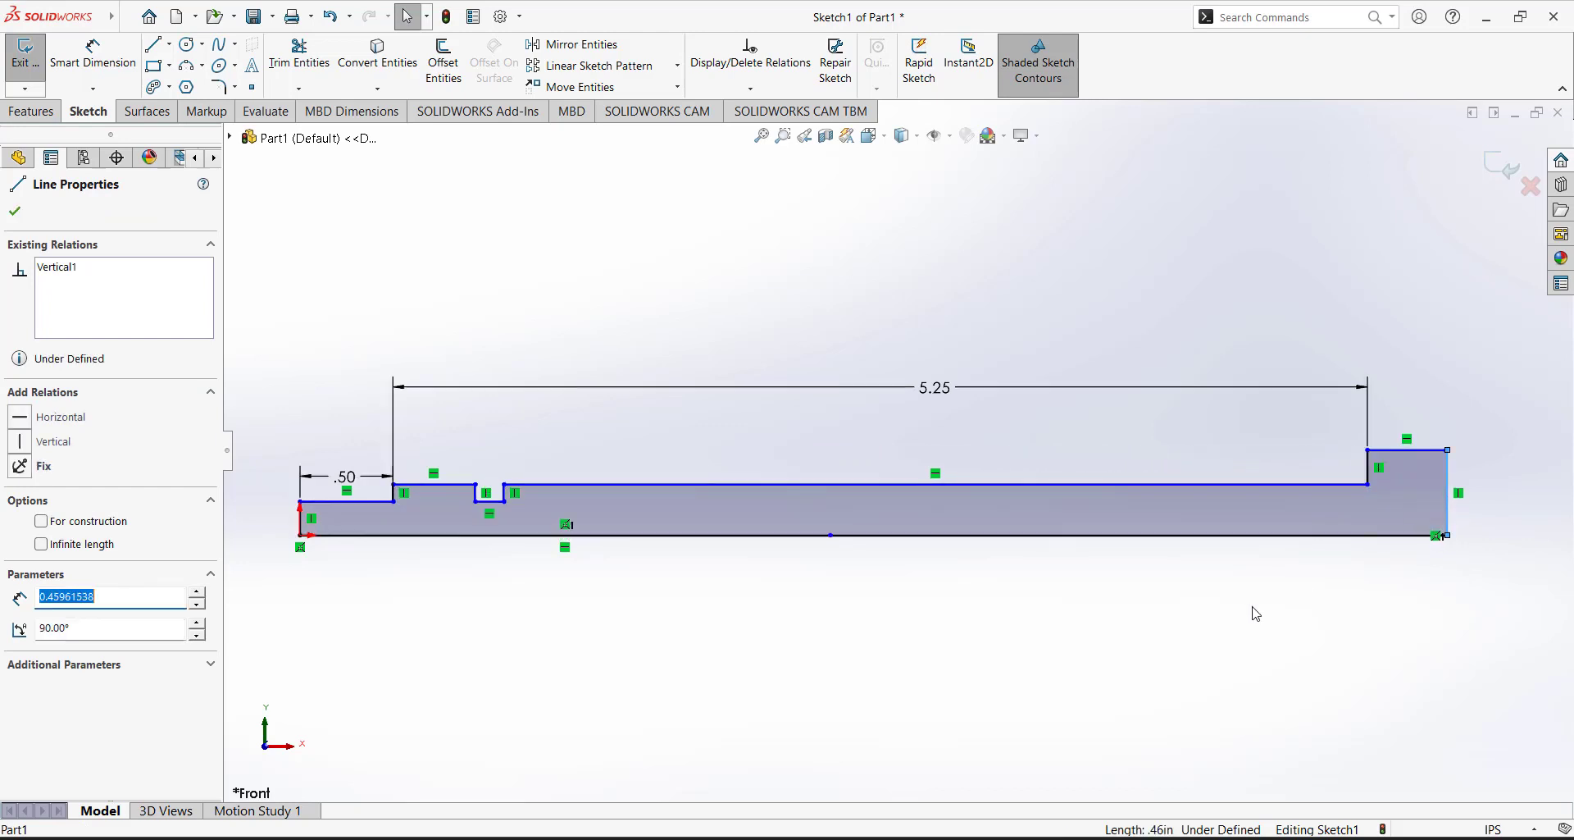
click(921, 611)
drag(830, 536, 1524, 534)
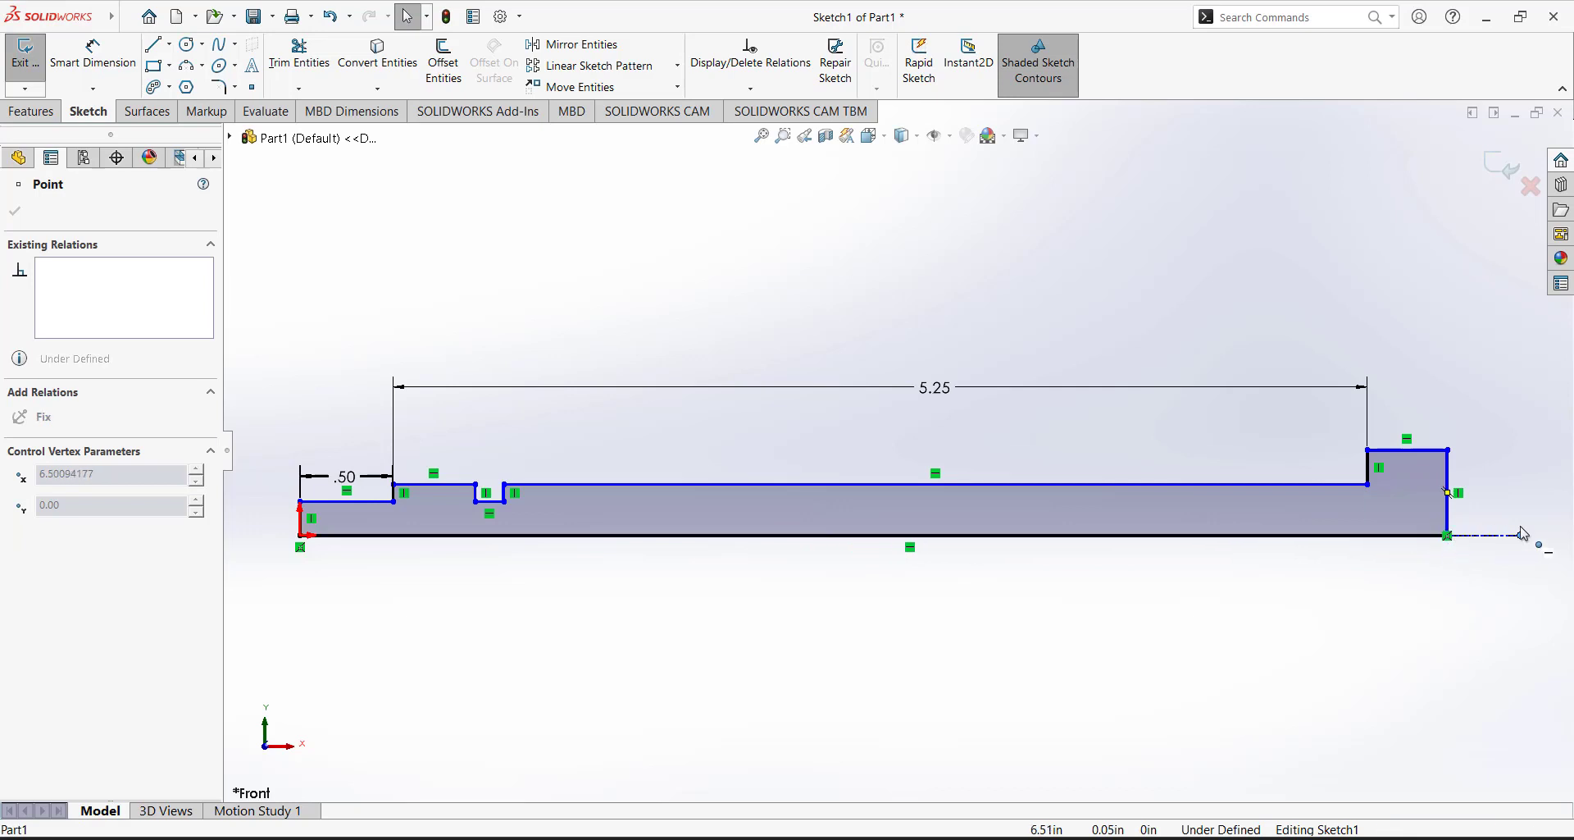
click(1381, 588)
Move the 0.50 dimension higher above the end step, clear of the sketch lines.
key(f)
key(z)
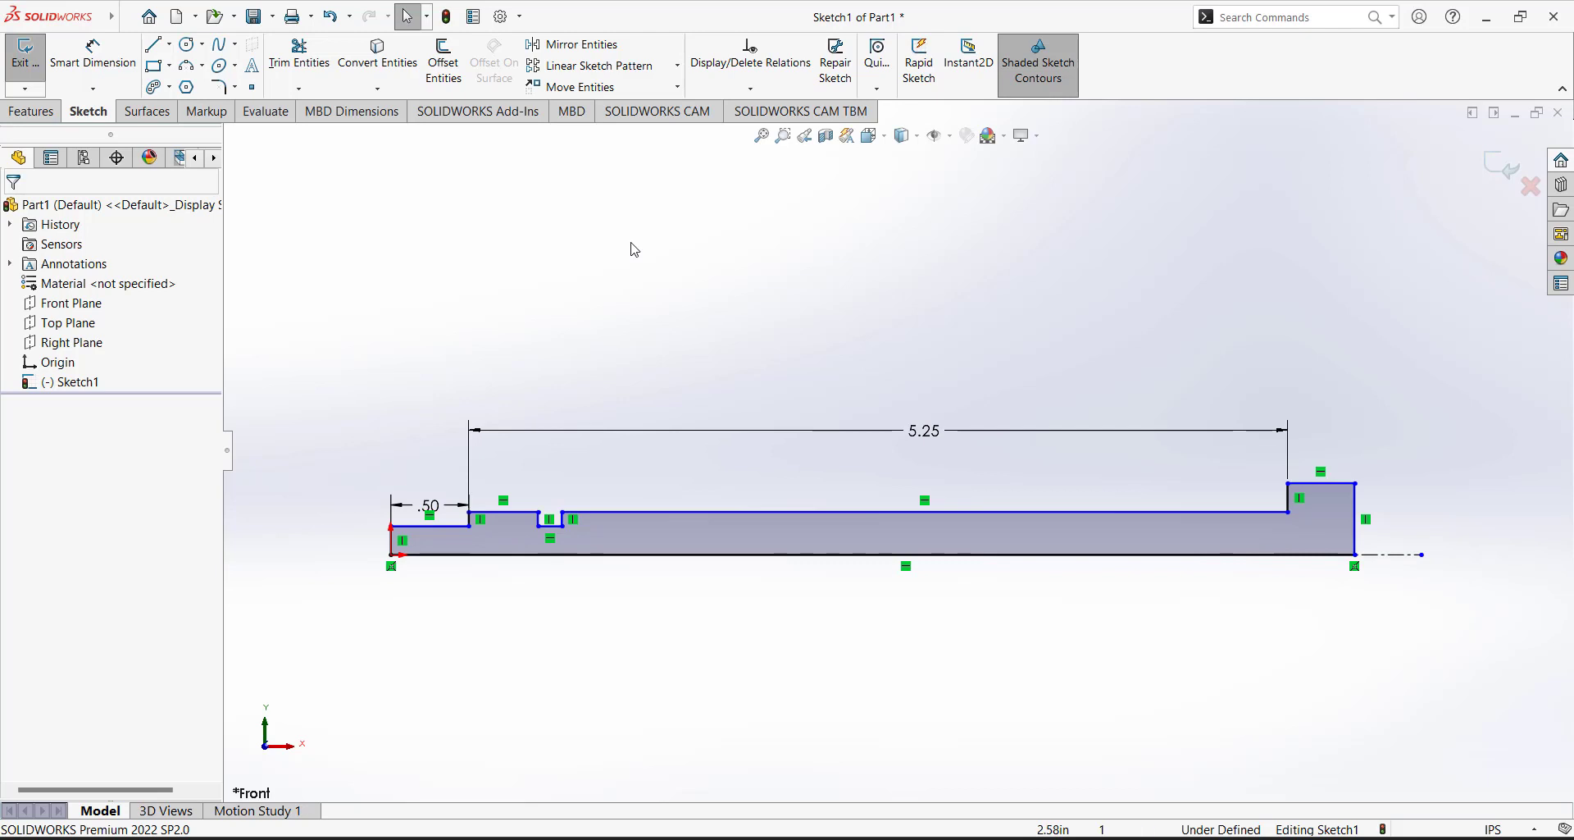
drag(430, 505, 428, 467)
click(403, 328)
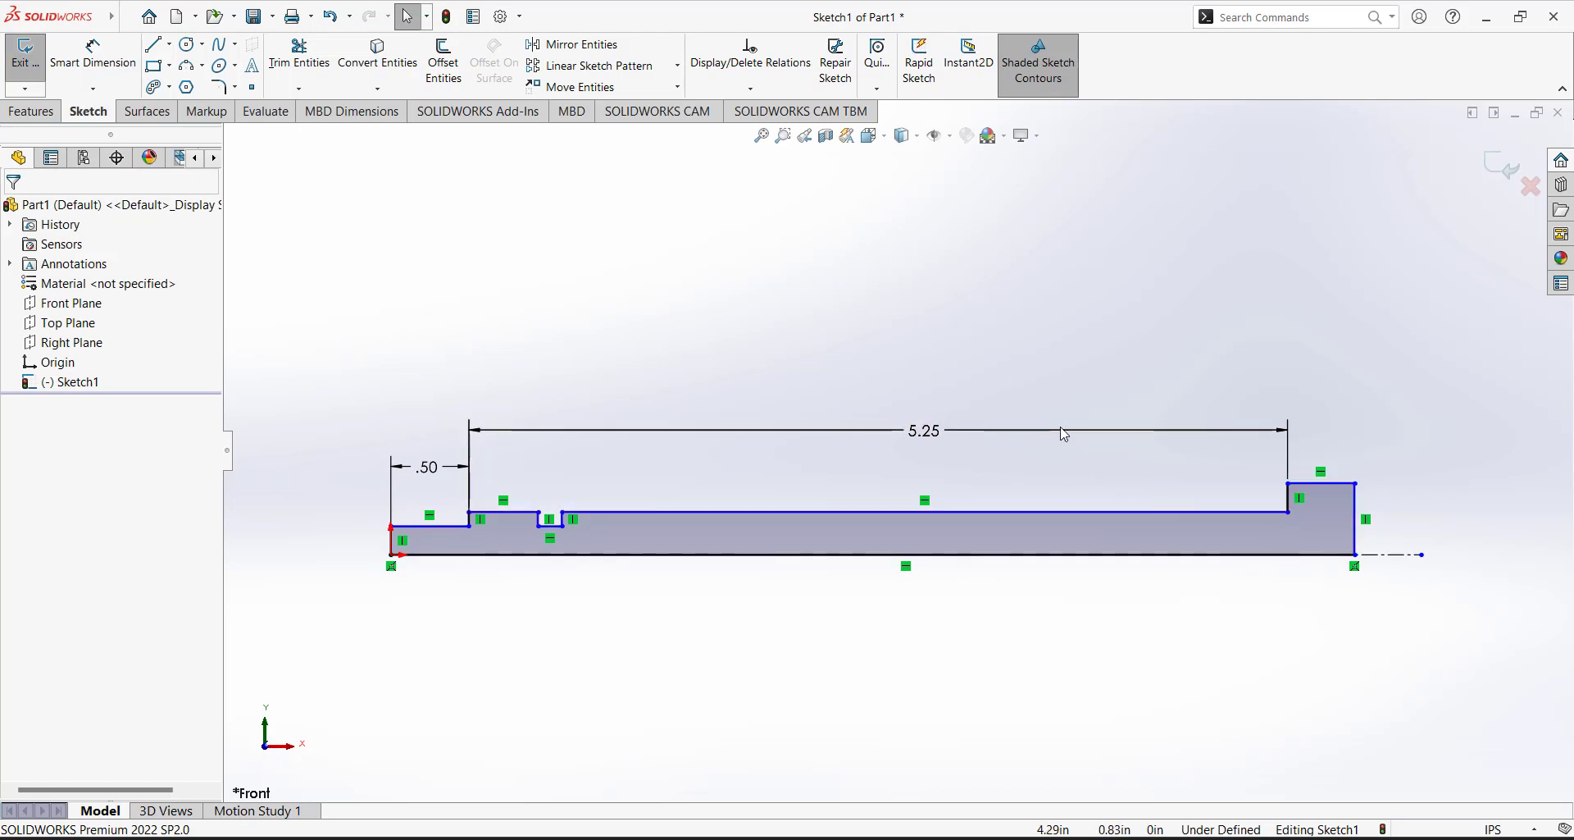
Dimension the horizontal distance from the groove wall nearer the flange to the flange's inner face as 4.625 in.
key(d)
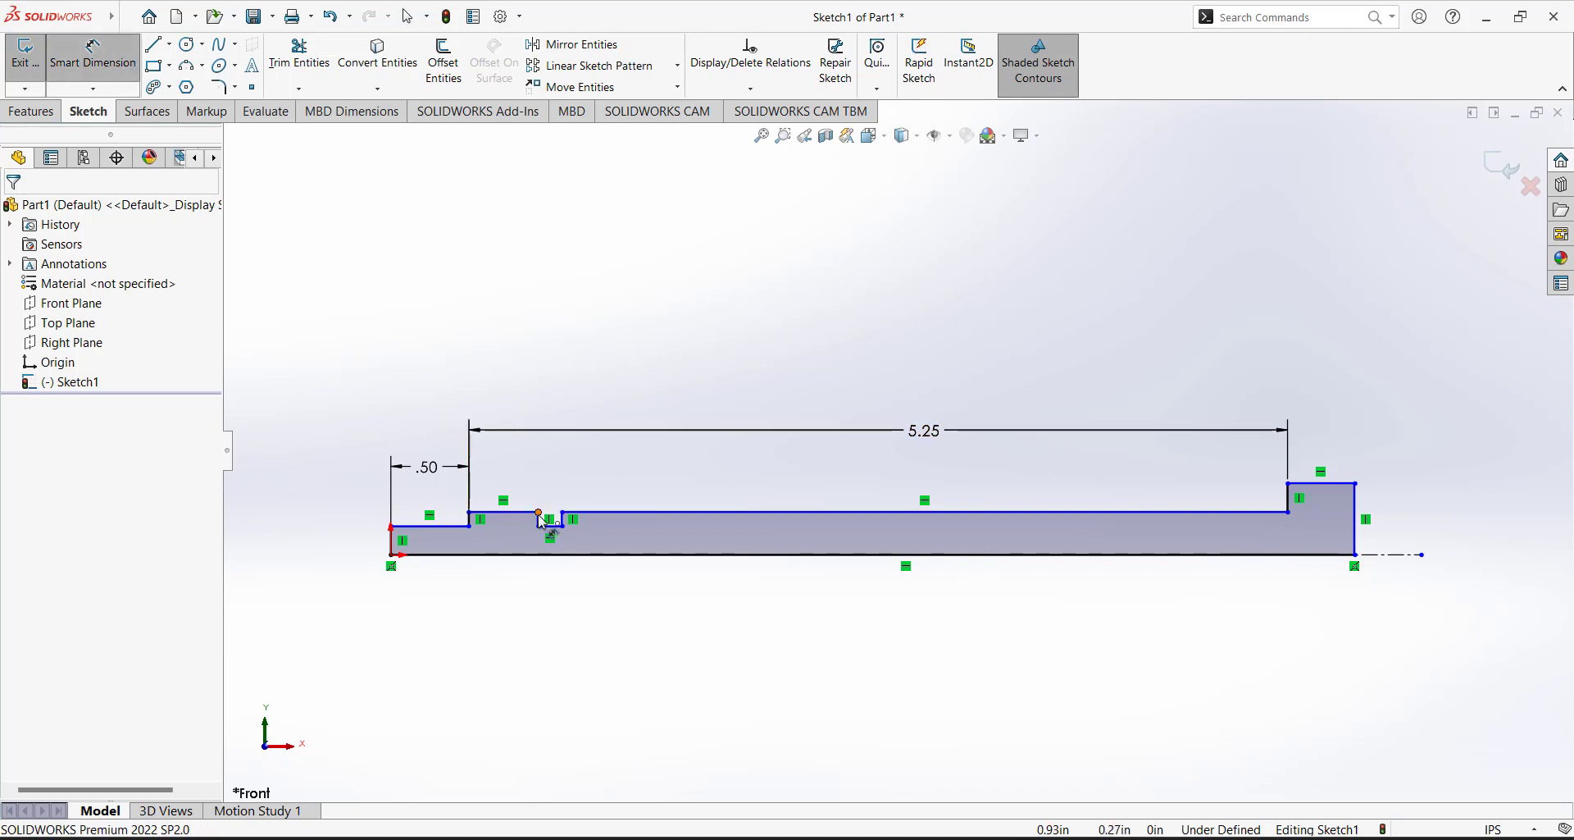
click(570, 525)
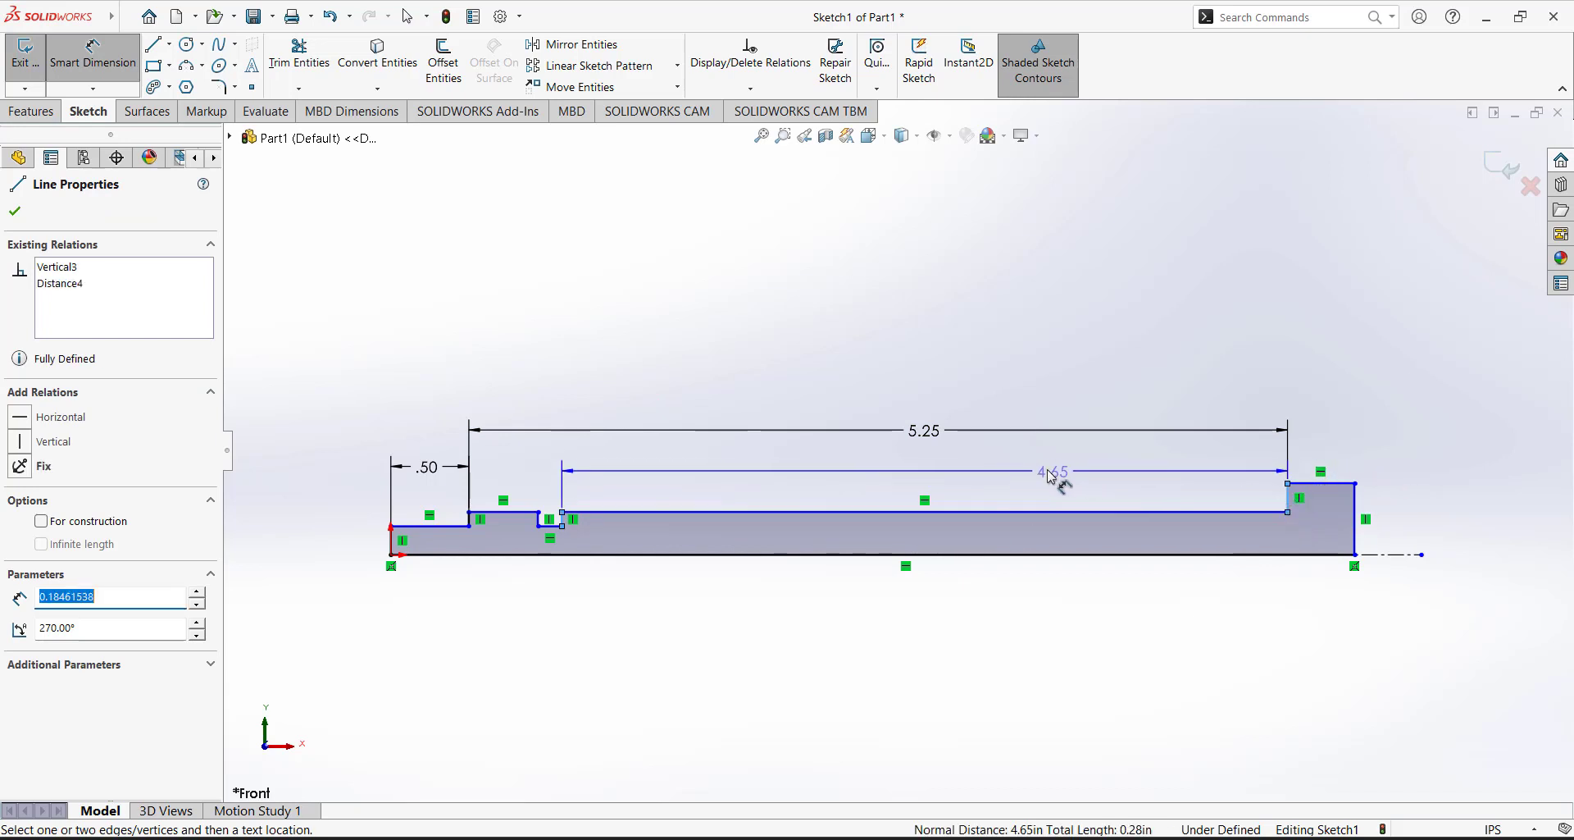
click(1039, 466)
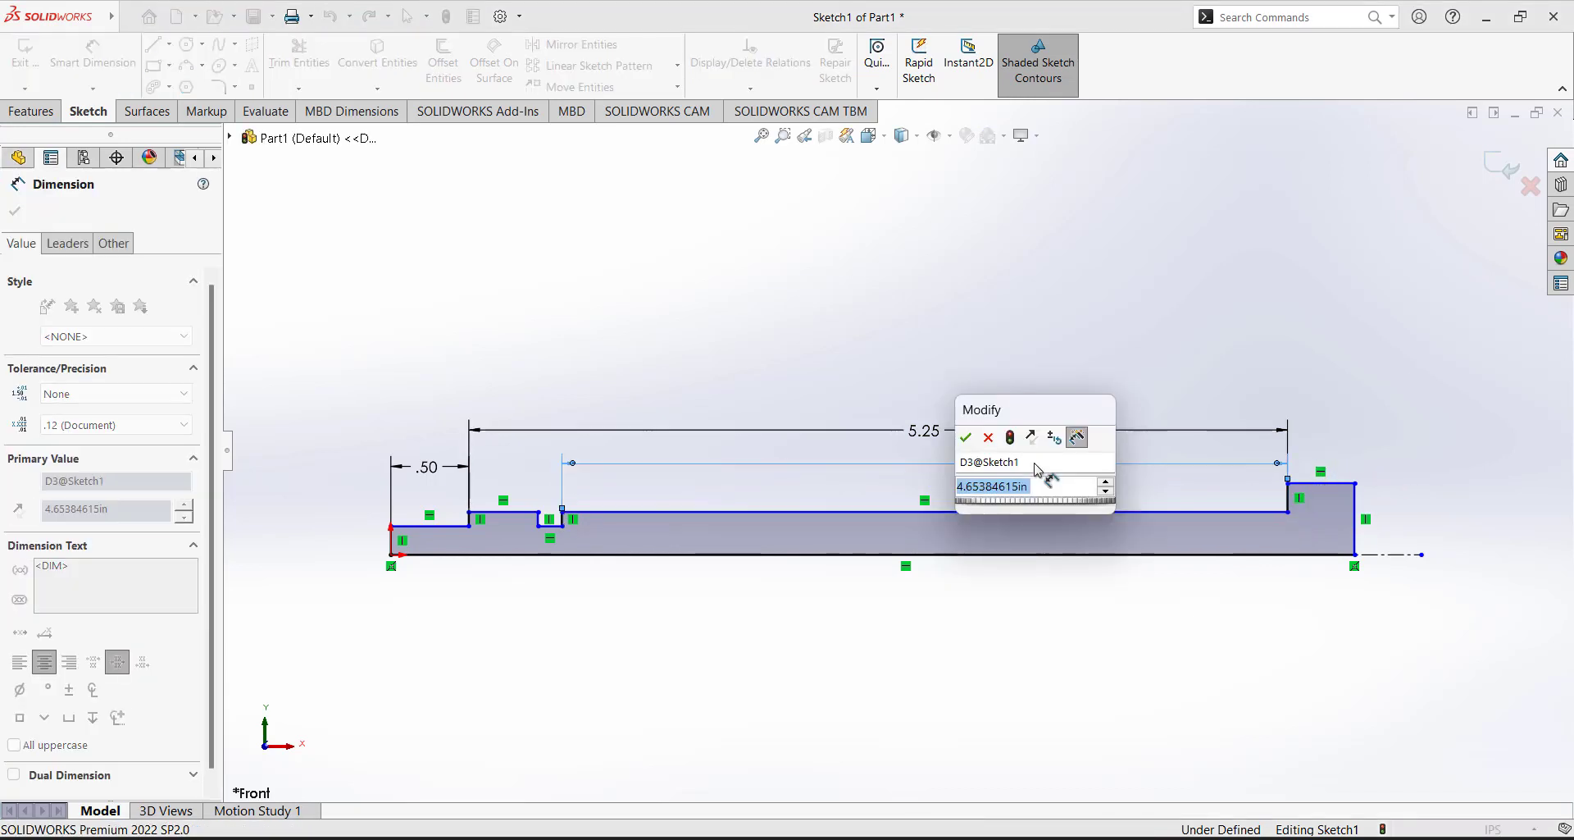
text(4.625)
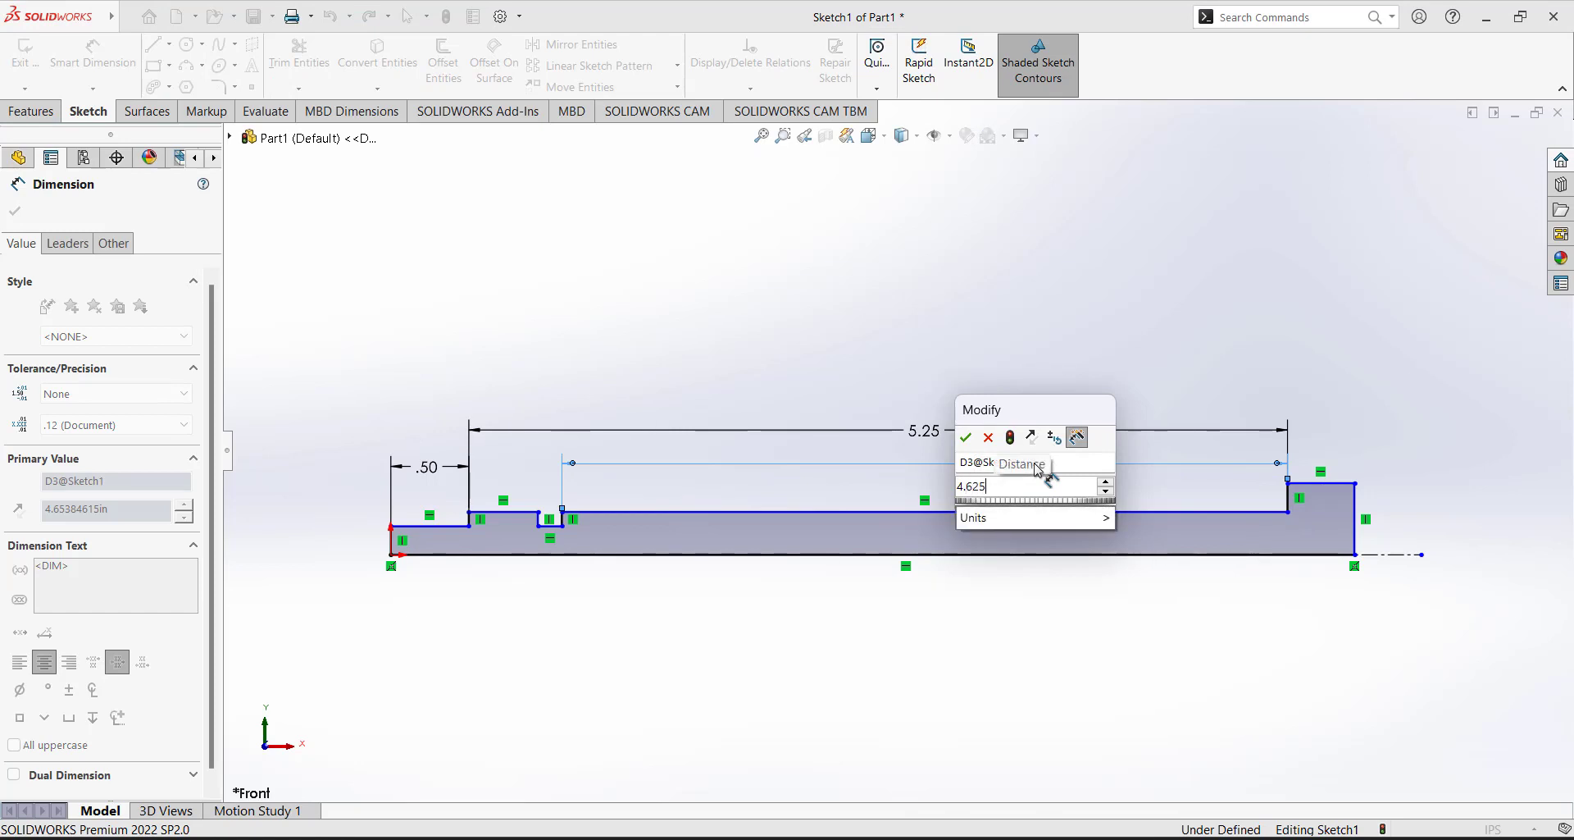
key(Return)
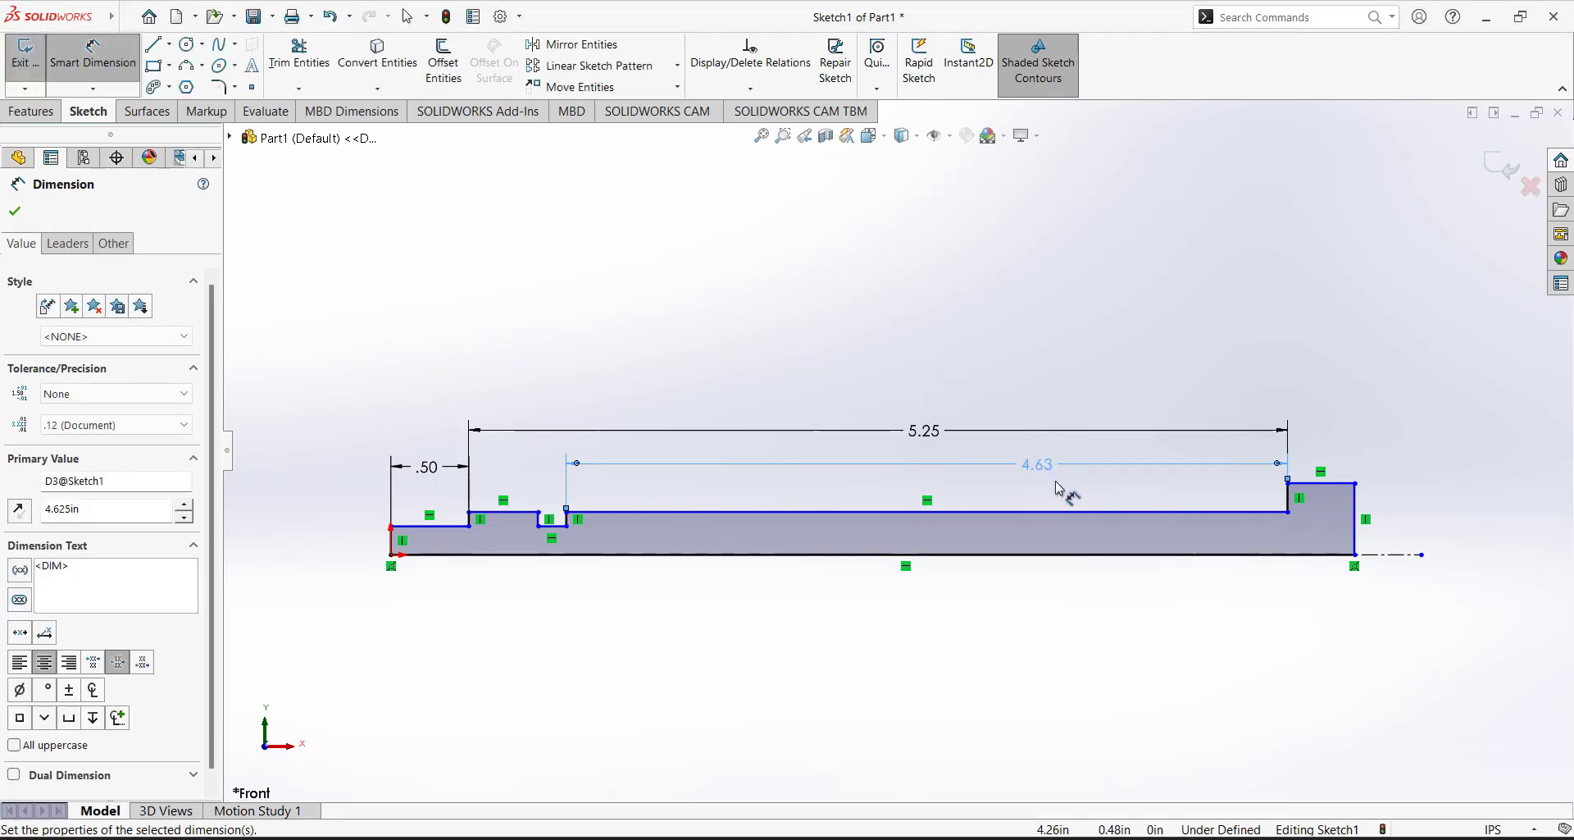
Dimension the flange's diameter as 1 in, measured from its top edge across the centerline.
scroll(545, 486, down, 3)
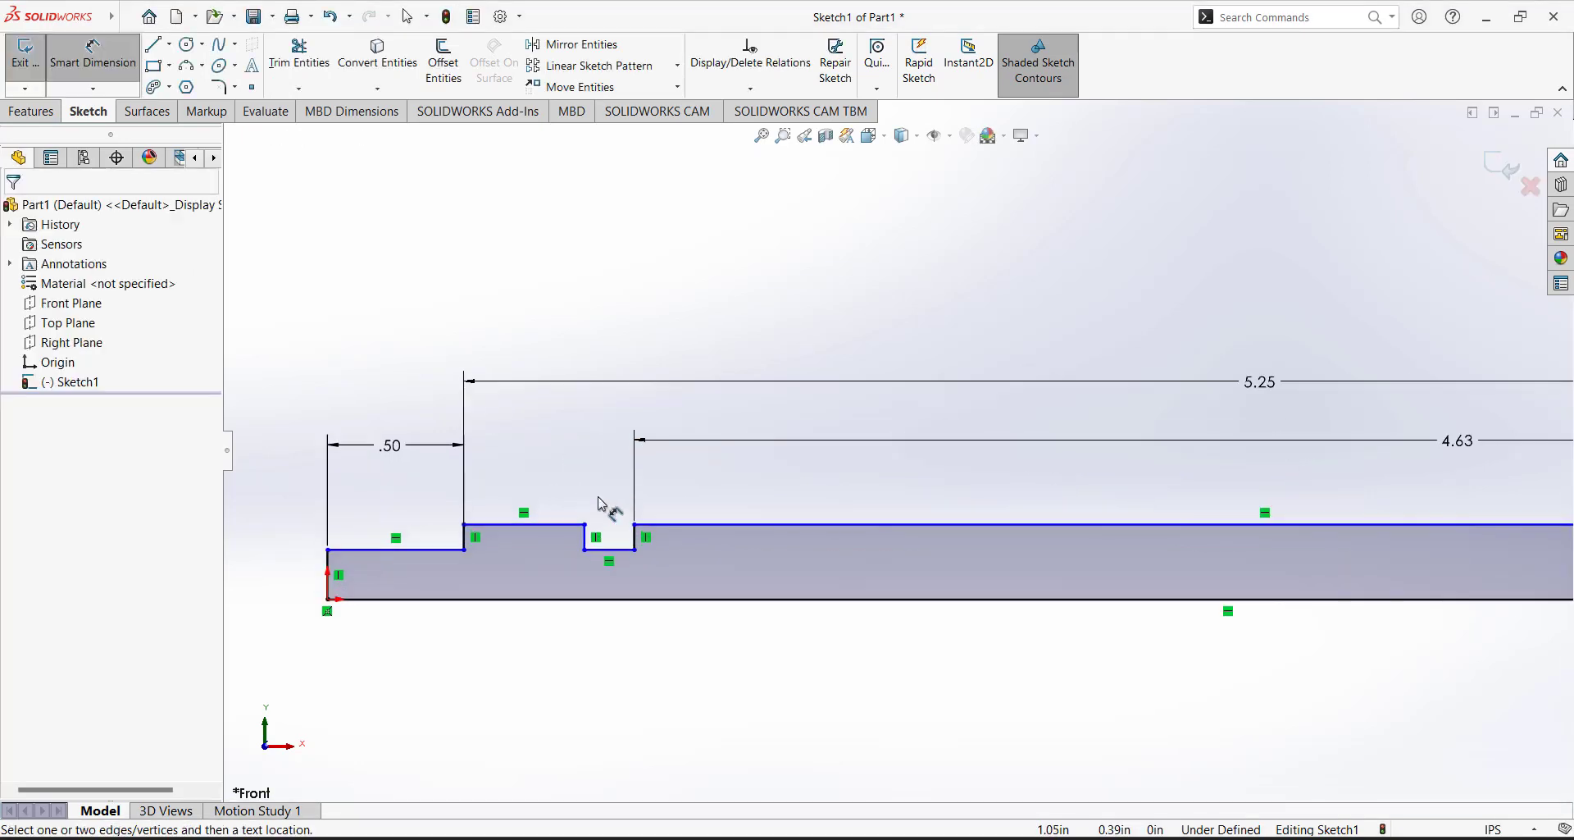
scroll(678, 463, up, 4)
scroll(1312, 451, up, 3)
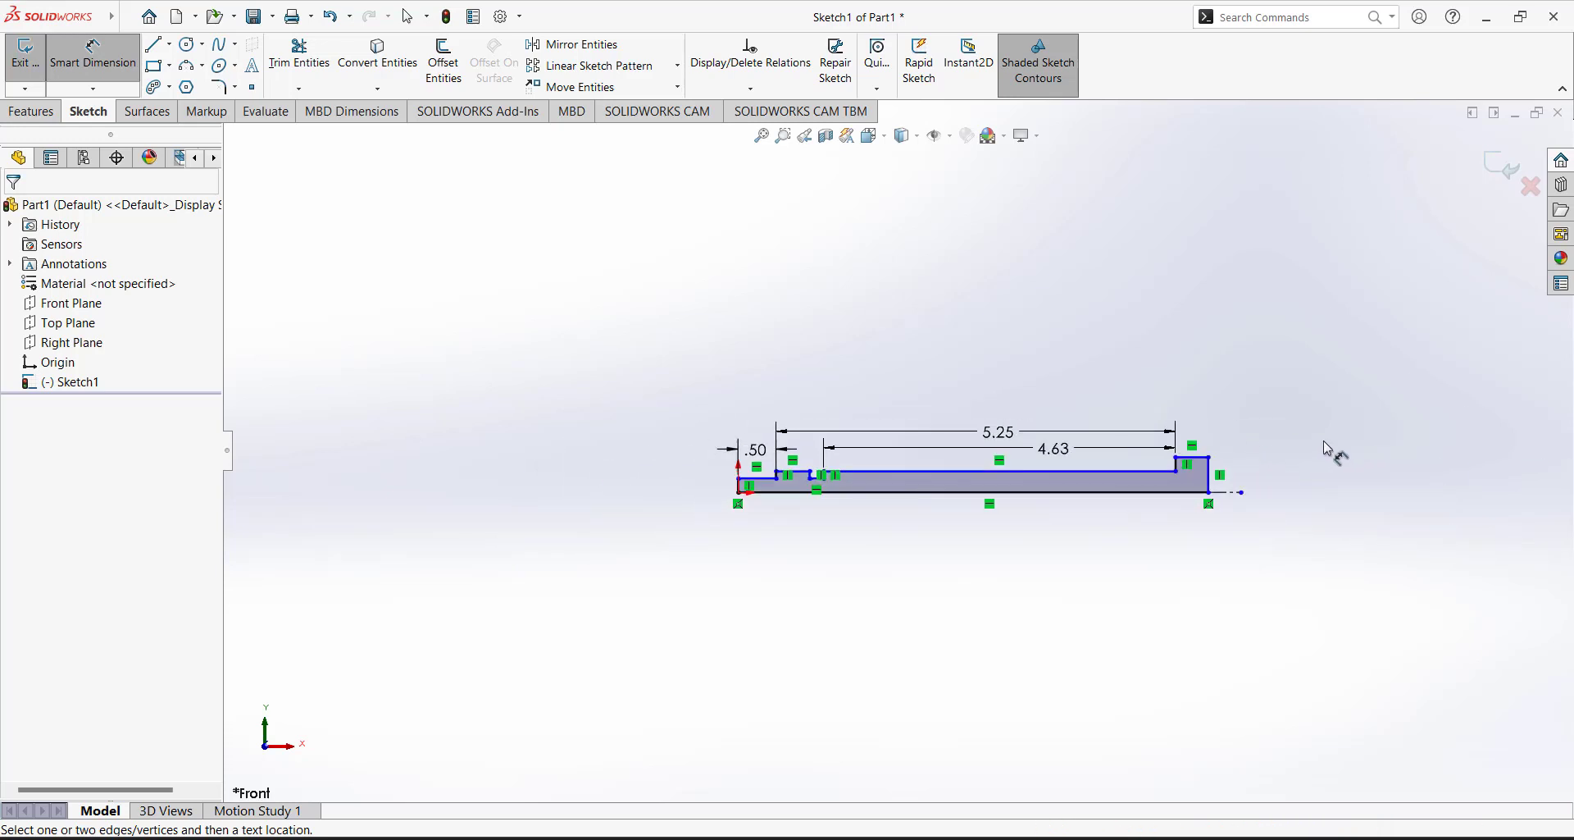
scroll(1328, 450, down, 3)
scroll(1148, 422, up, 1)
scroll(833, 404, down, 2)
scroll(948, 404, up, 1)
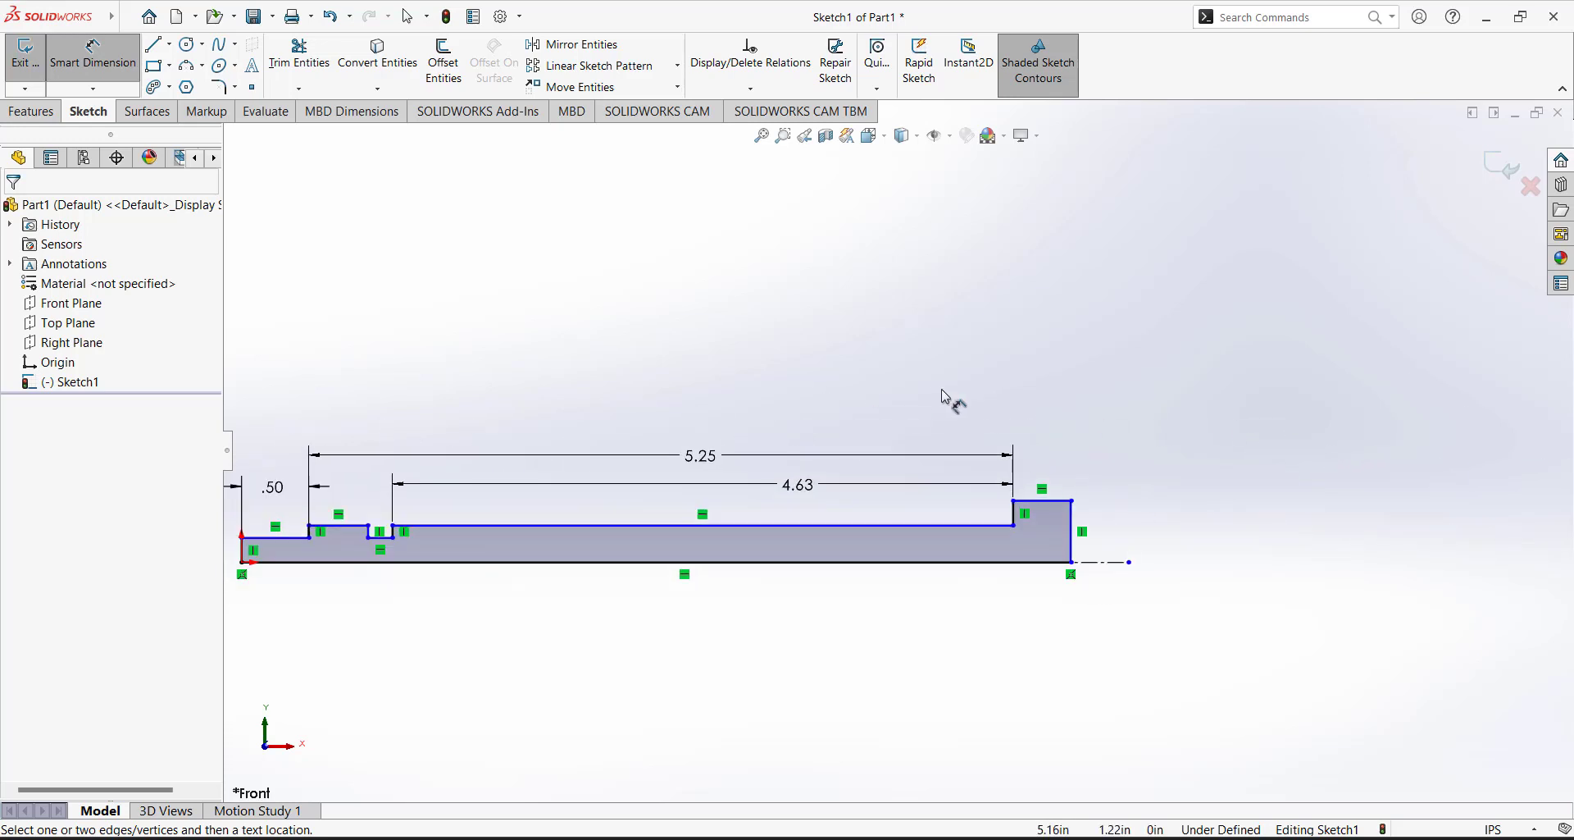
scroll(941, 399, up, 2)
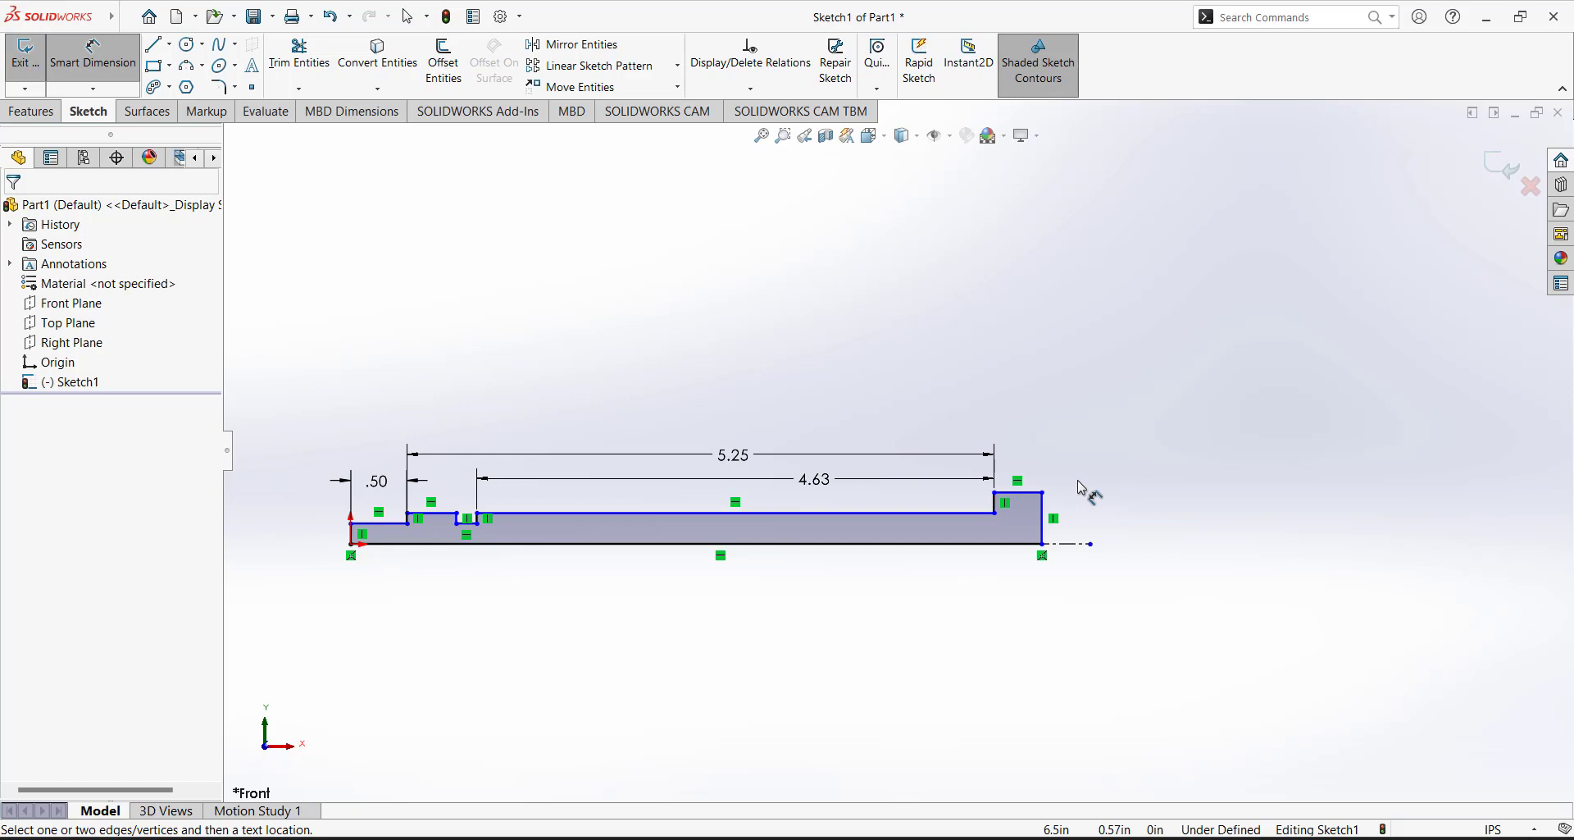
click(1027, 495)
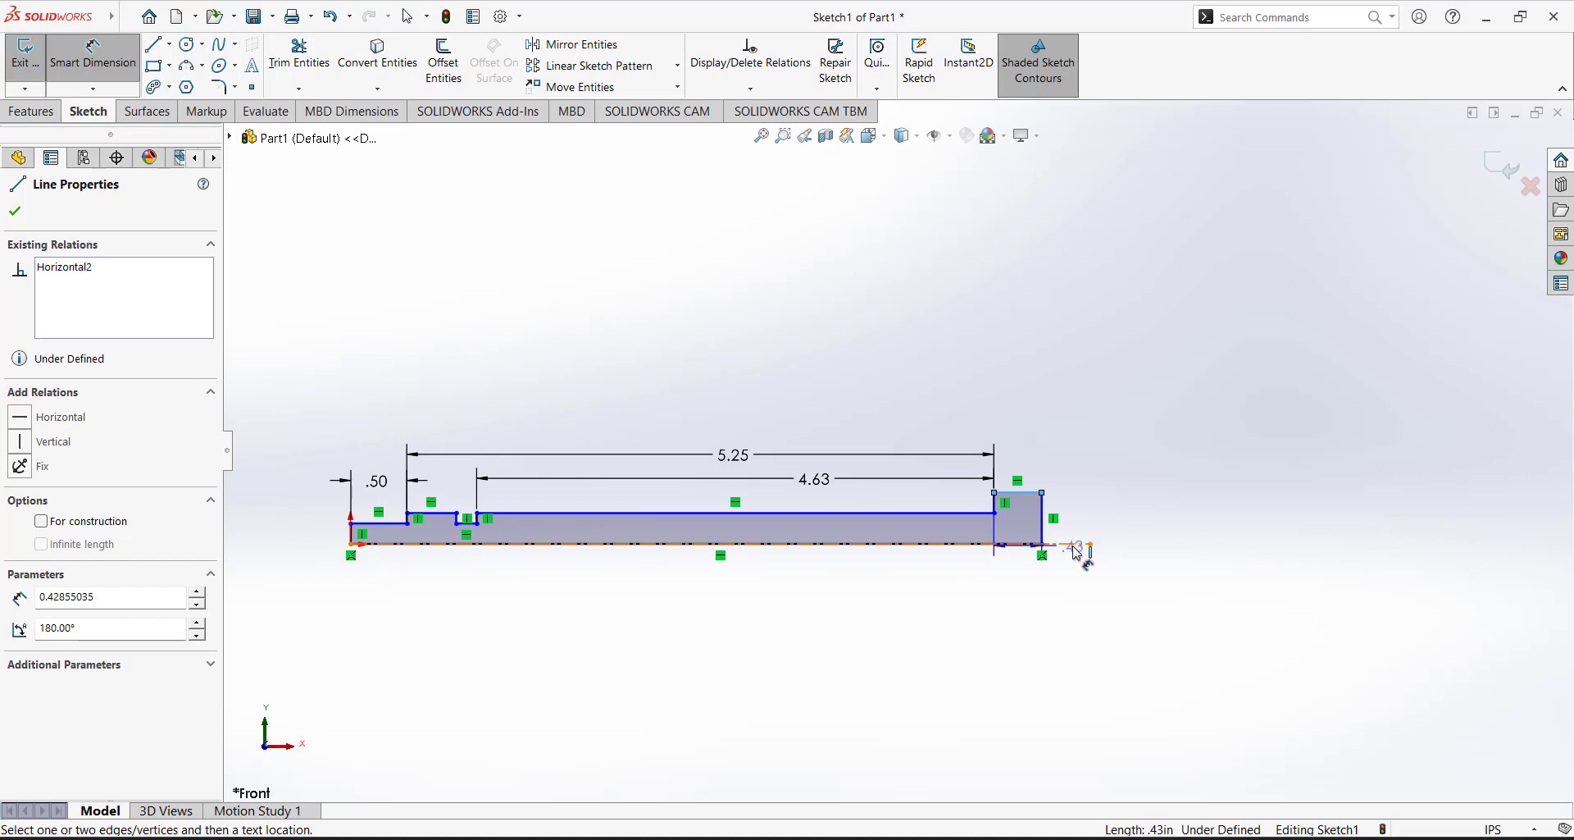
click(1074, 546)
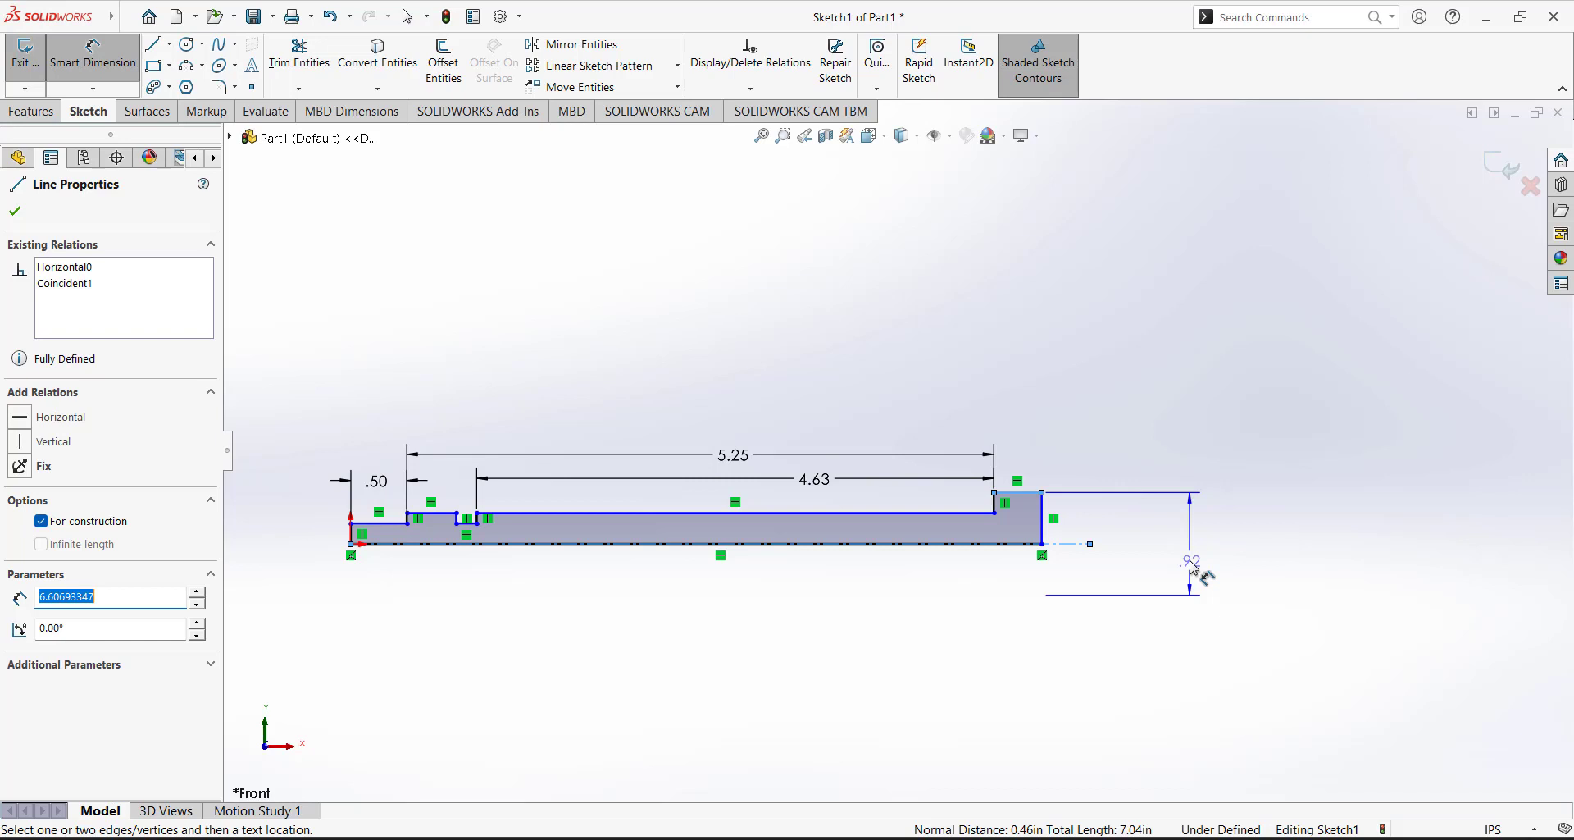
click(1315, 563)
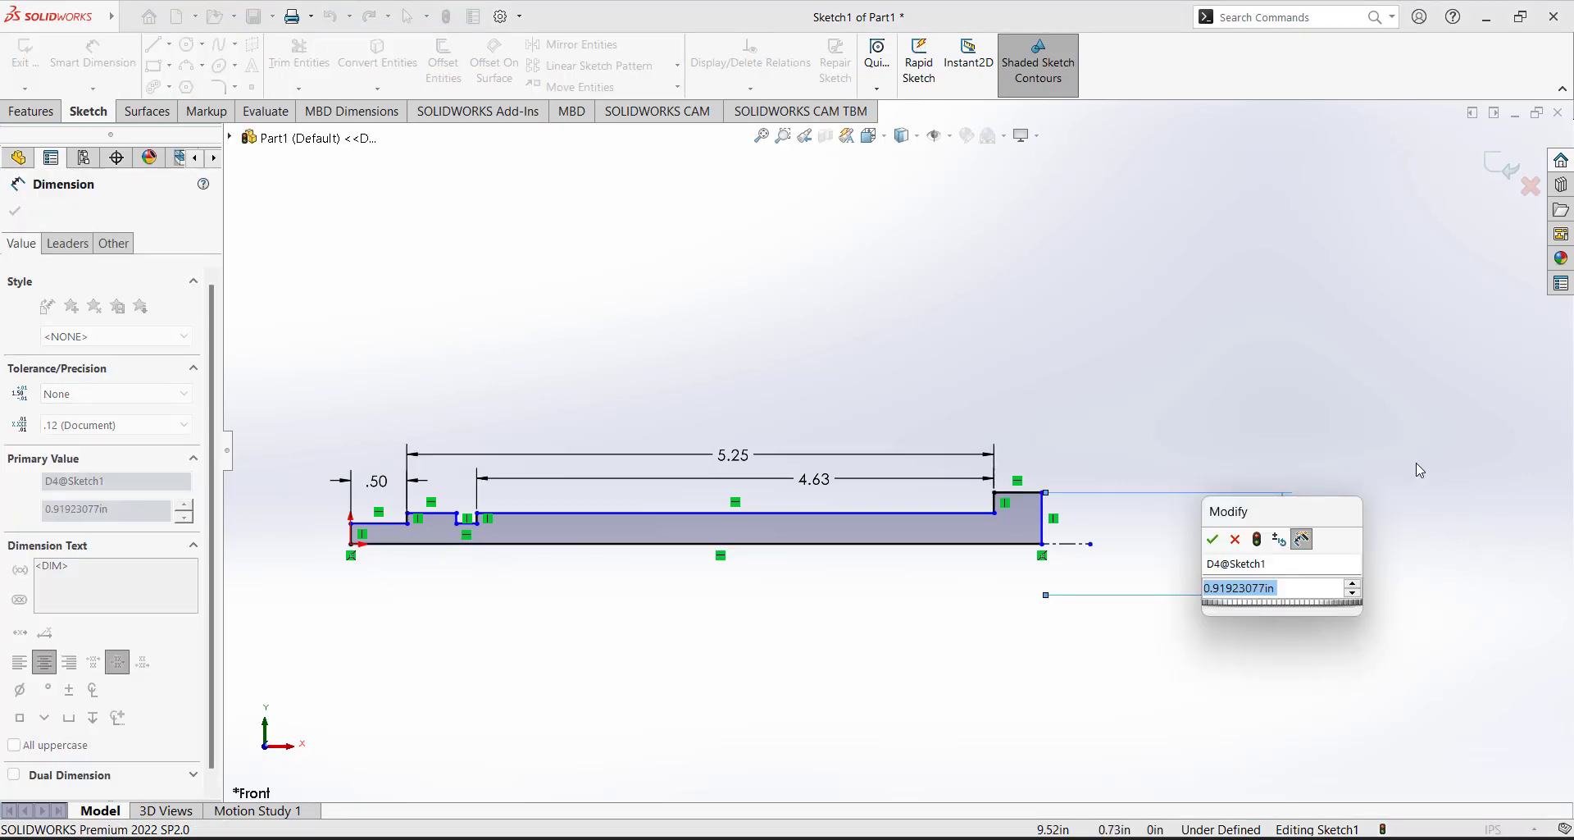
text(1)
key(Return)
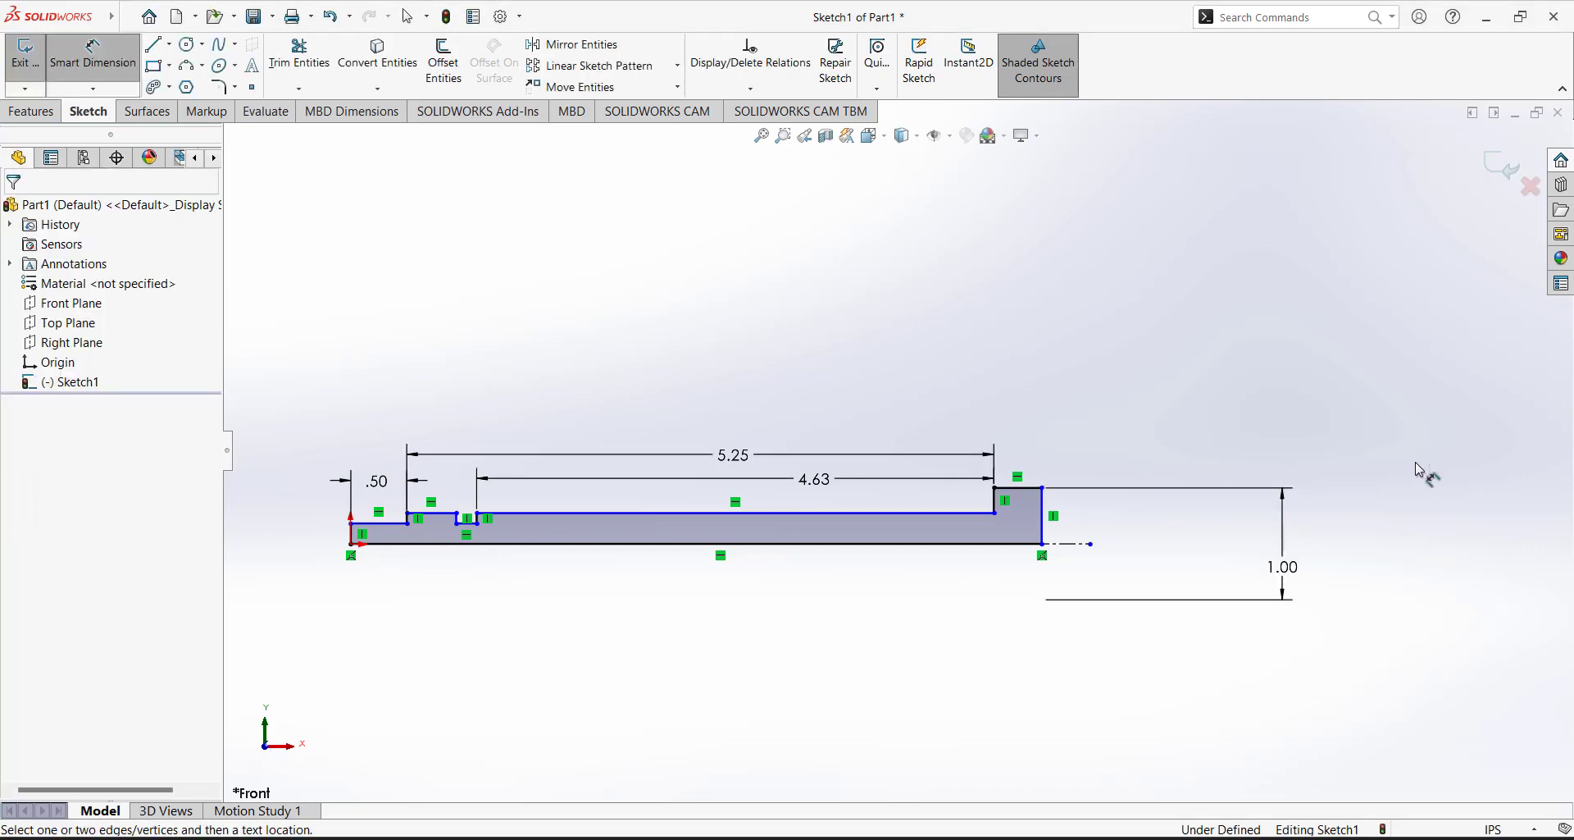
Dimension the flange's thickness along its top edge as 0.25 in.
click(1018, 489)
click(1148, 400)
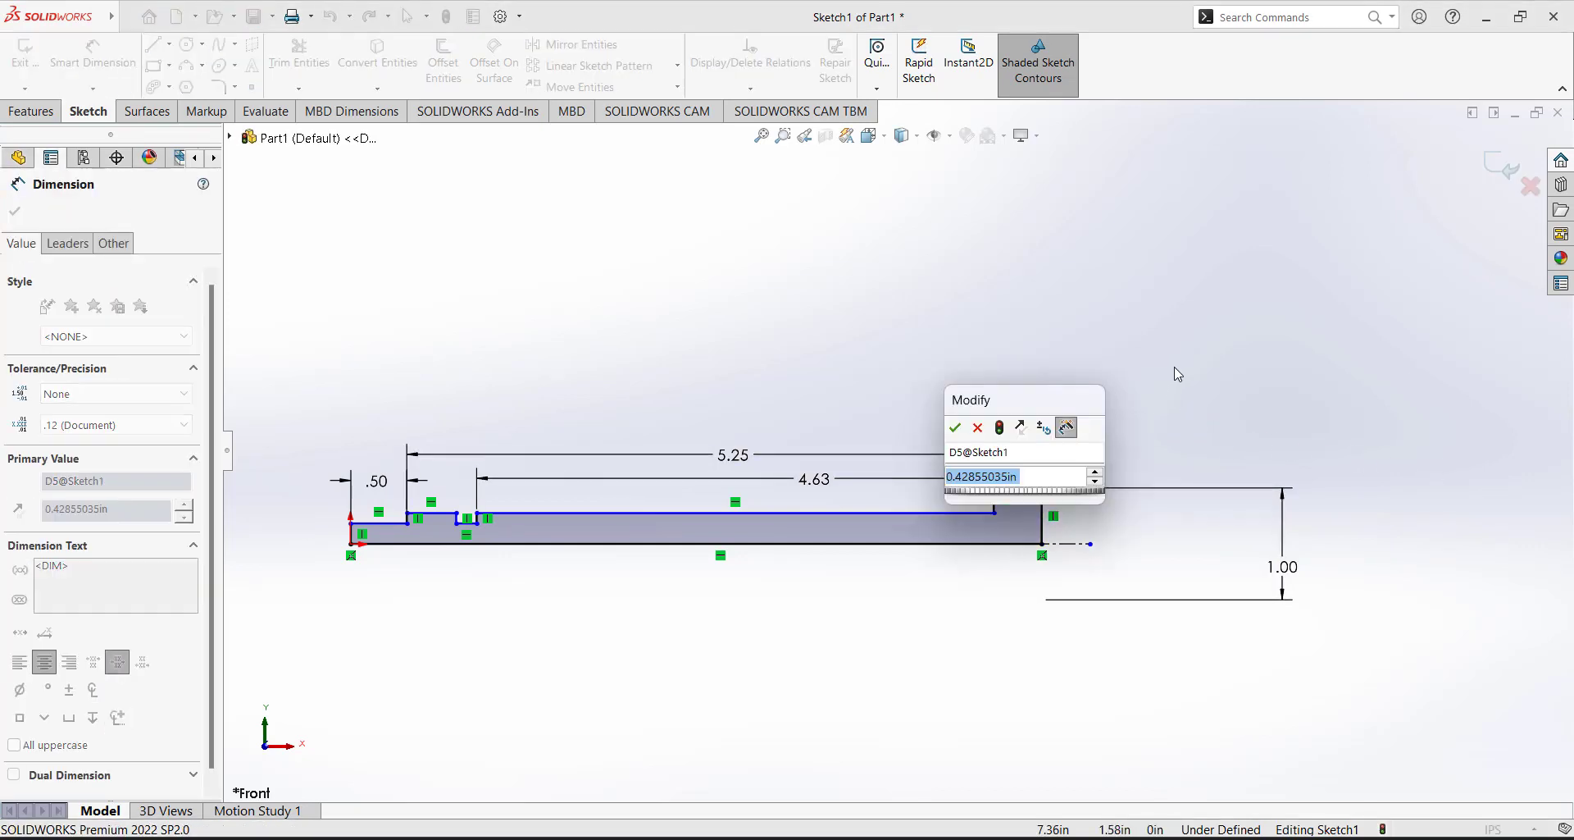
text(0.25)
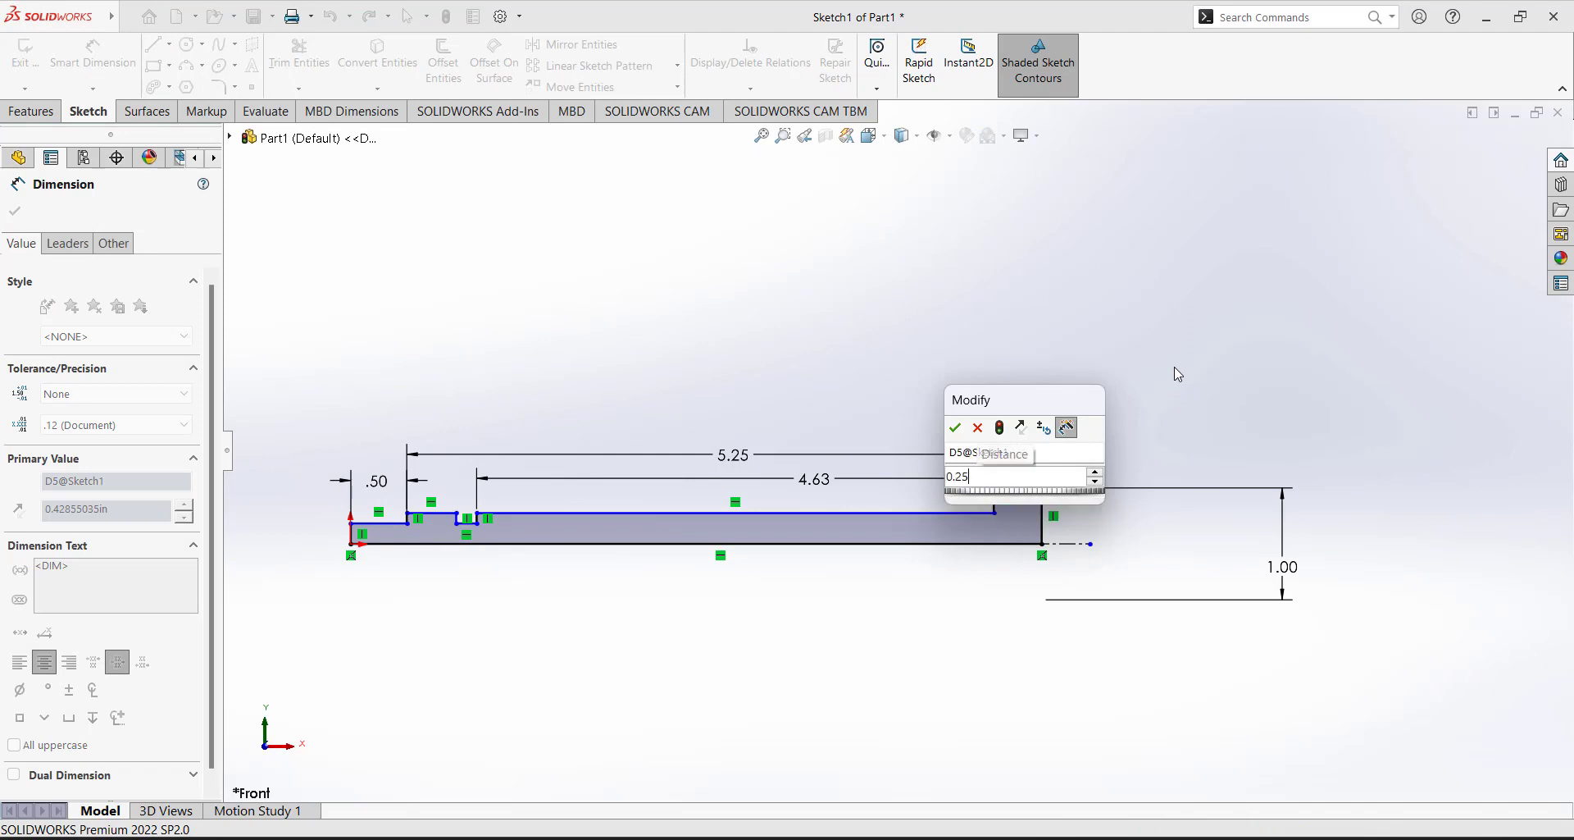
key(Return)
key(Escape)
Dimension the diameter of the lower end step at the origin across the centerline as 0.5 in.
scroll(1230, 373, up, 2)
scroll(879, 371, down, 1)
scroll(879, 372, down, 2)
scroll(955, 387, up, 2)
scroll(904, 417, down, 1)
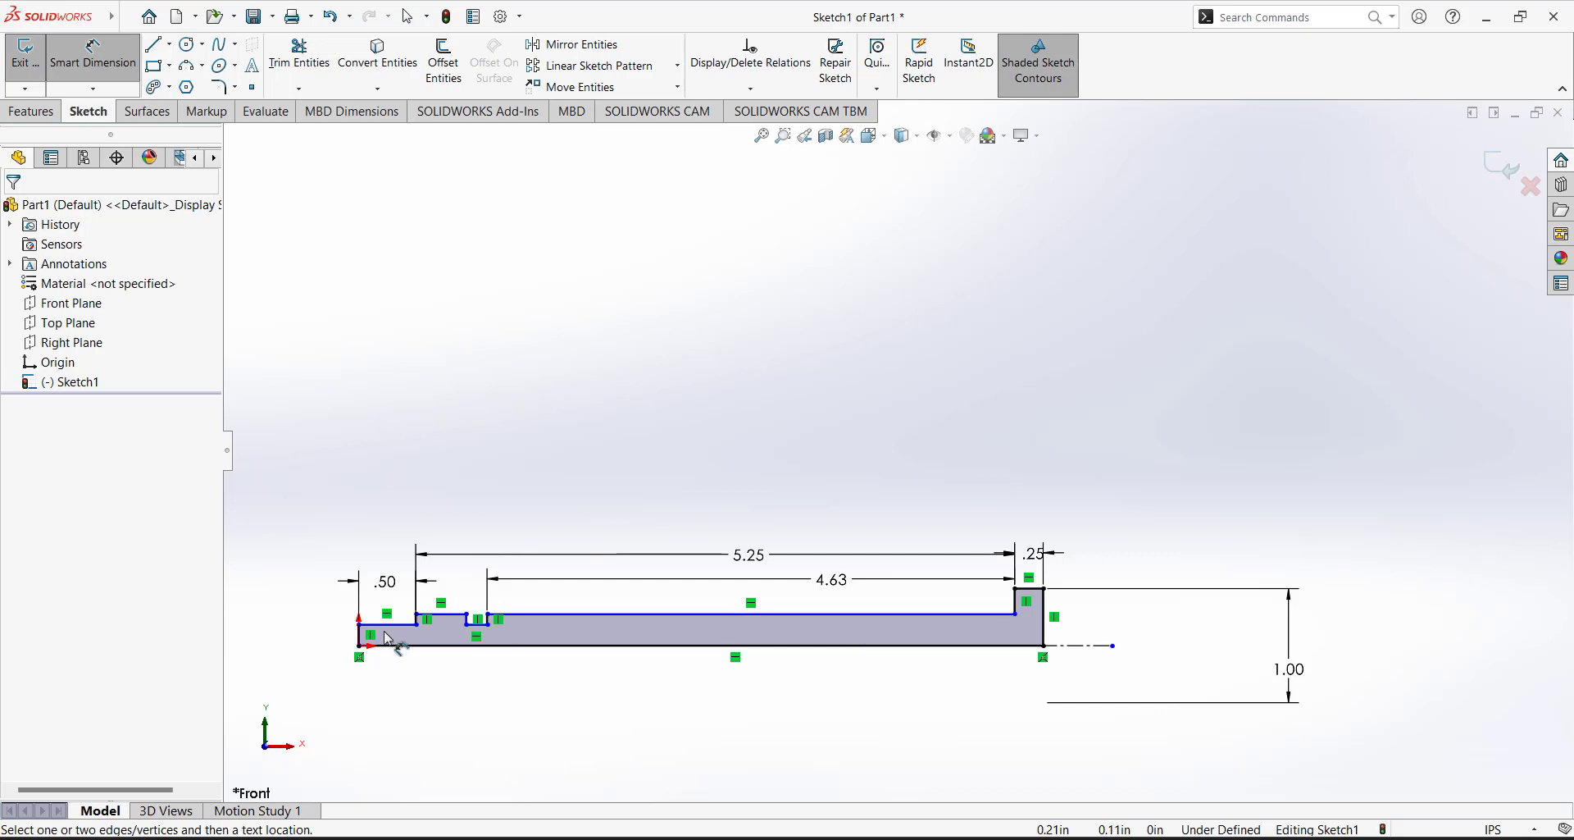
click(405, 626)
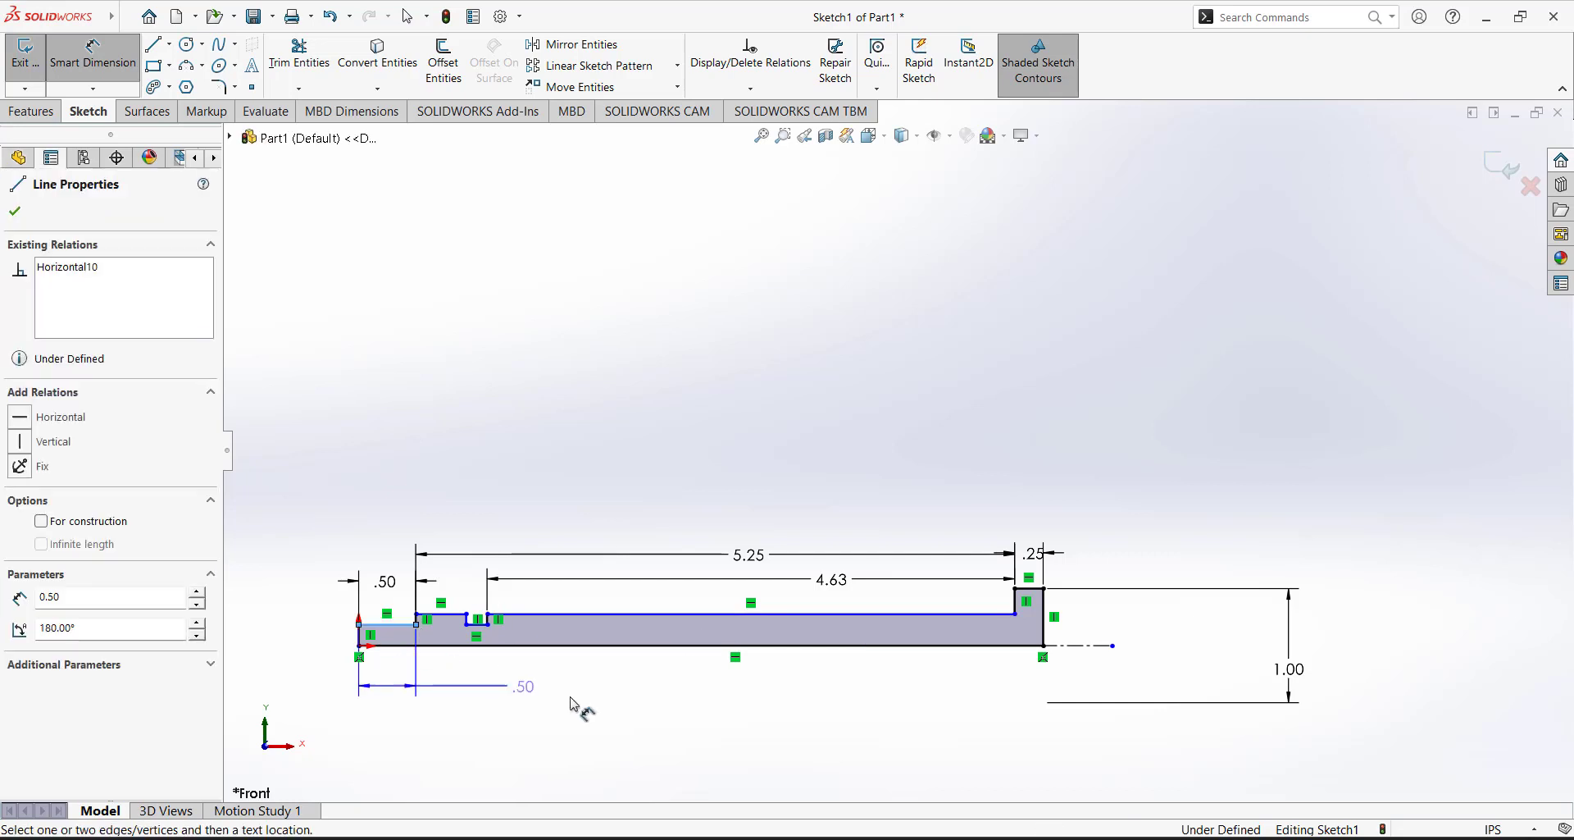
click(1096, 645)
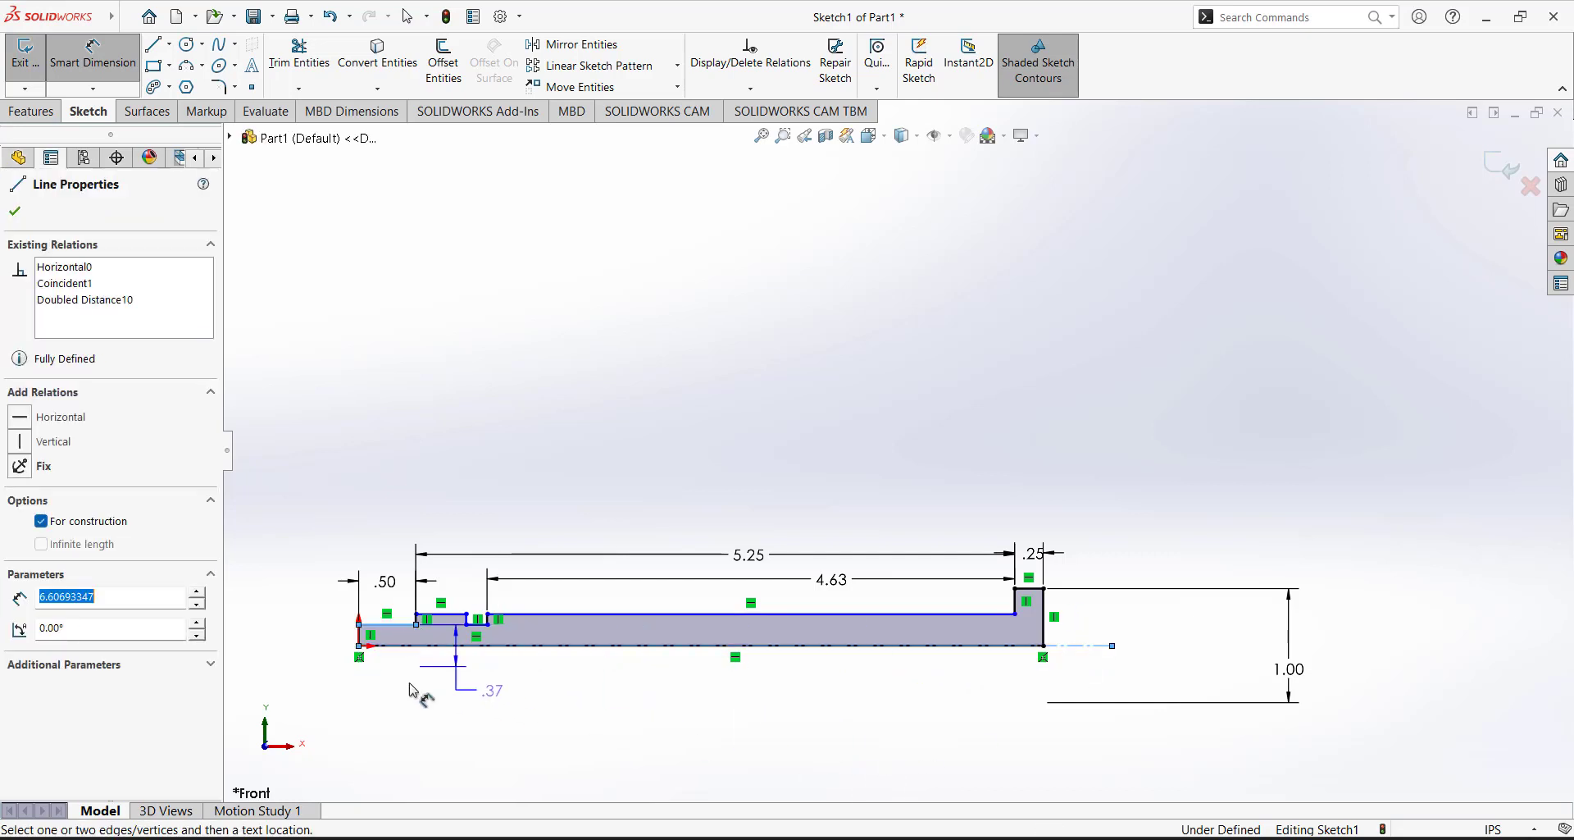
click(282, 652)
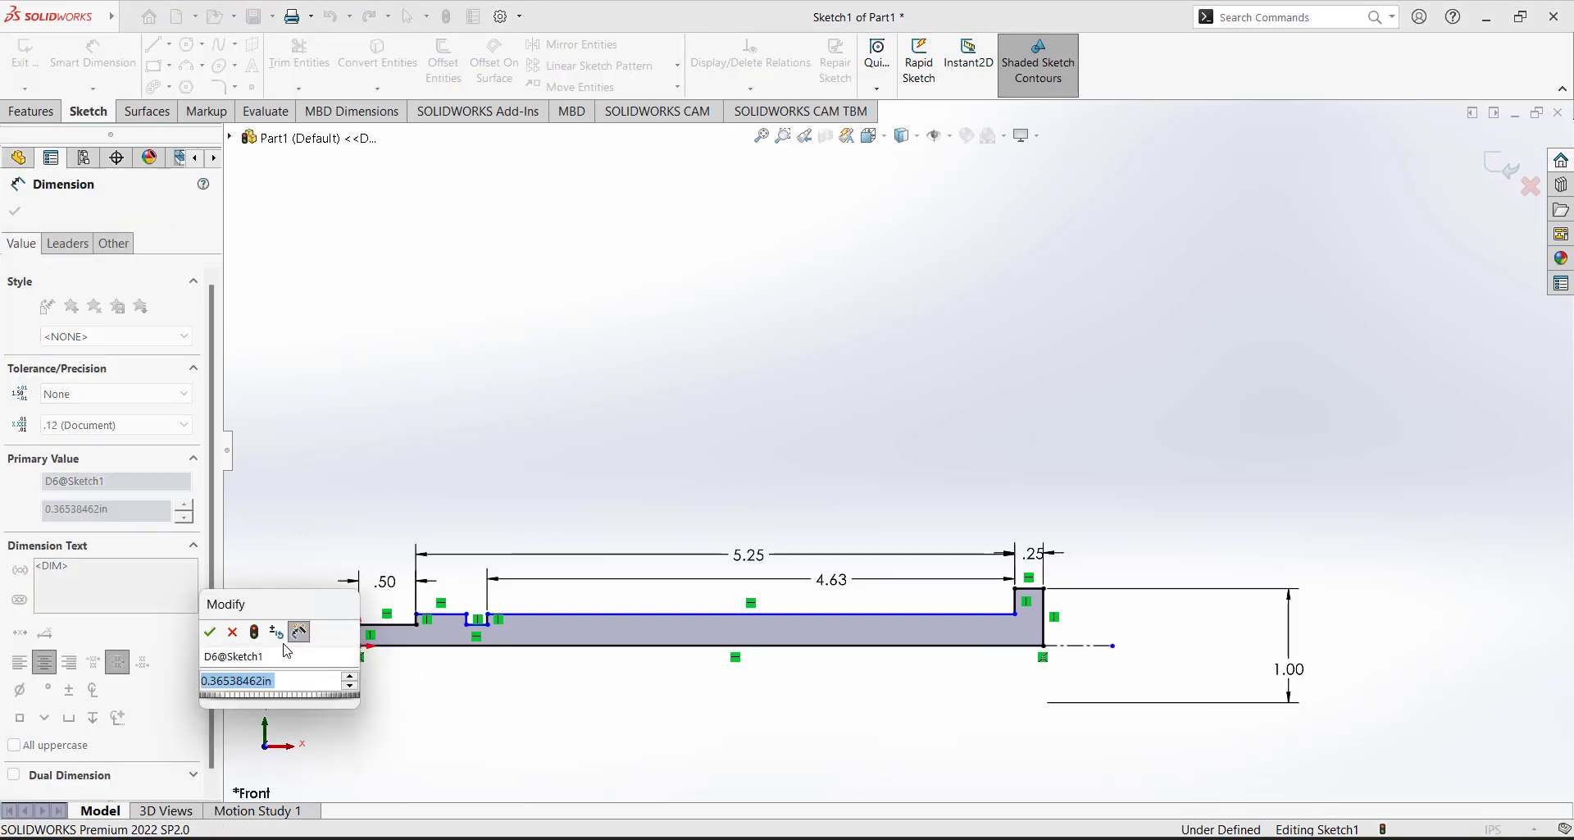
text(.5)
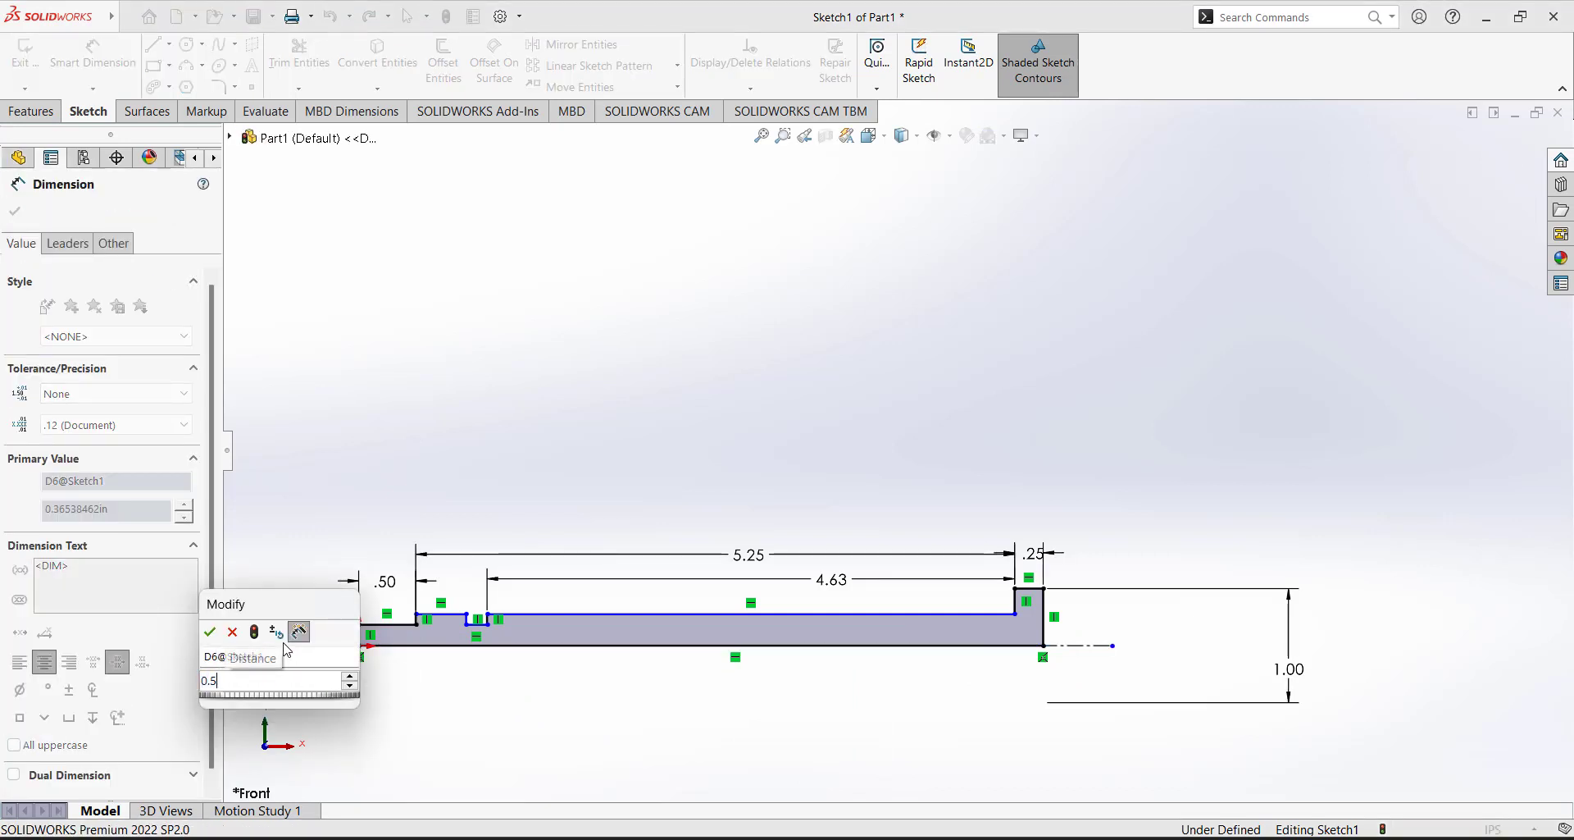
key(Return)
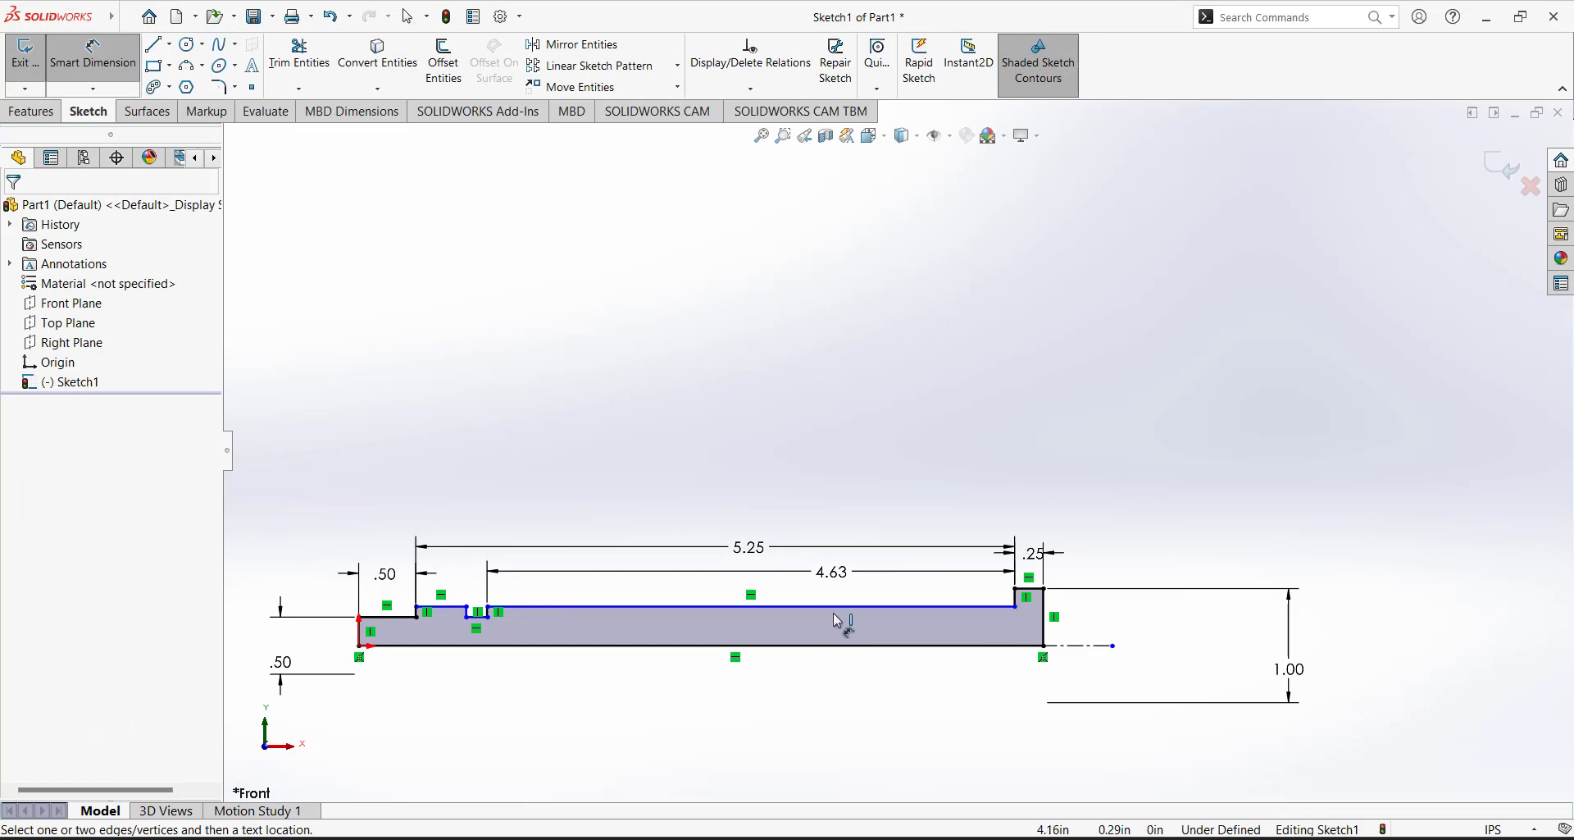
Dimension the long shaft section's diameter across the centerline as 0.625 in.
click(836, 608)
click(1079, 644)
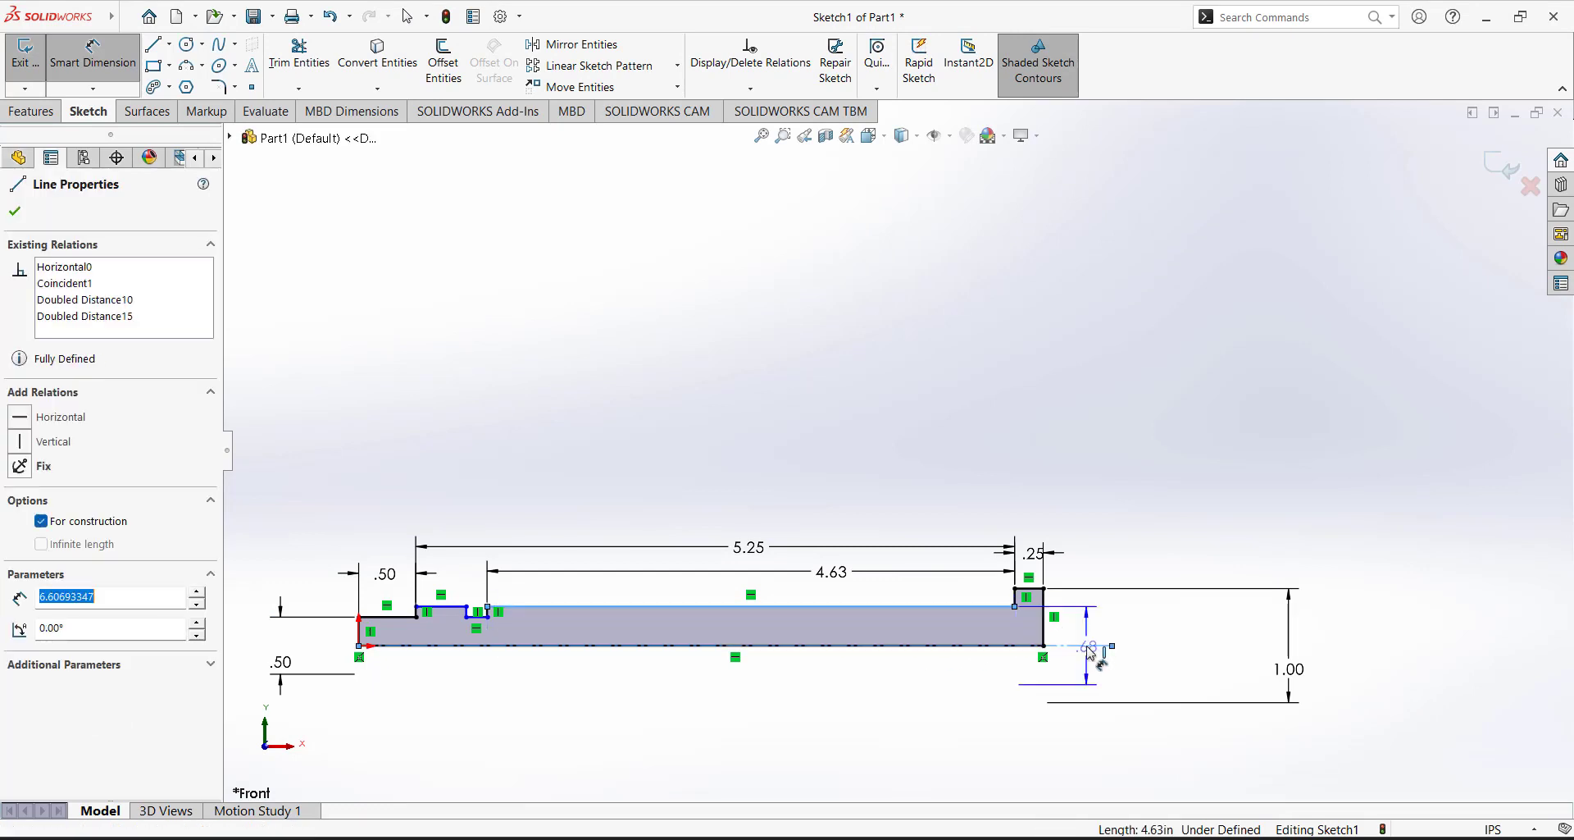
click(1181, 652)
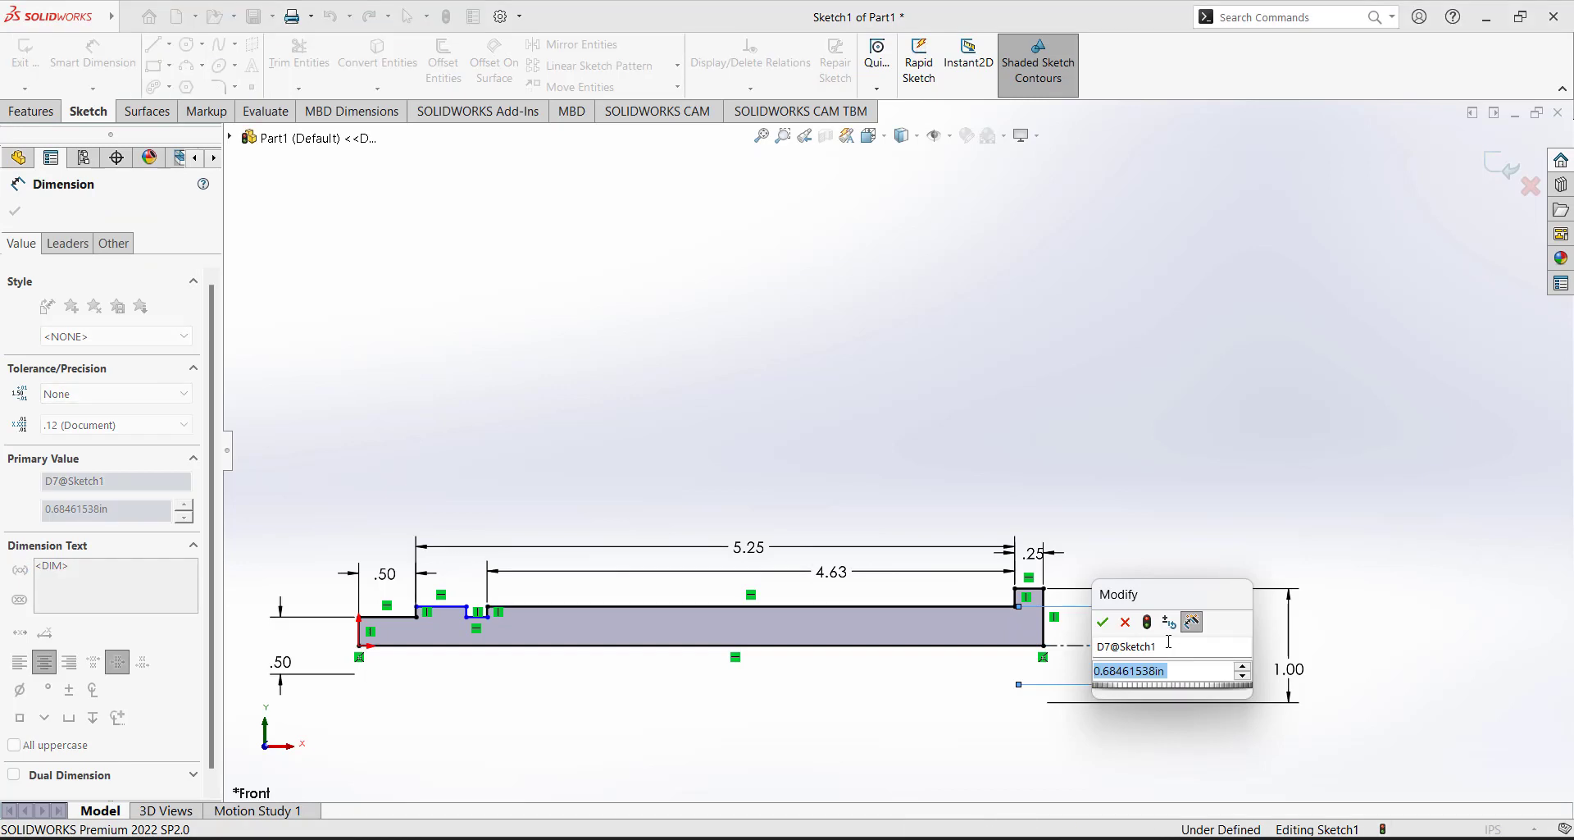
text(0.625)
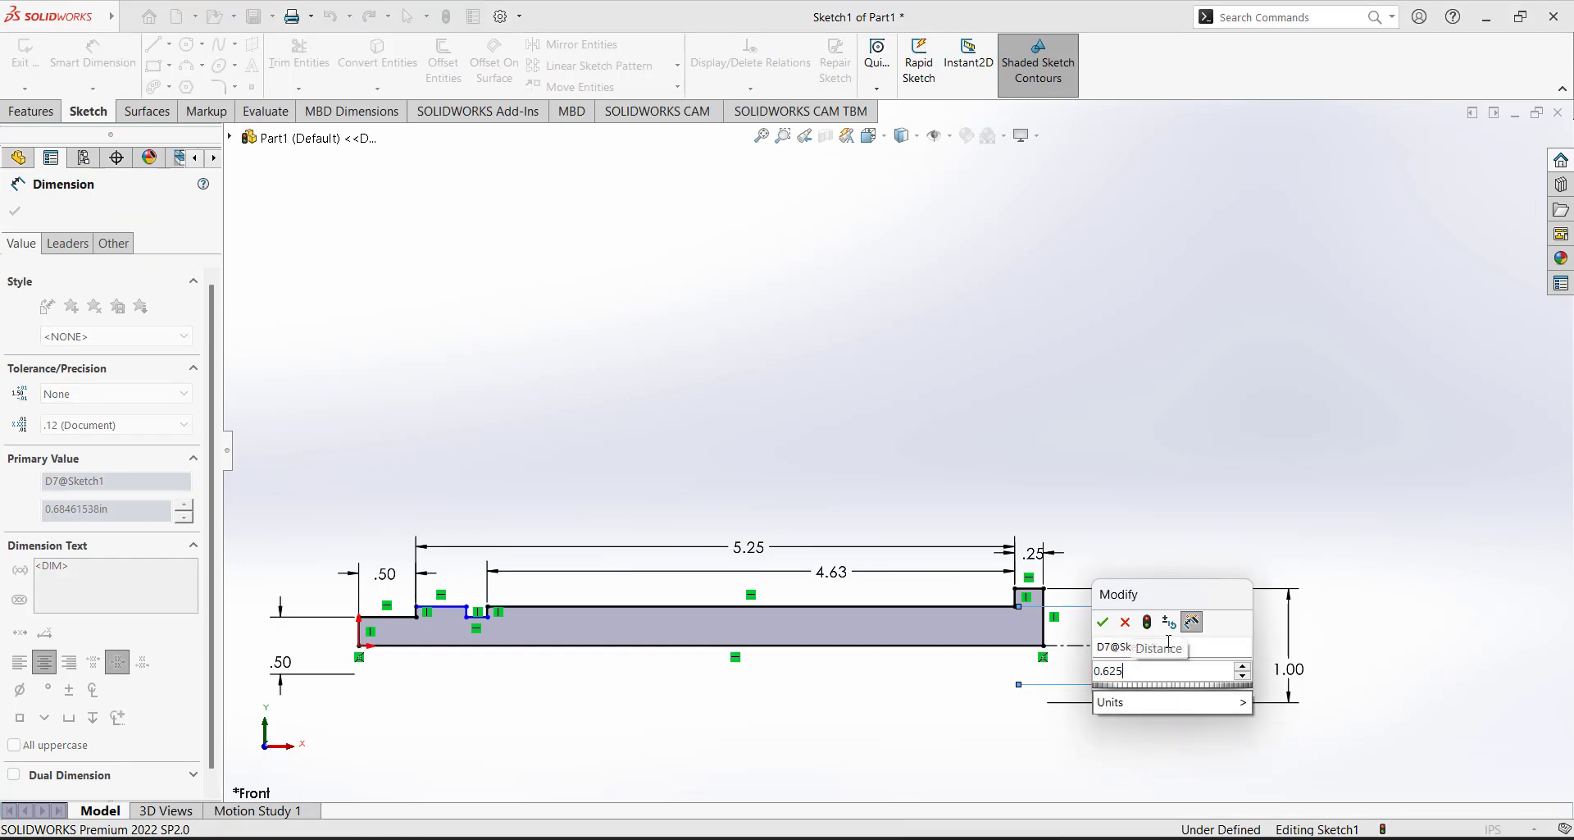
key(Return)
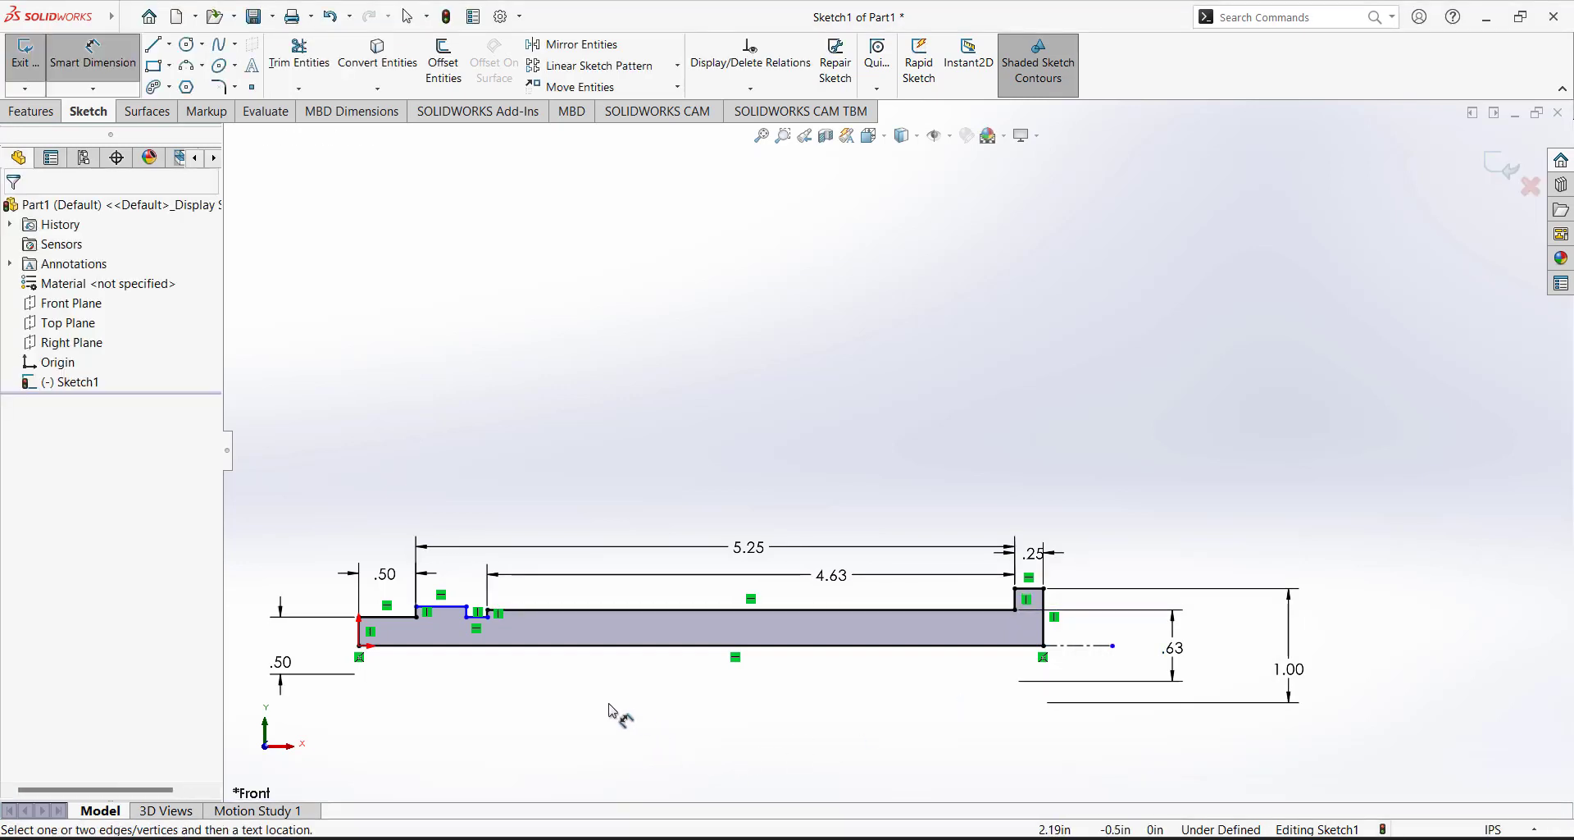
Dimension the groove floor's diameter across the centerline, accepting 0.50 in.
scroll(533, 624, down, 3)
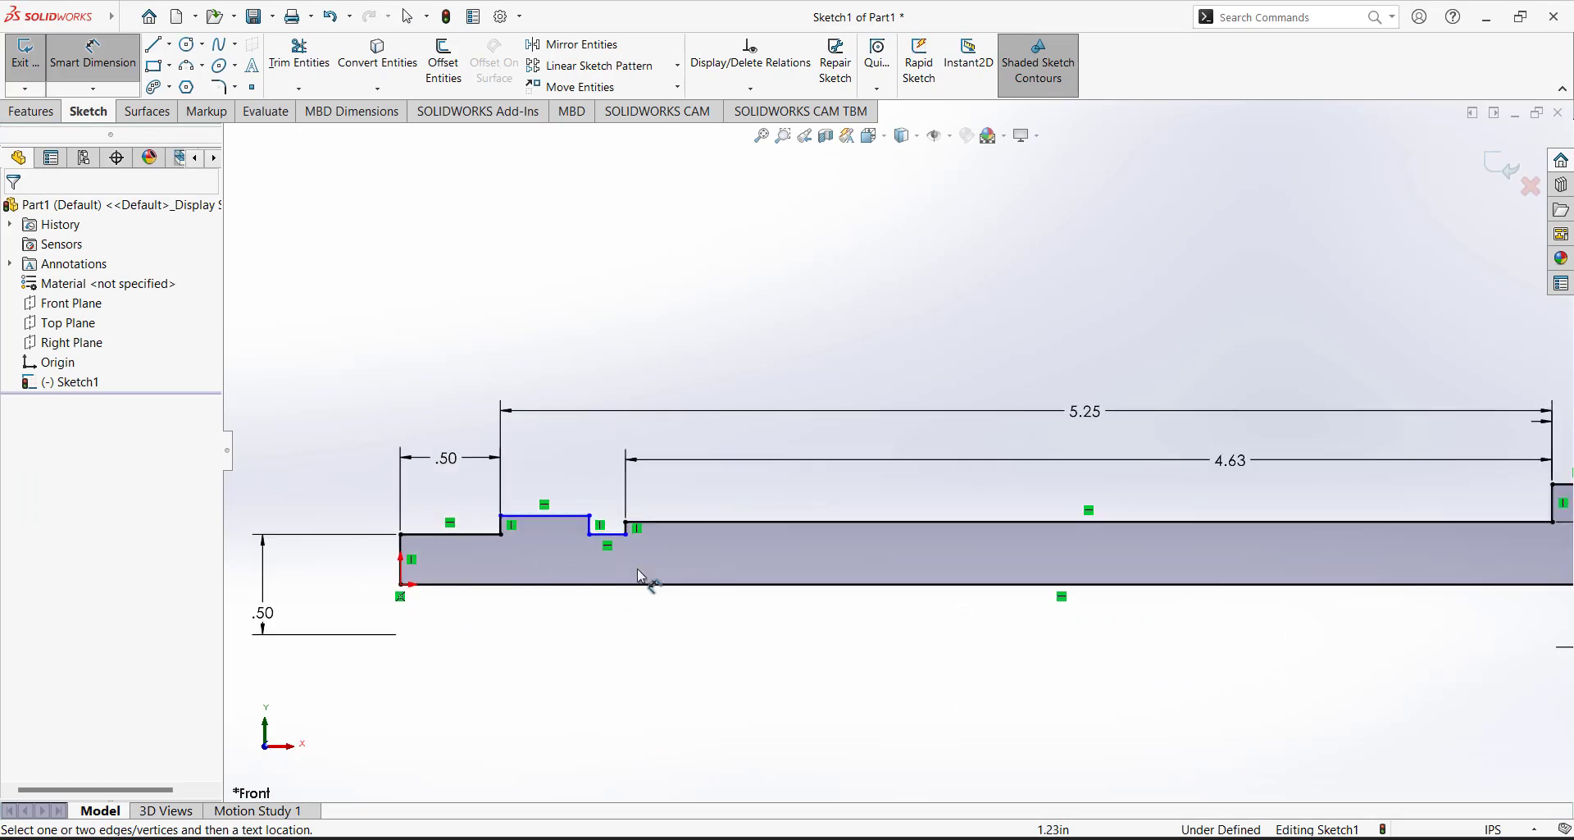
click(613, 536)
scroll(895, 449, up, 3)
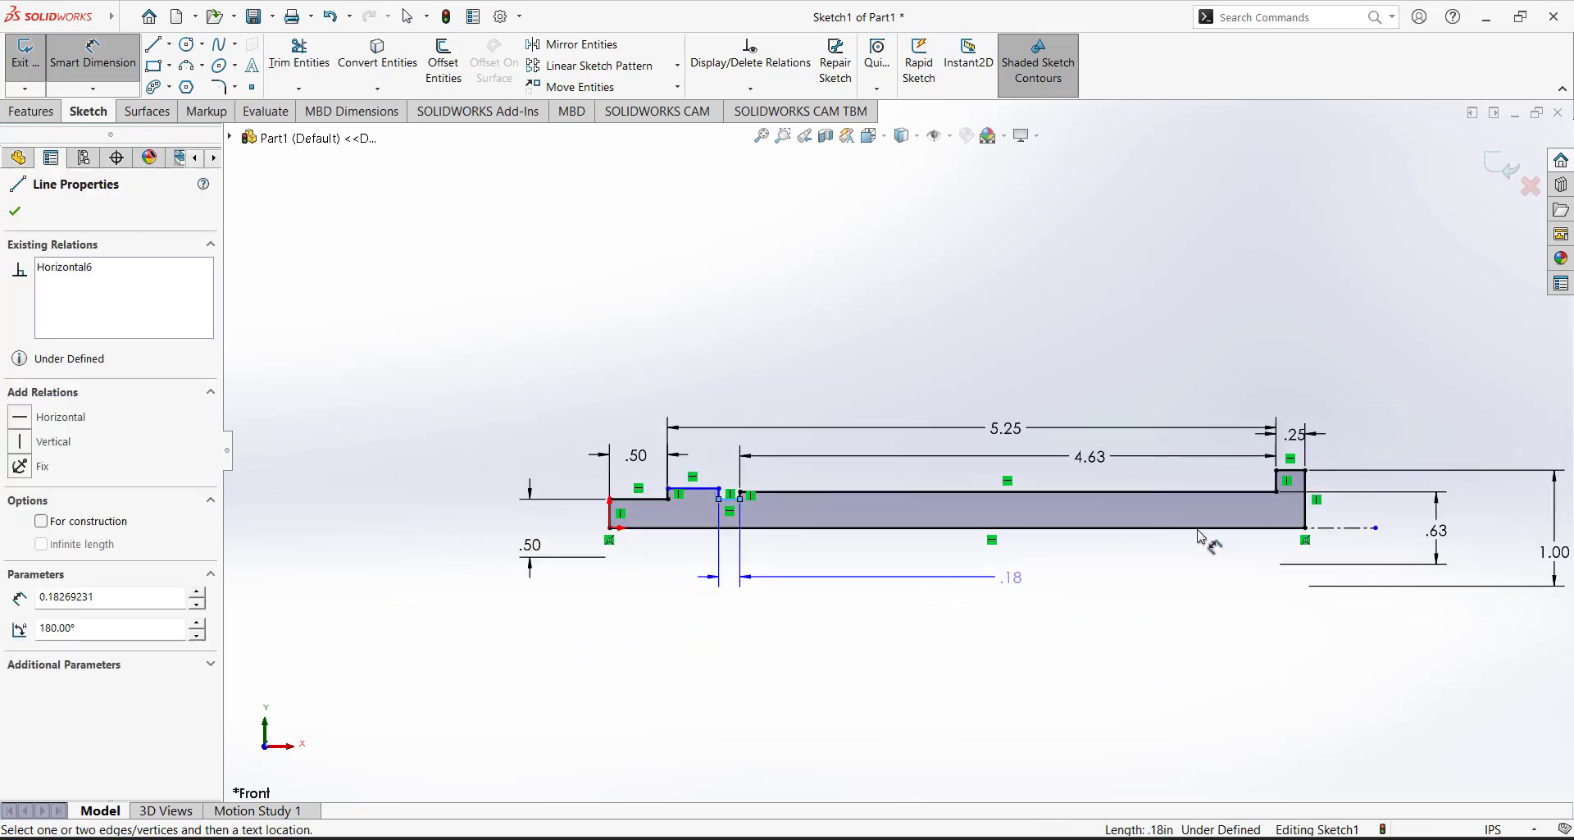
click(1285, 527)
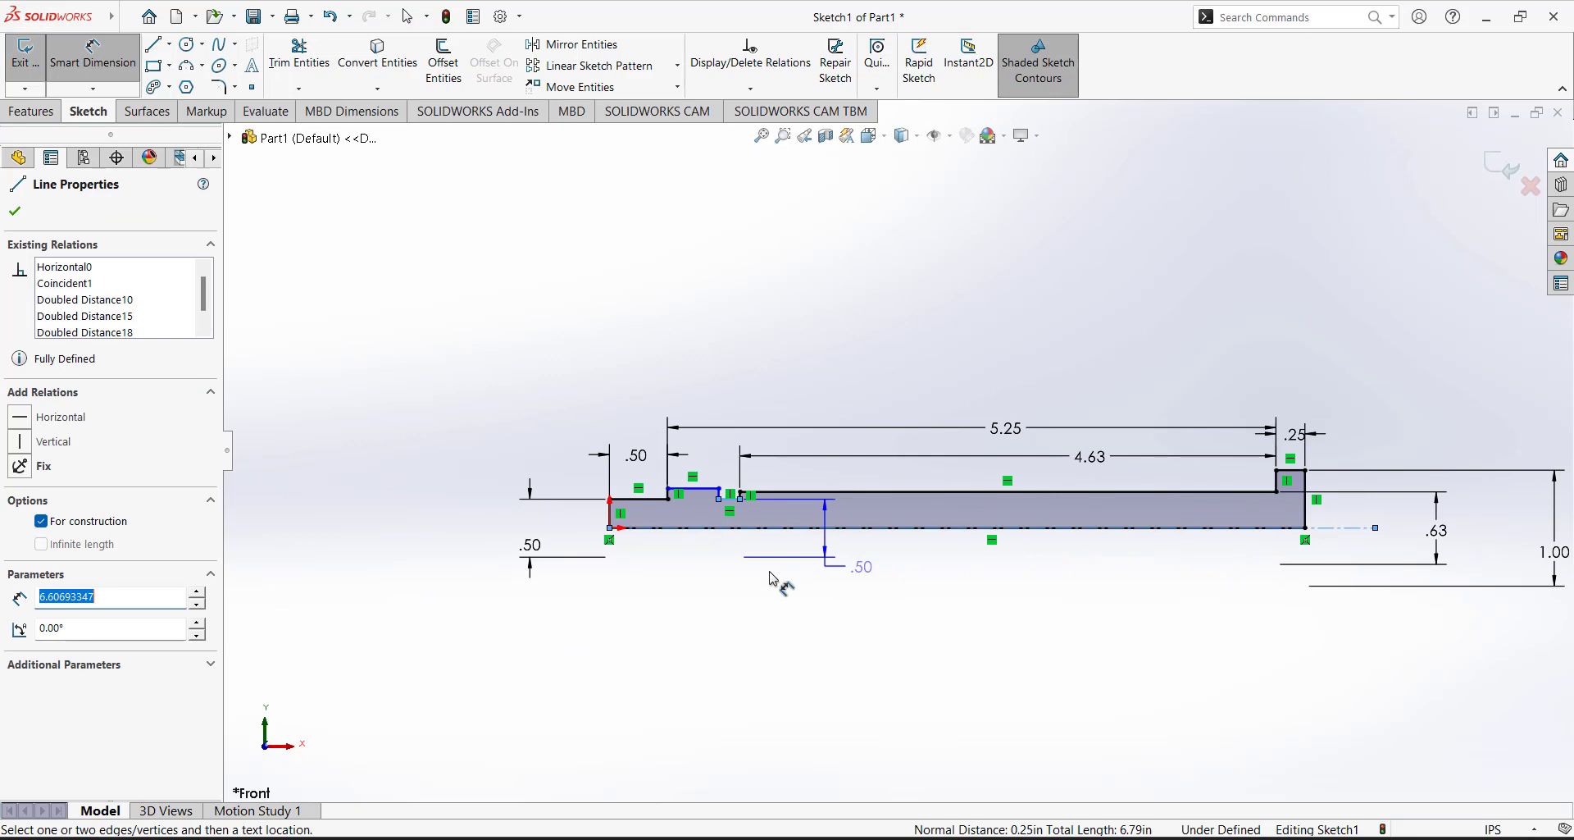
click(732, 607)
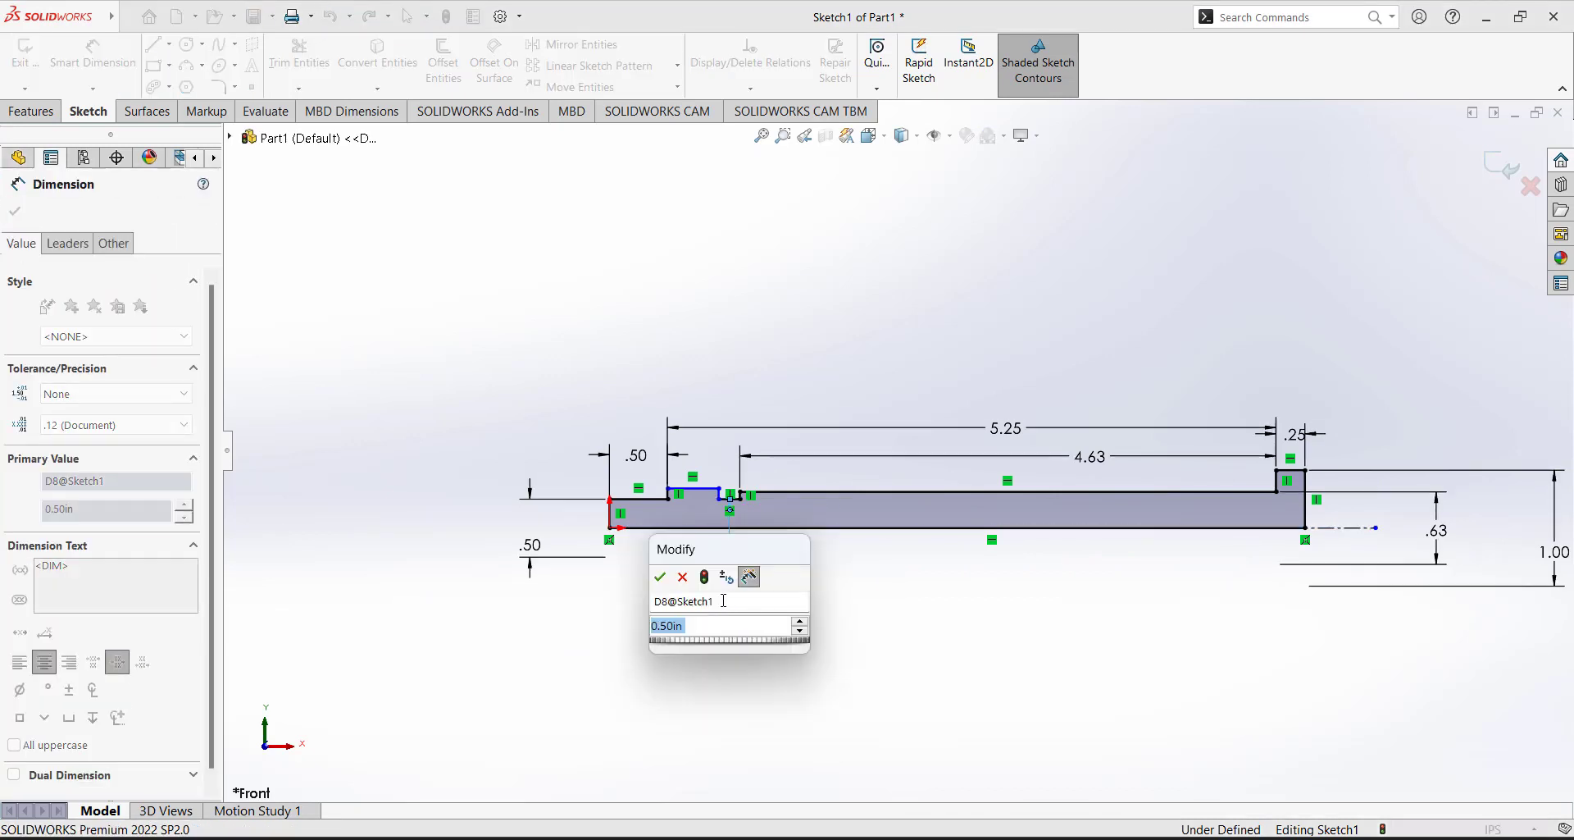
key(Return)
Delete the diameter dimension just placed on the groove floor.
right_click(732, 576)
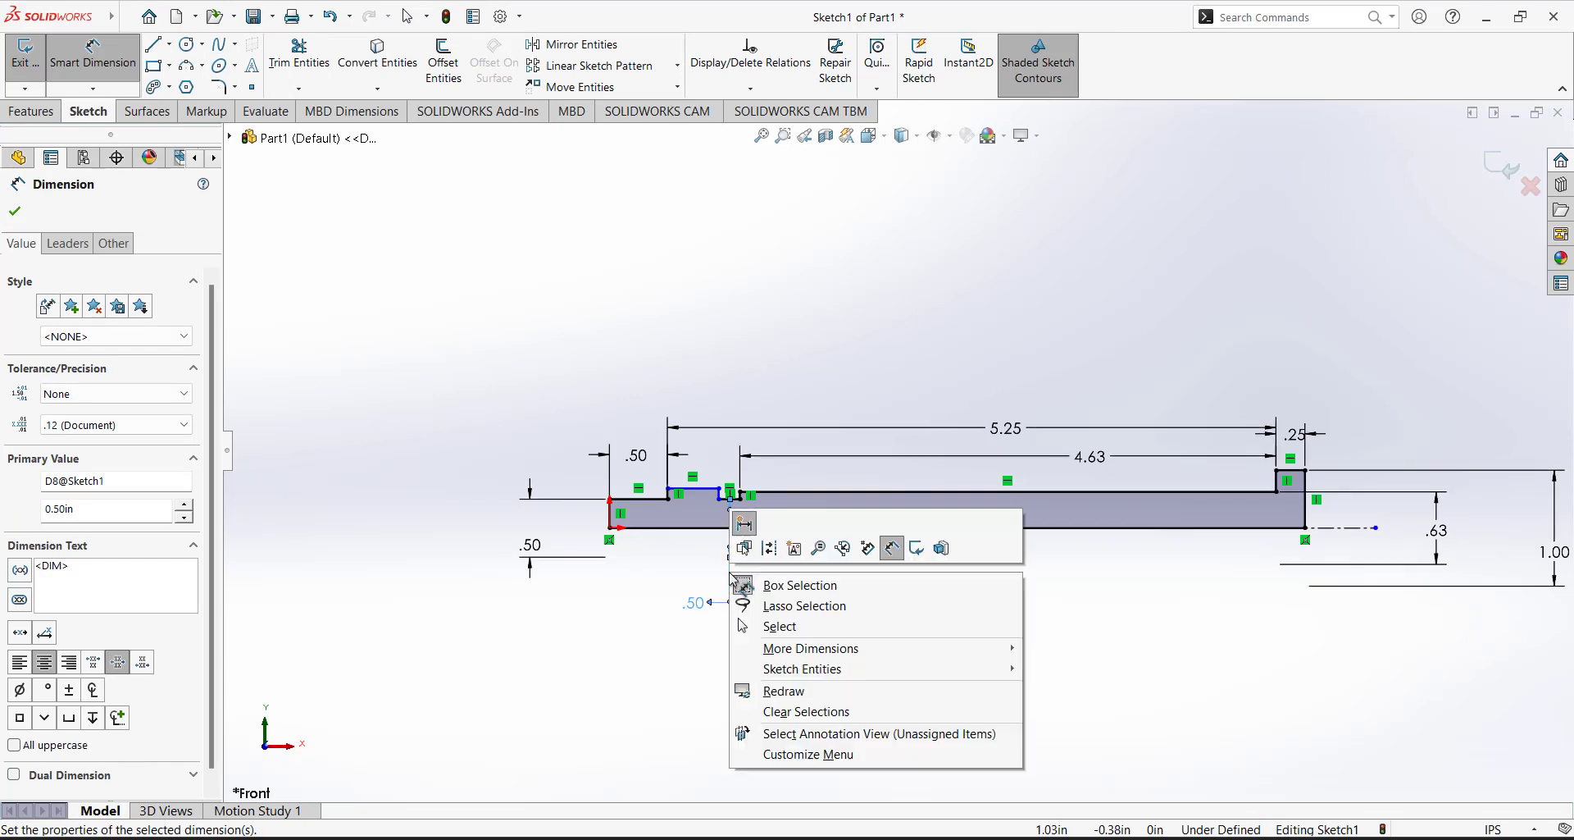
click(780, 625)
right_click(732, 599)
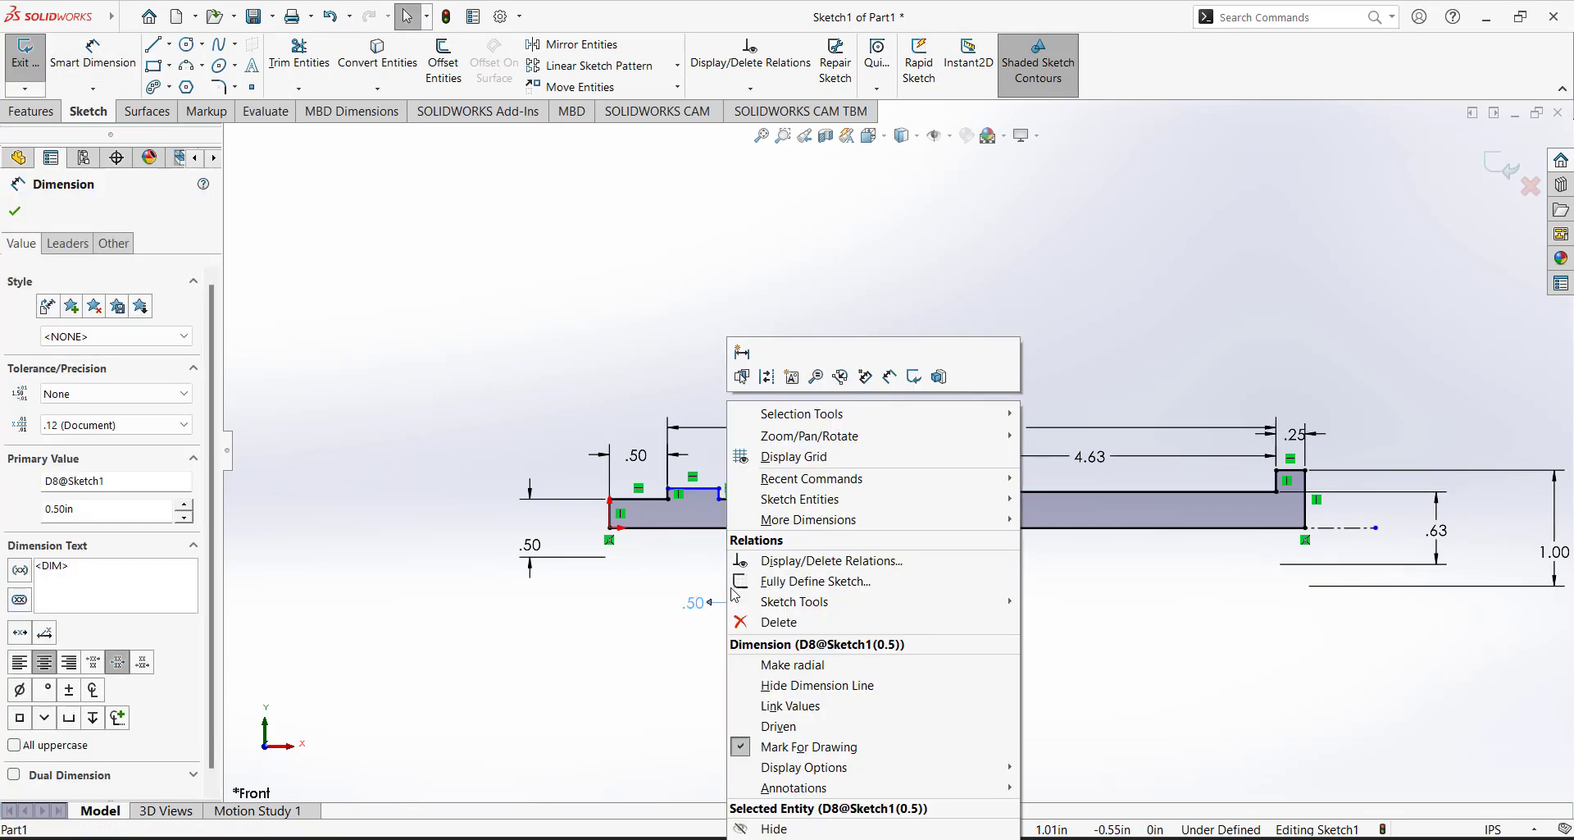
click(779, 622)
Dimension the width of the groove floor as 0.063 in.
scroll(904, 479, up, 3)
scroll(905, 480, down, 5)
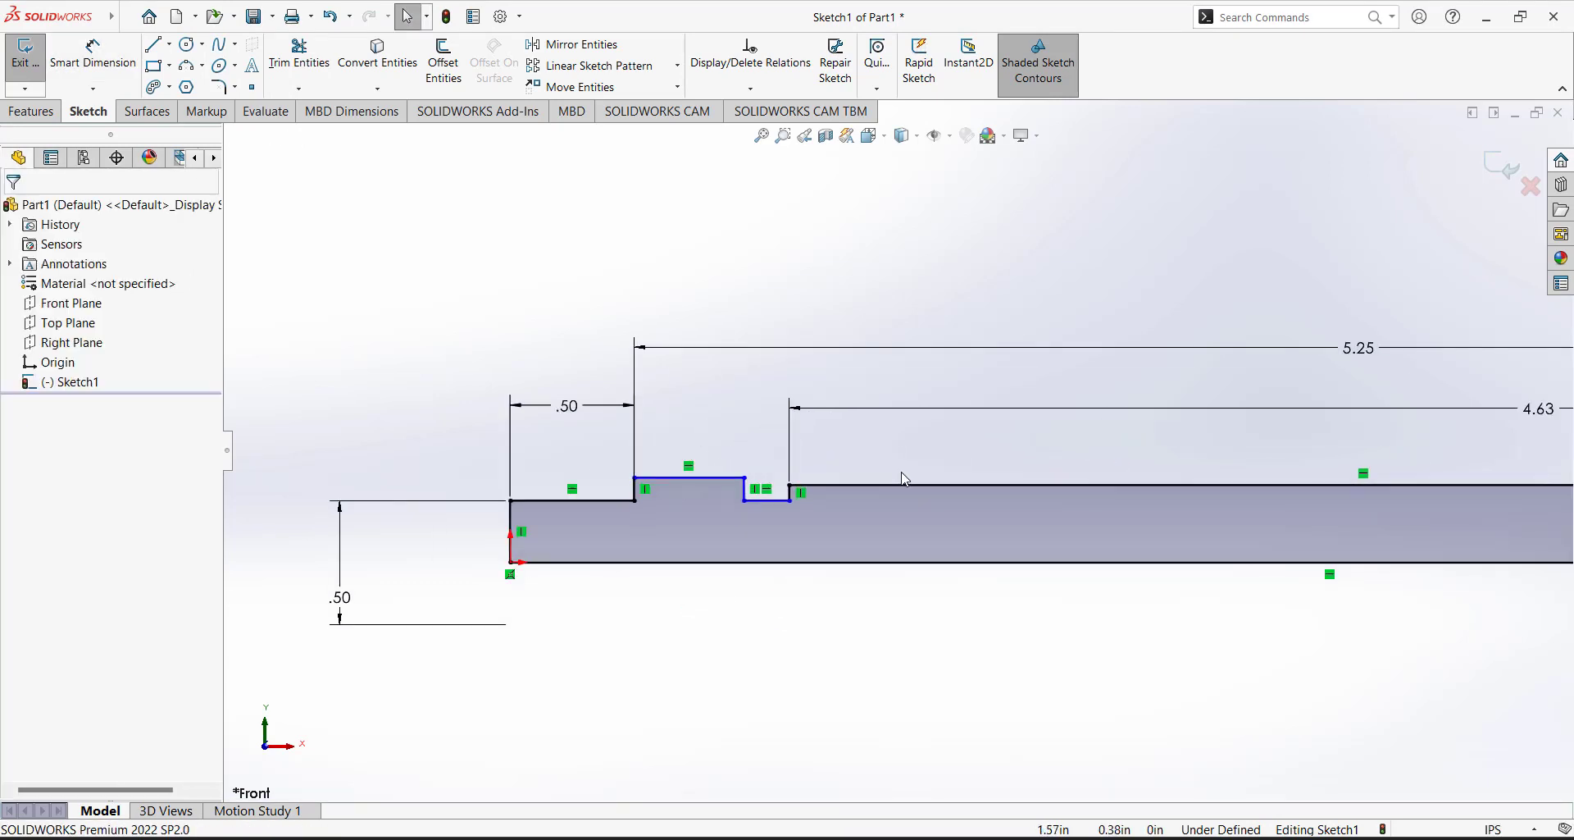
scroll(894, 476, down, 3)
click(92, 55)
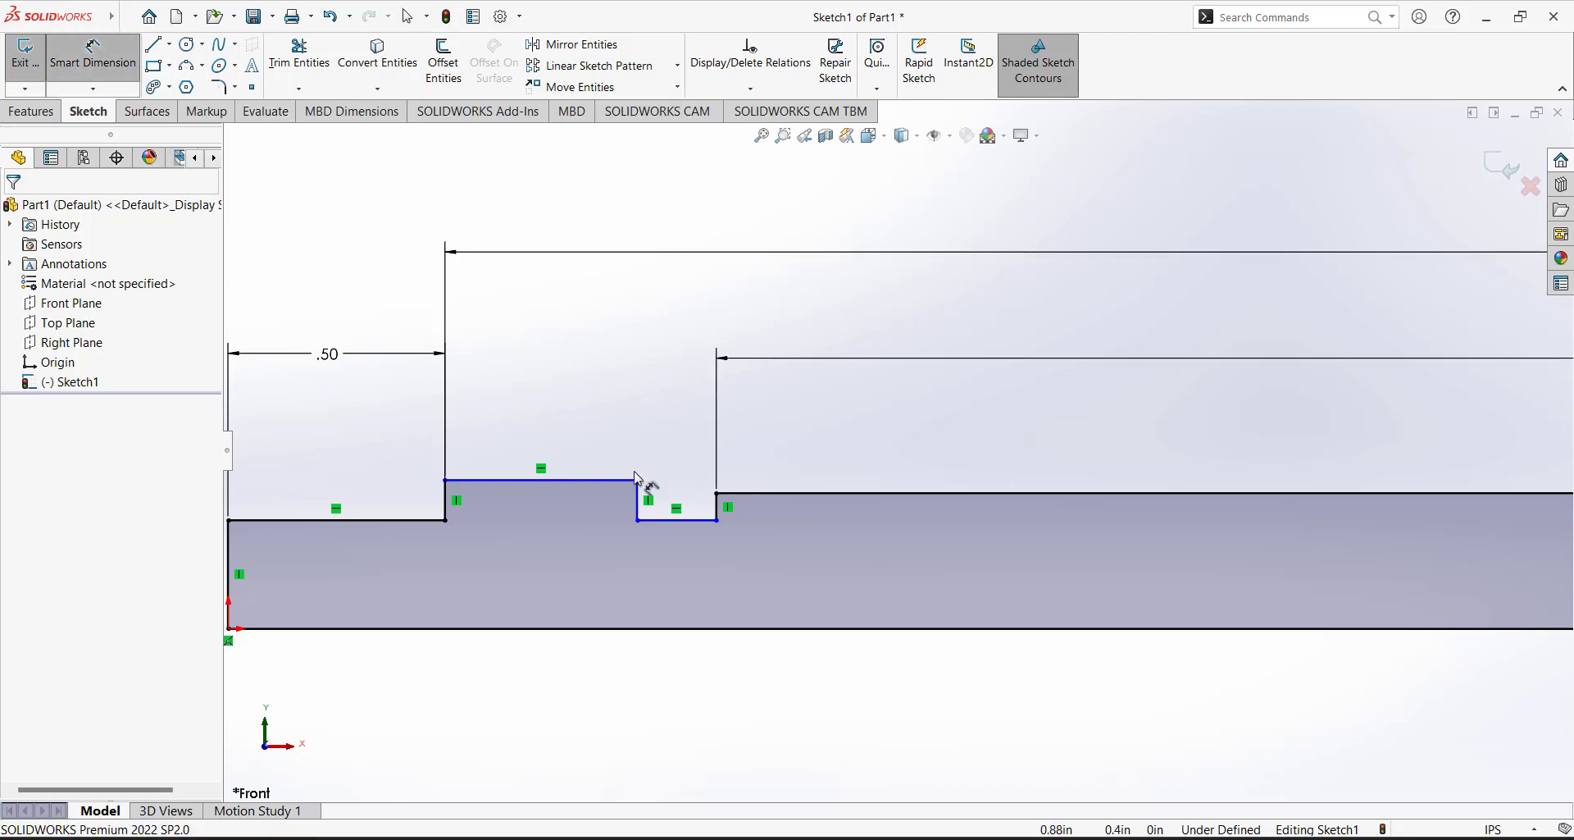
click(680, 521)
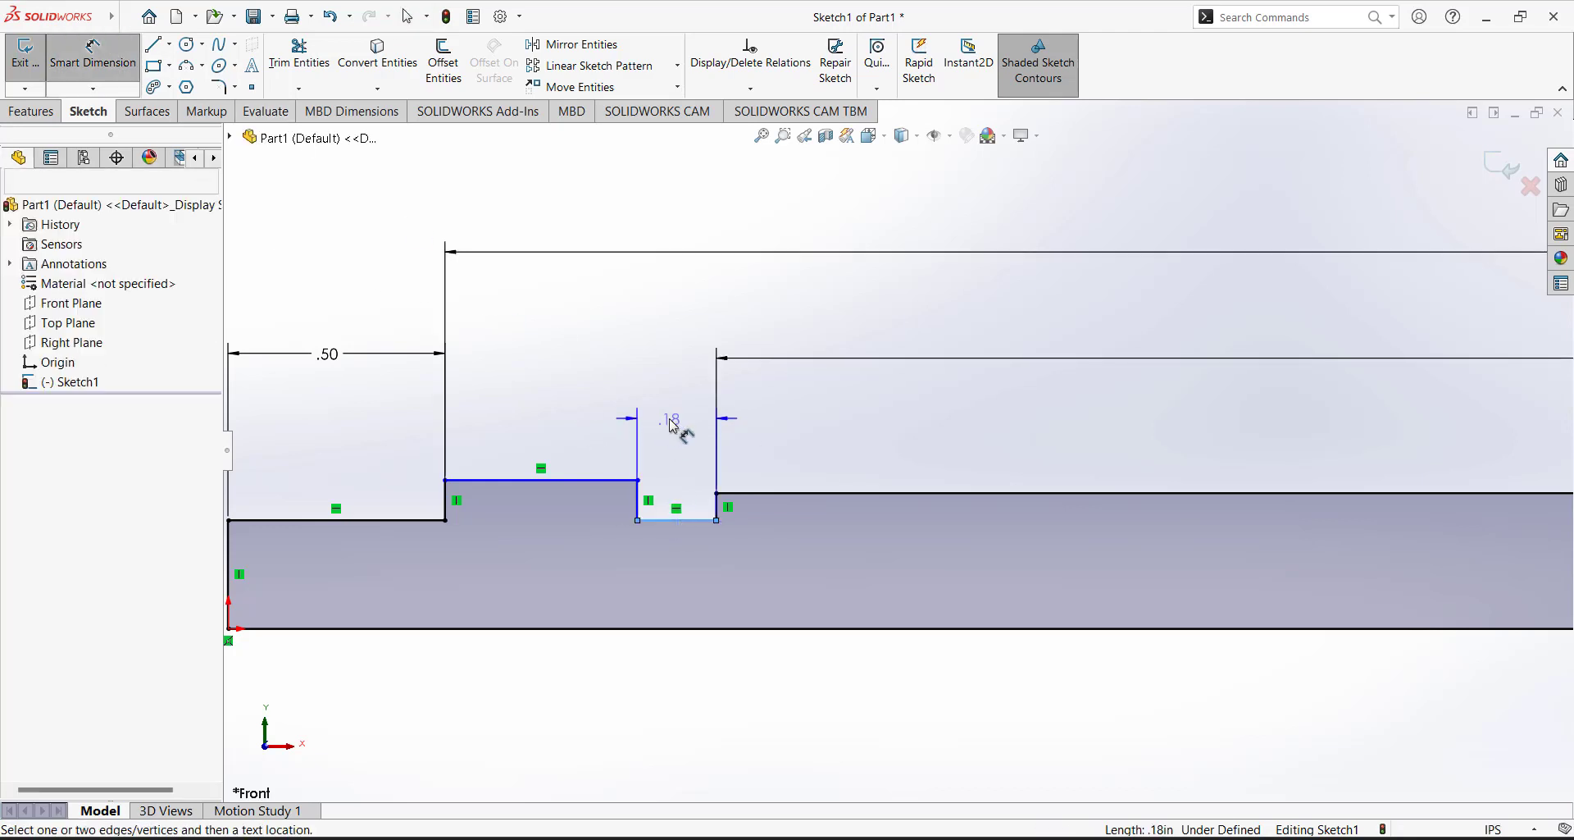
click(673, 424)
text(0.)
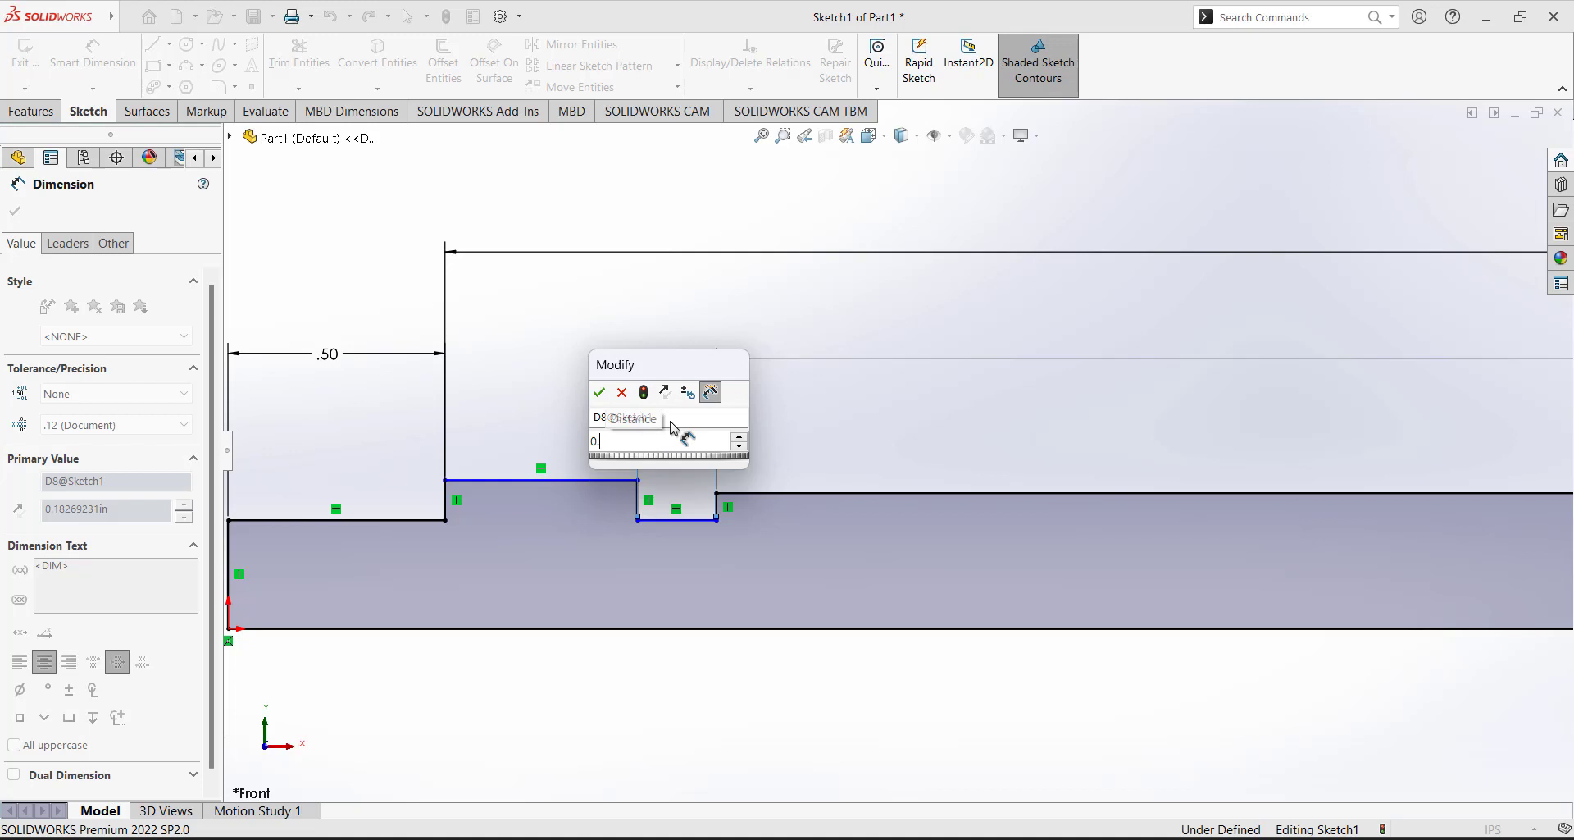
text(063)
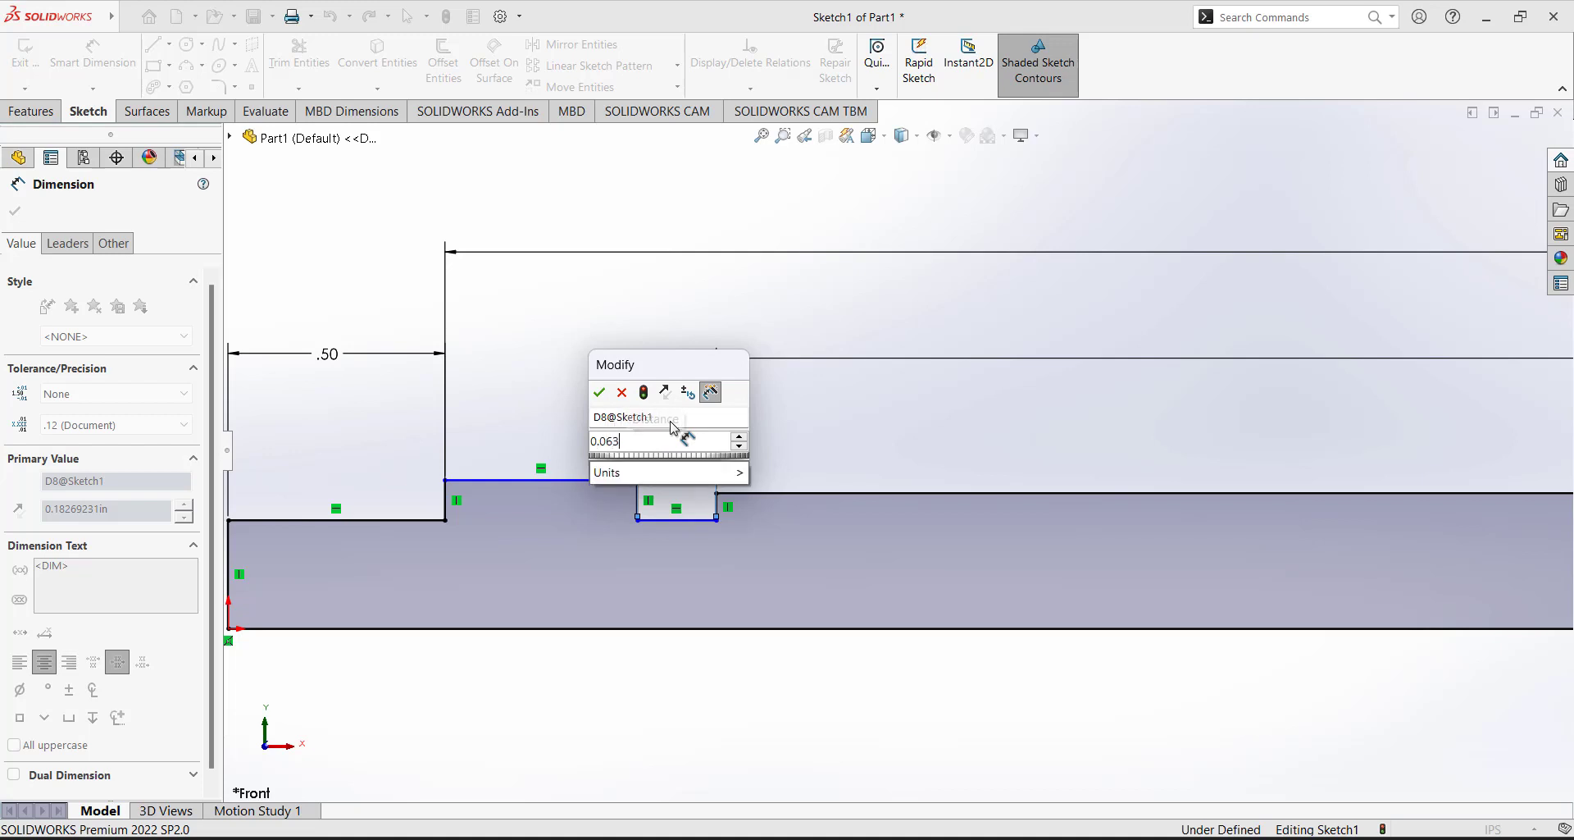
key(Return)
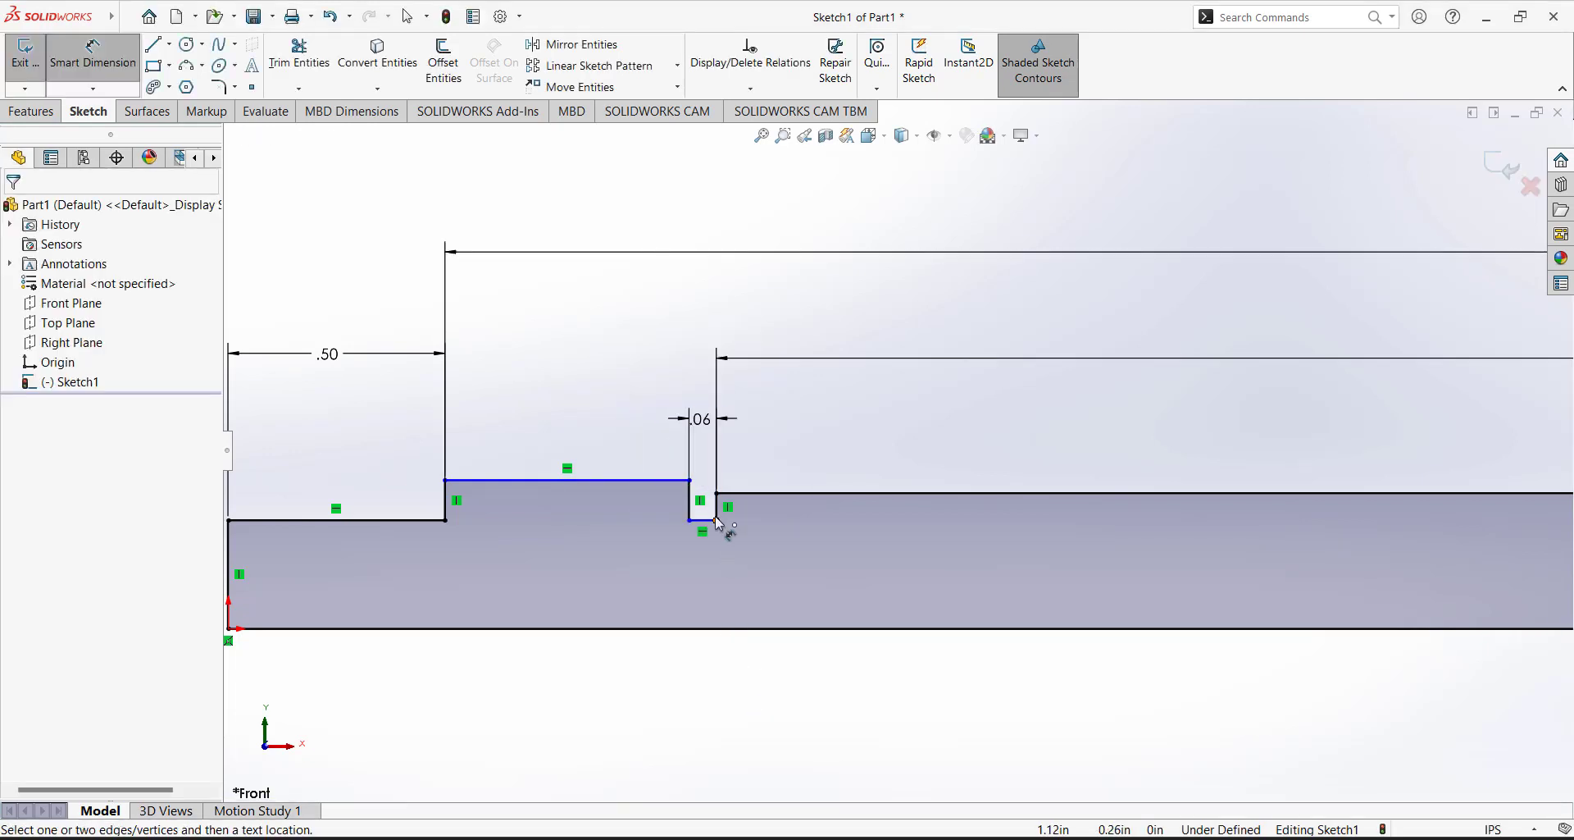
Dimension the depth of the groove beside the long shaft section as 0.063 in.
click(703, 517)
click(780, 527)
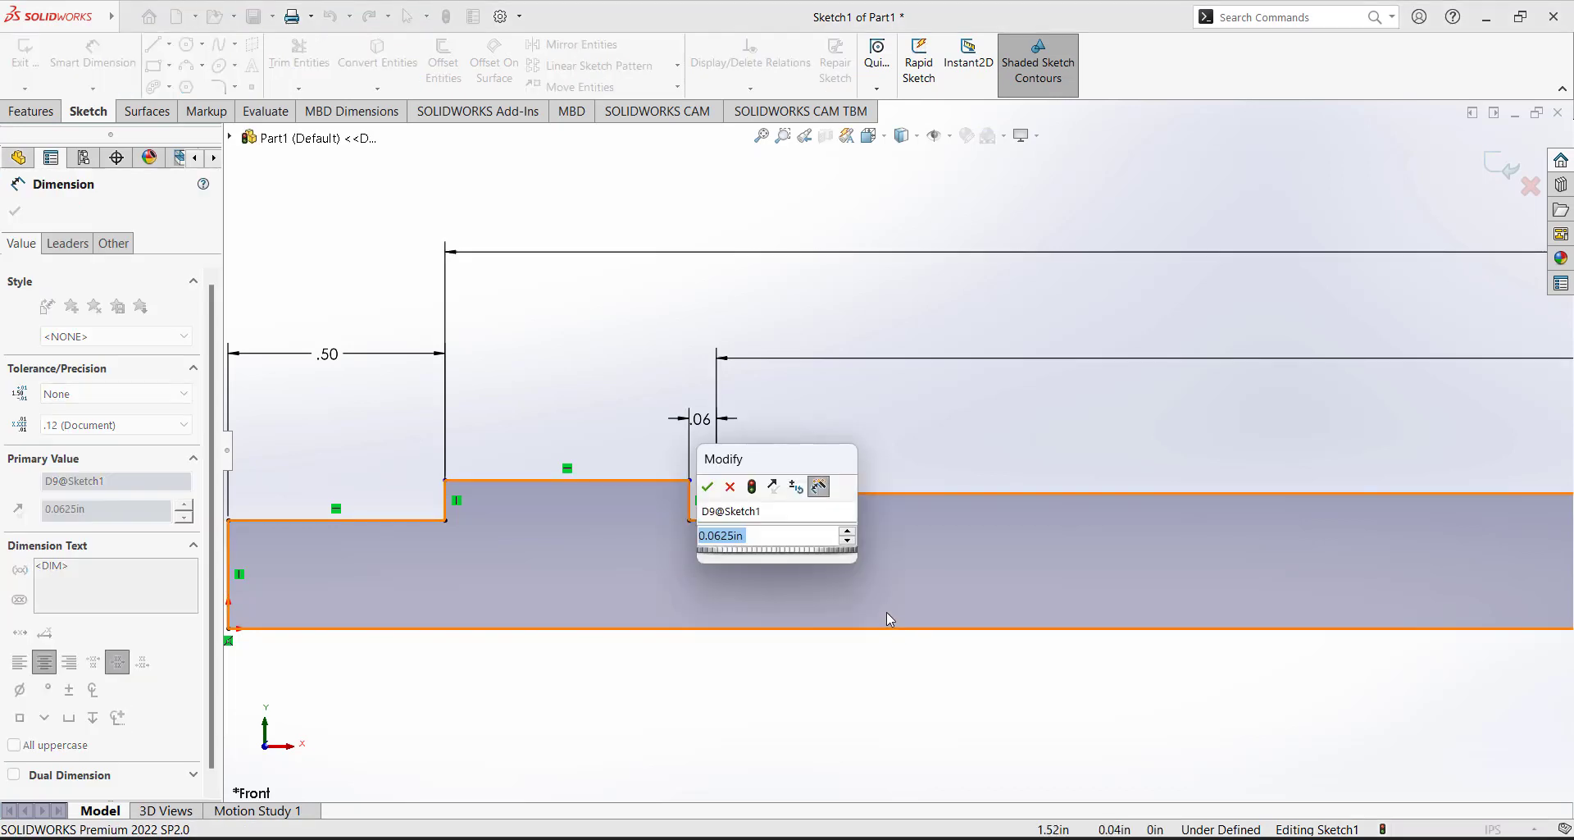
text(0.06)
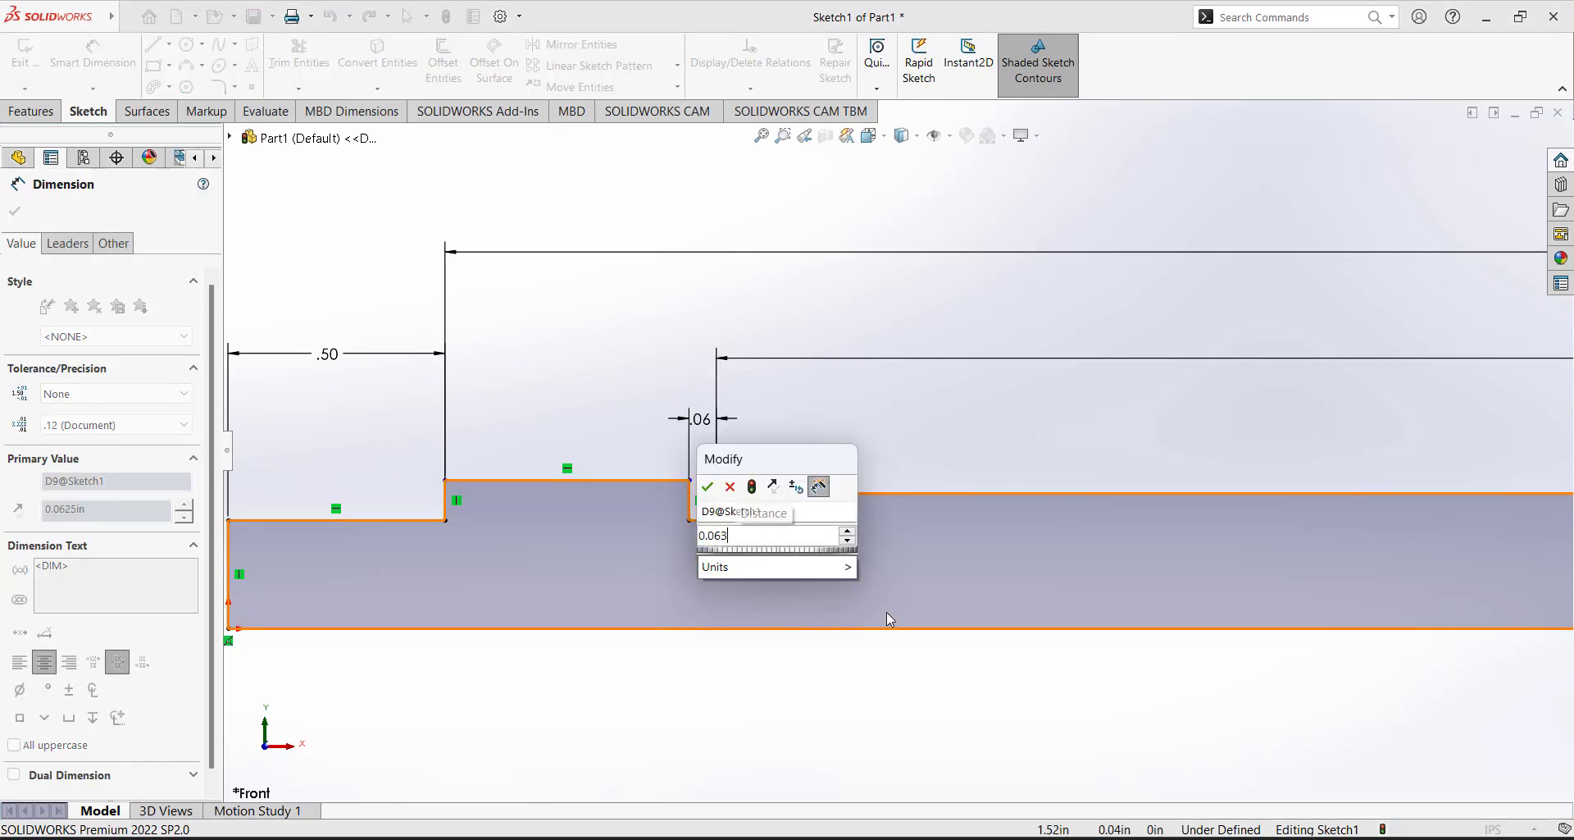
key(Return)
scroll(886, 449, up, 2)
scroll(858, 450, up, 4)
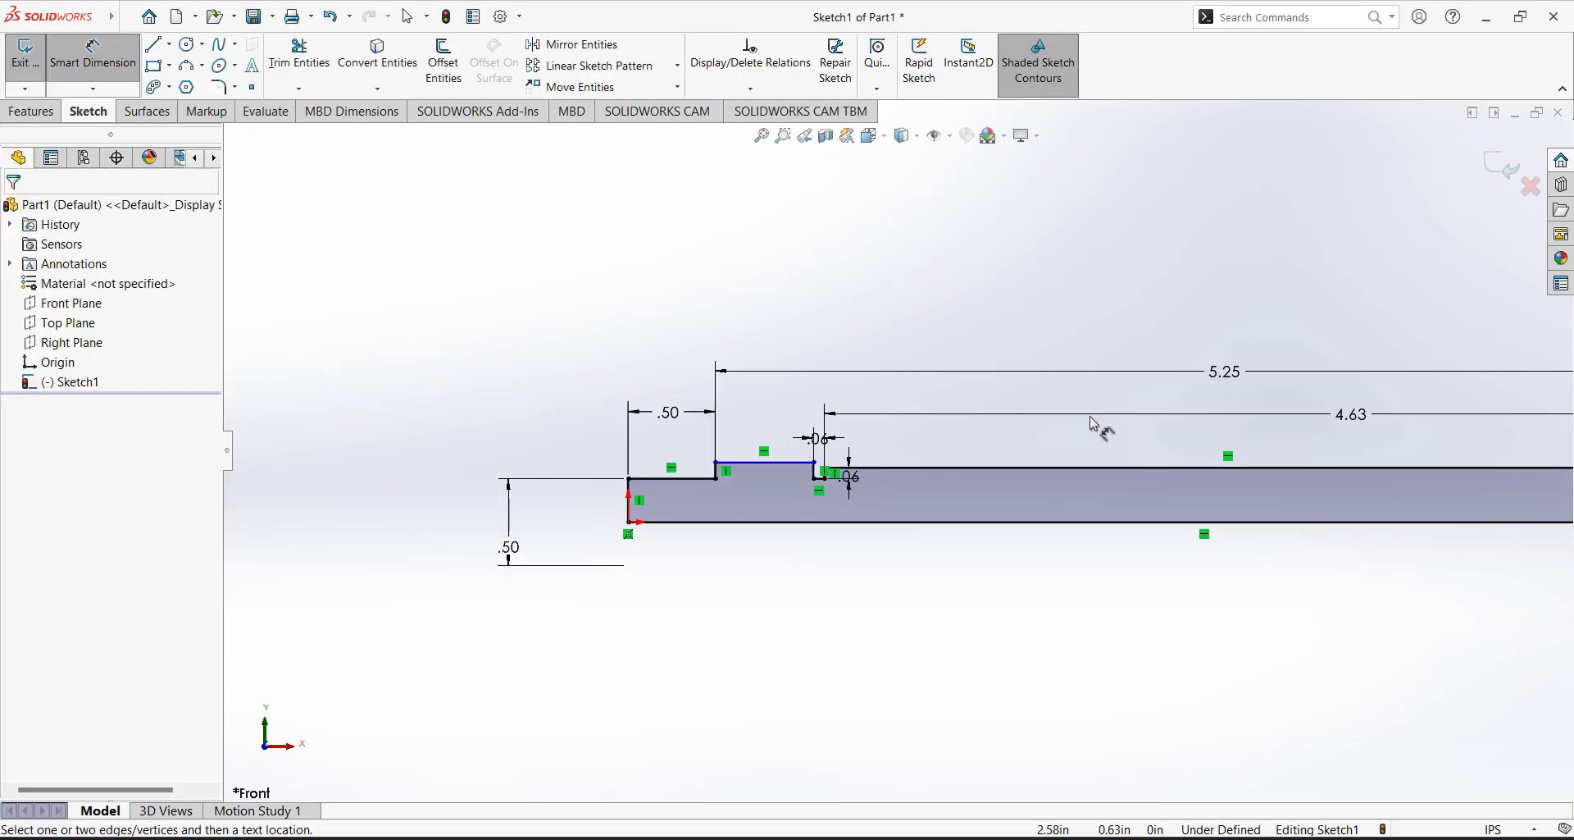
Add a Horizontal relation between the two upper corner points on either side of the groove.
scroll(627, 524, down, 2)
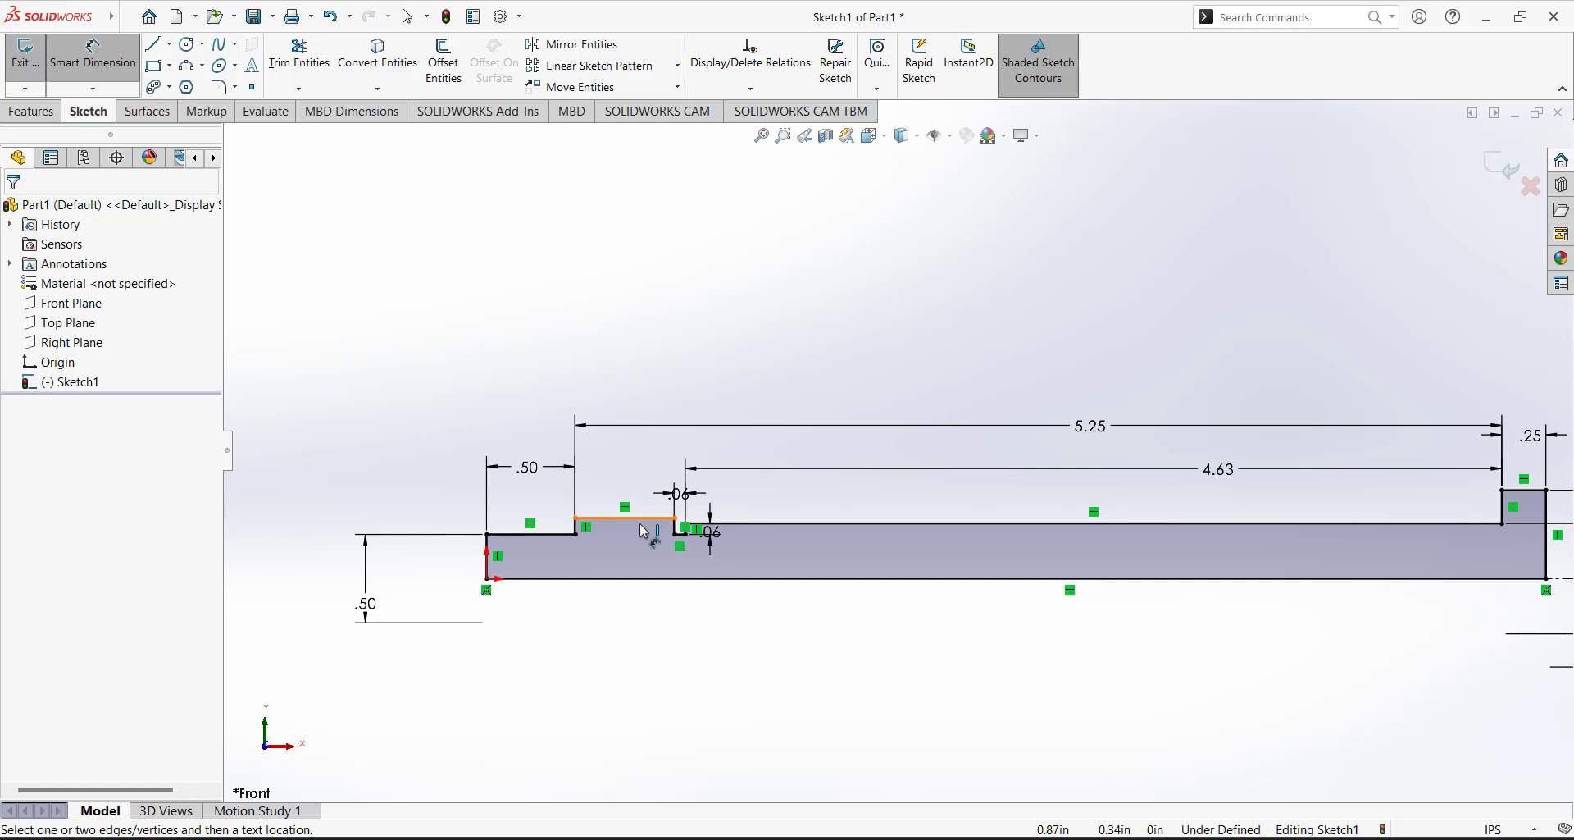
click(641, 520)
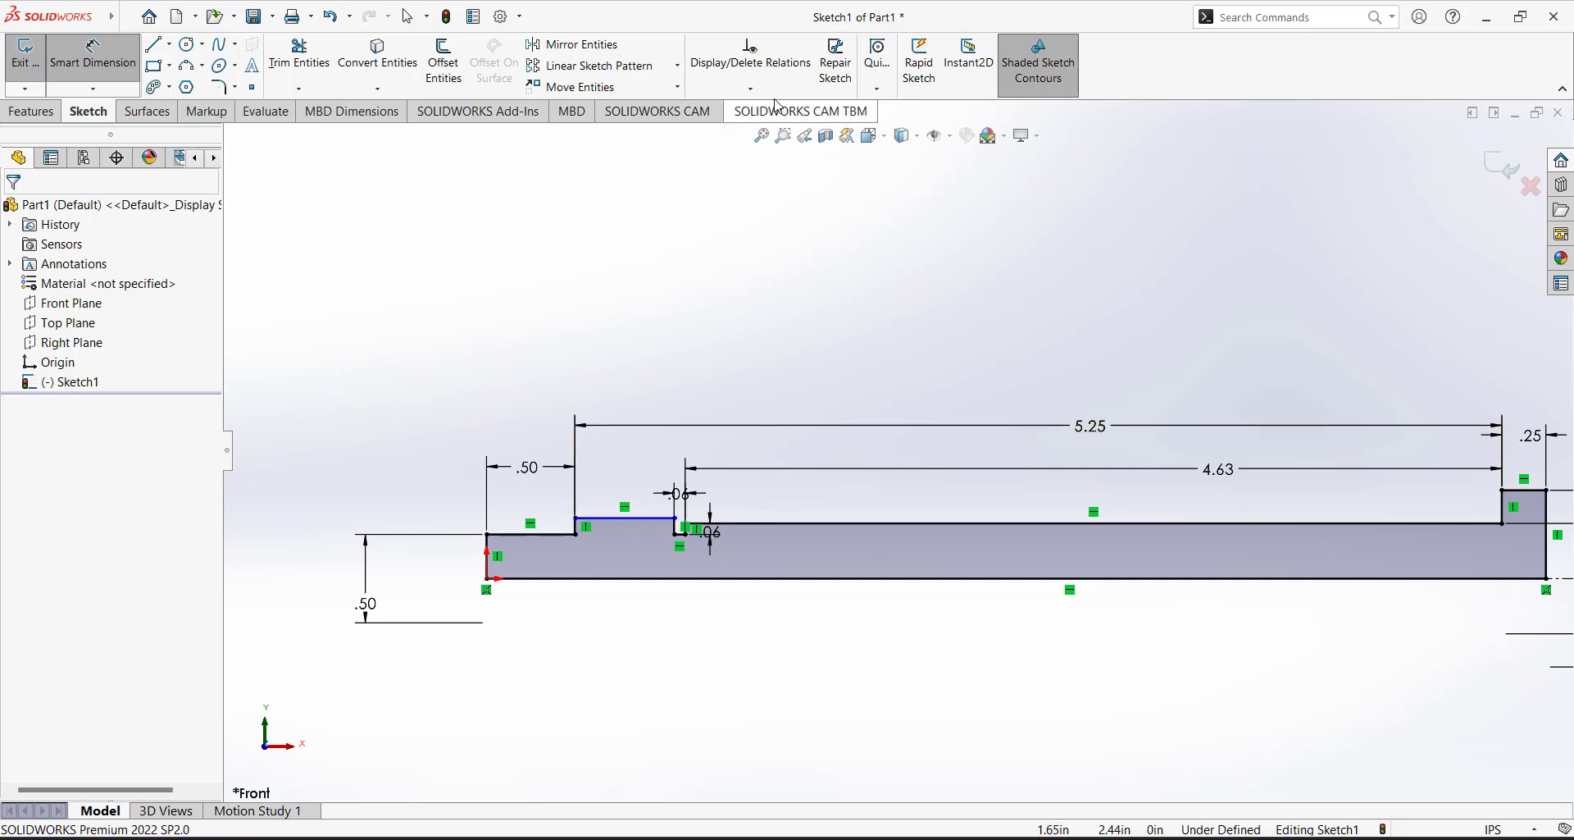
click(750, 87)
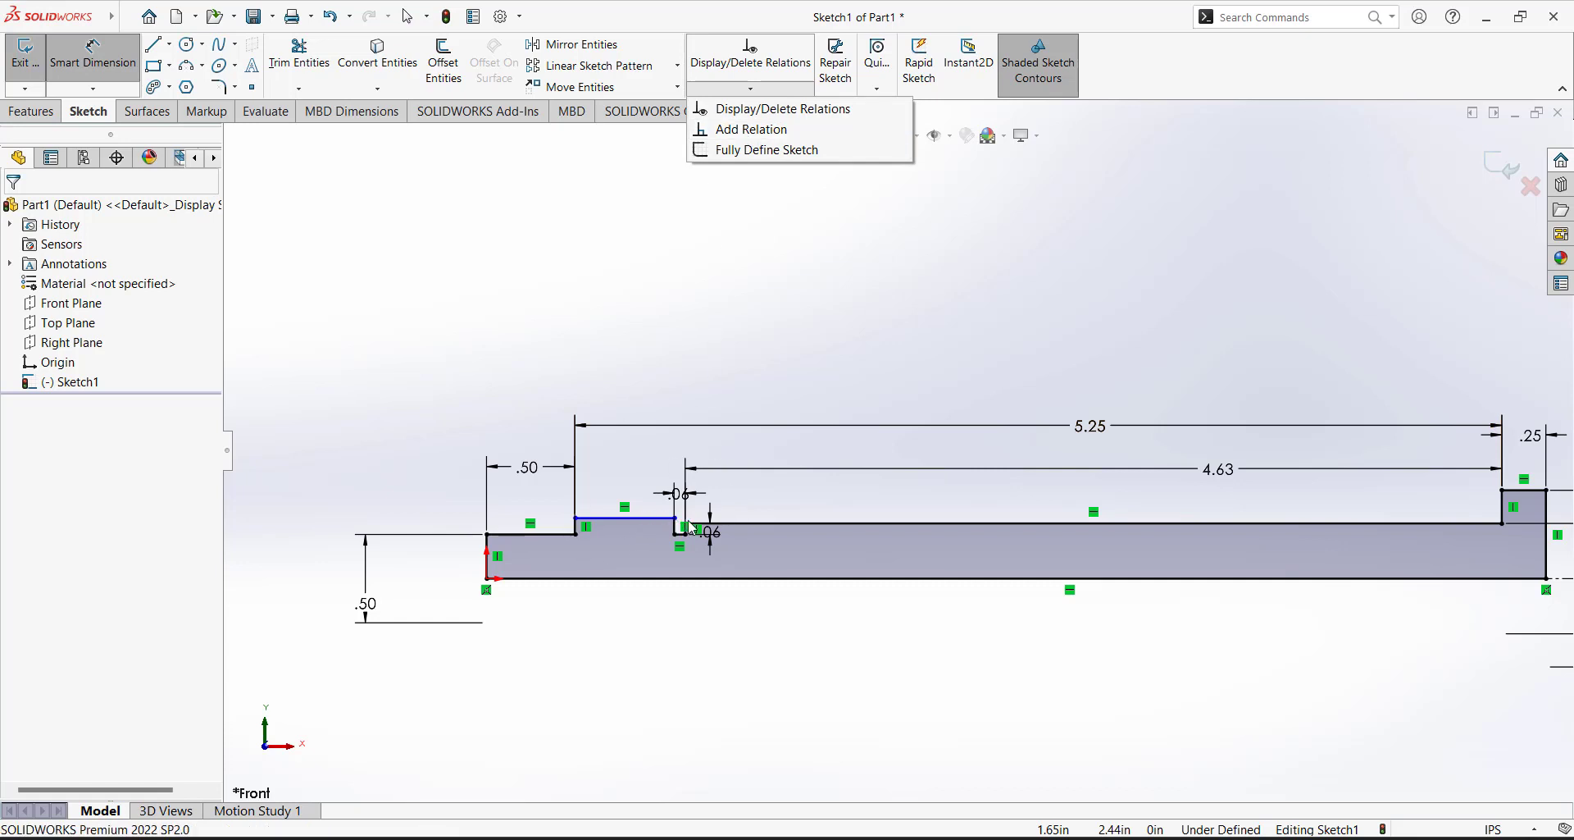
click(747, 130)
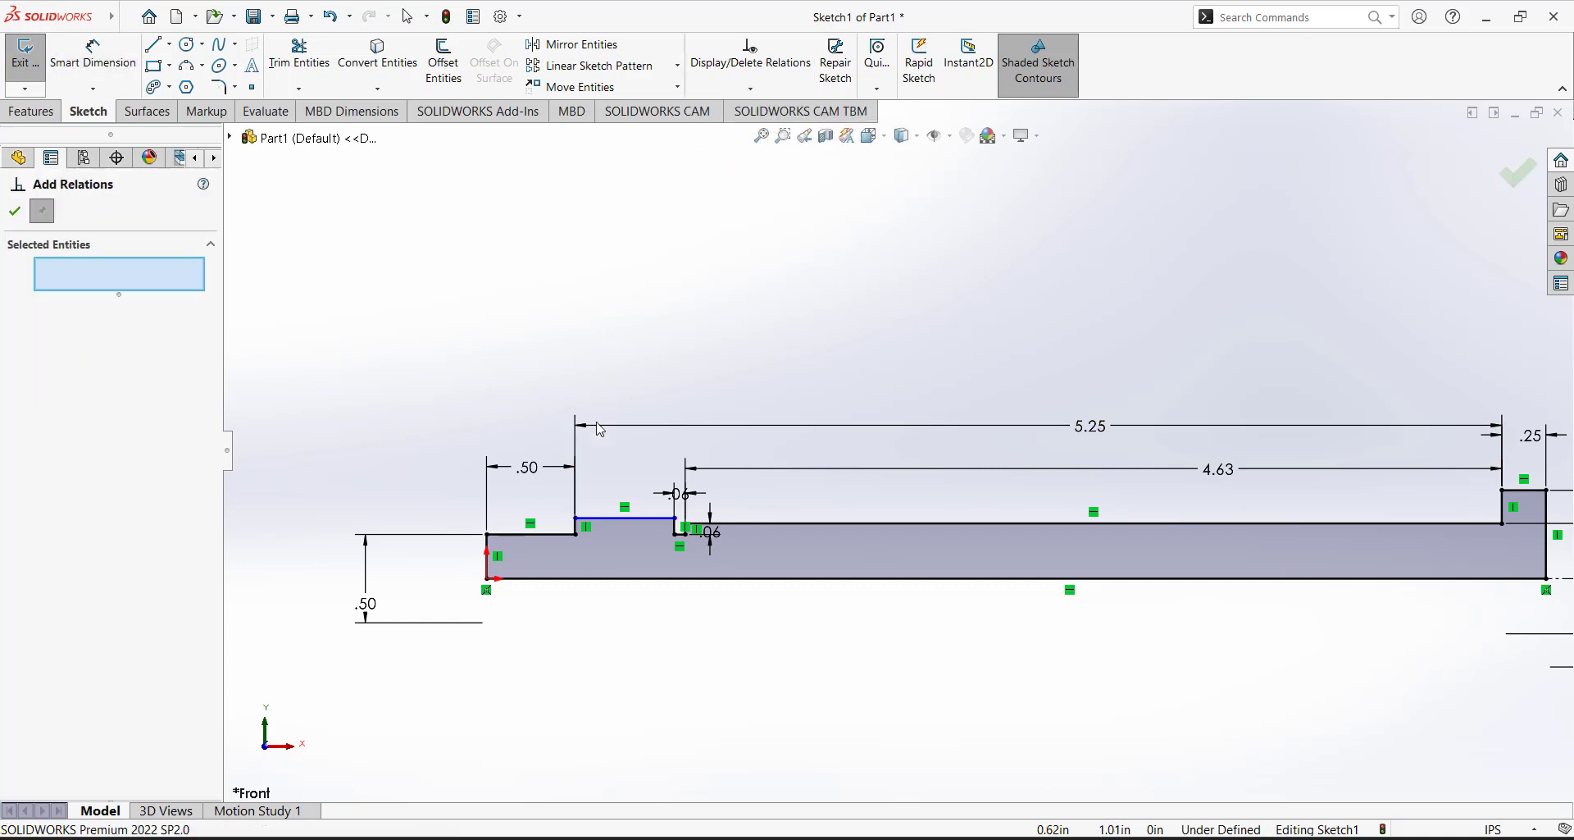
scroll(621, 481, down, 1)
scroll(620, 481, down, 1)
scroll(925, 568, down, 2)
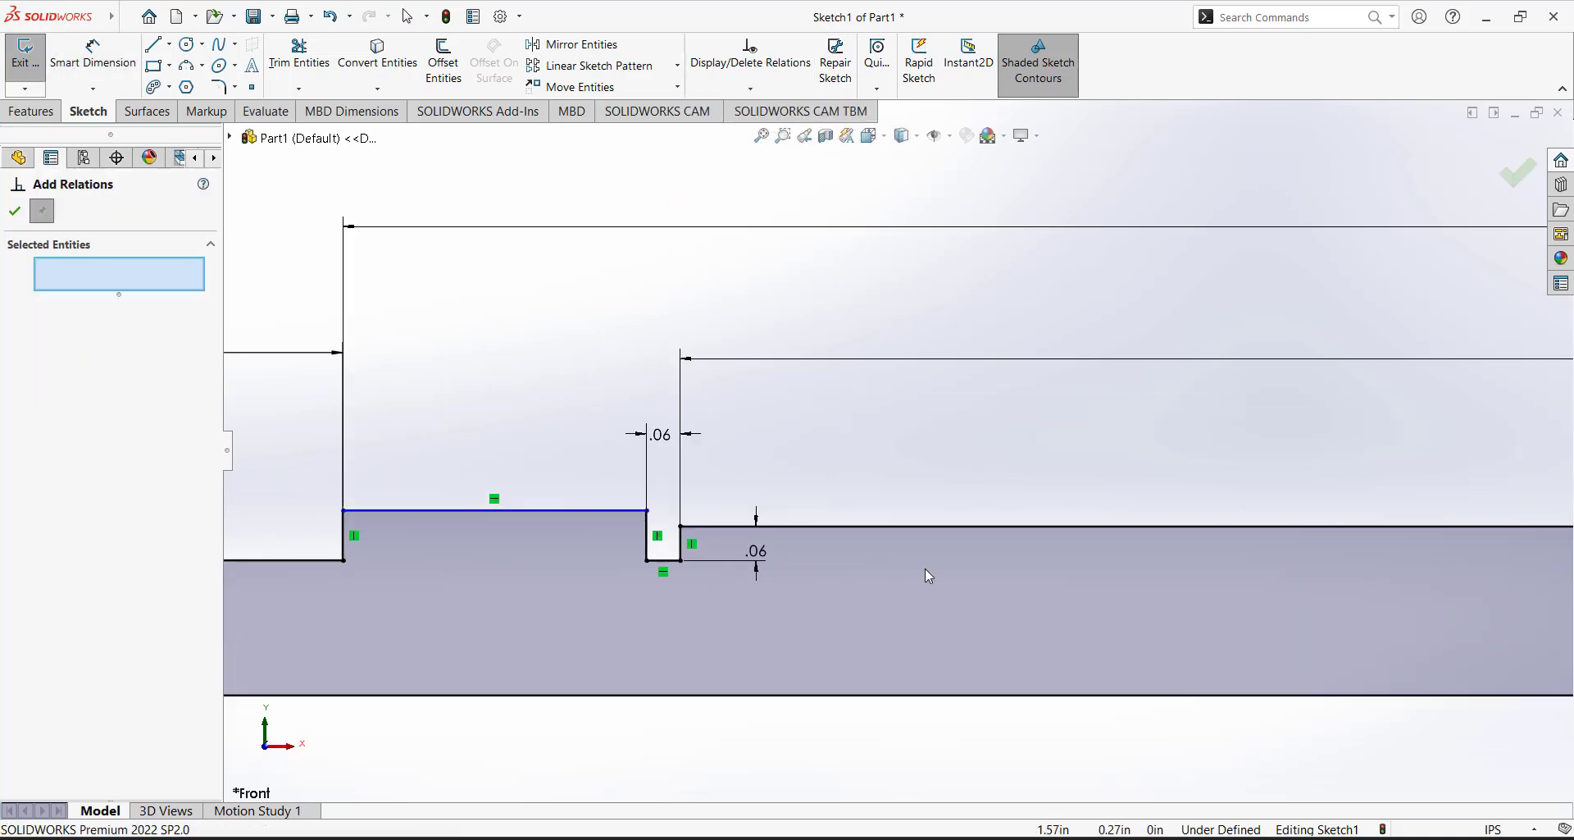
click(647, 511)
click(680, 526)
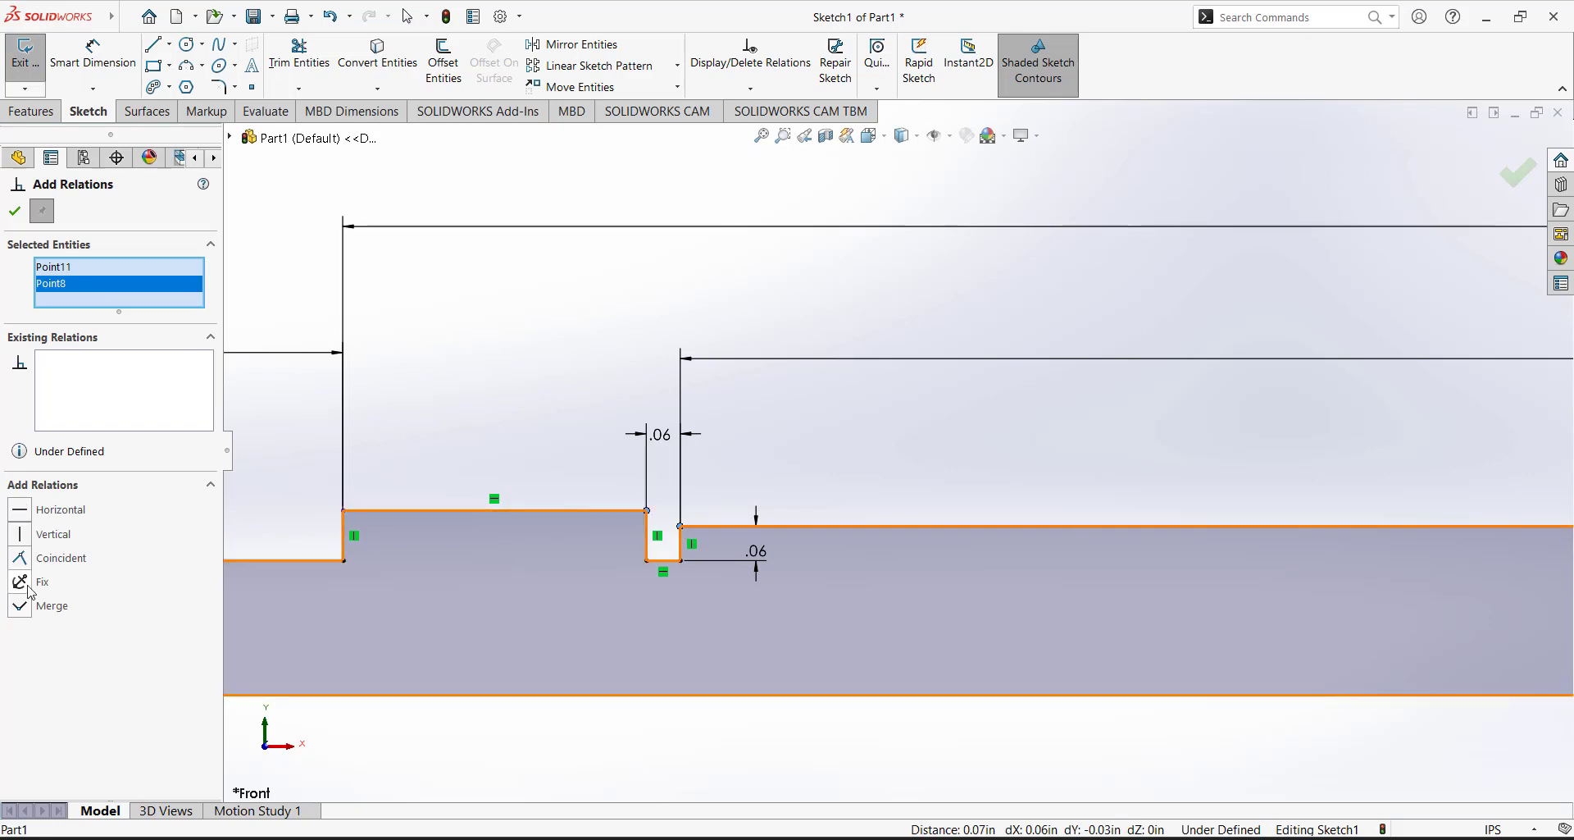
click(31, 510)
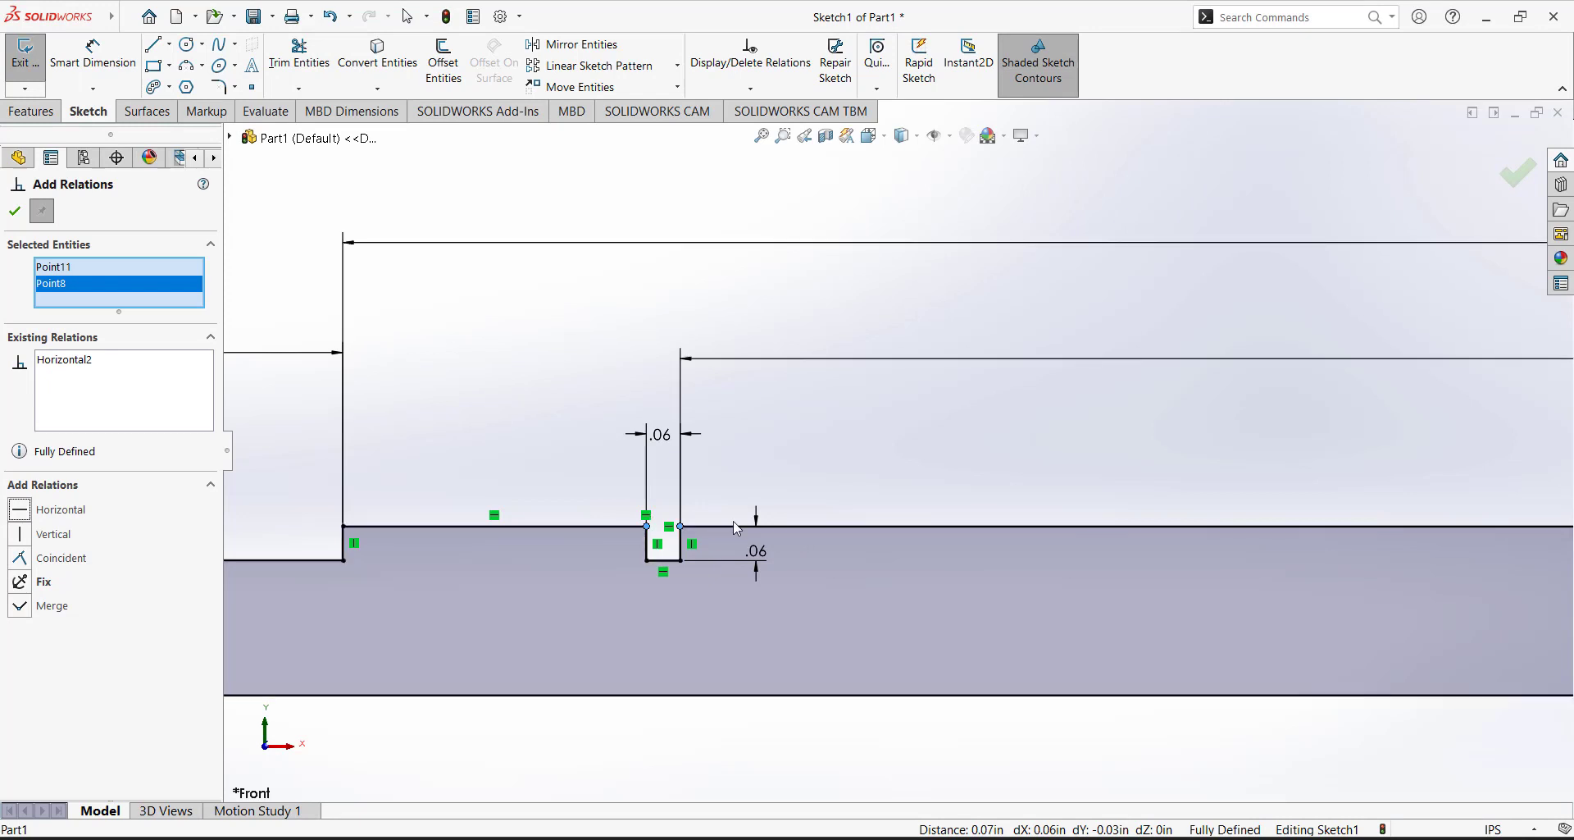
click(15, 211)
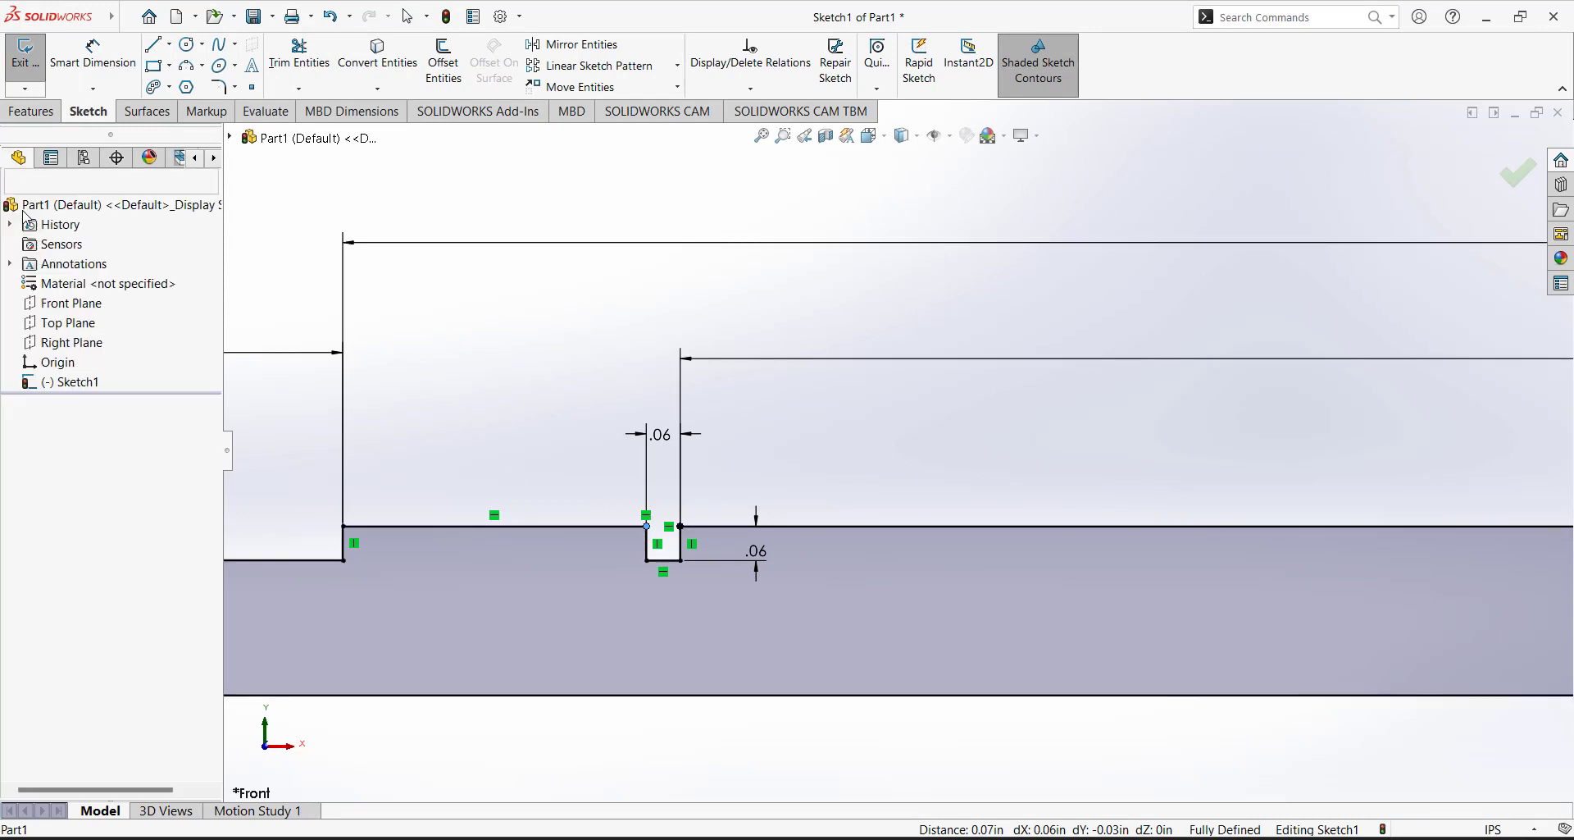
Finish the profile sketch and revolve it a full 360 degrees about the centerline.
scroll(810, 422, up, 5)
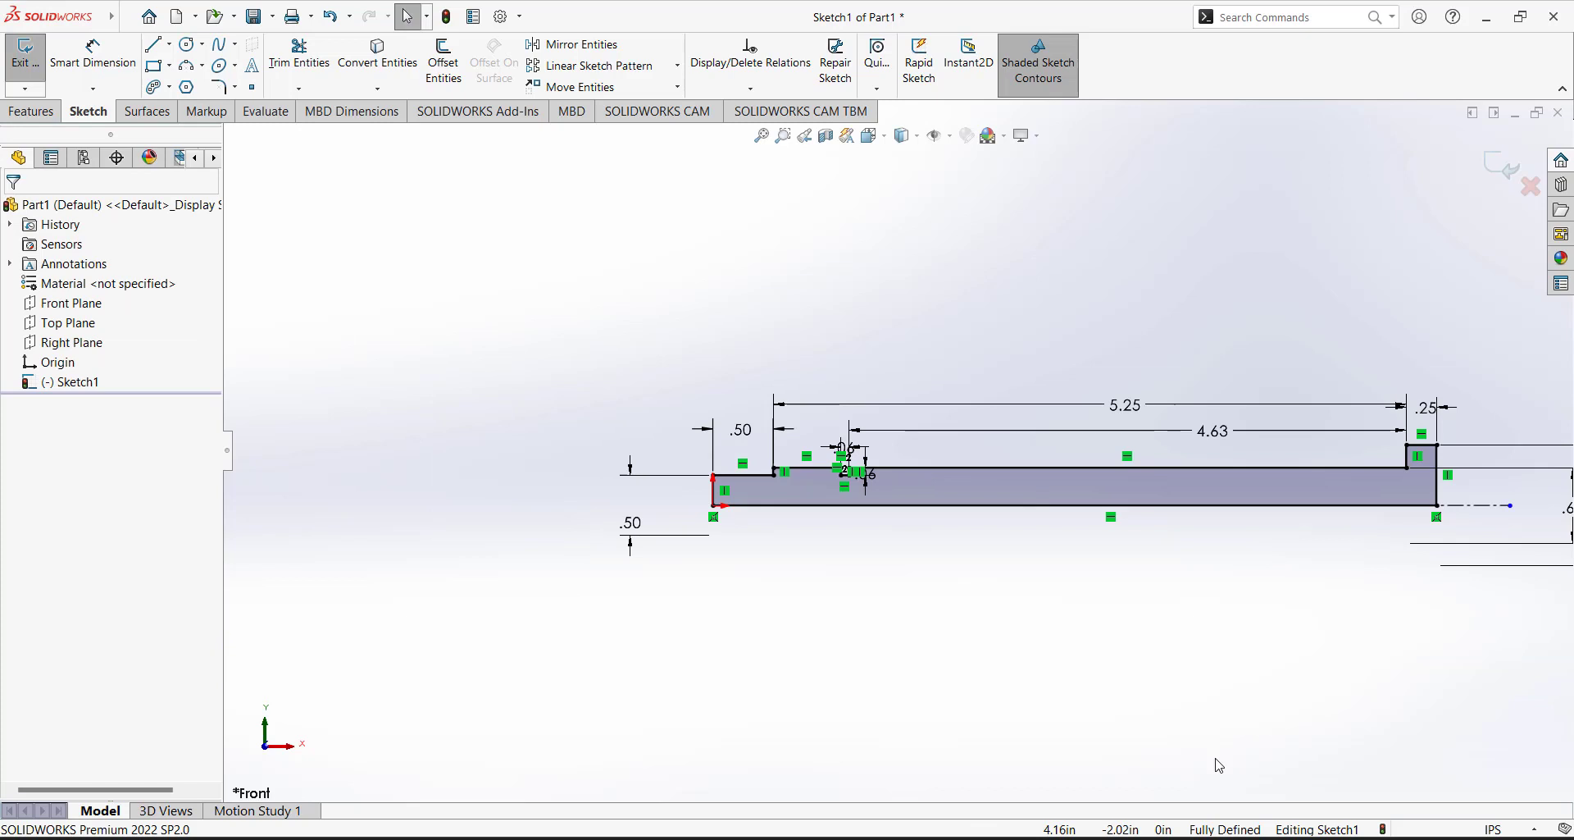
scroll(812, 376, up, 3)
scroll(1048, 361, down, 2)
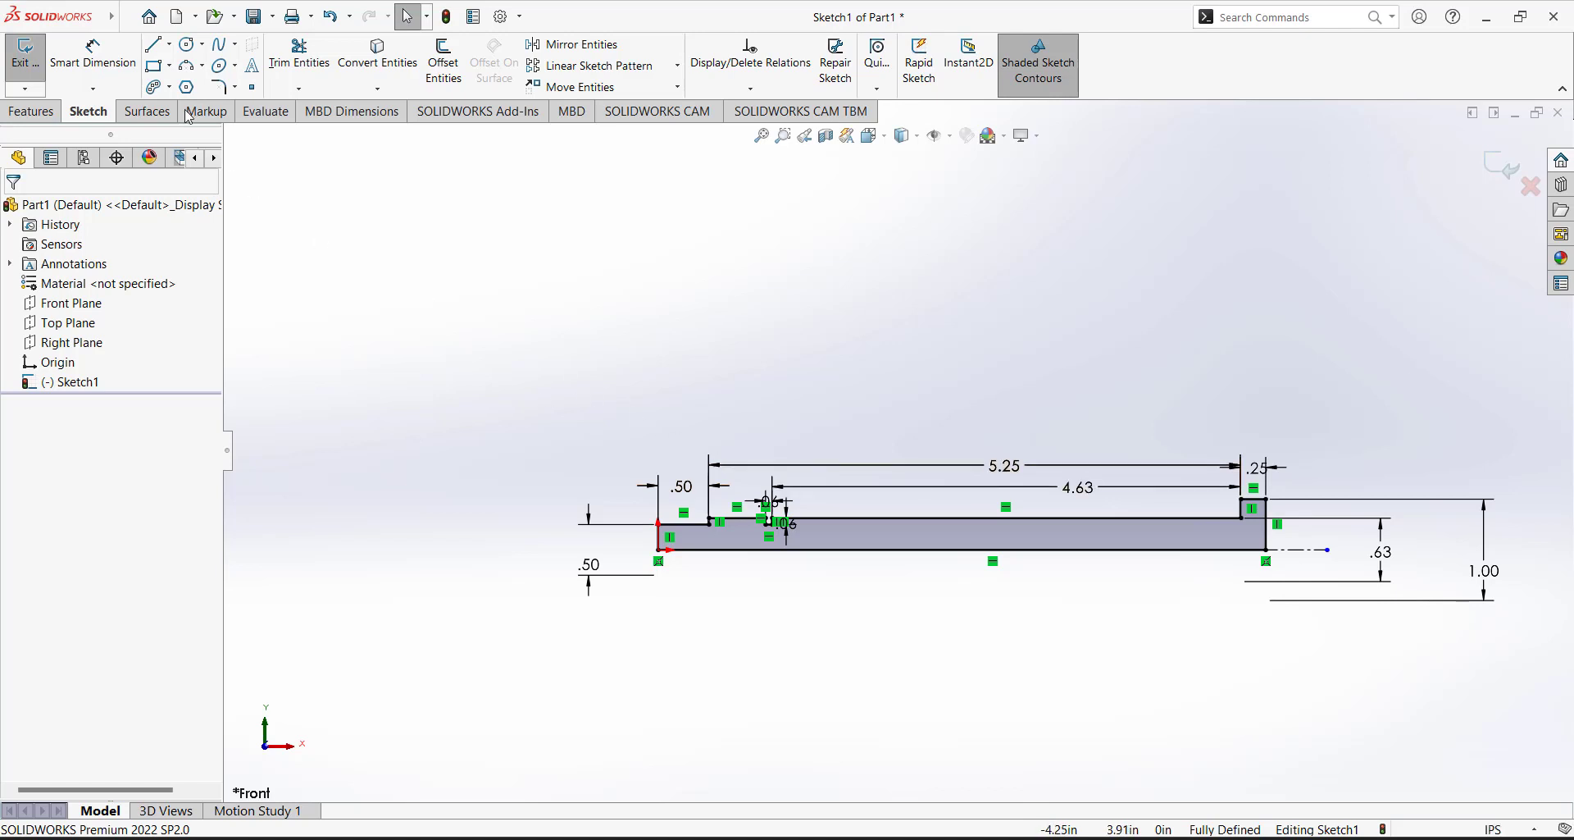
click(25, 51)
click(32, 112)
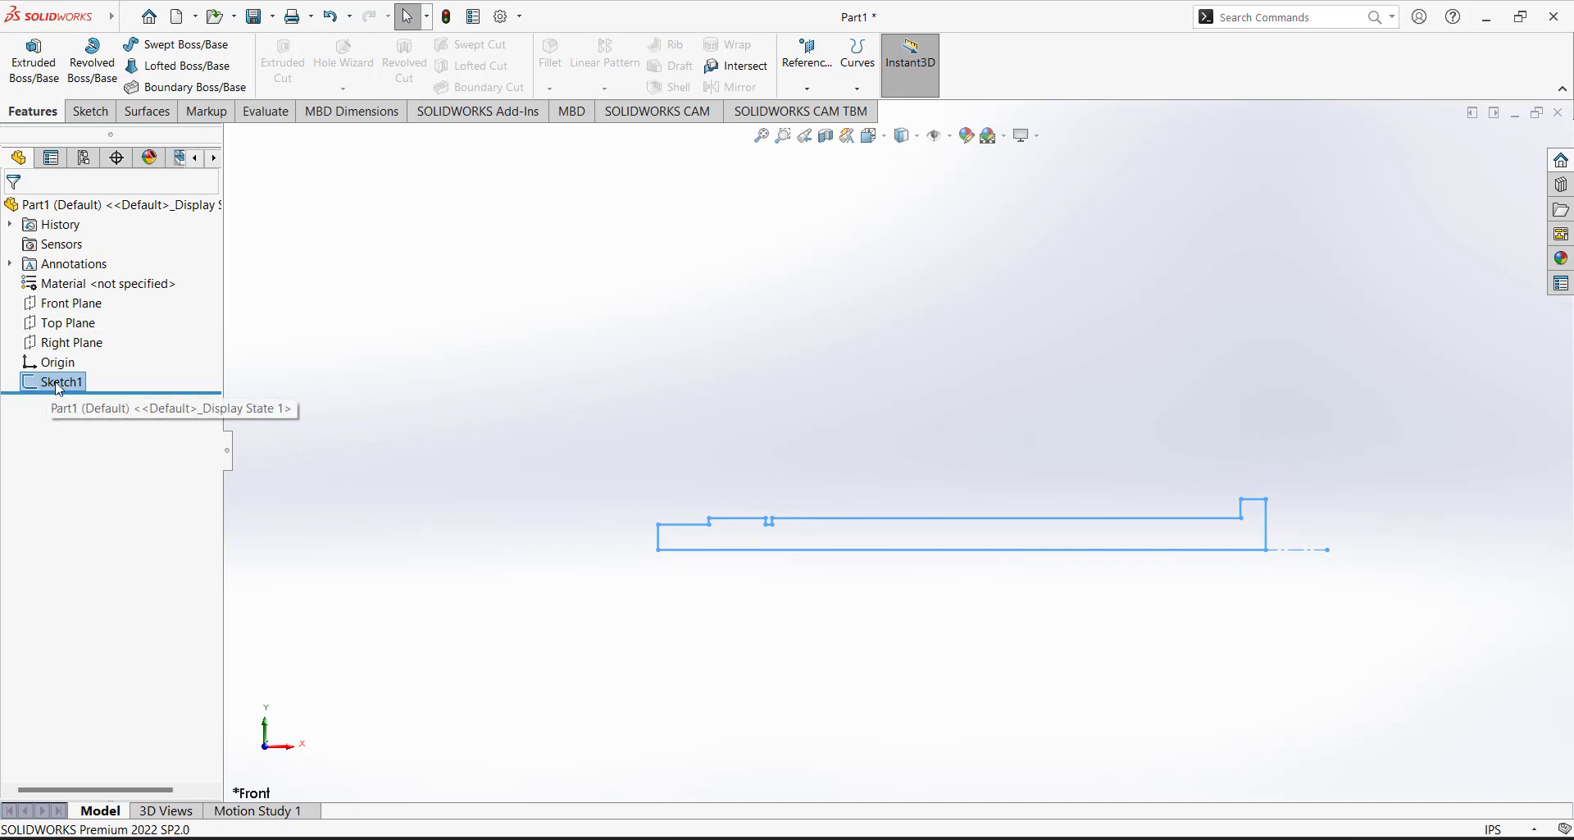
click(92, 61)
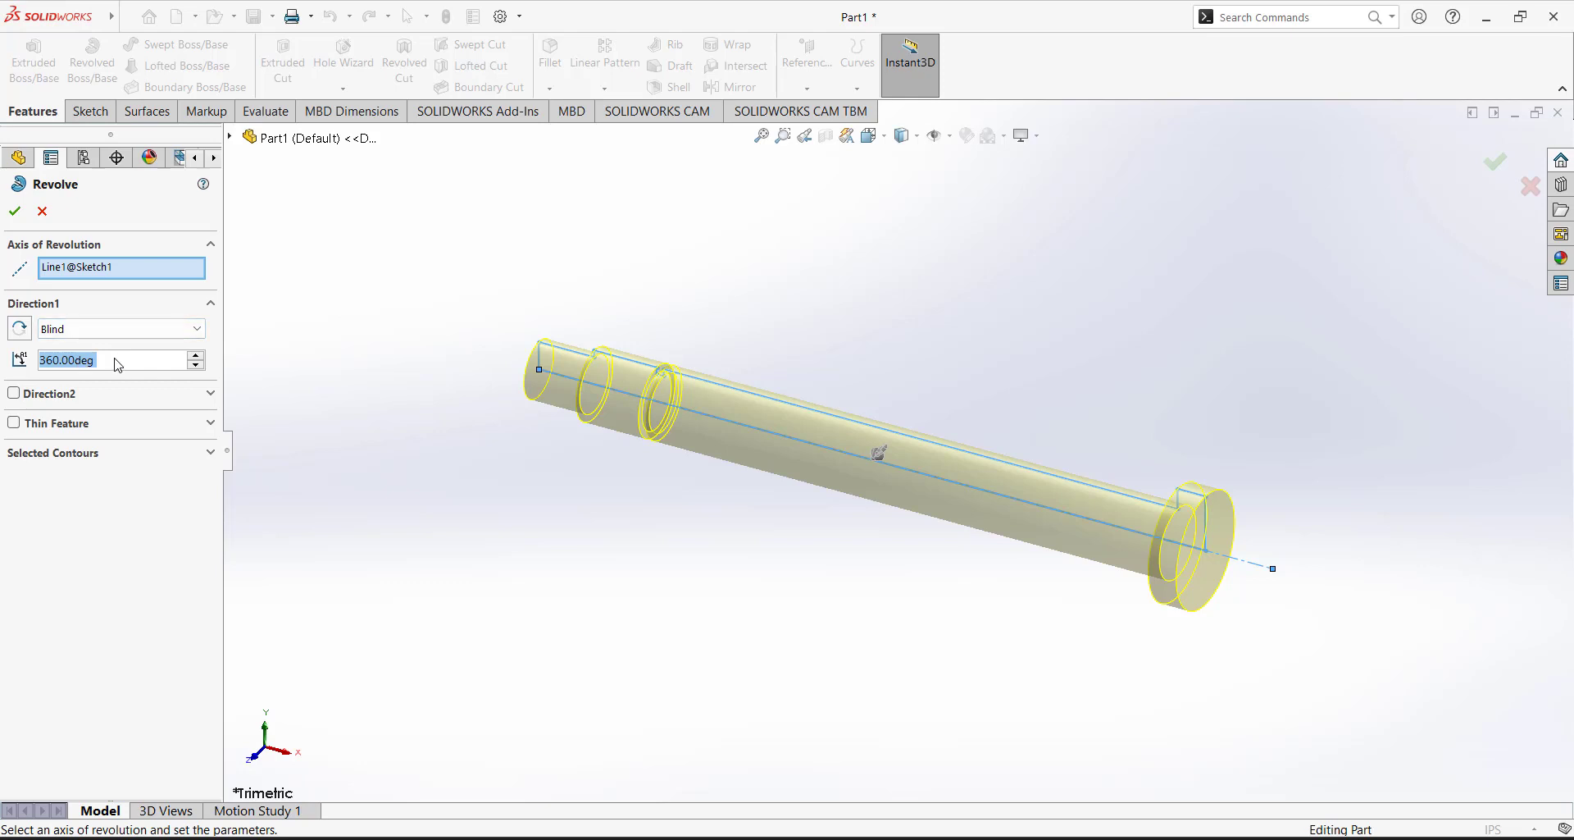
click(15, 211)
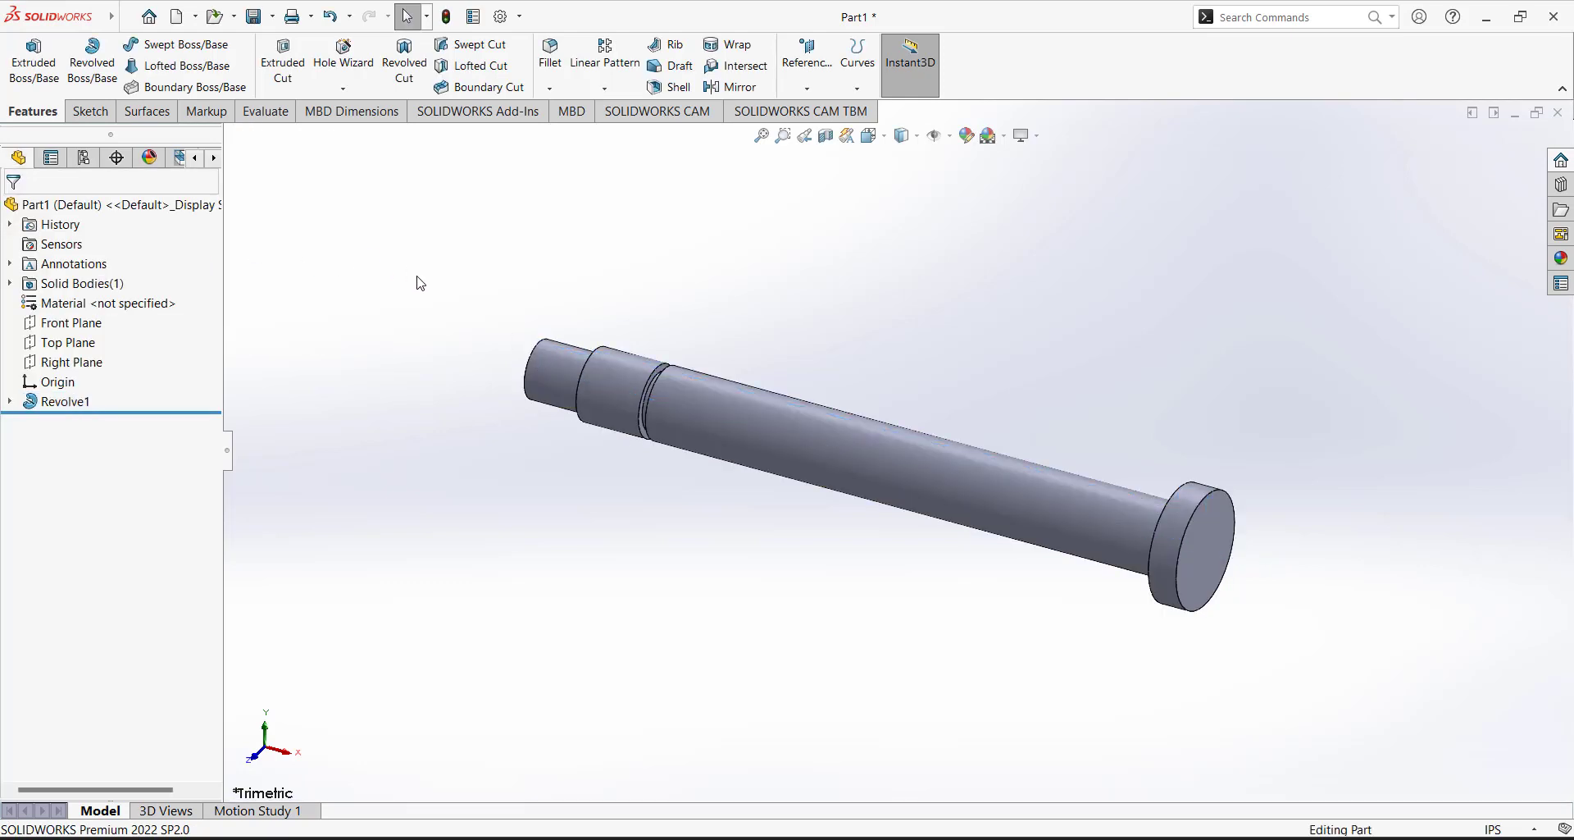
Set the shaft to isometric view and start a new sketch on the Front Plane.
middle_drag(516, 330, 440, 333)
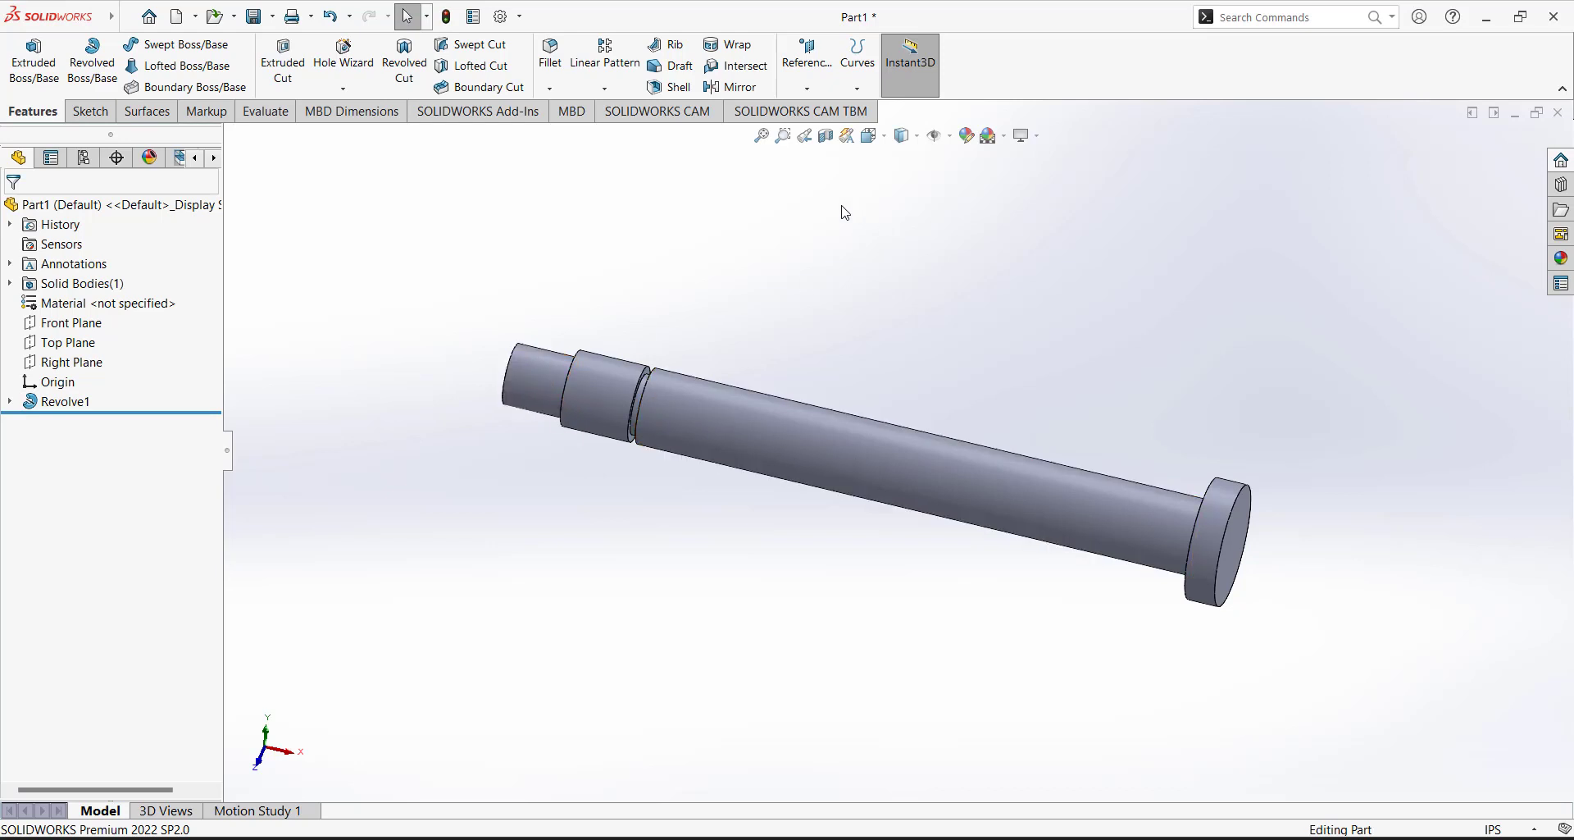
click(883, 140)
click(960, 187)
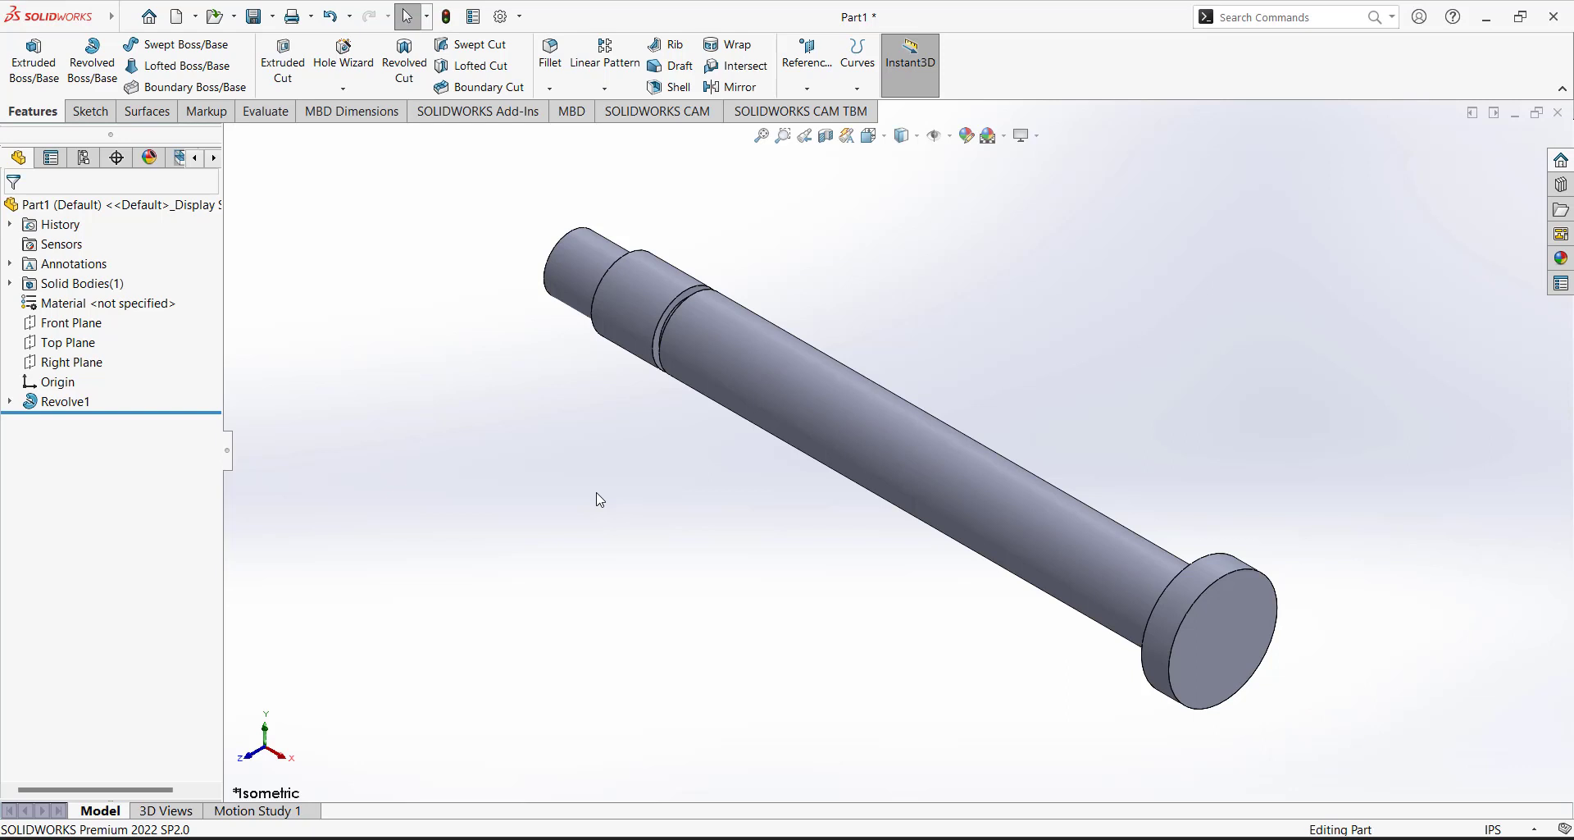
click(98, 112)
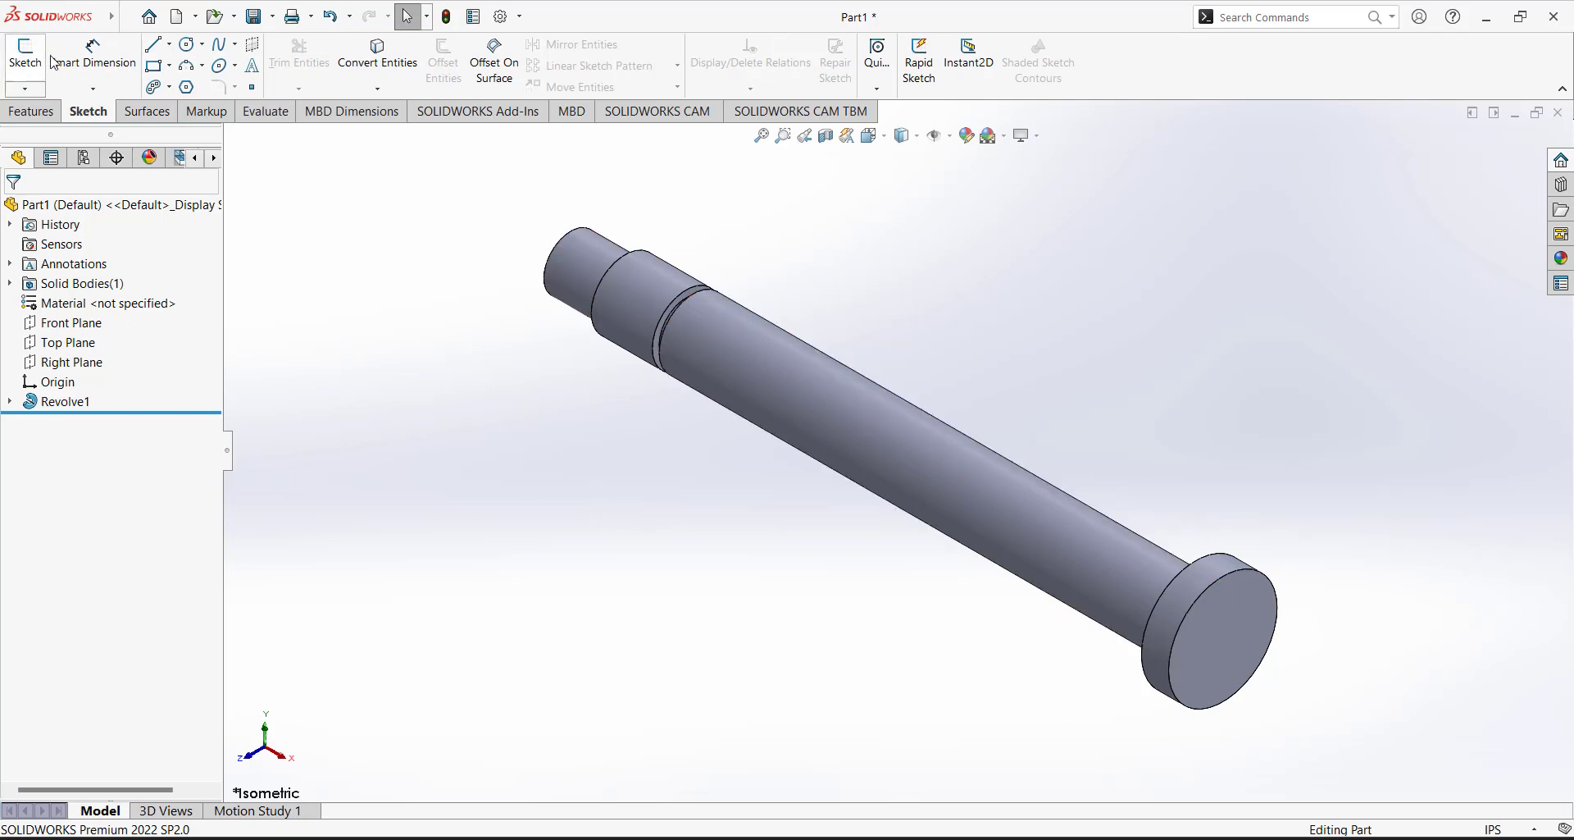
click(35, 80)
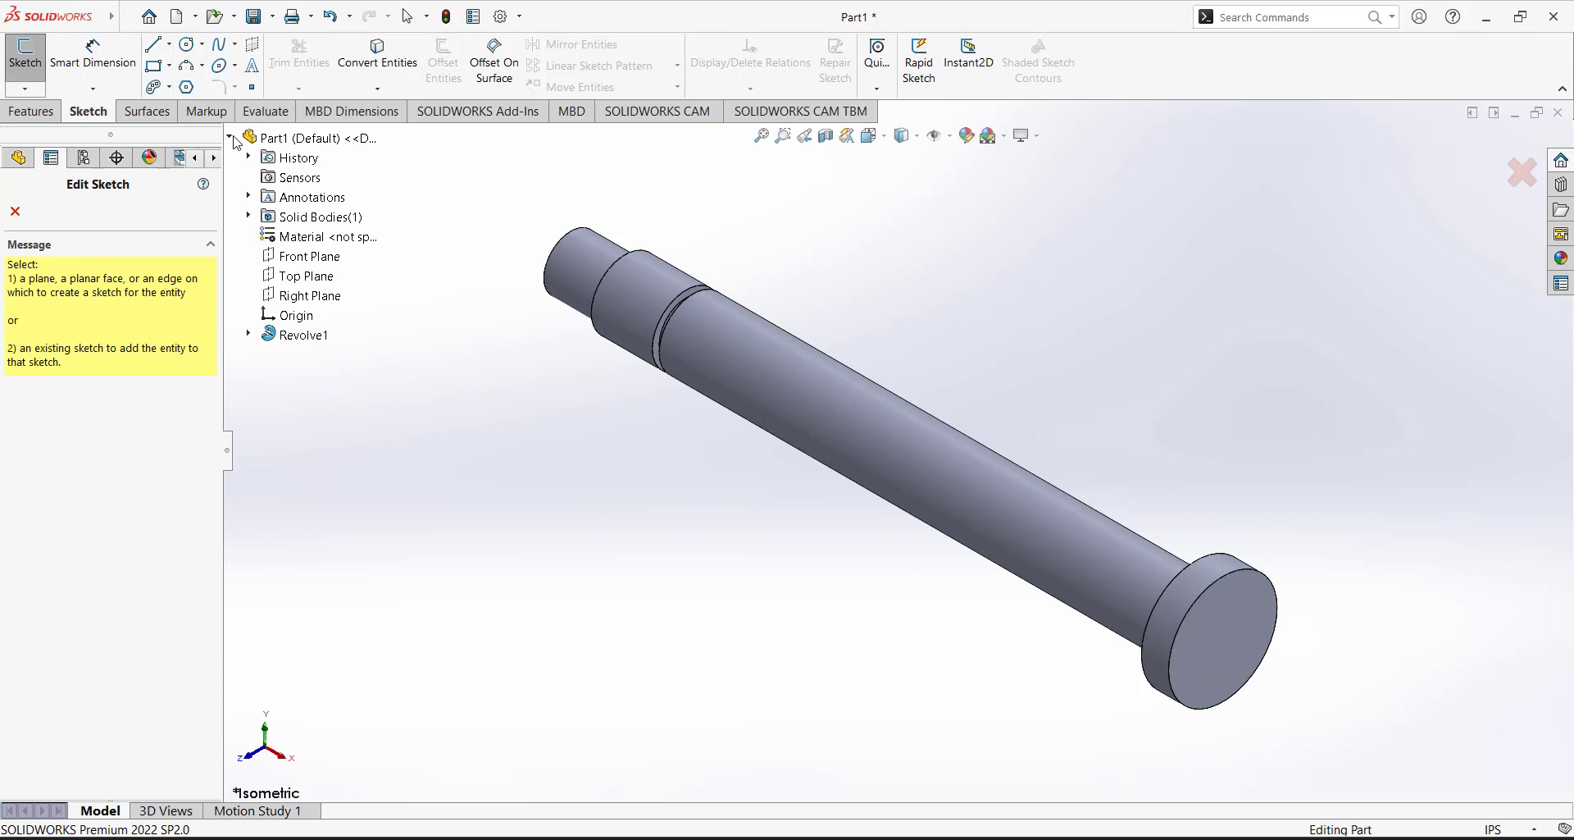
click(309, 256)
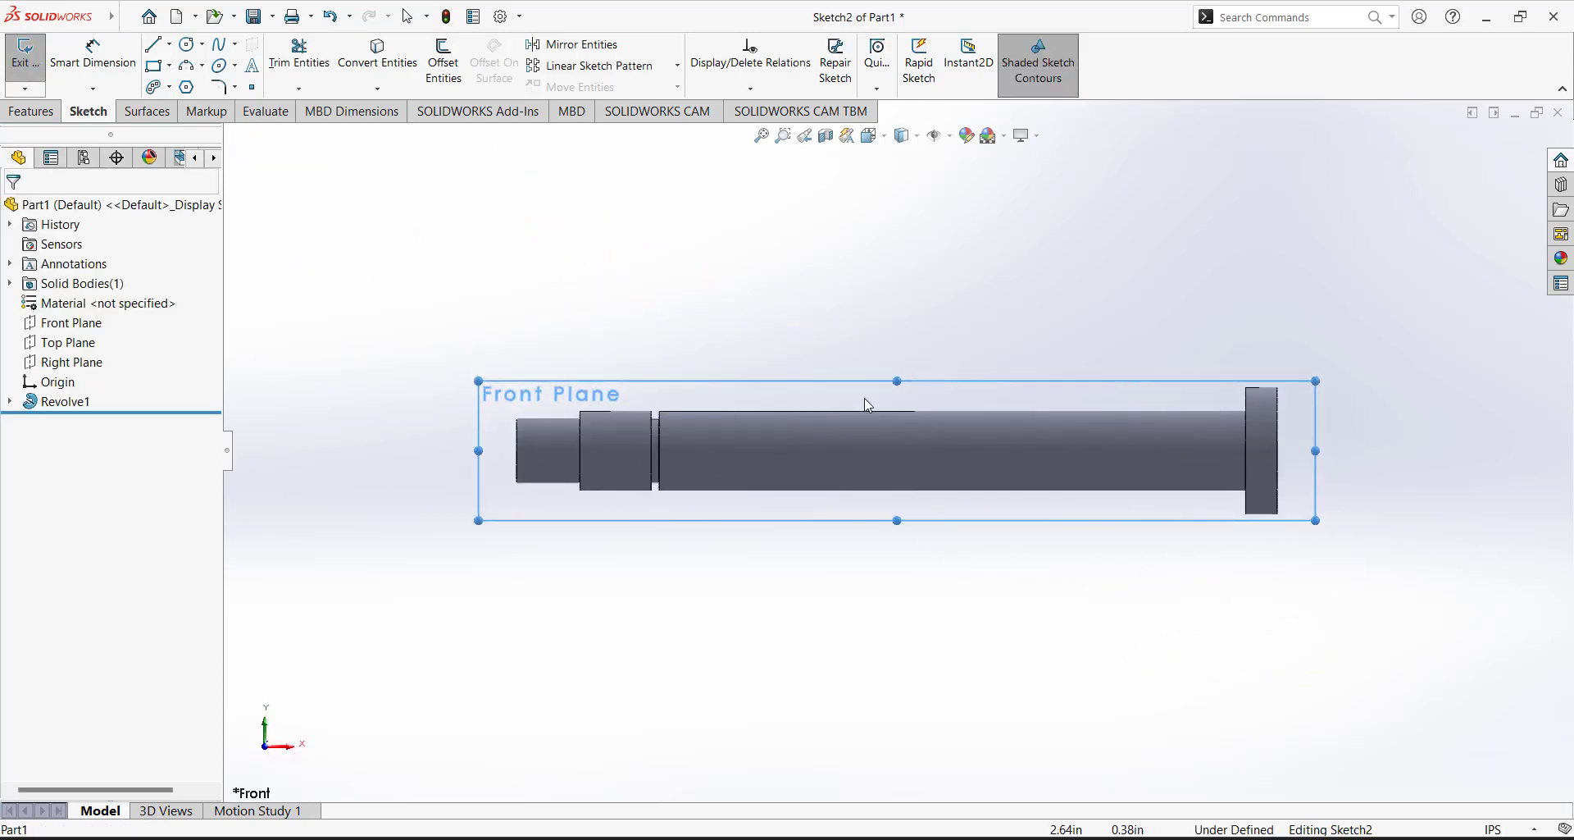
scroll(976, 386, up, 3)
scroll(967, 361, down, 1)
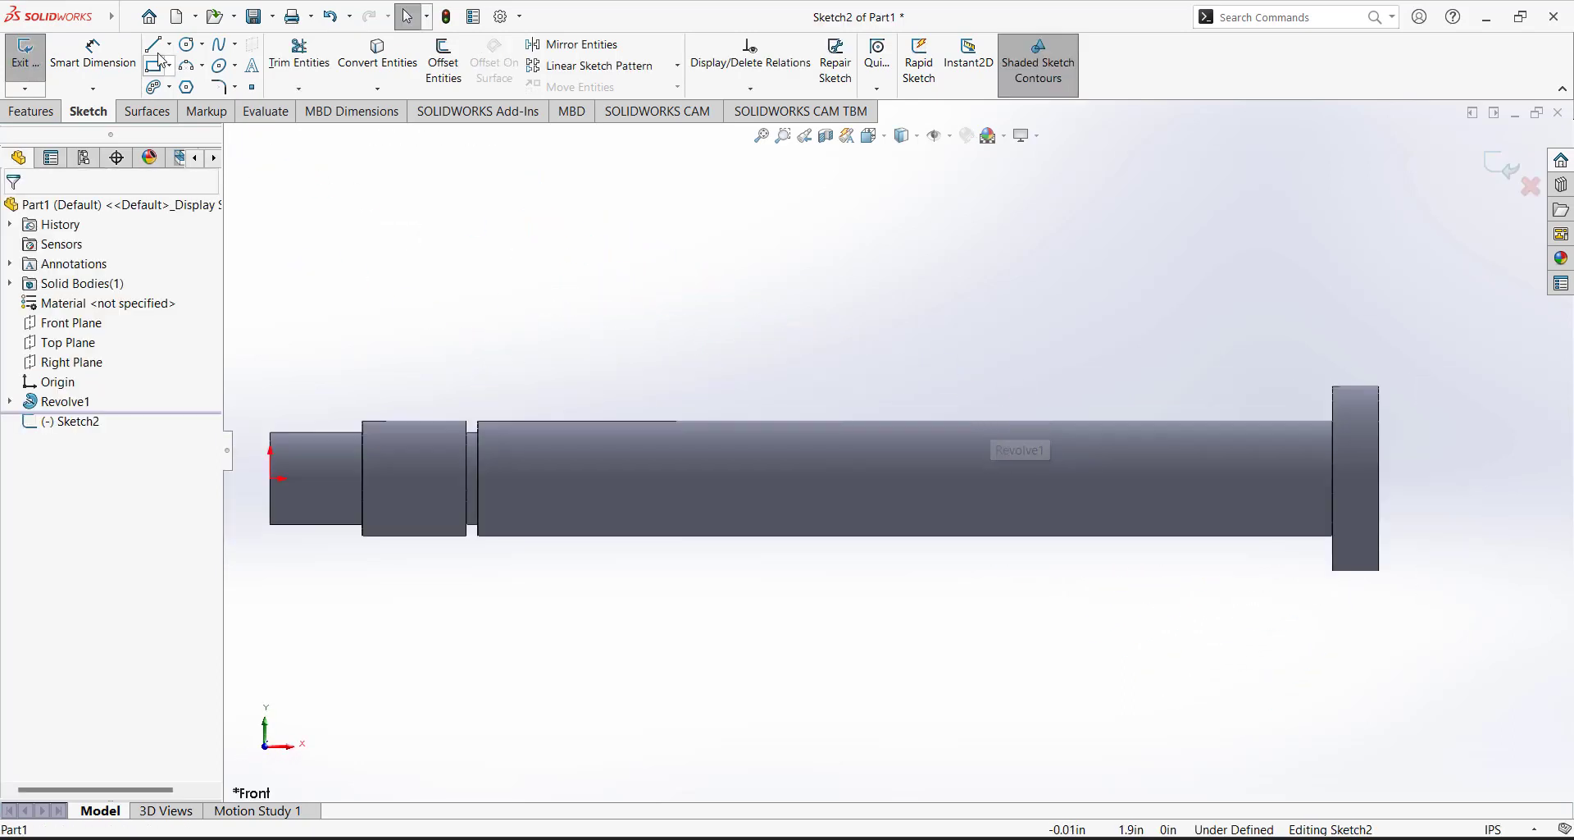
Sketch a closed rectangle of lines about 1.17 in long and 0.35 in high, straddling the upper edge of the long shaft section.
key(l)
click(771, 388)
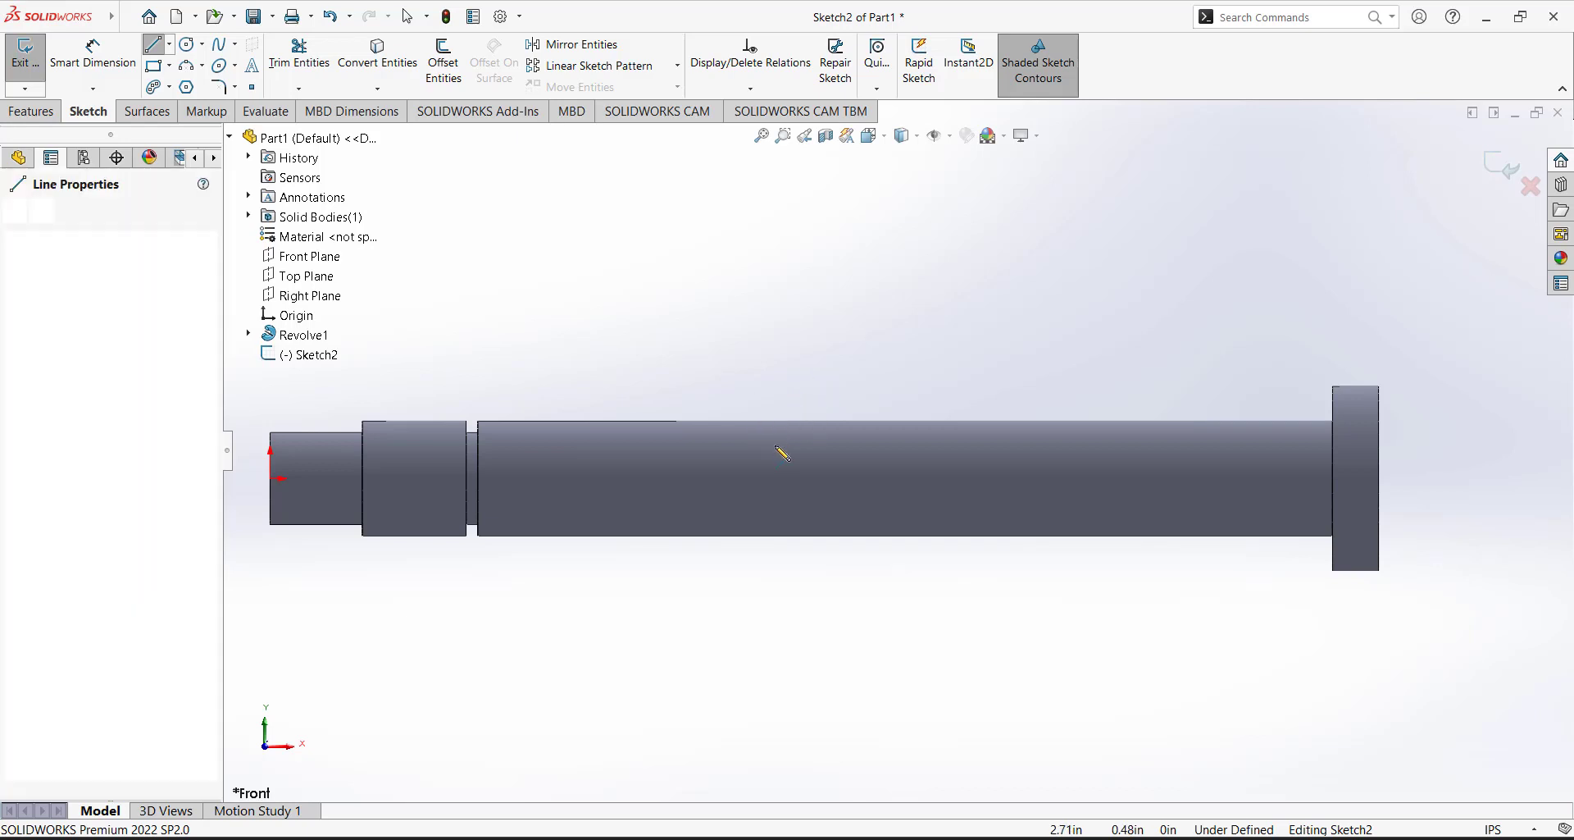
click(771, 454)
click(987, 453)
click(987, 389)
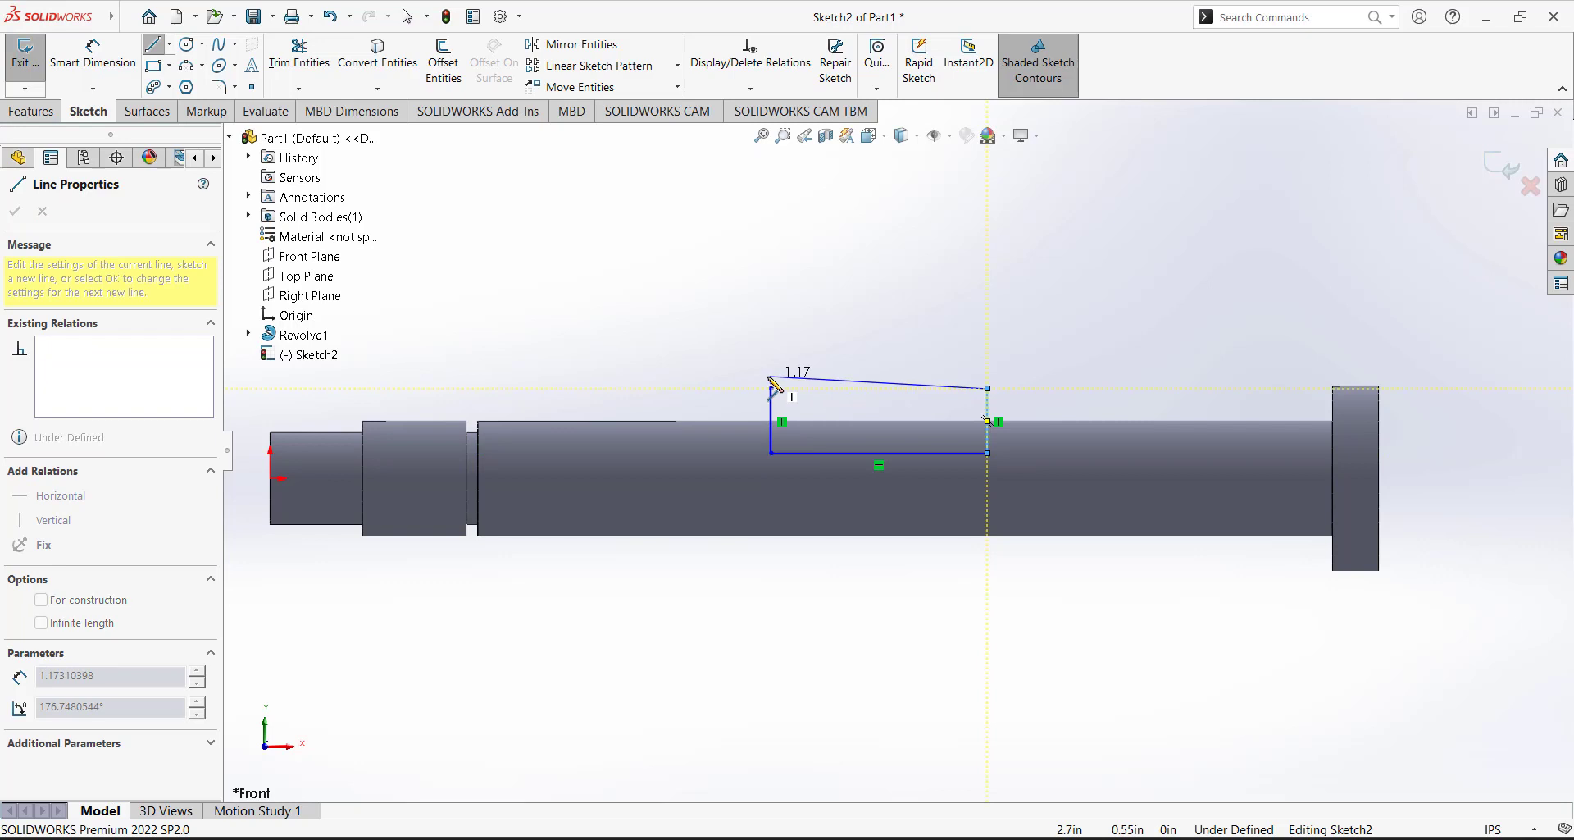
click(771, 389)
key(Escape)
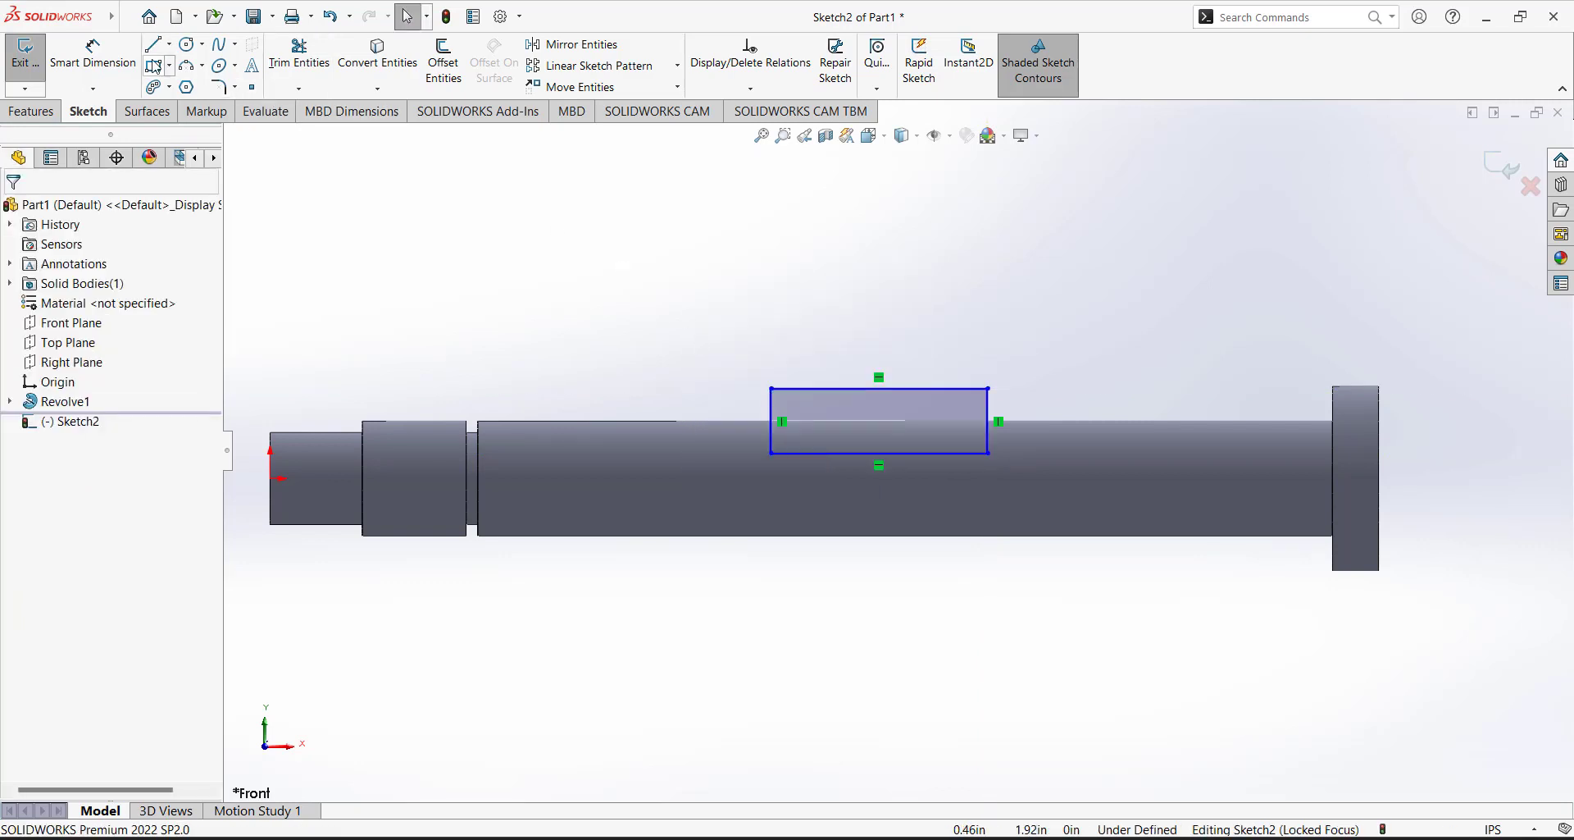
Dimension the rectangle's length as 1.38 in.
click(93, 53)
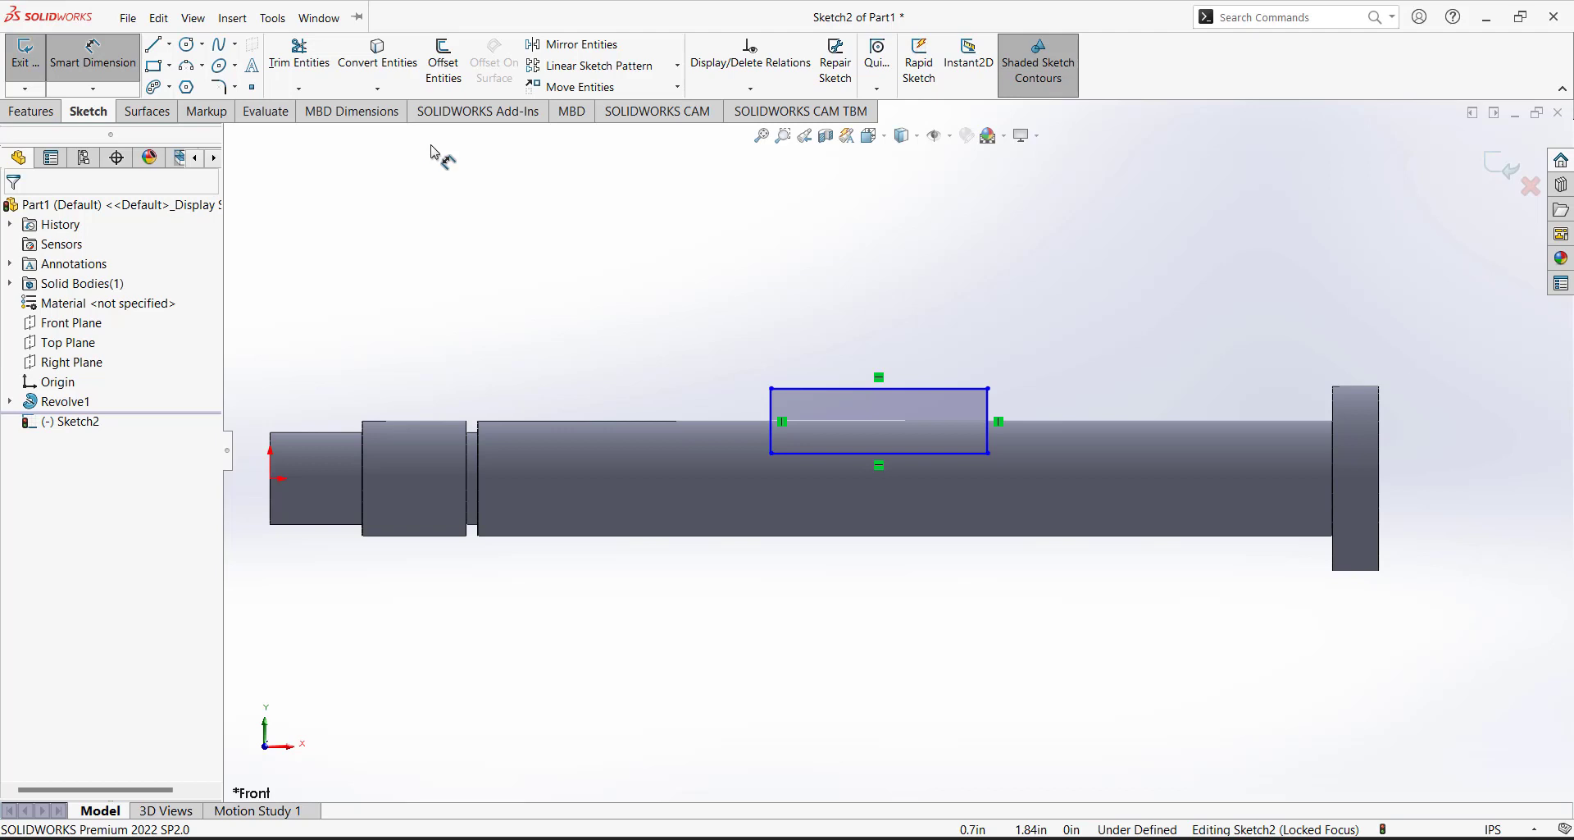
click(844, 387)
click(858, 339)
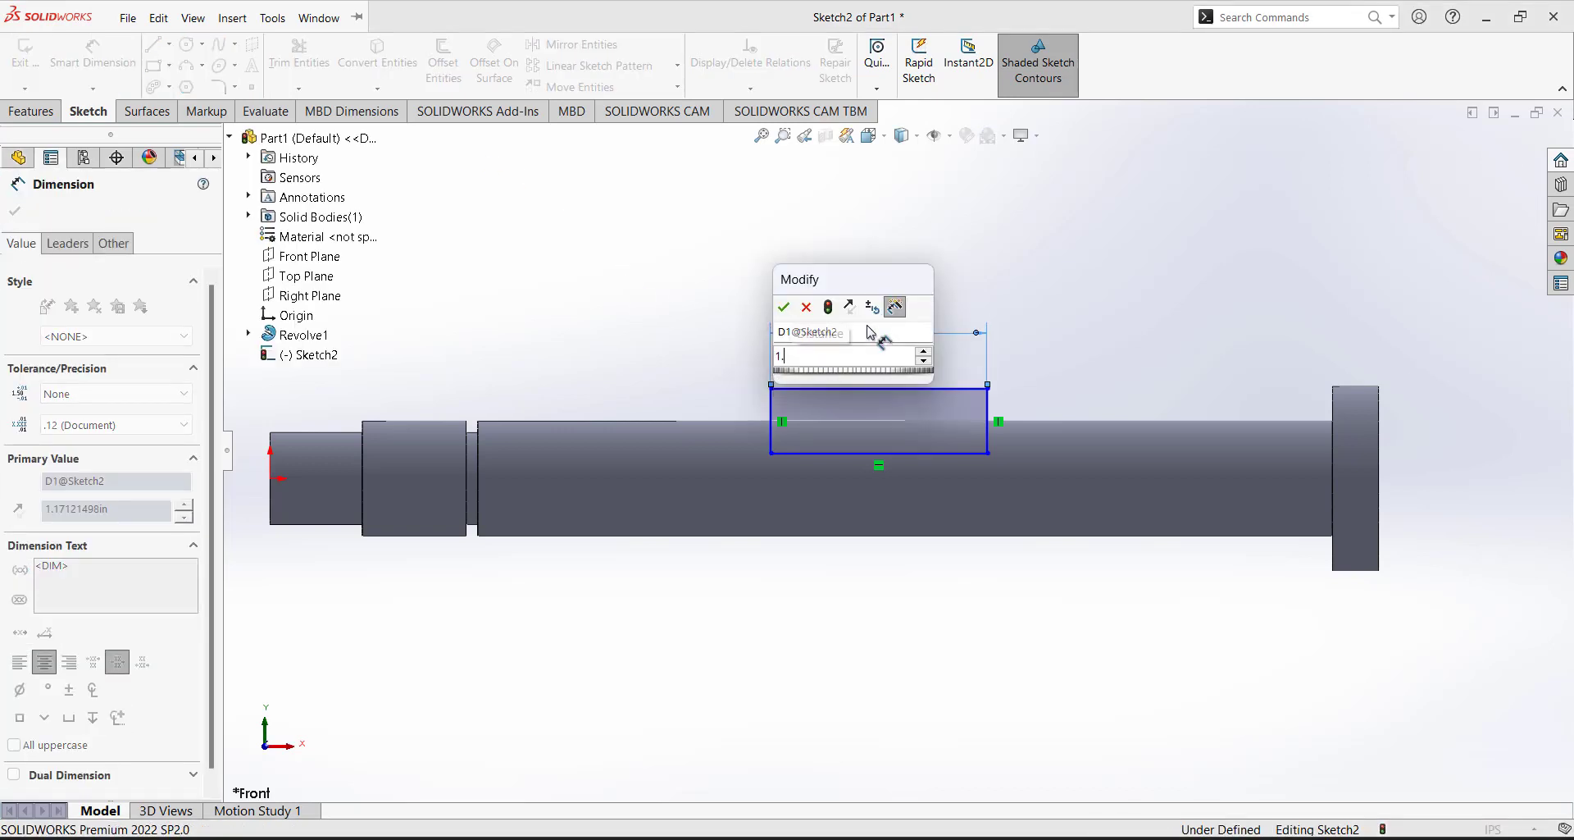
key(Return)
click(1000, 258)
Dimension the distance from the origin to the rectangle's near vertical side as 2.75 in.
scroll(773, 387, up, 2)
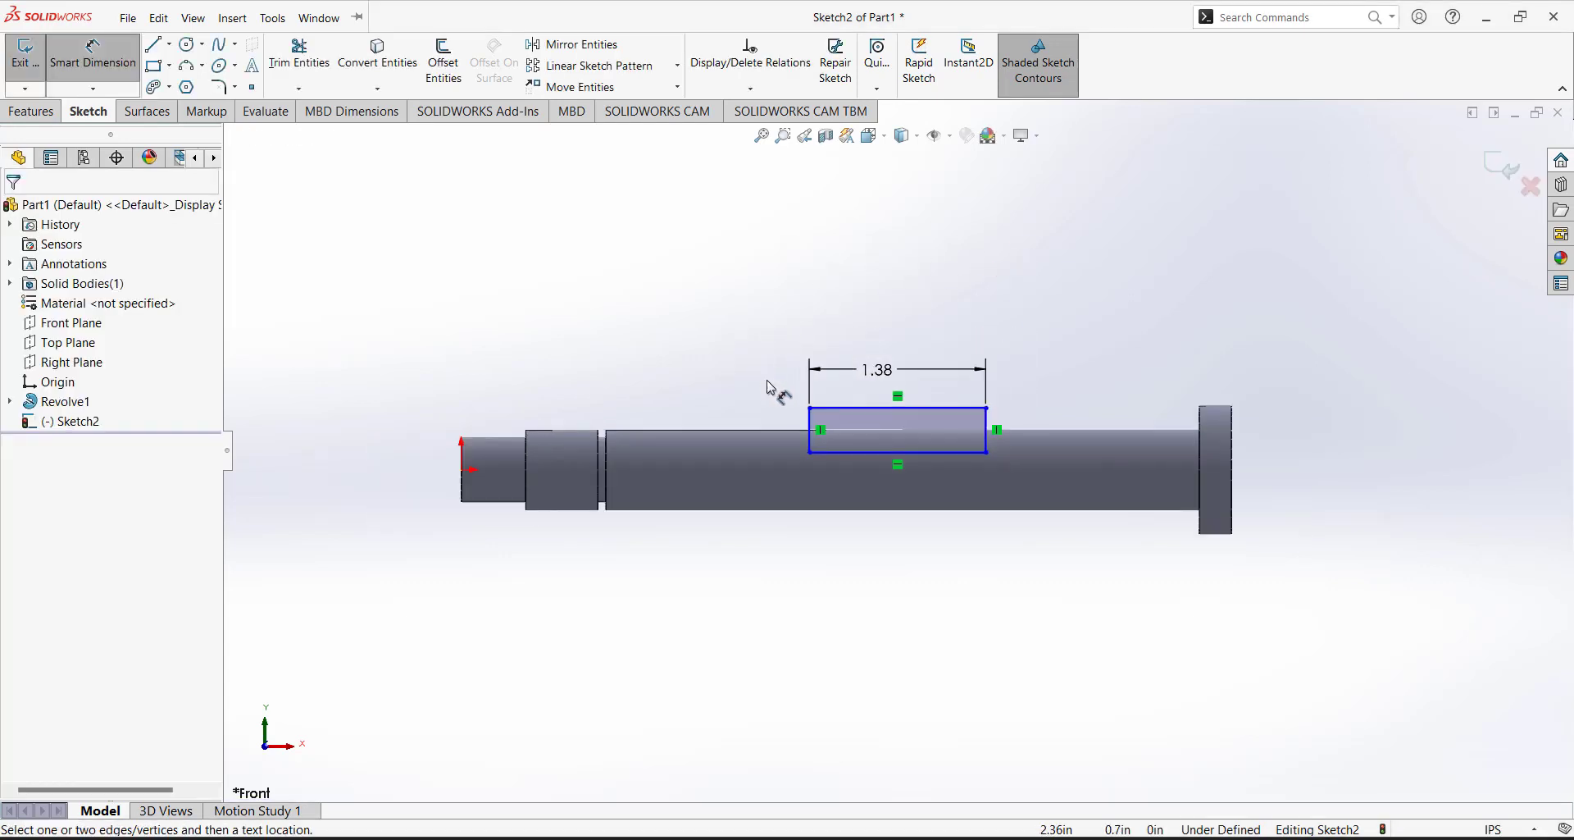
scroll(773, 387, down, 3)
click(843, 459)
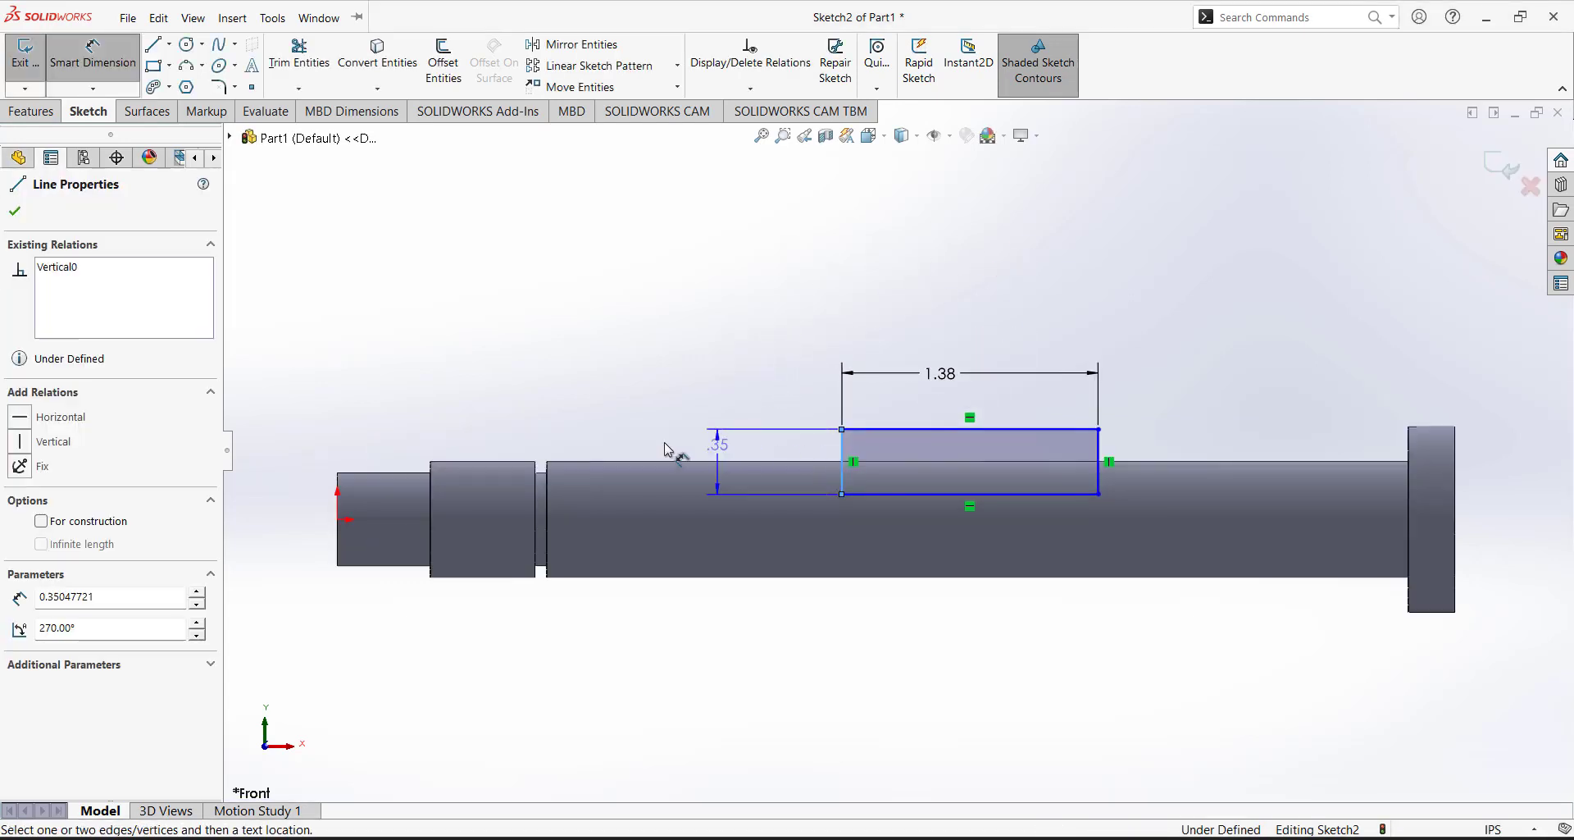
click(339, 523)
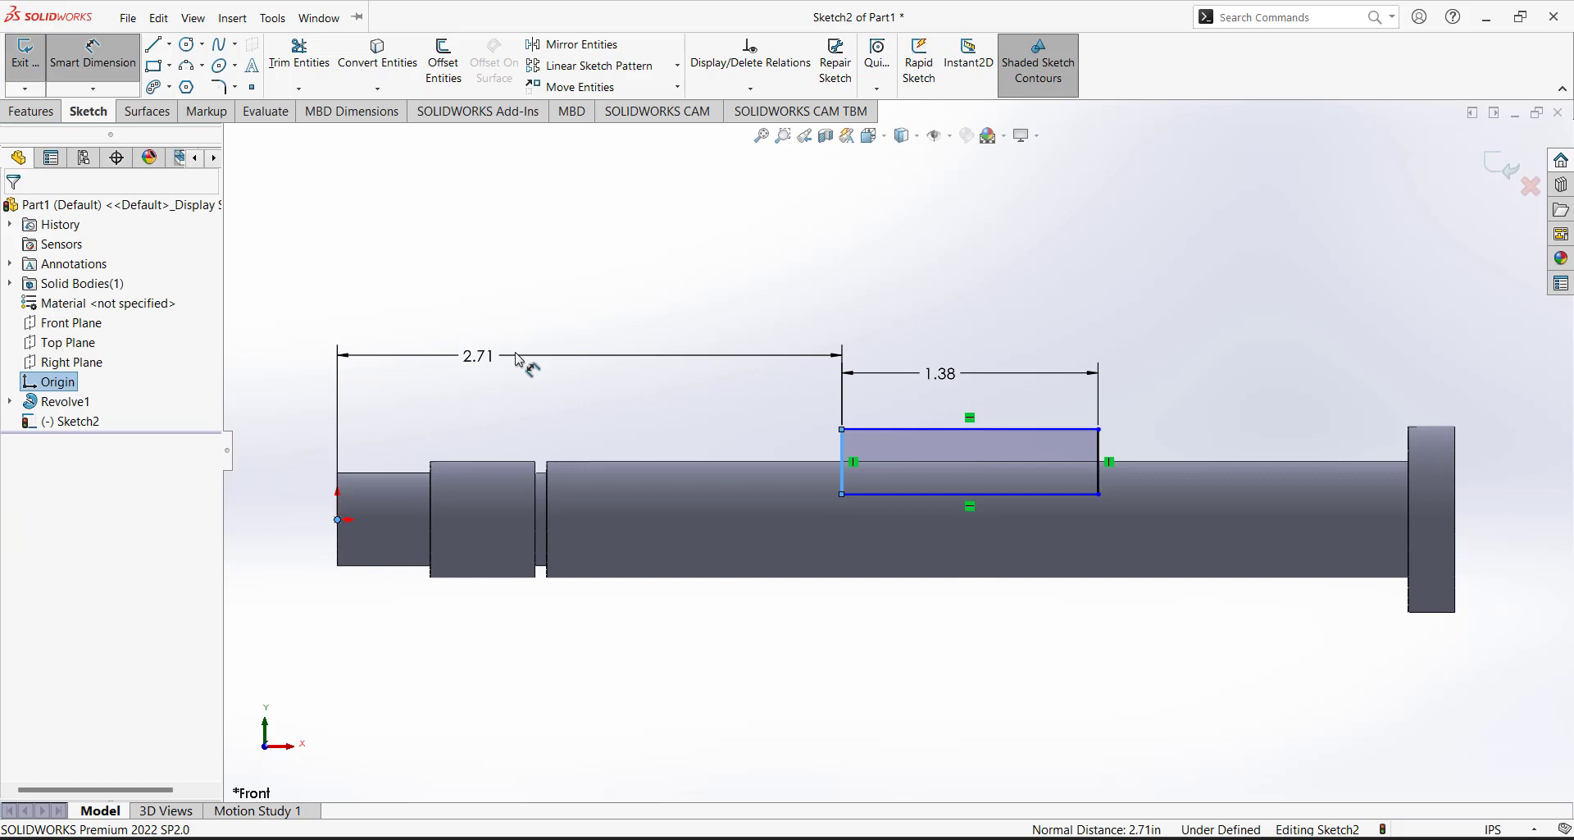
click(574, 387)
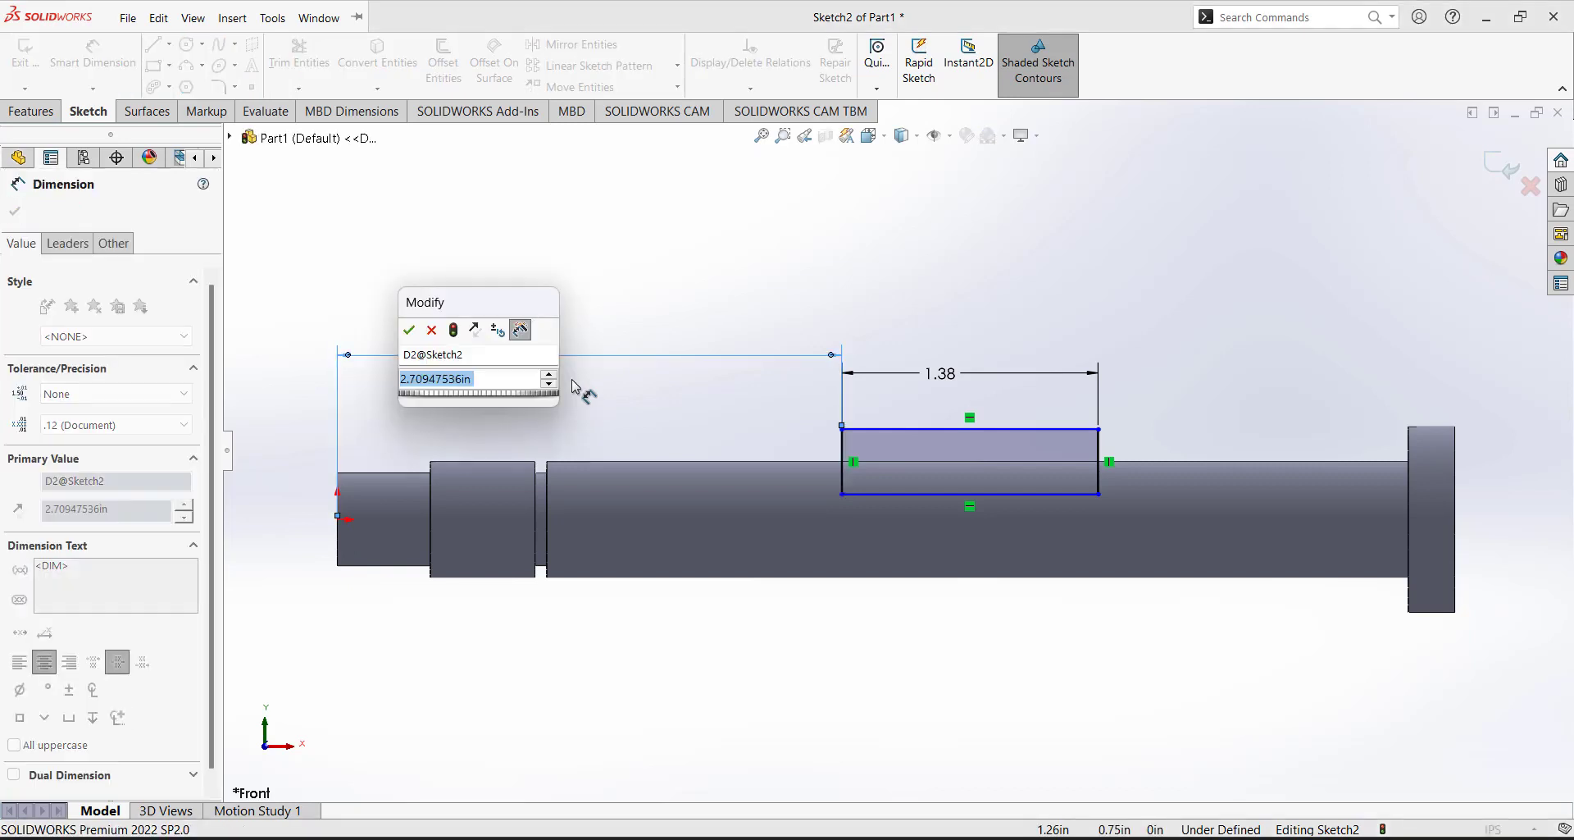
text(2.75)
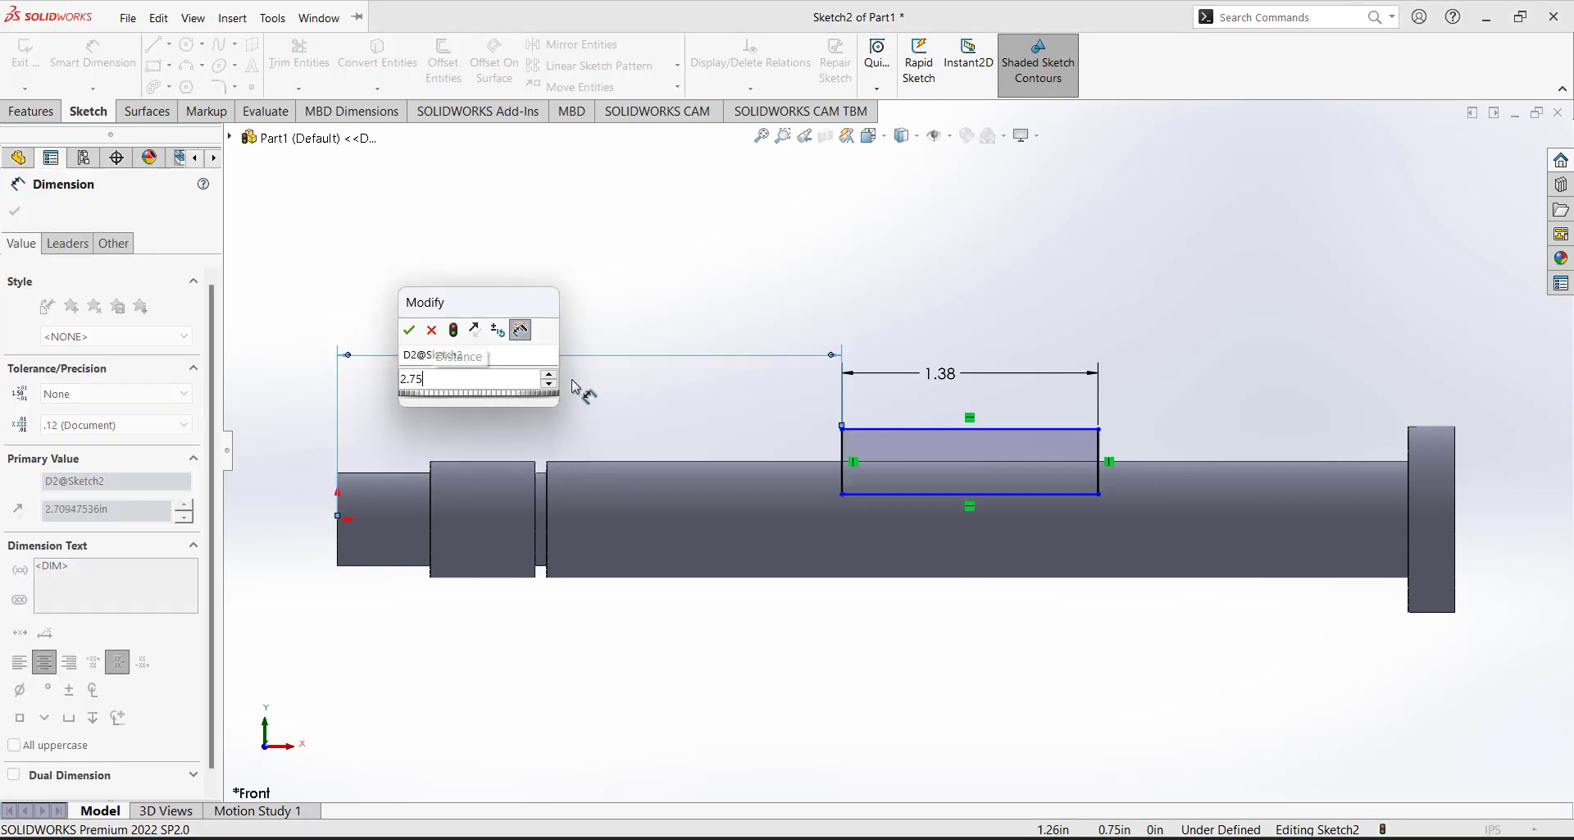
key(Return)
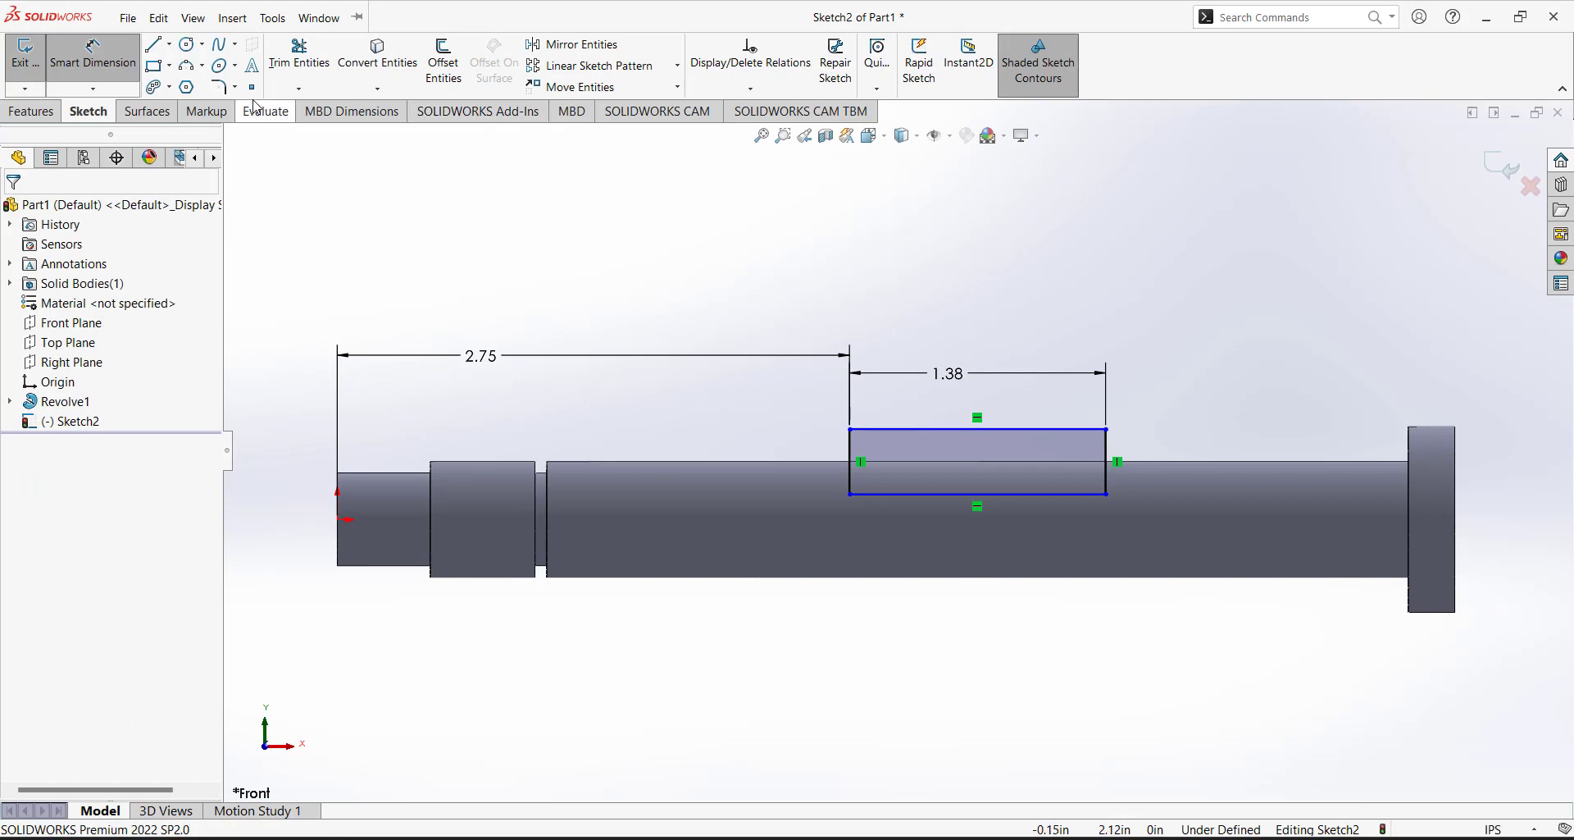
Round the rectangle's two lower corners with 0.125 in sketch fillets.
click(227, 90)
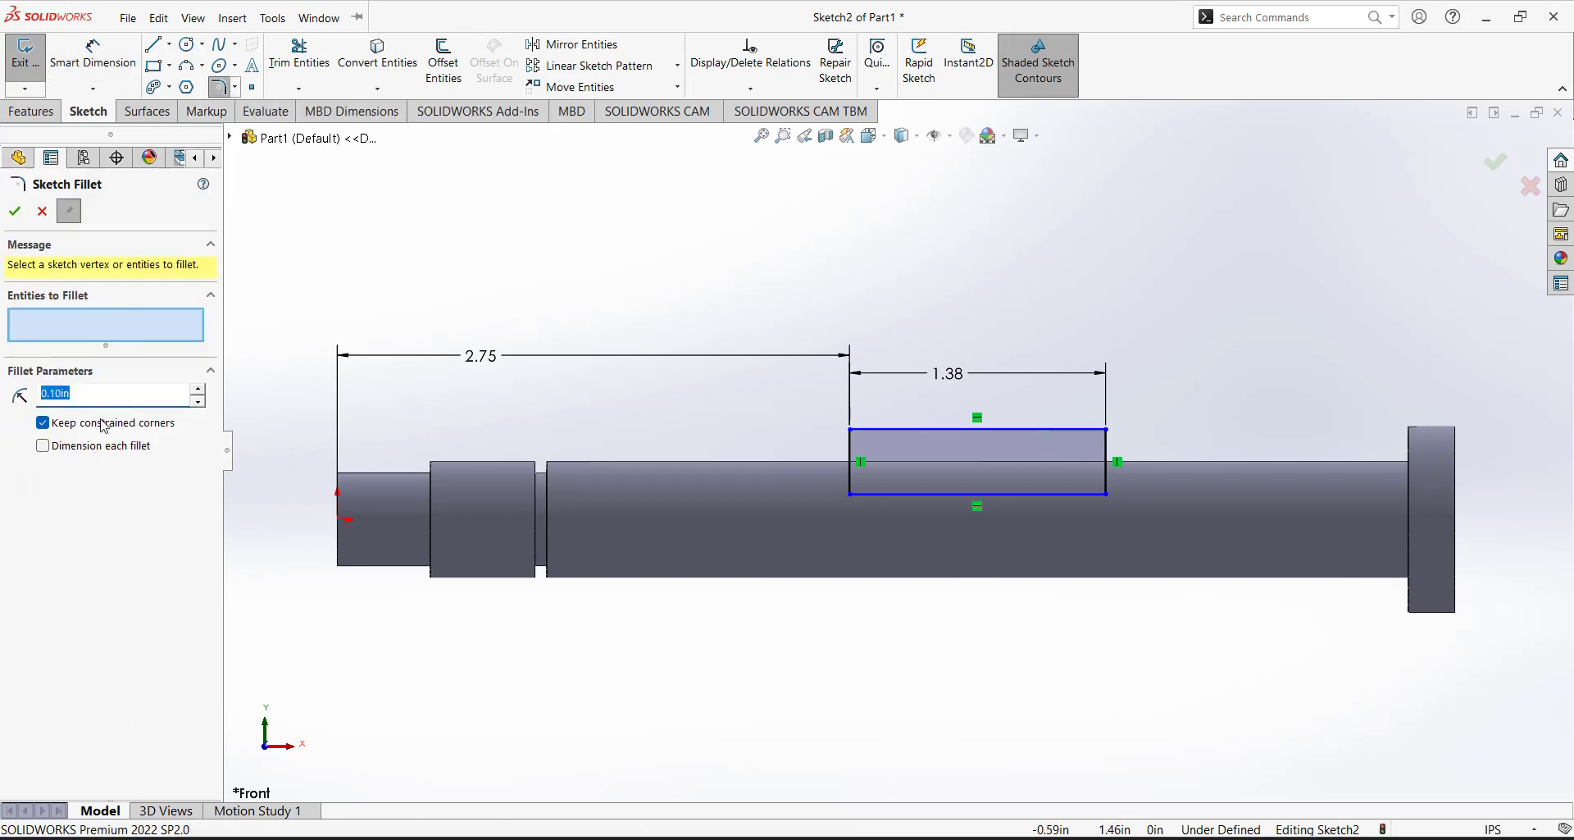
text(.125)
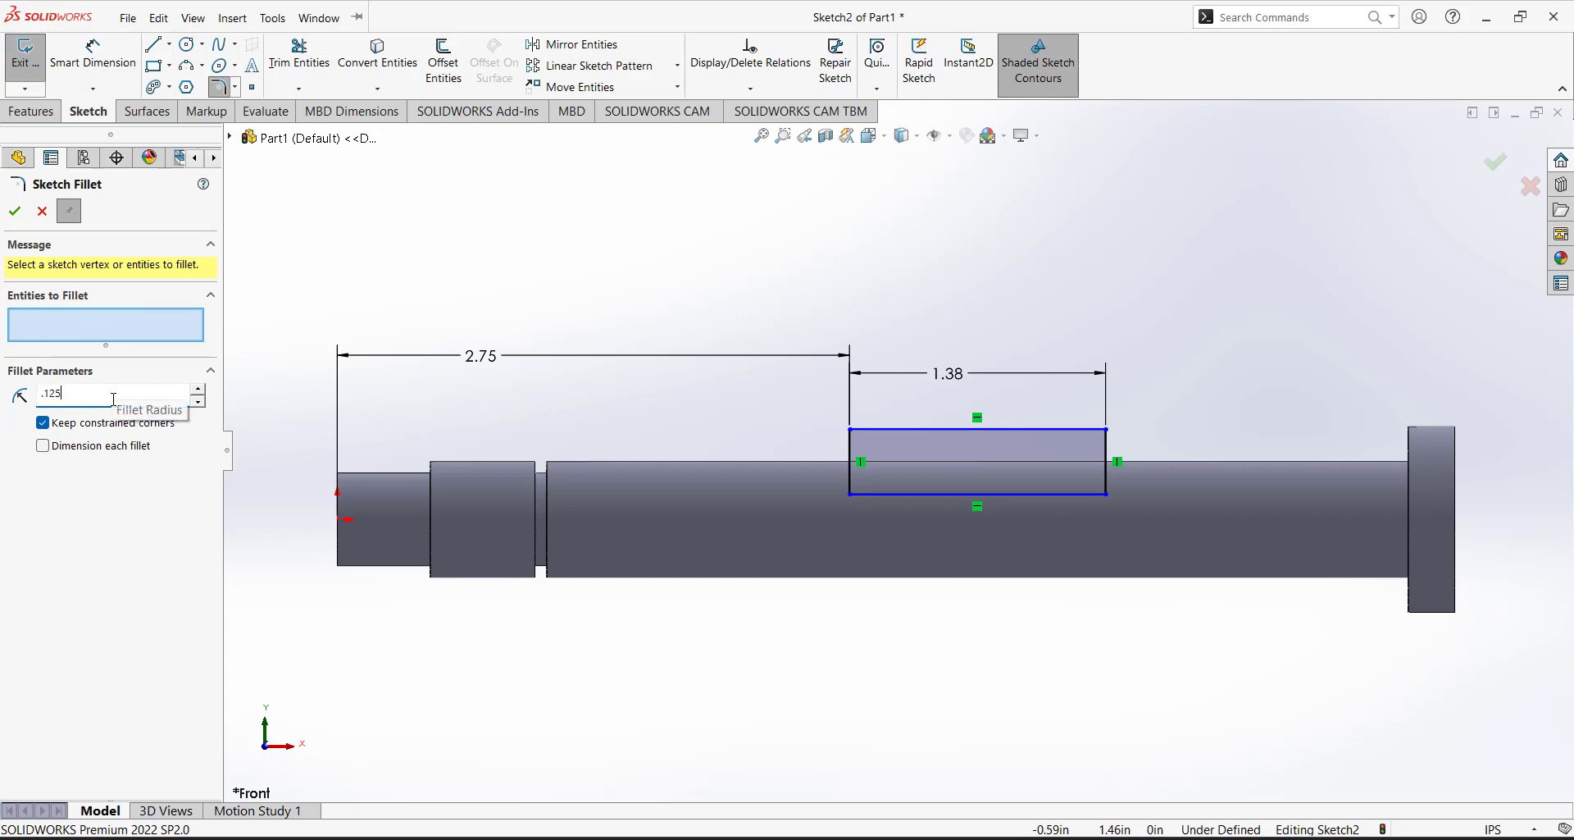
click(850, 493)
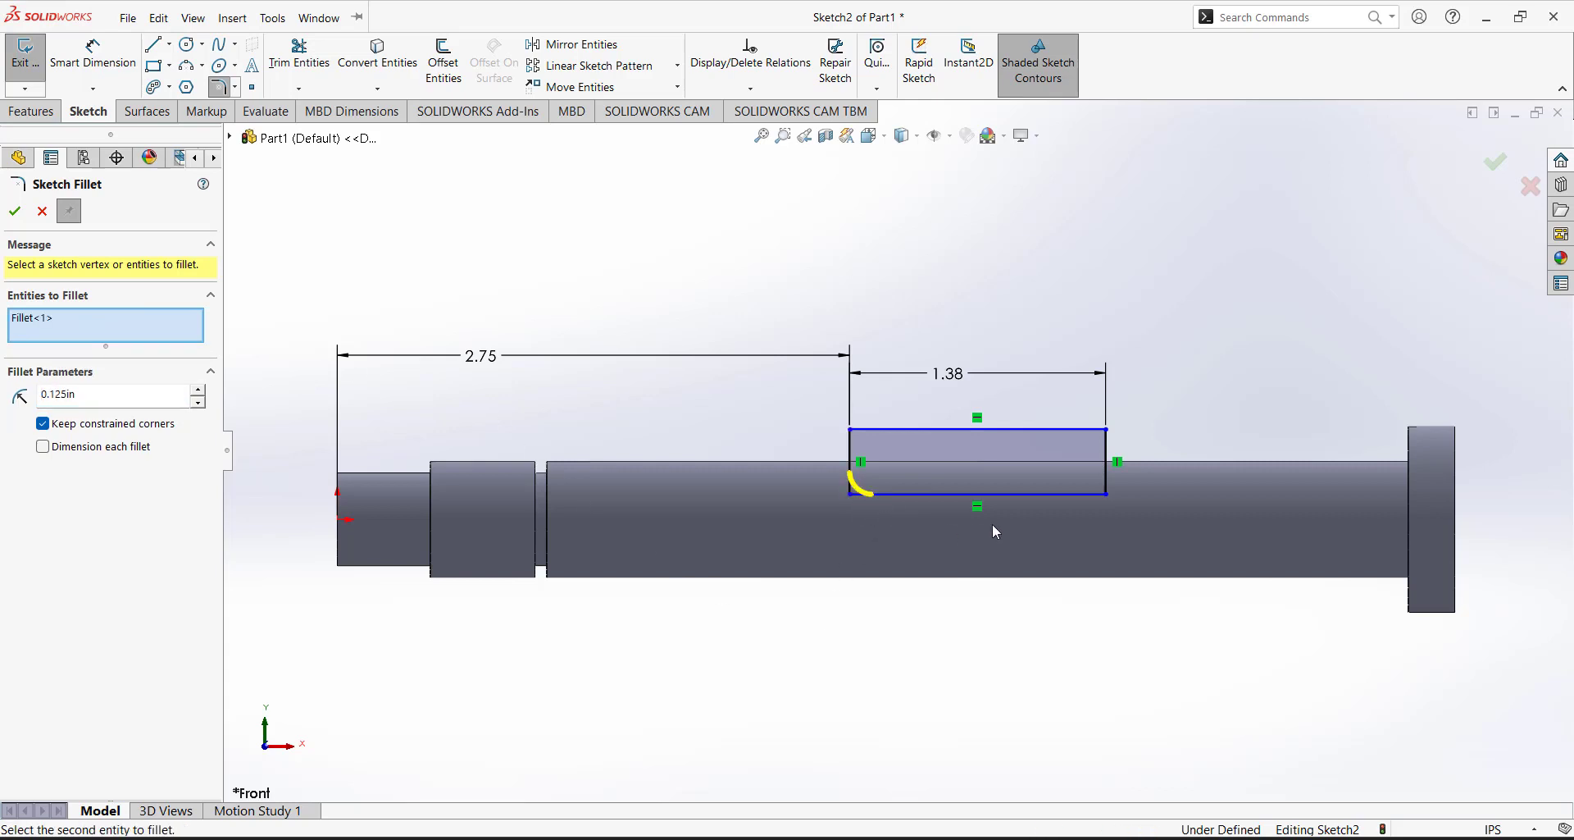
click(1109, 494)
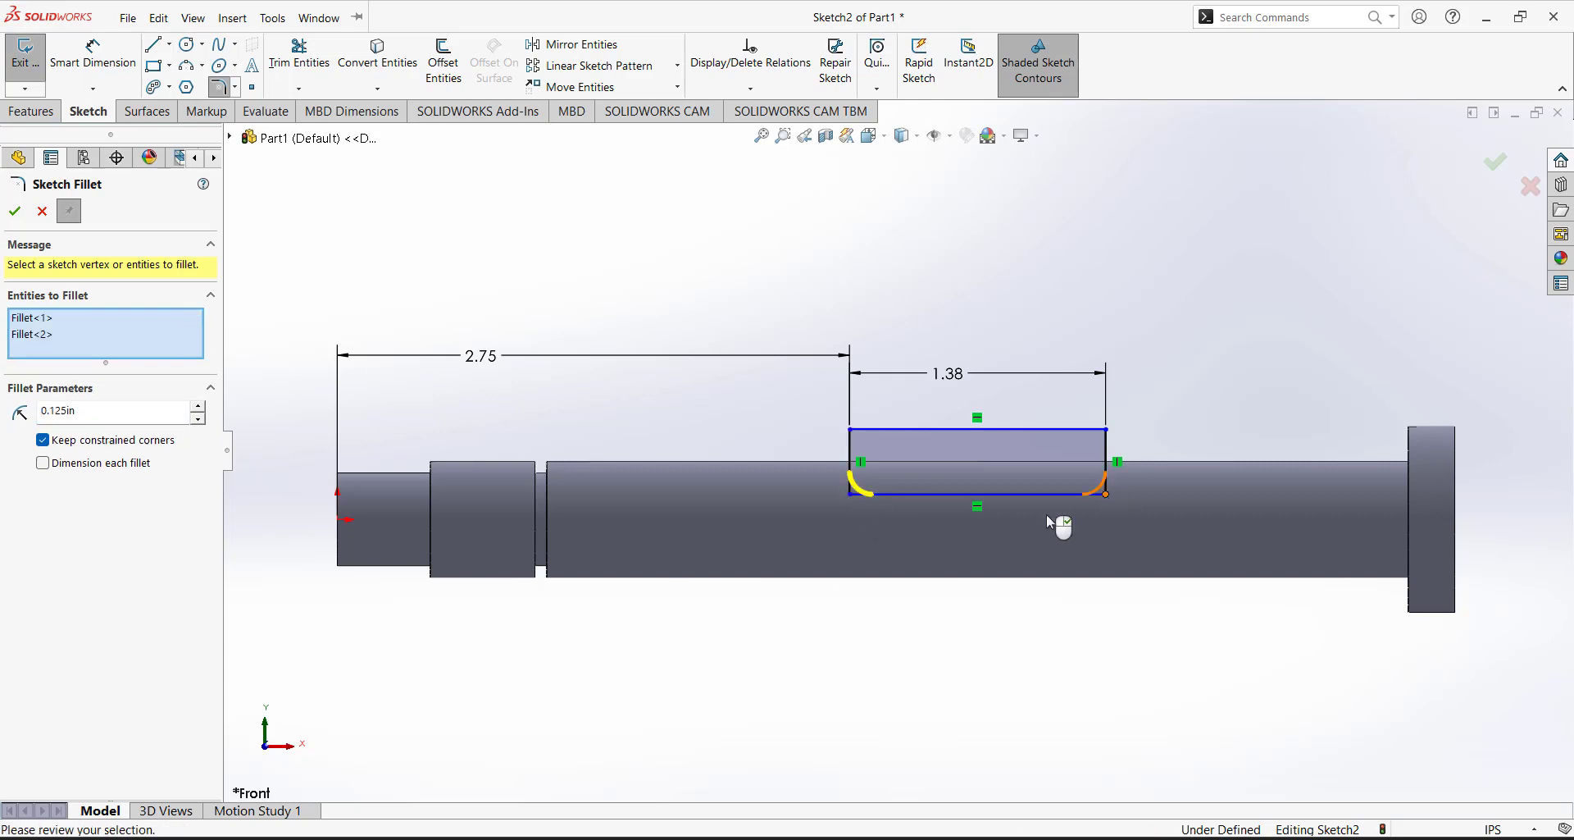
click(14, 213)
key(Escape)
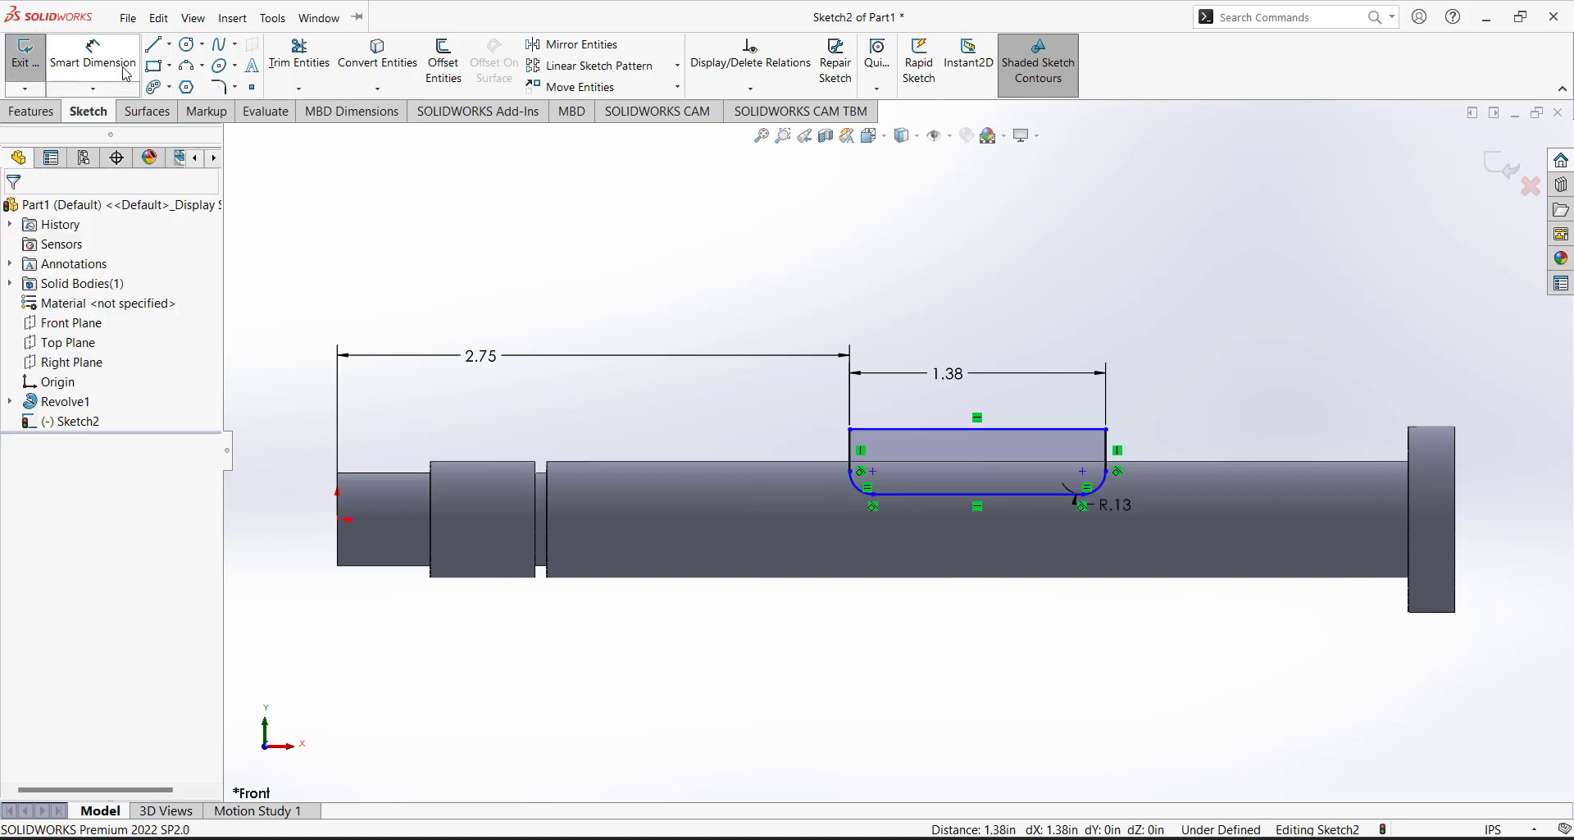
Dimension the profile's lower line 0.09 in below the shaft's upper edge and its upper line 0.25 in above that edge.
click(125, 72)
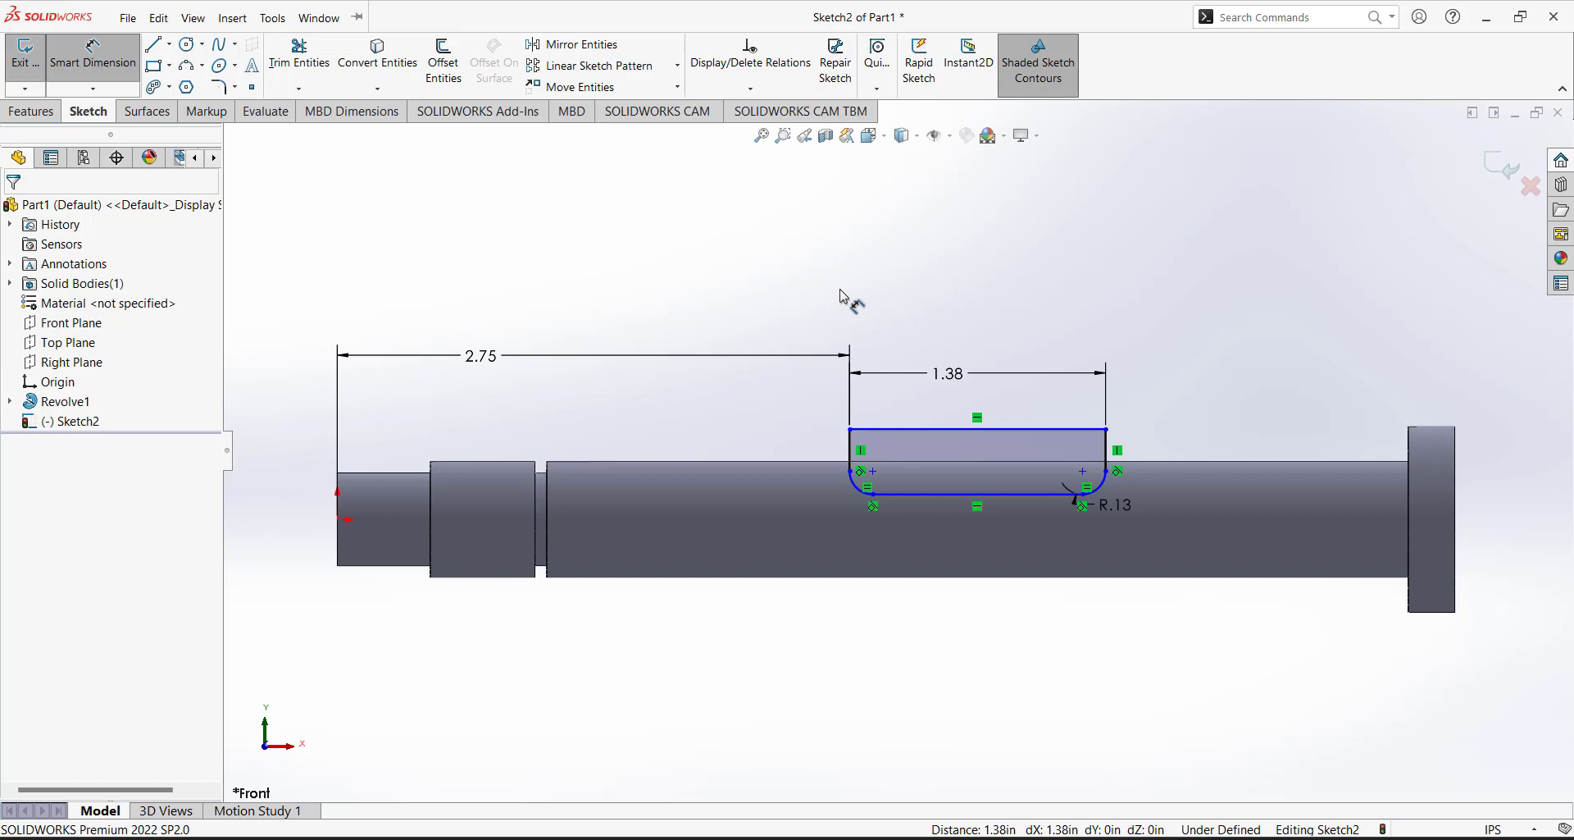
click(1083, 493)
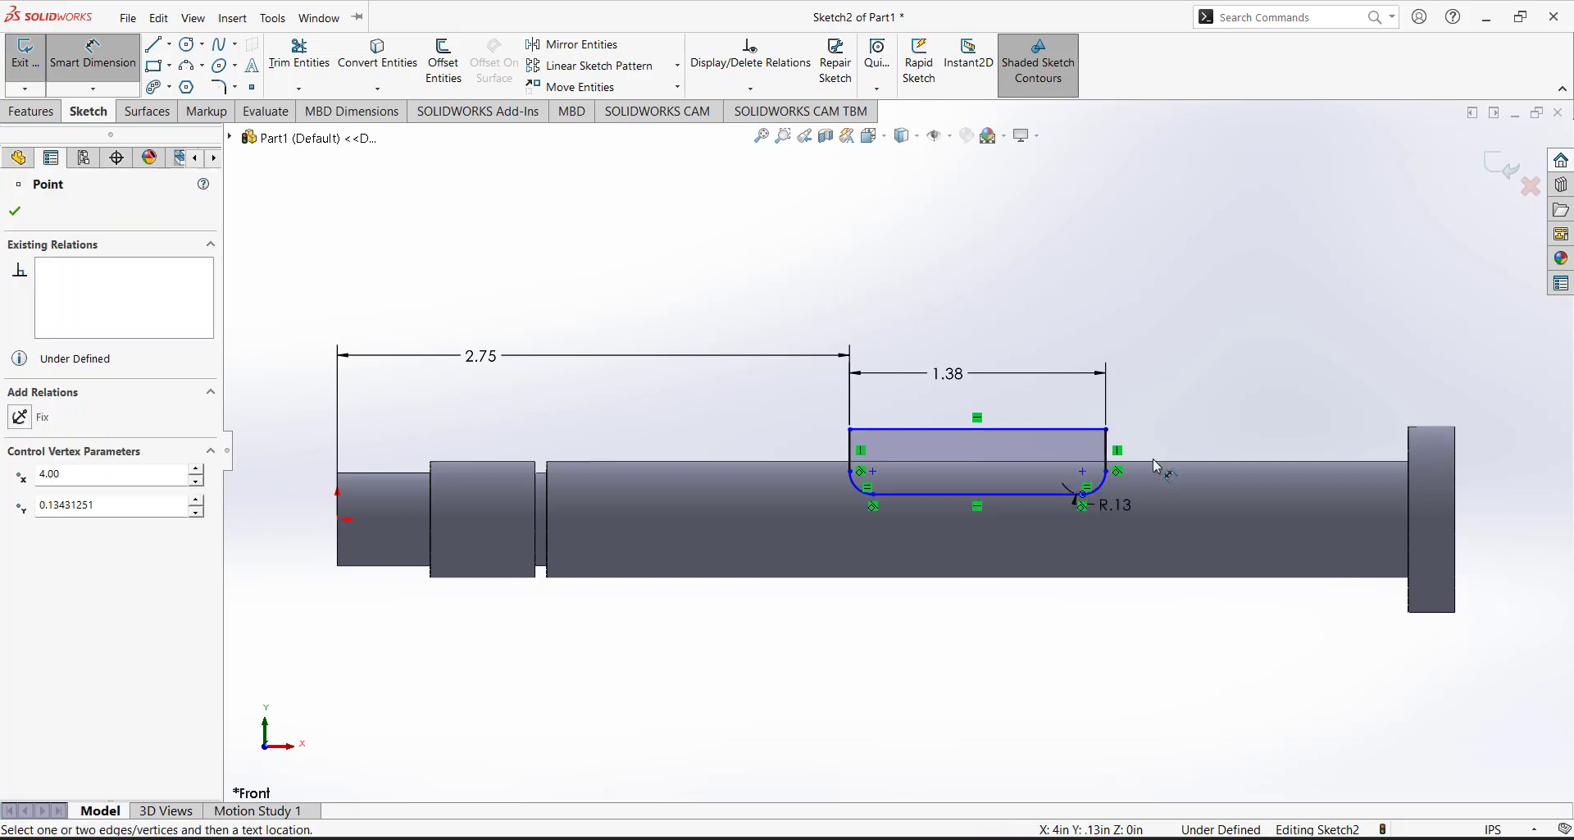
click(1153, 463)
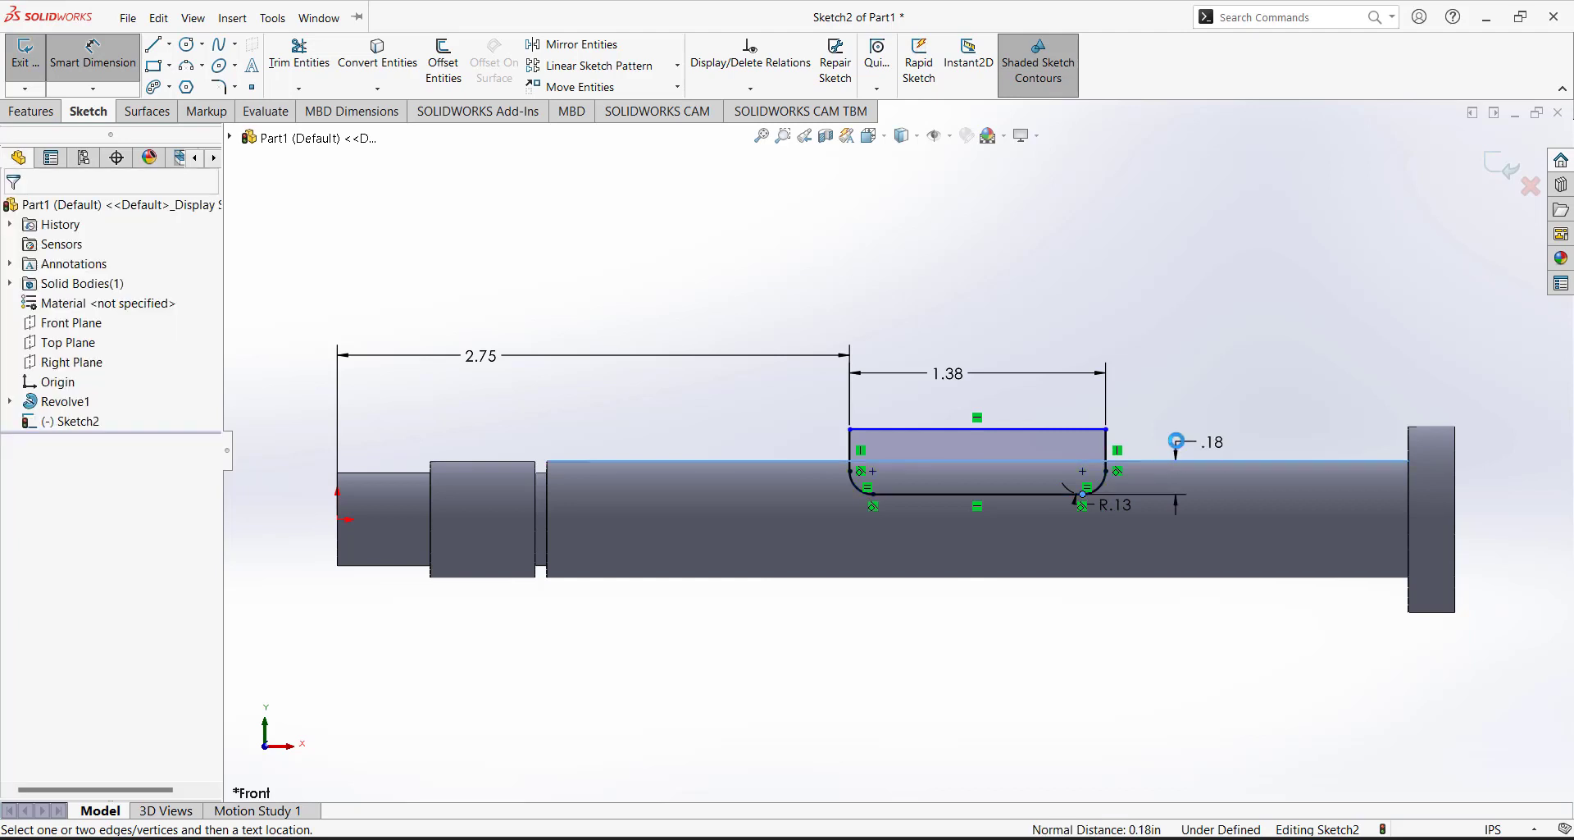
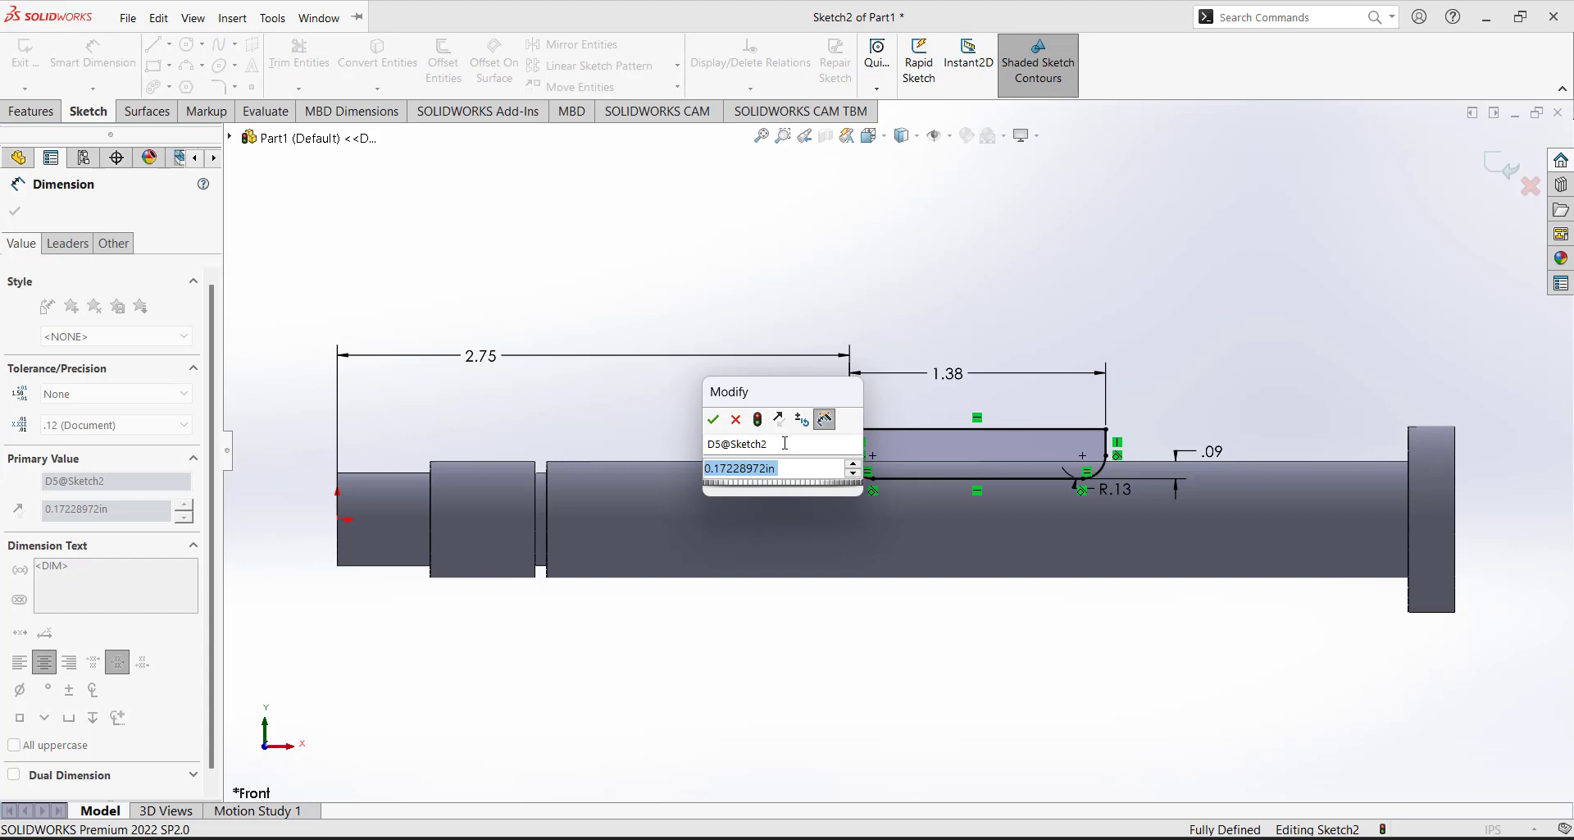
text(.25)
key(Return)
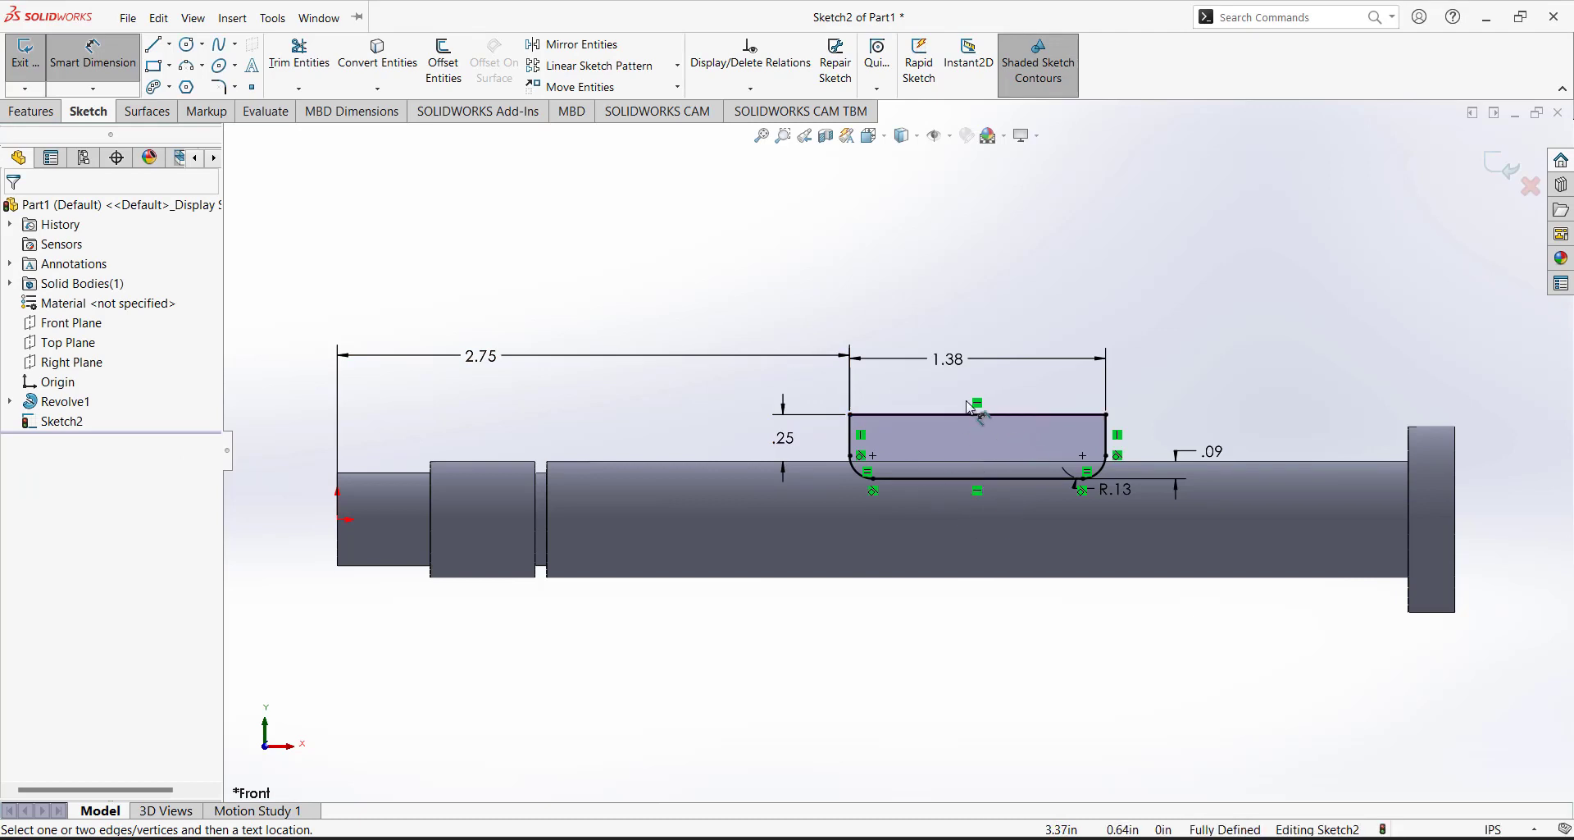
Try a profile height of 0.2 in above the shaft edge and set it back to 0.25 in.
double_click(791, 445)
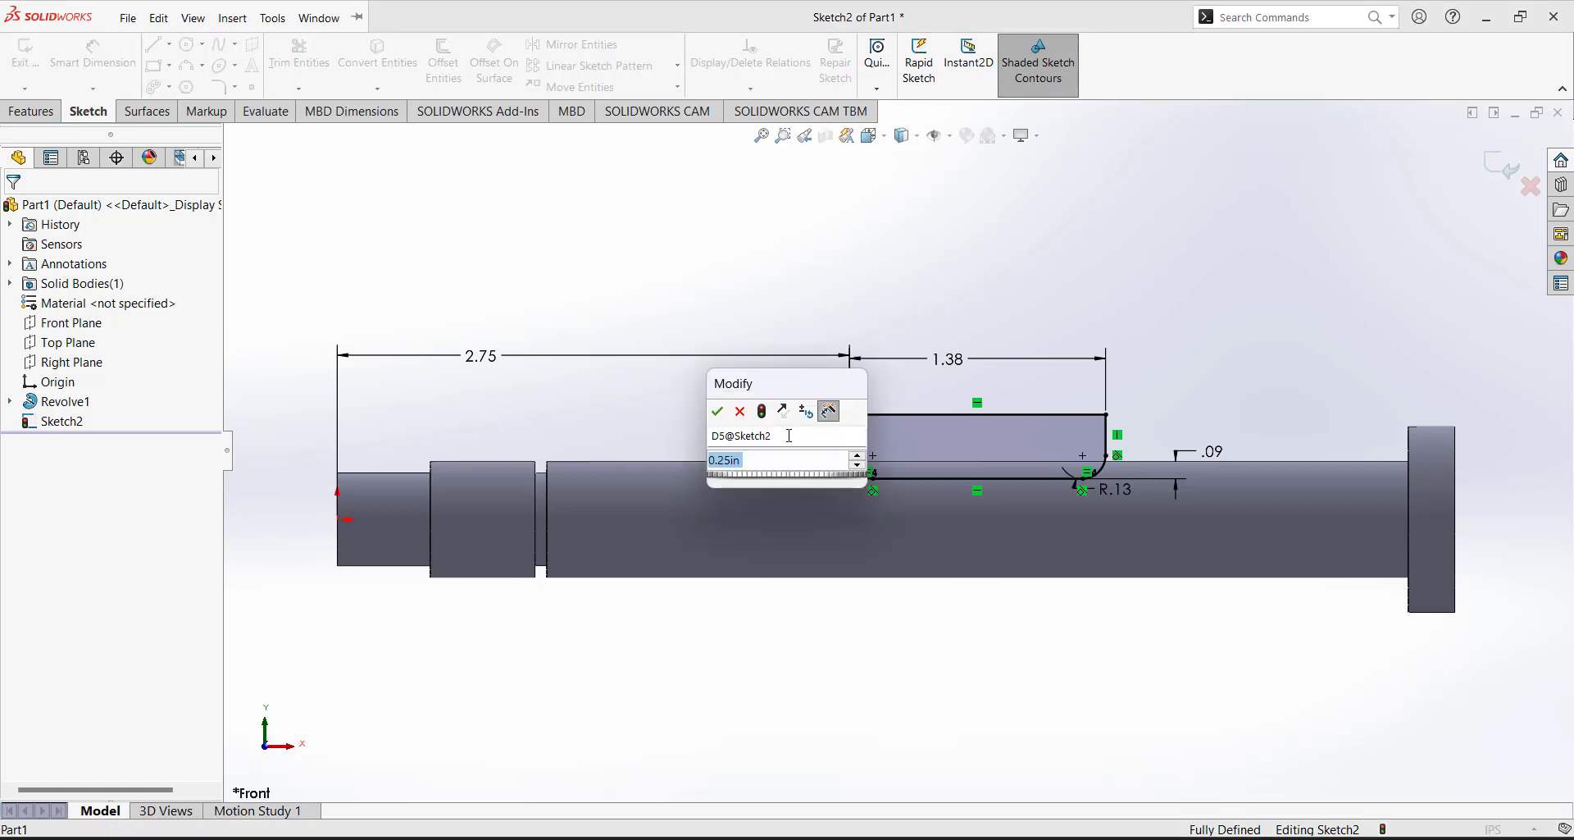
text(0.2)
key(Return)
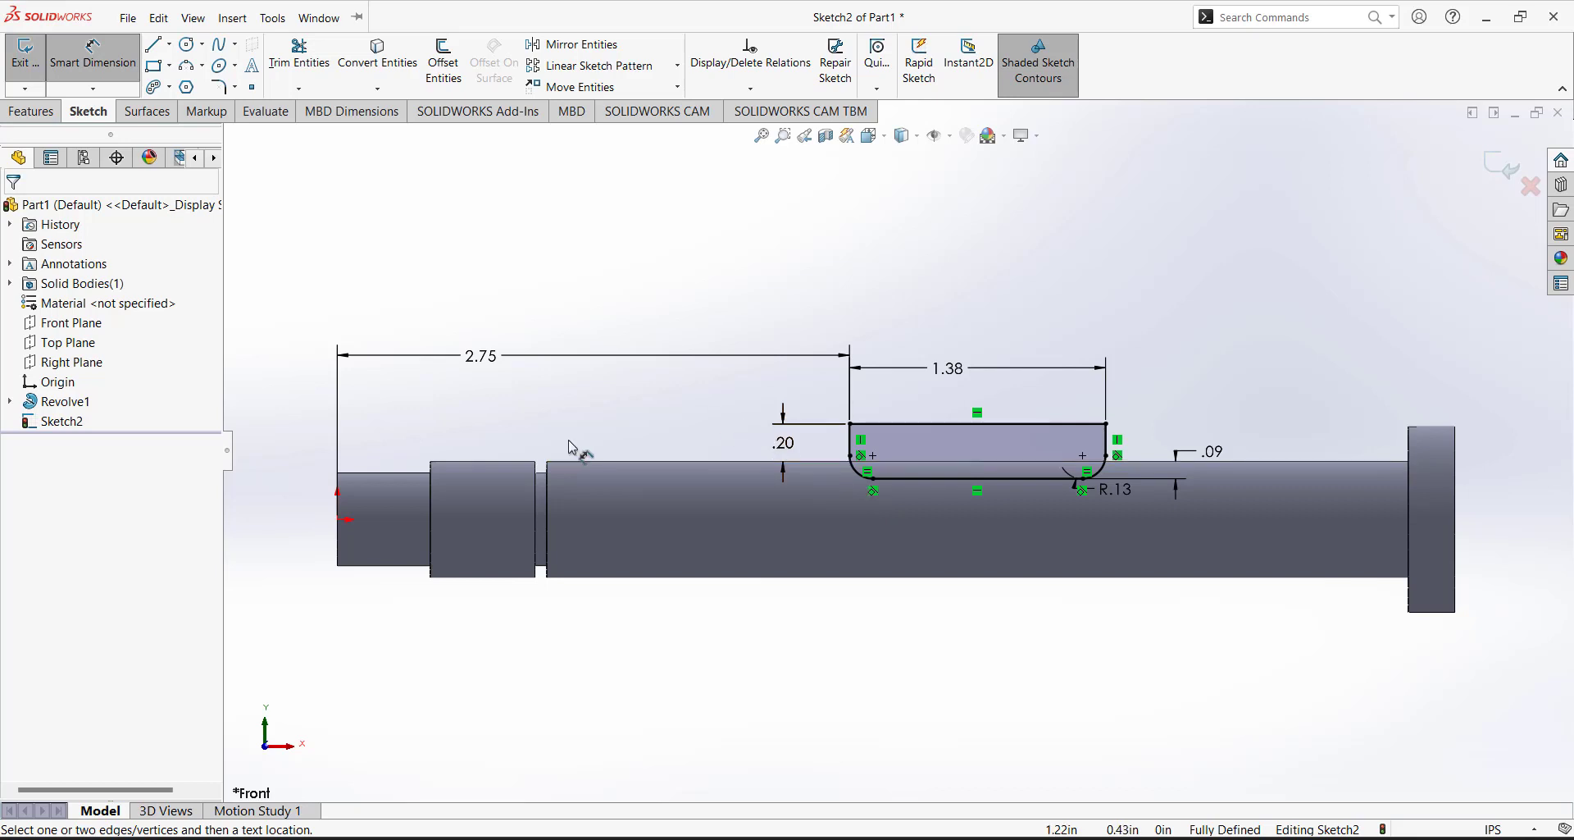
click(791, 448)
double_click(792, 448)
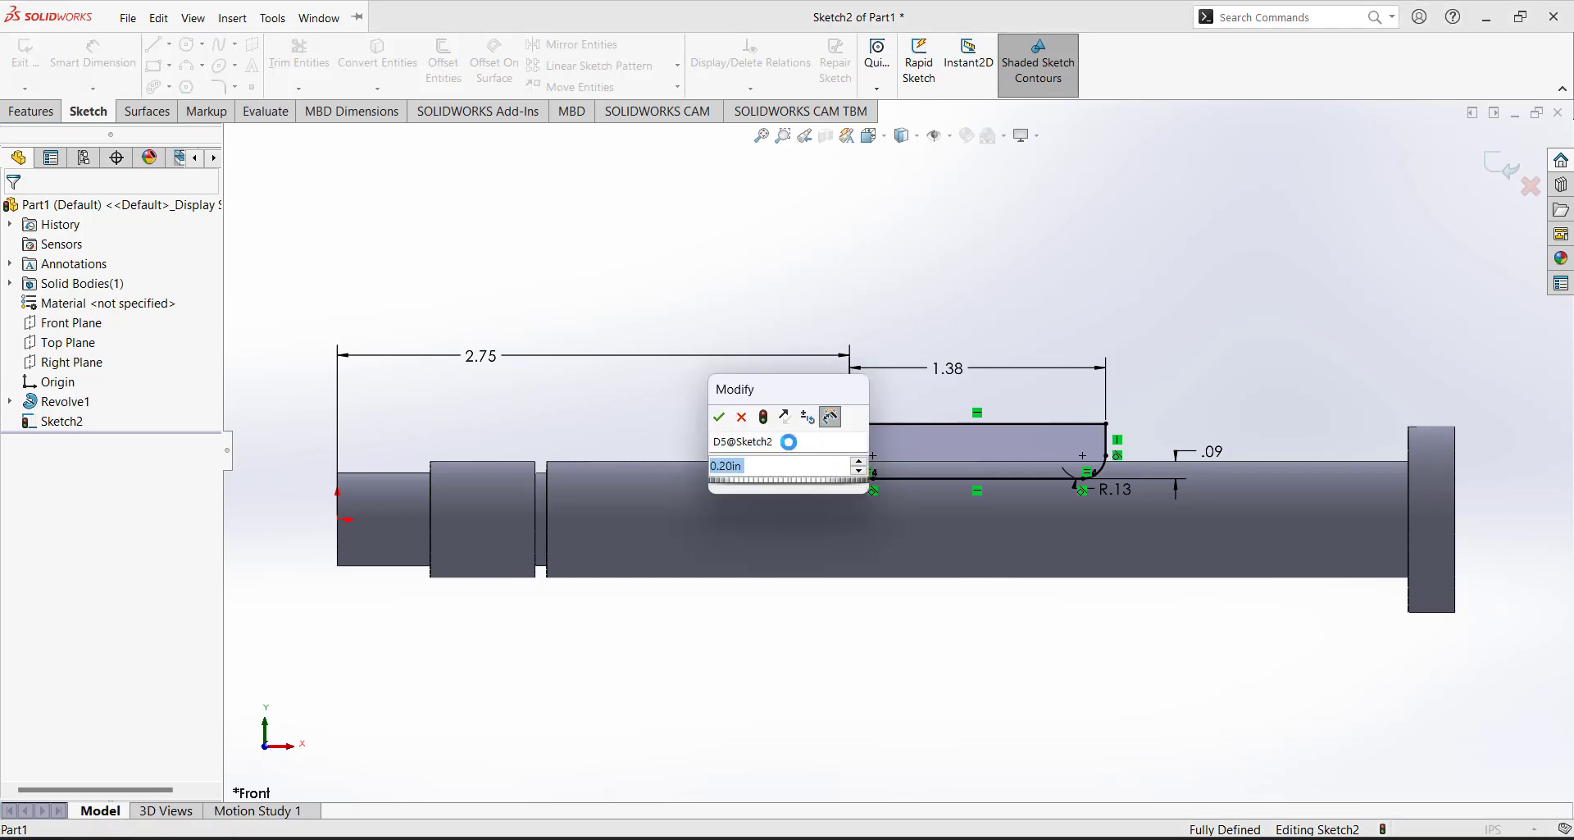
text(0.25)
key(Return)
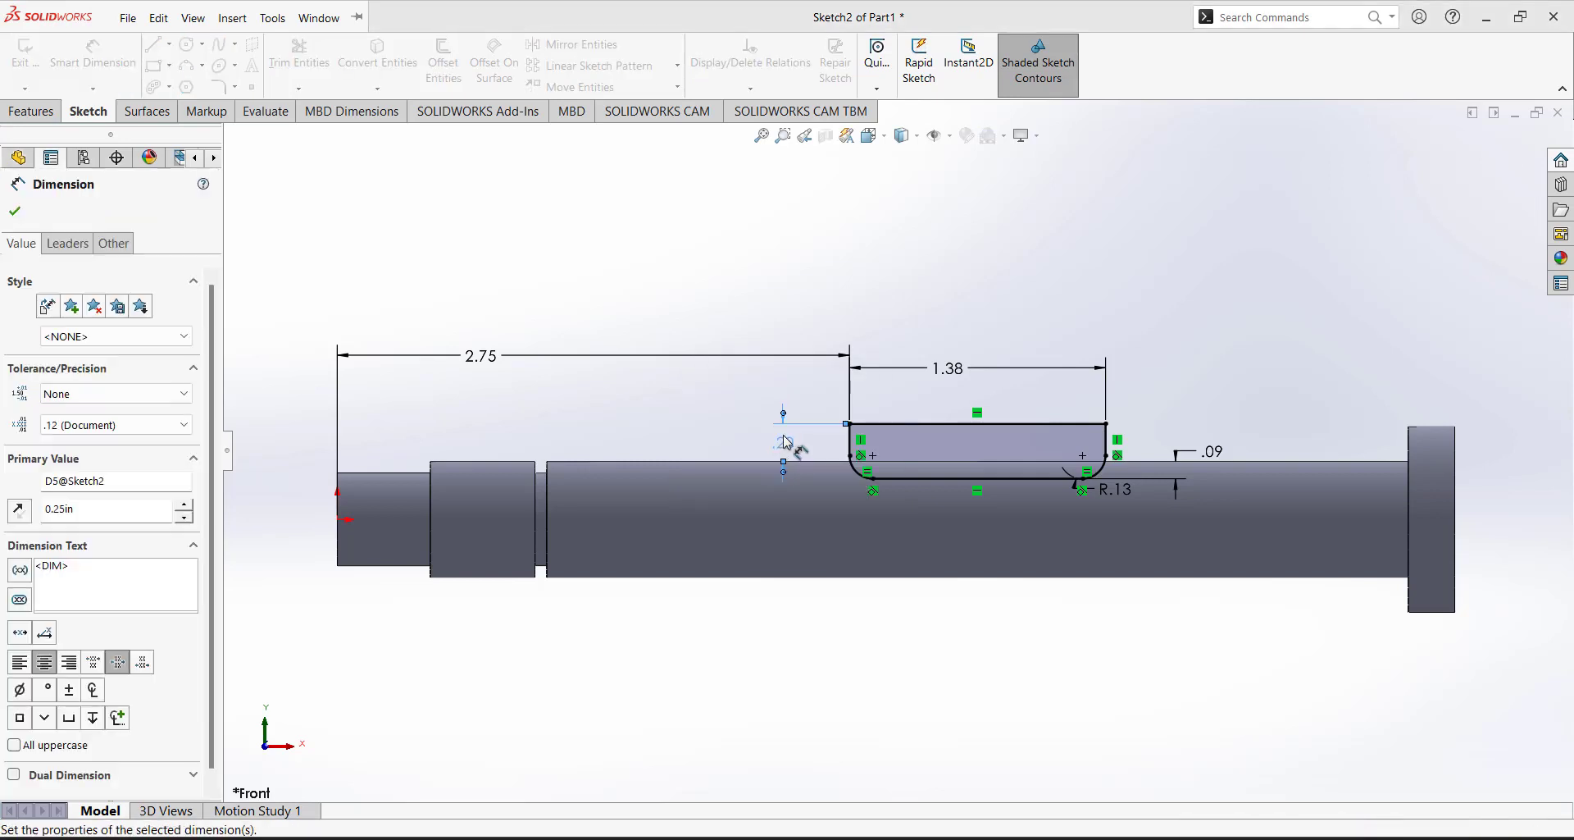
Try a profile height of 1 in above the shaft edge and return it to 0.25 in.
double_click(788, 446)
text(1)
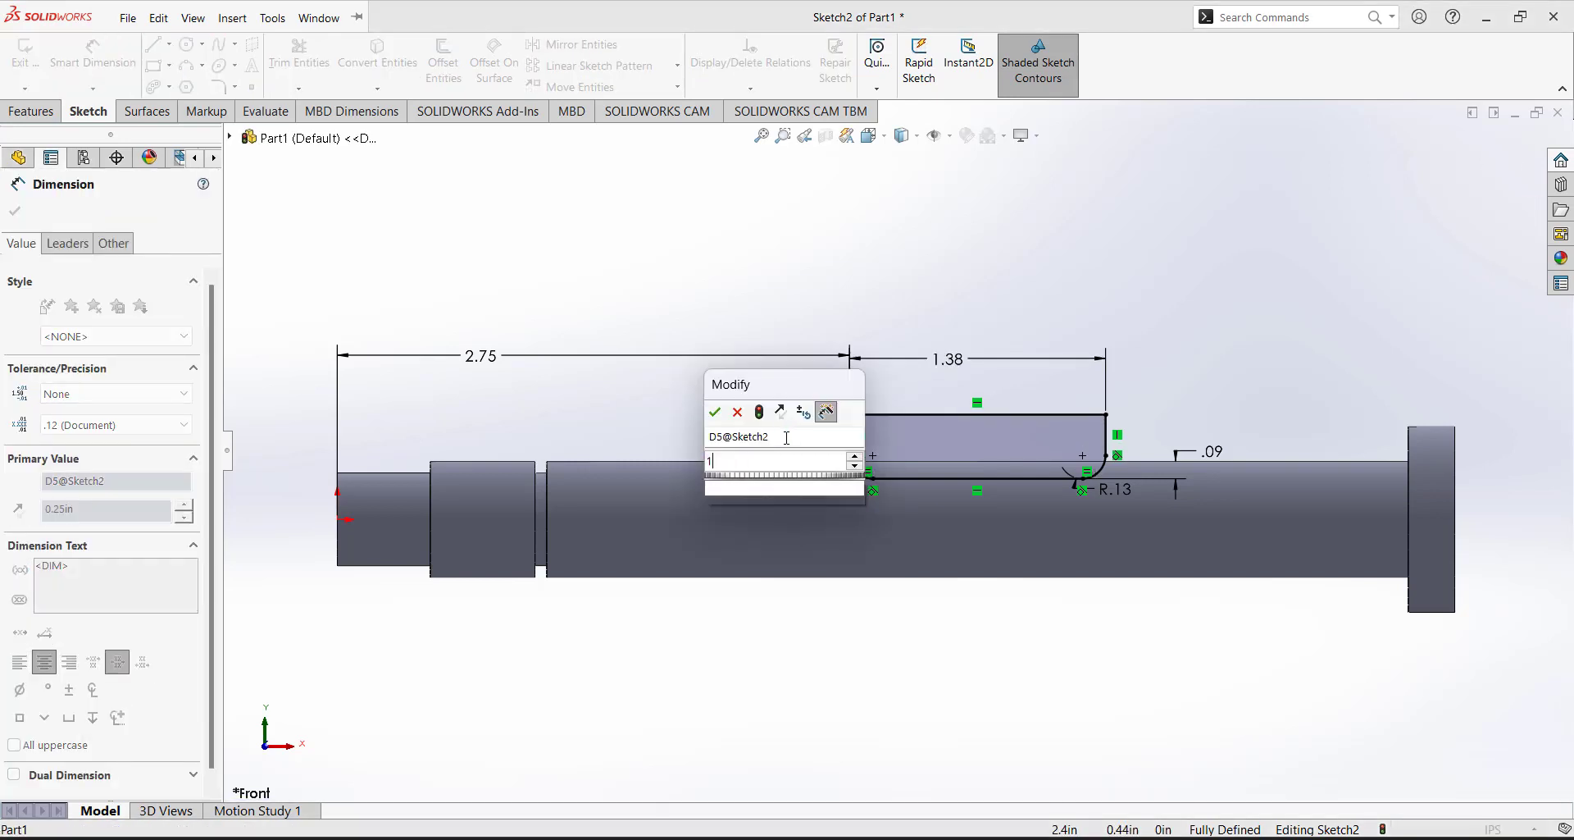
key(Return)
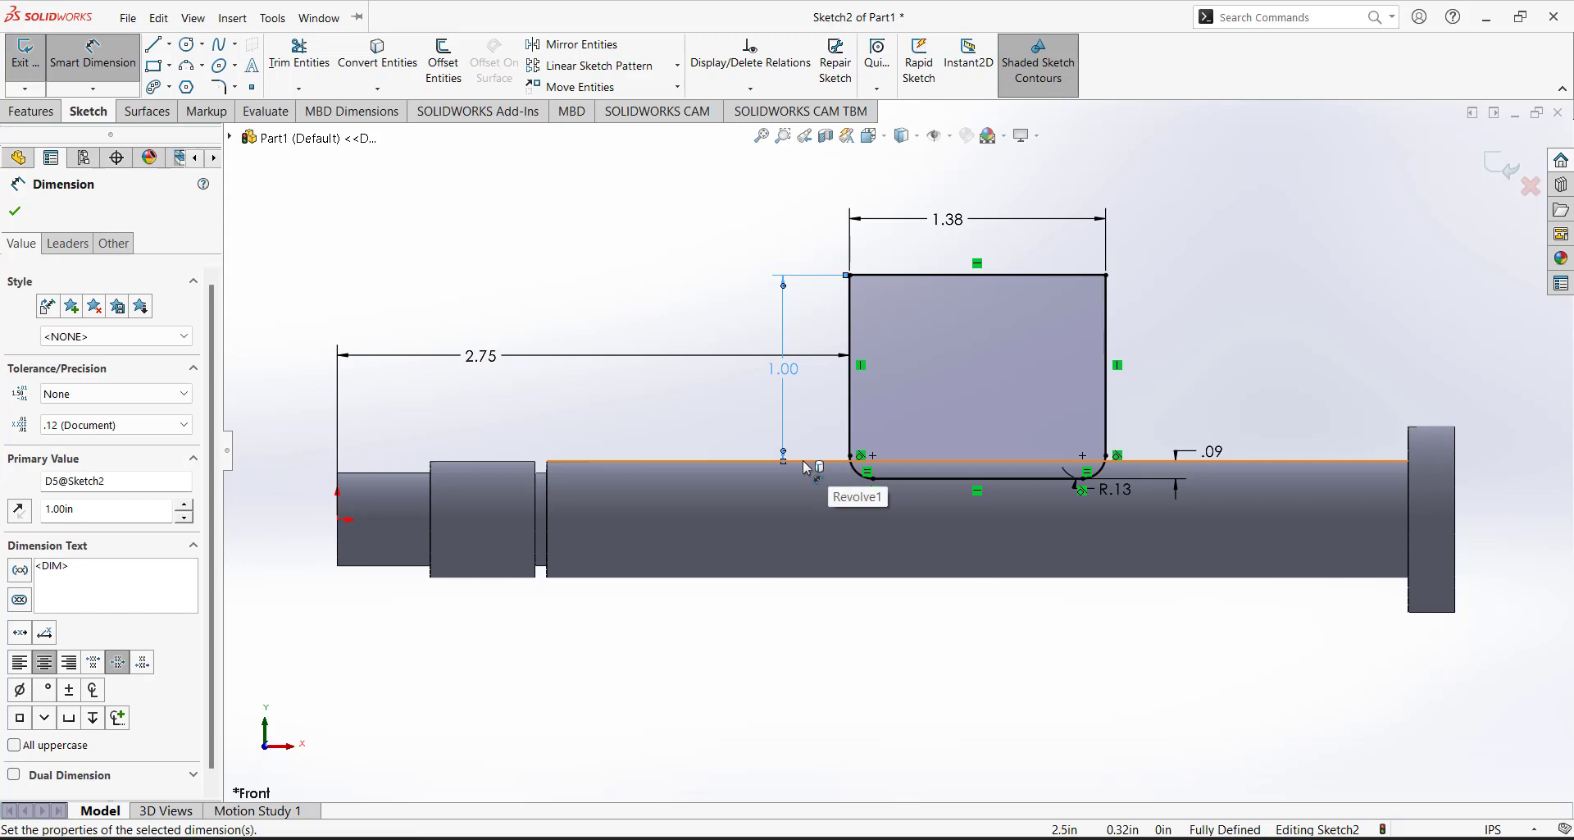
double_click(787, 368)
text(.25)
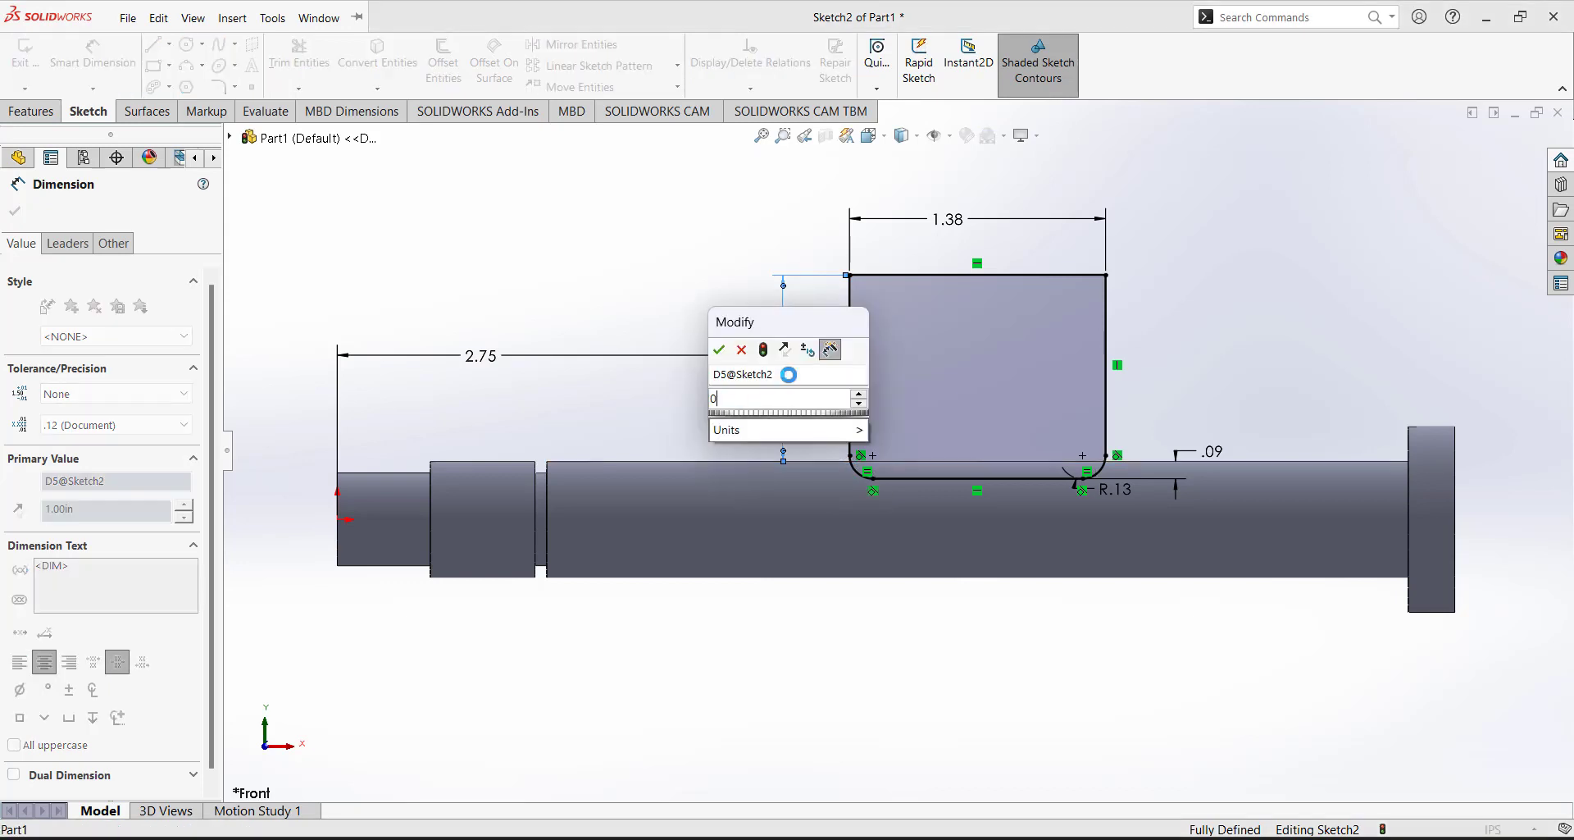
key(Return)
click(704, 261)
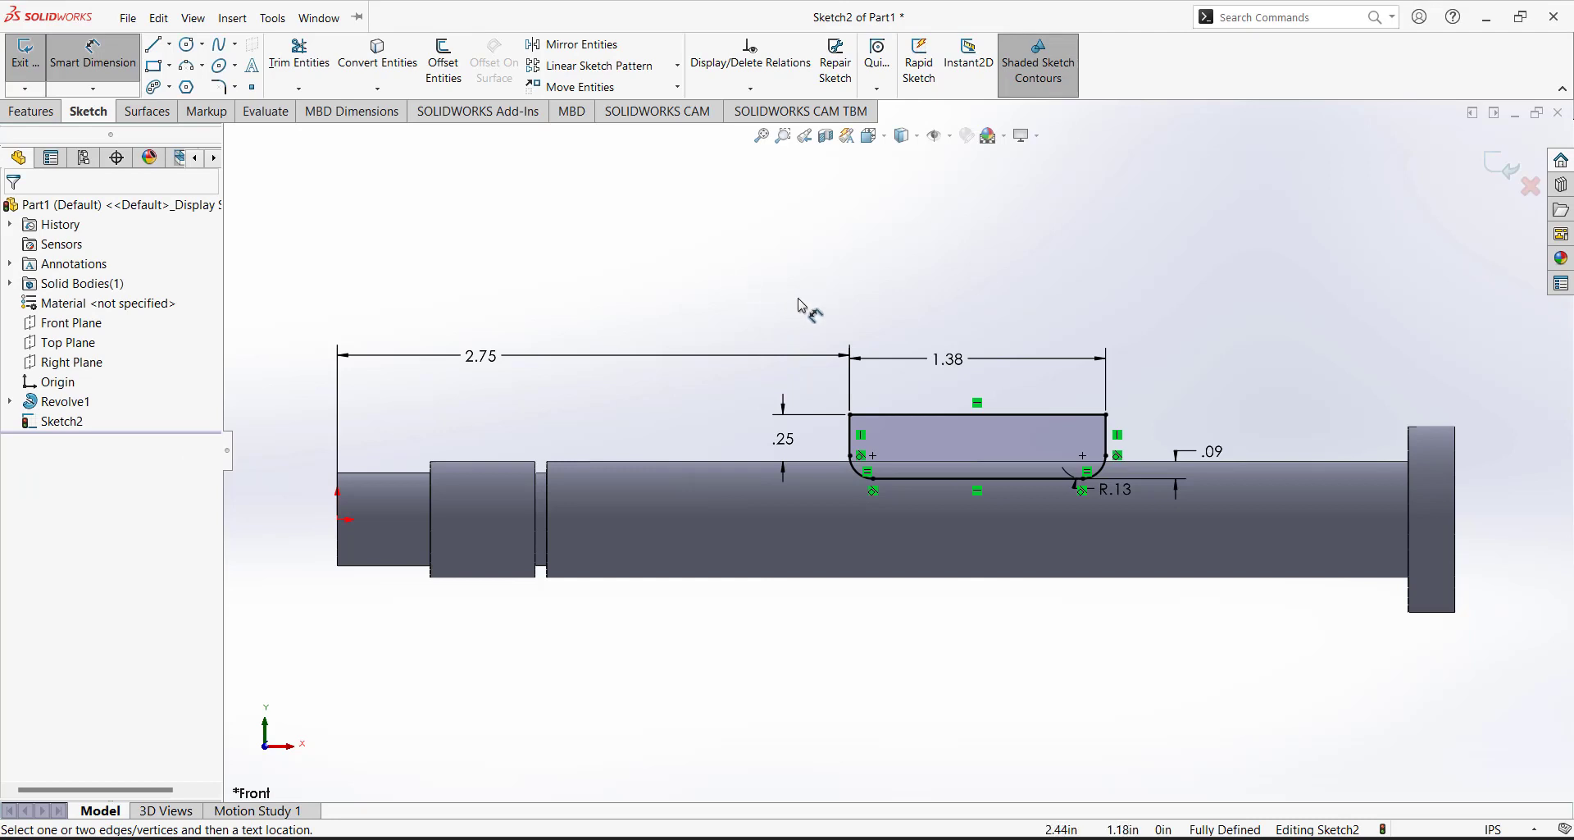
key(Escape)
Finish the slot sketch and start an extruded cut from it with the Mid Plane end condition.
mouse_move(809, 309)
middle_down()
mouse_move(741, 350)
mouse_move(779, 386)
middle_up()
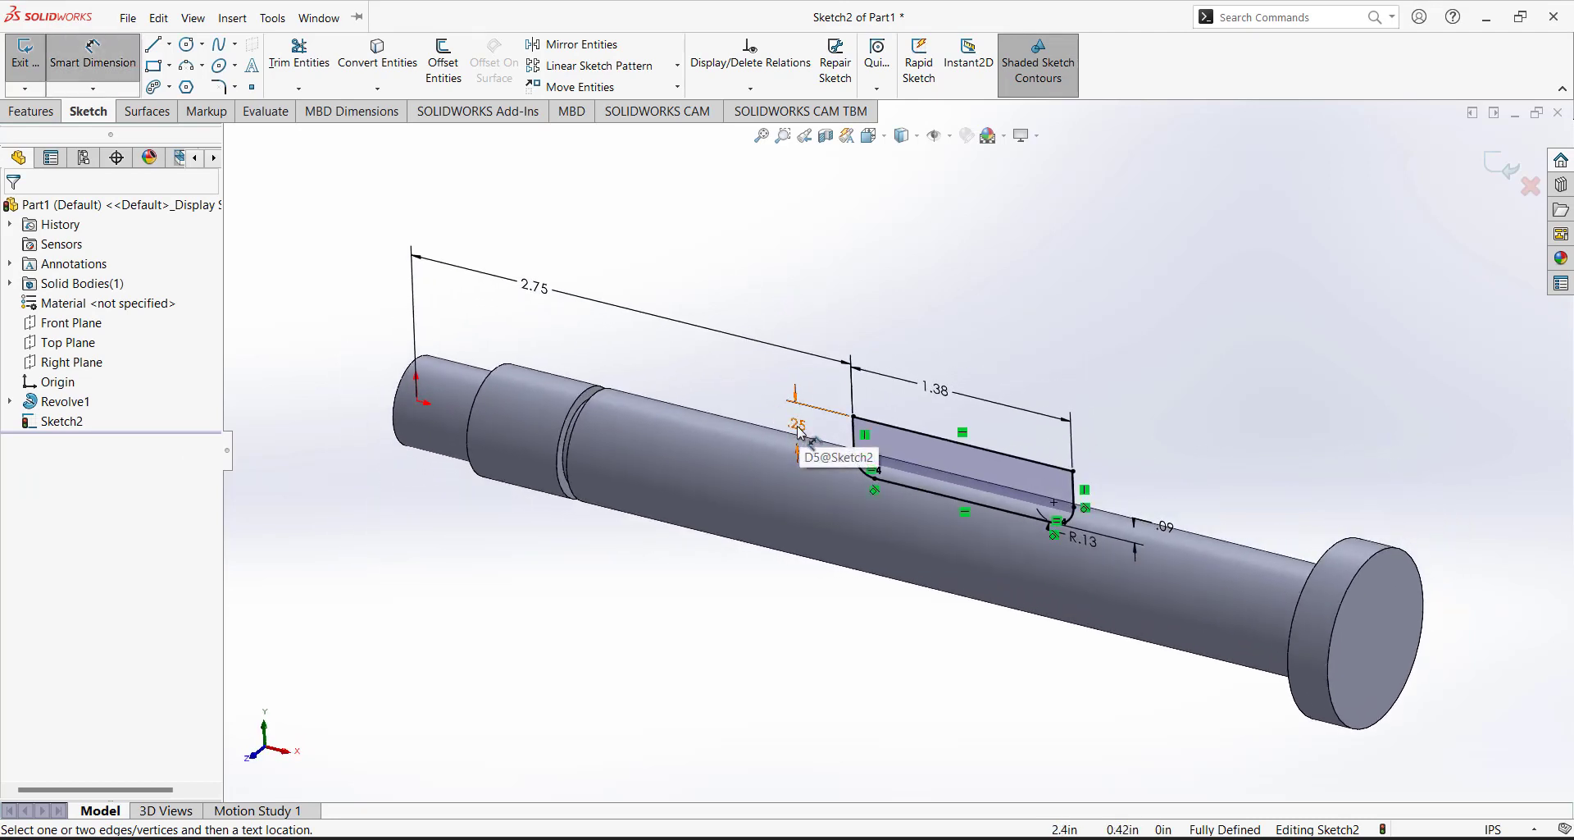
click(25, 56)
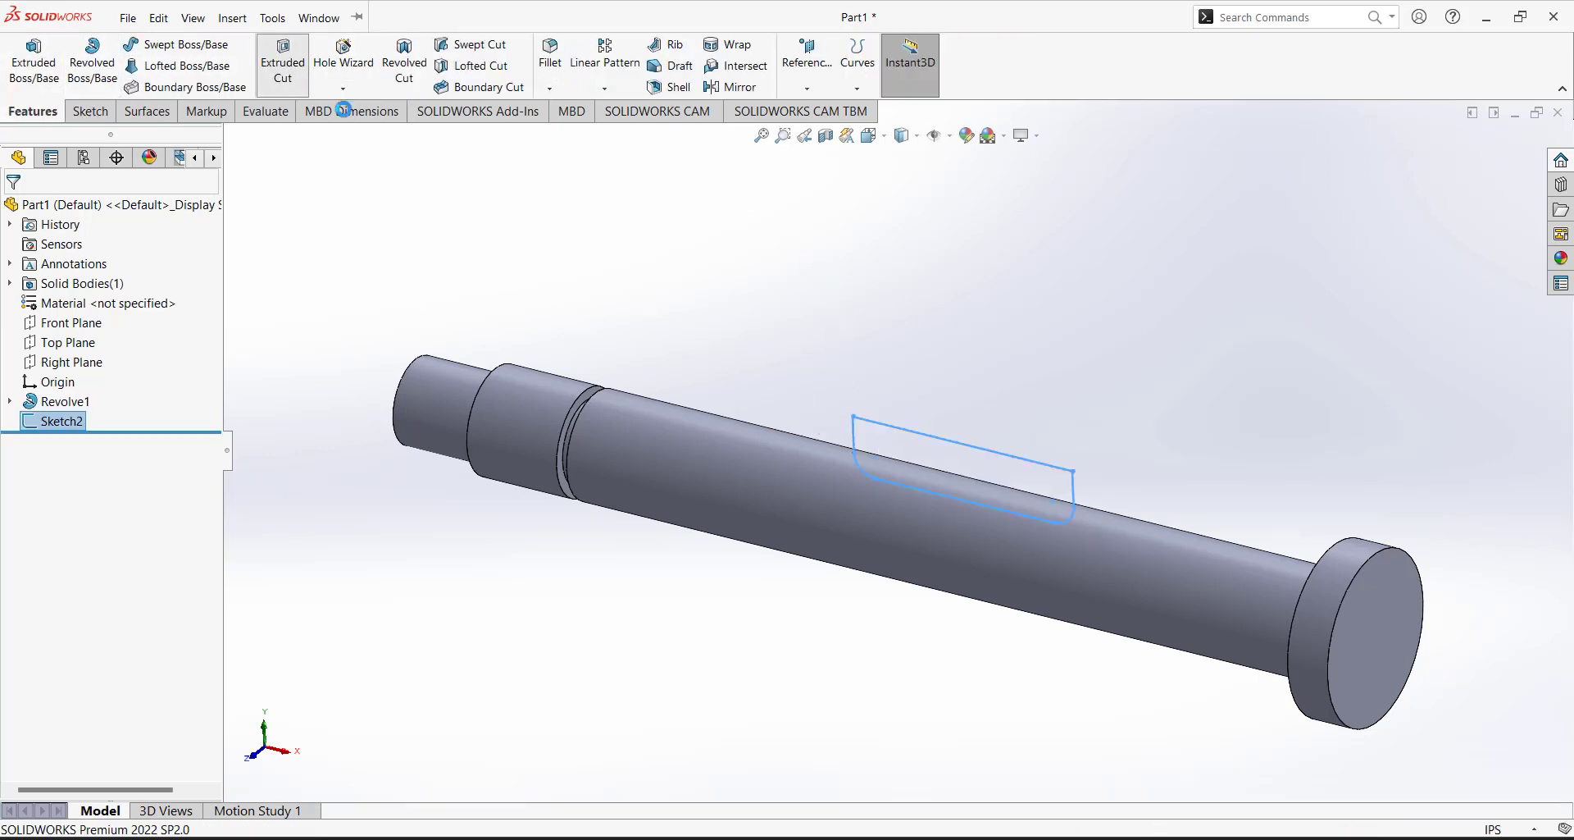
click(283, 62)
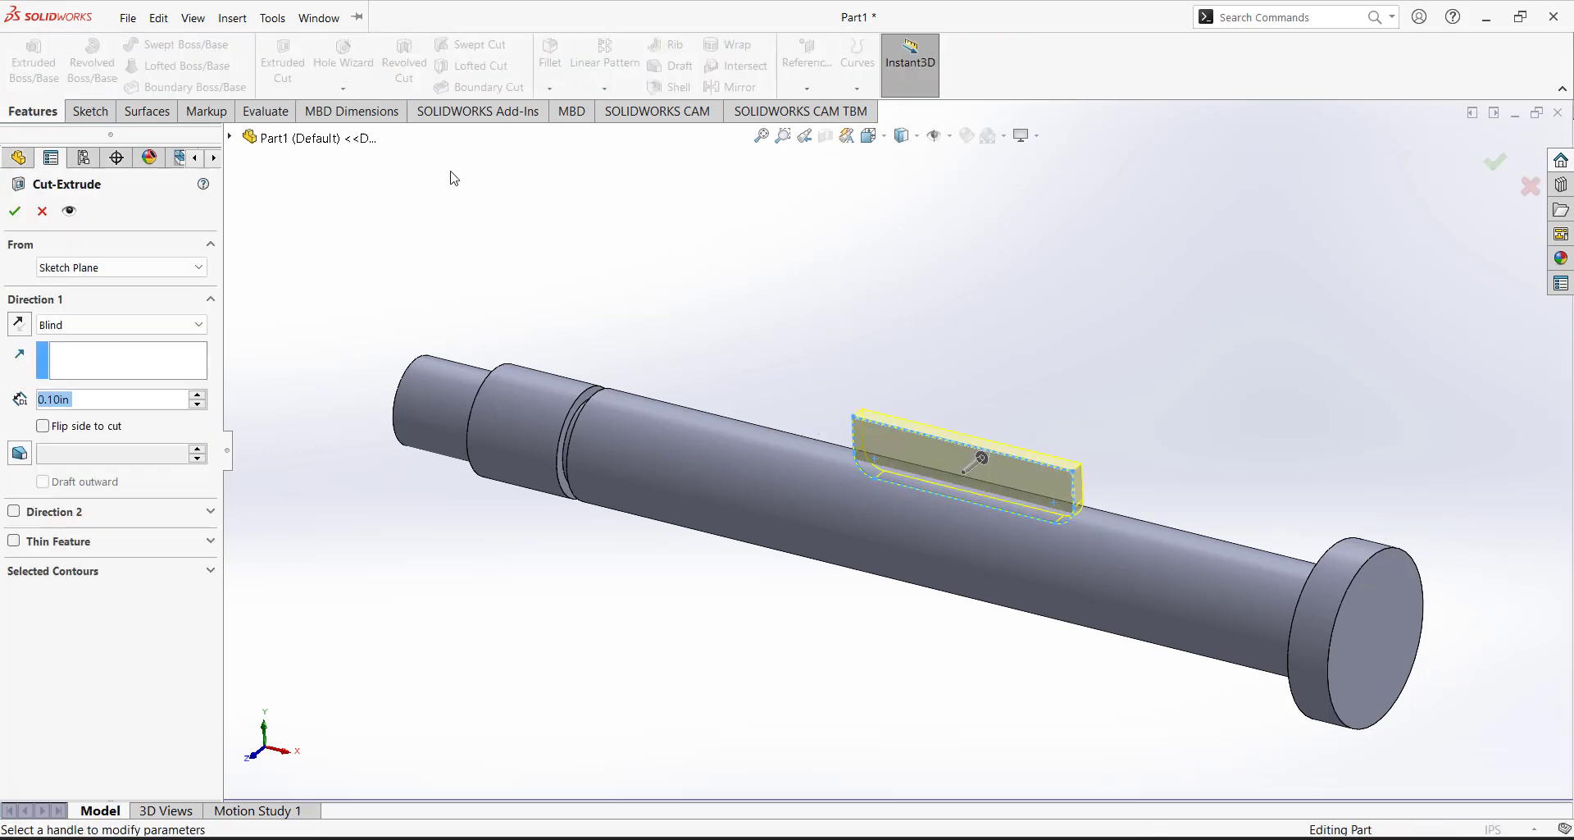
click(59, 325)
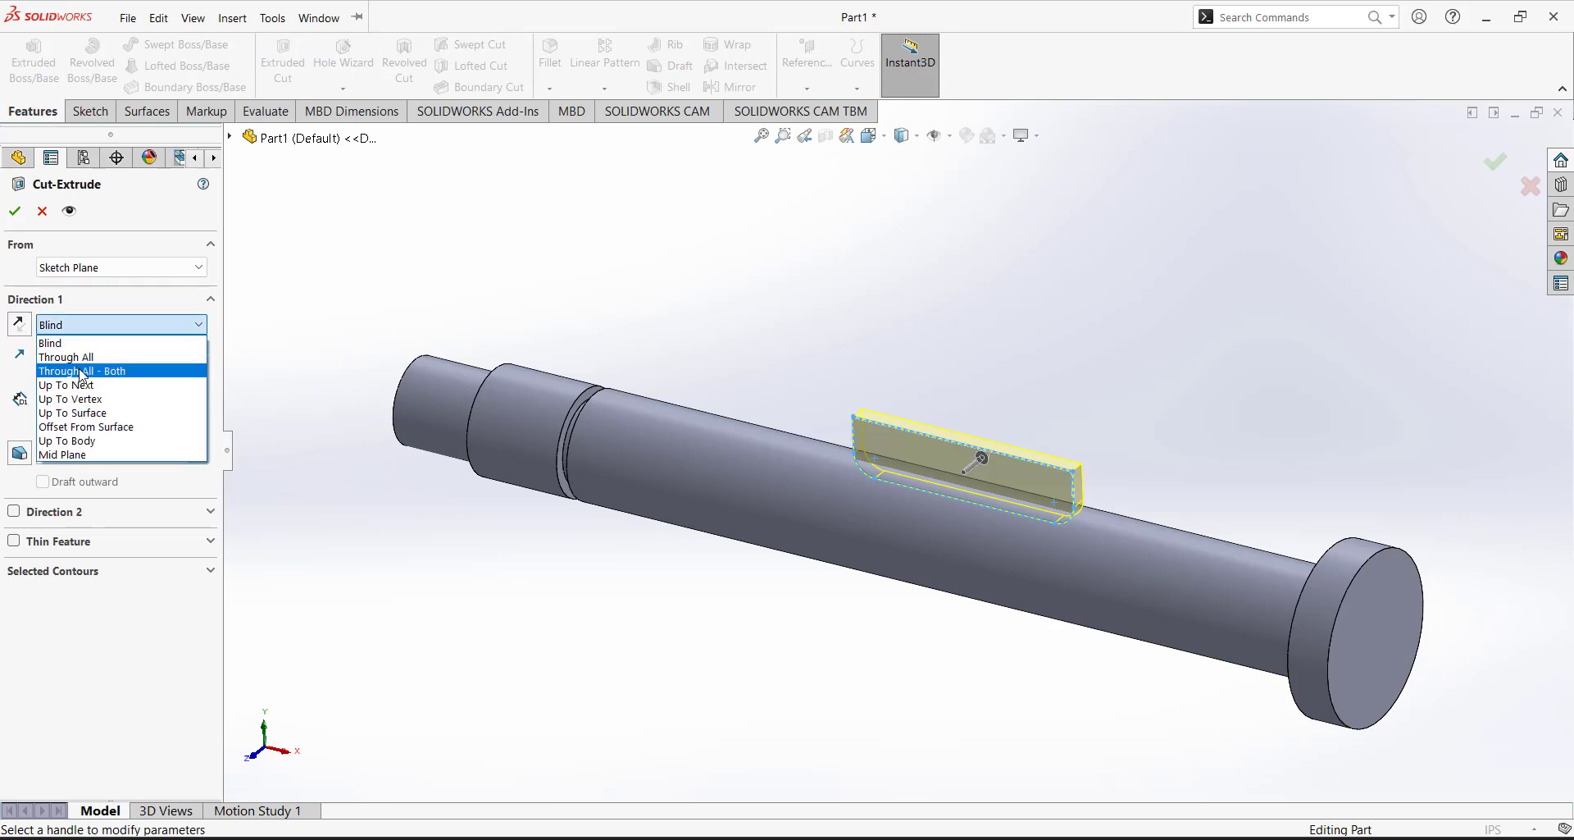
click(82, 370)
click(99, 318)
click(145, 453)
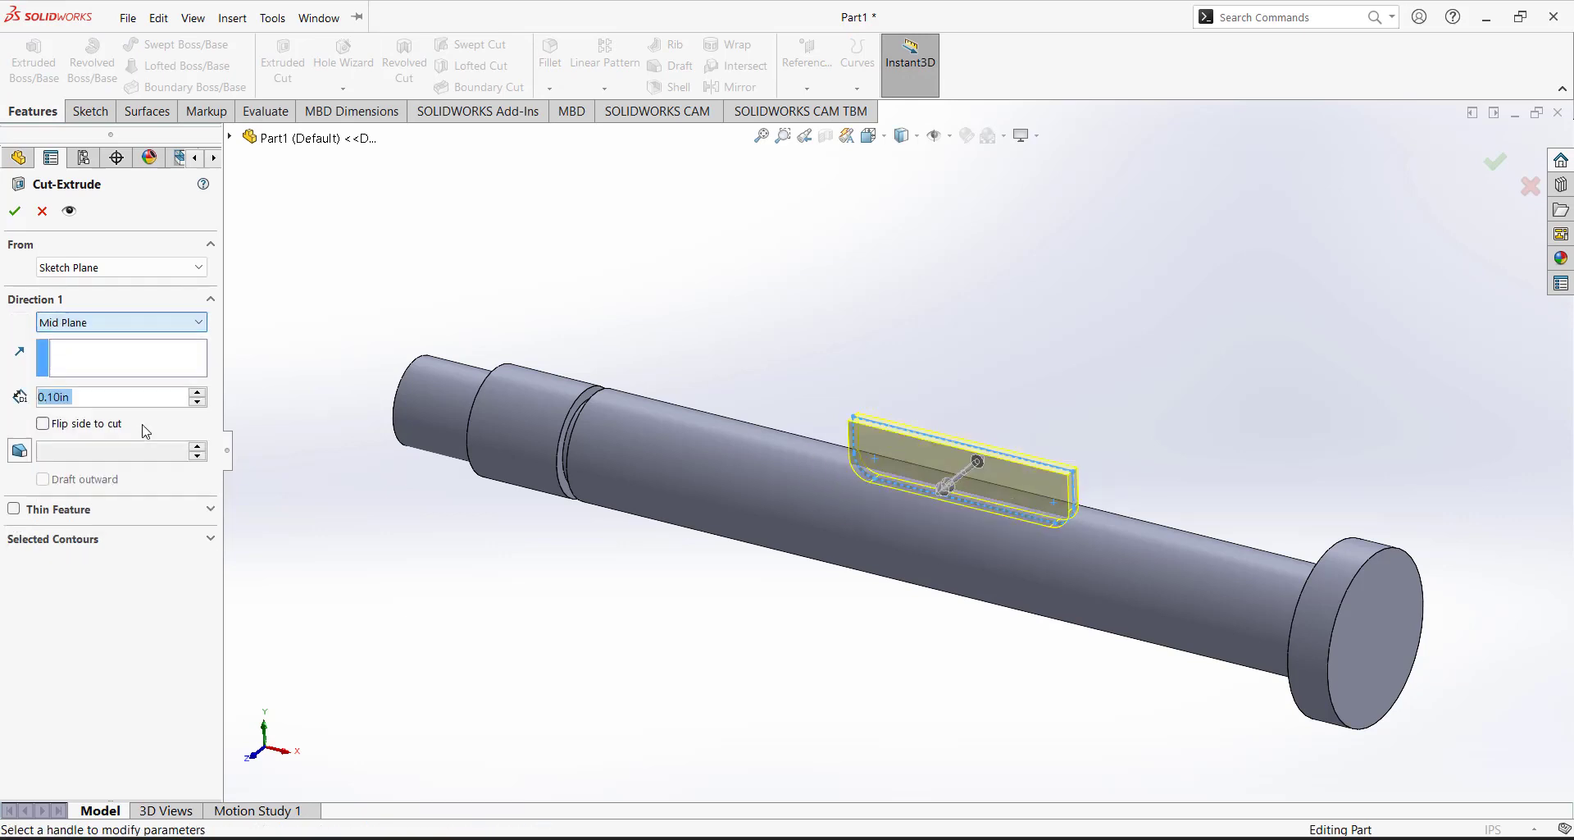
Set the mid-plane cut's depth to 0.1875 in and create the keyway in the shaft.
middle_drag(861, 319, 872, 445)
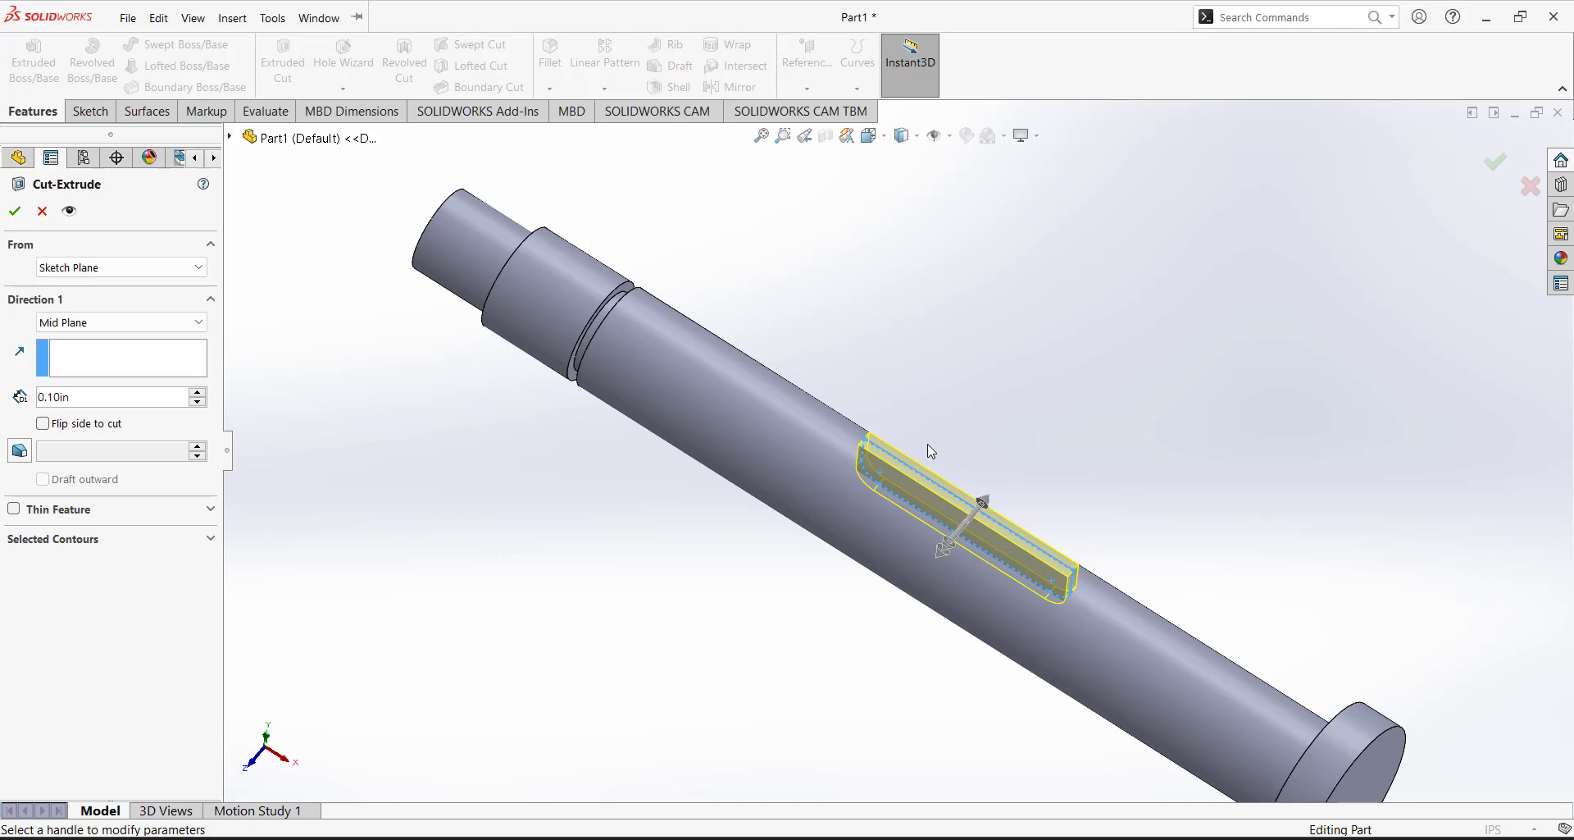
double_click(163, 398)
text(0.18)
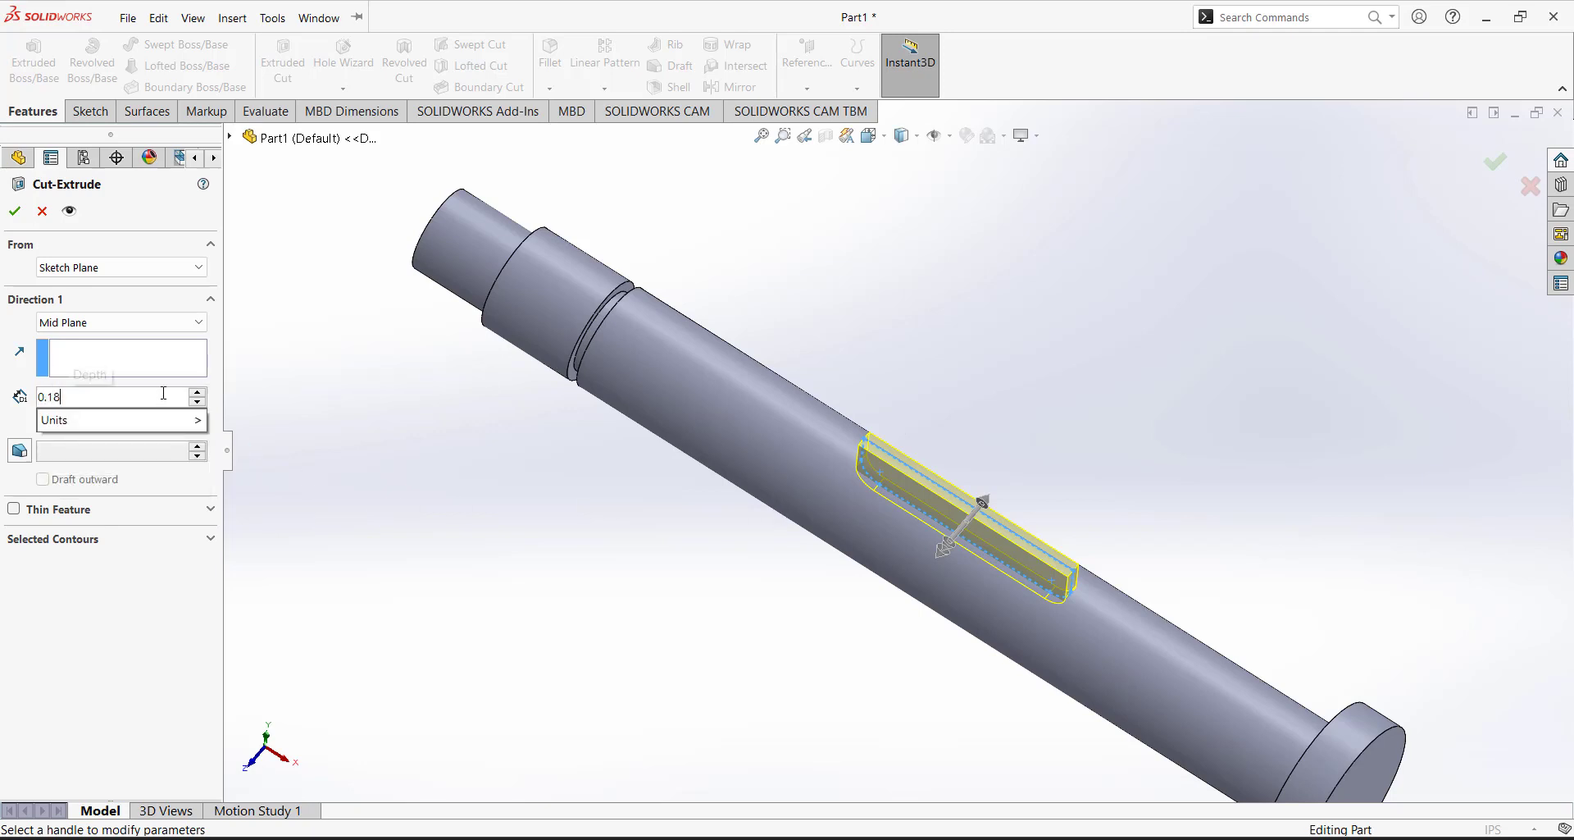
text(75)
key(Return)
click(14, 211)
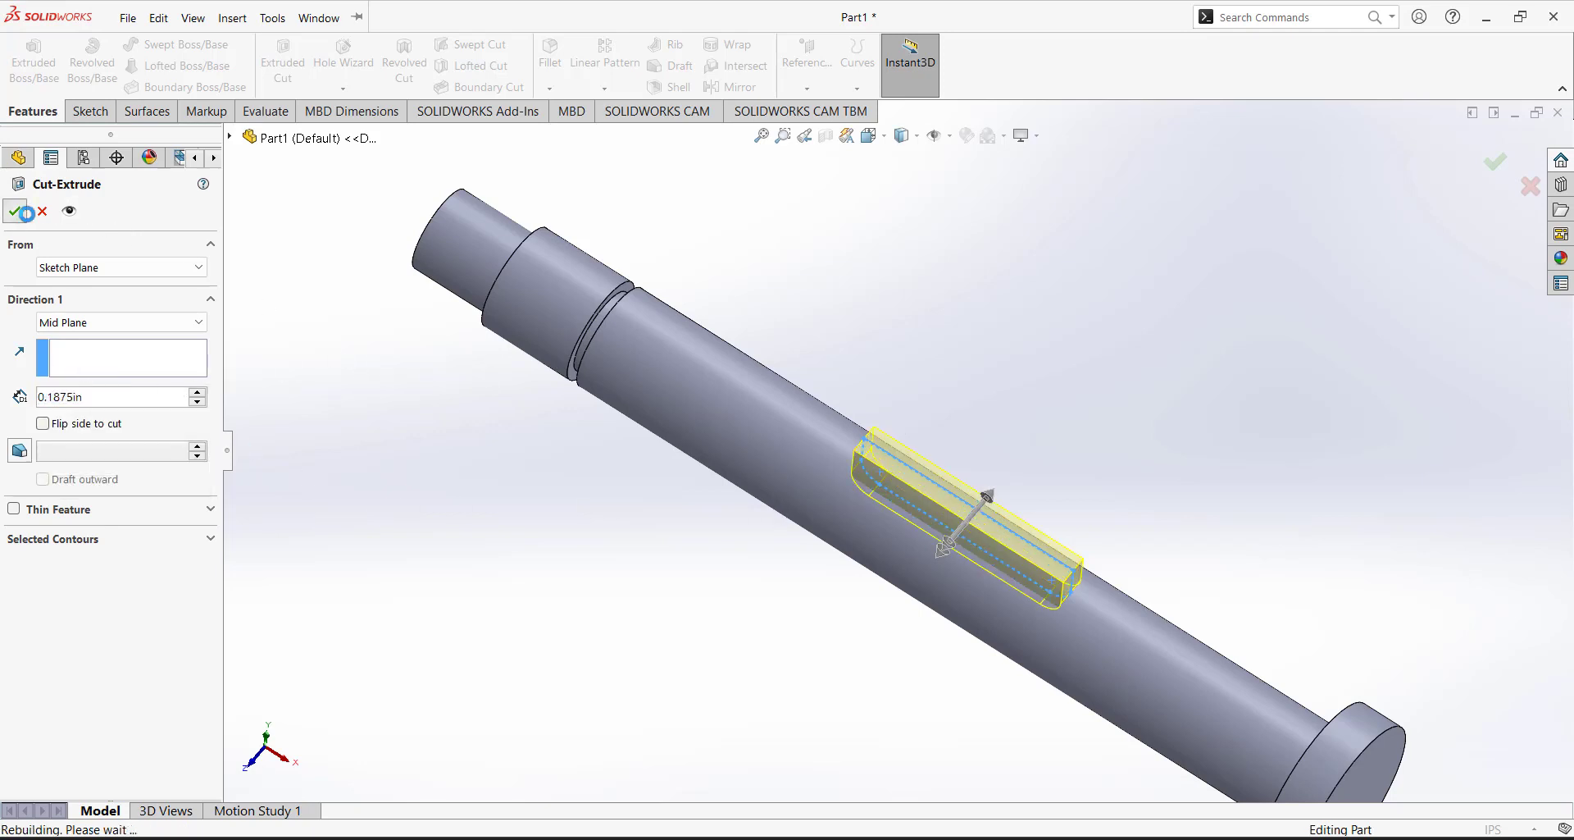
Start a new sketch on the flat end face of the shaft's smallest-diameter step.
key(z)
middle_drag(630, 408, 735, 382)
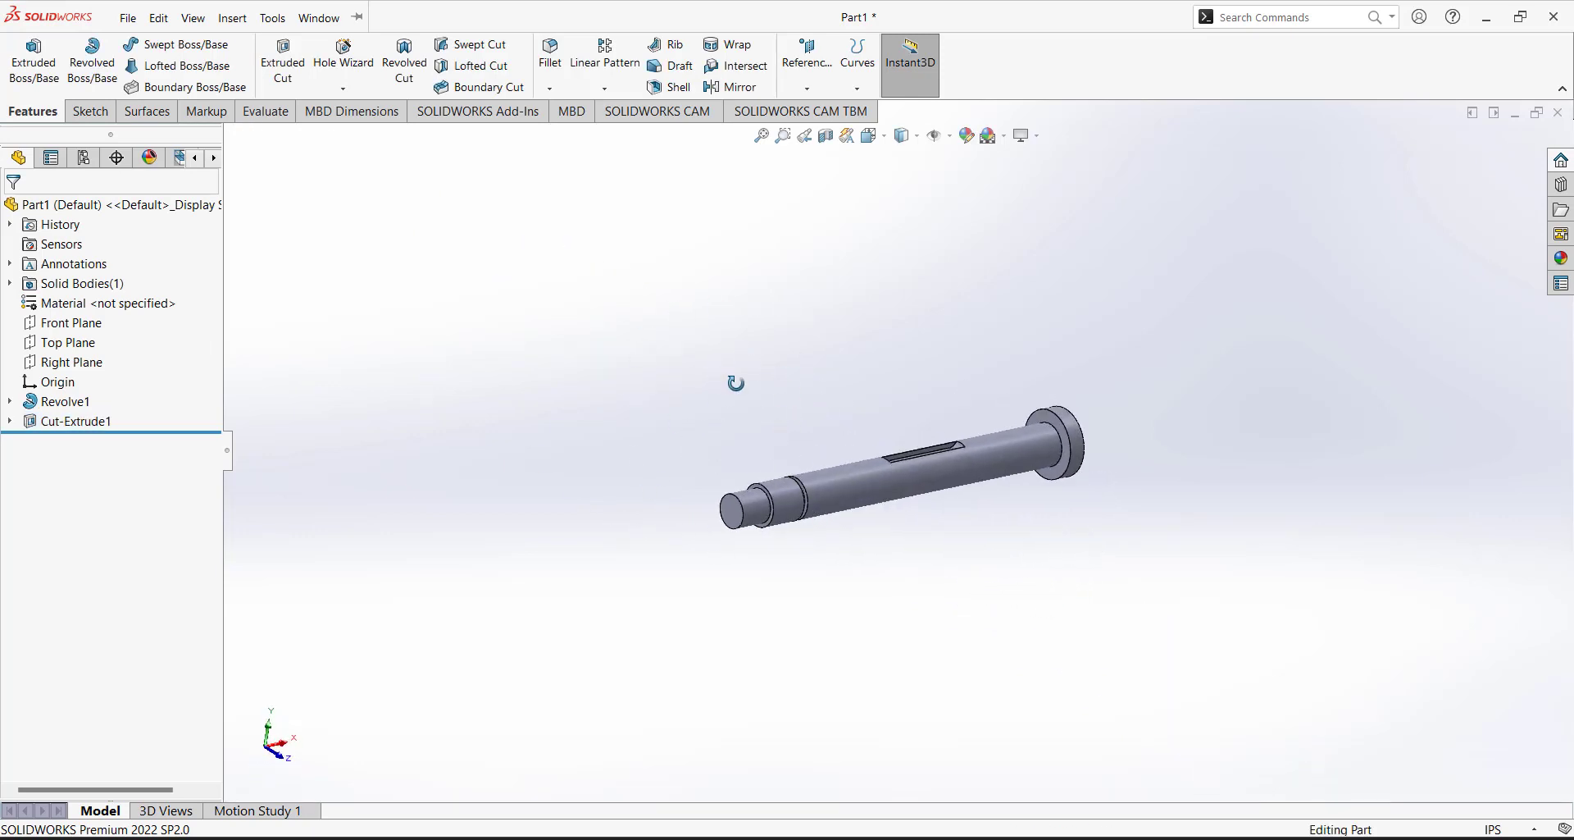
click(871, 135)
click(965, 181)
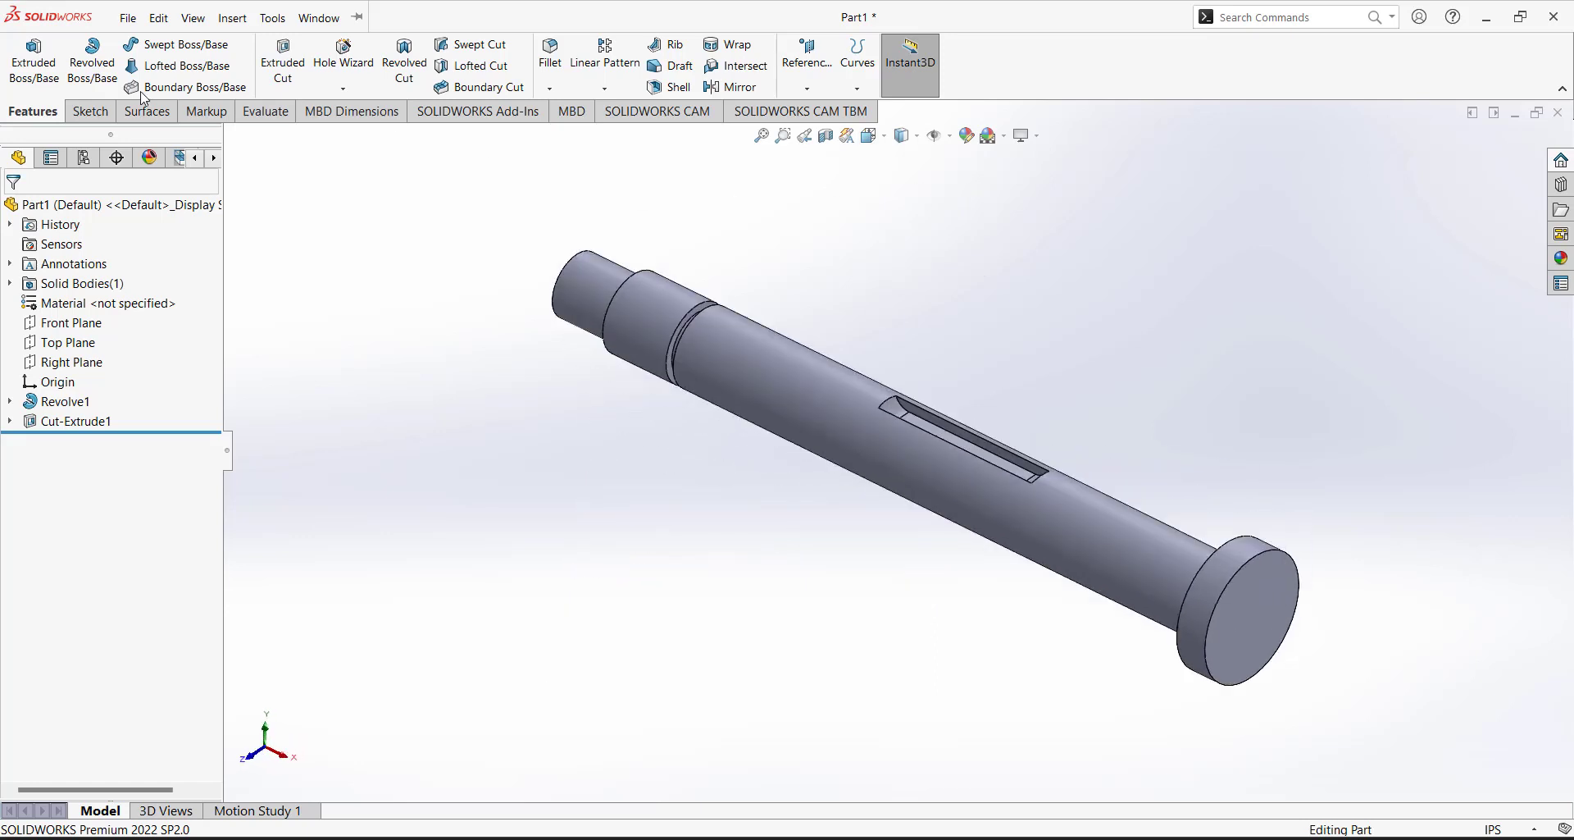
click(89, 111)
click(34, 61)
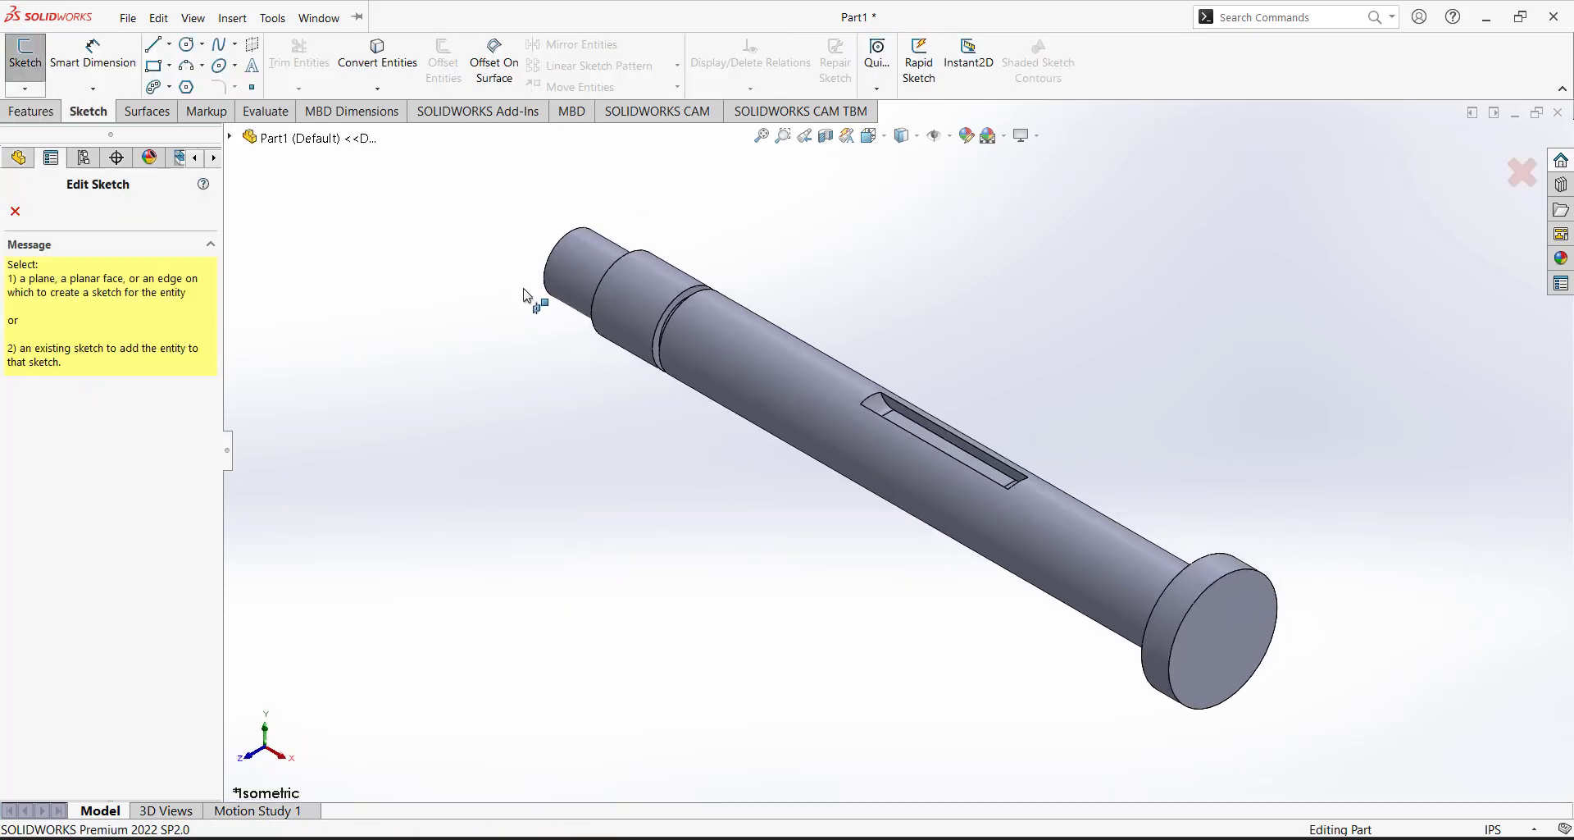
mouse_move(513, 238)
middle_down()
mouse_move(667, 379)
mouse_move(757, 377)
middle_up()
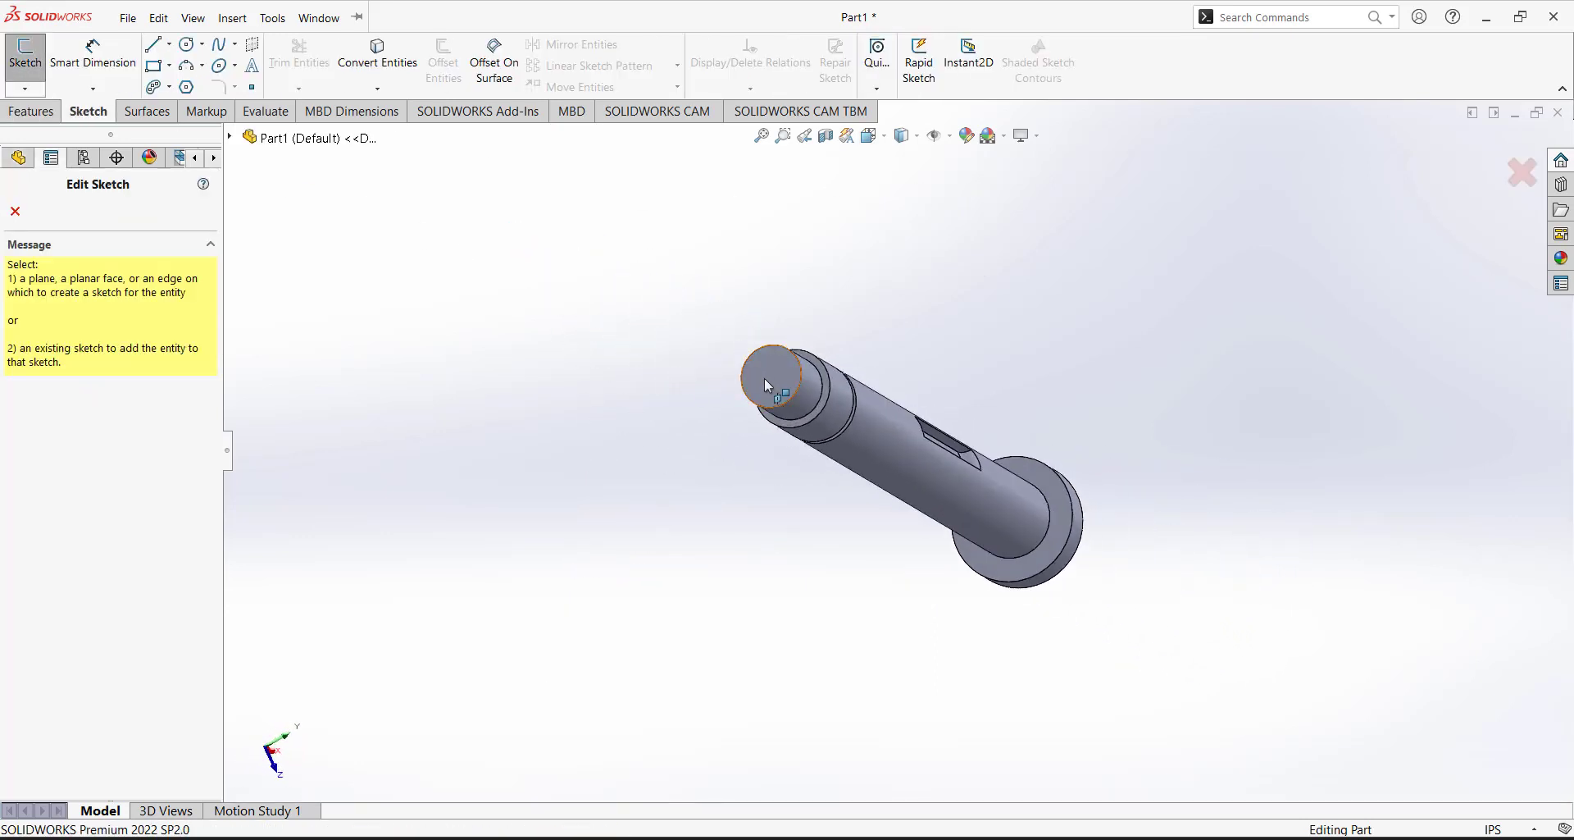
click(770, 364)
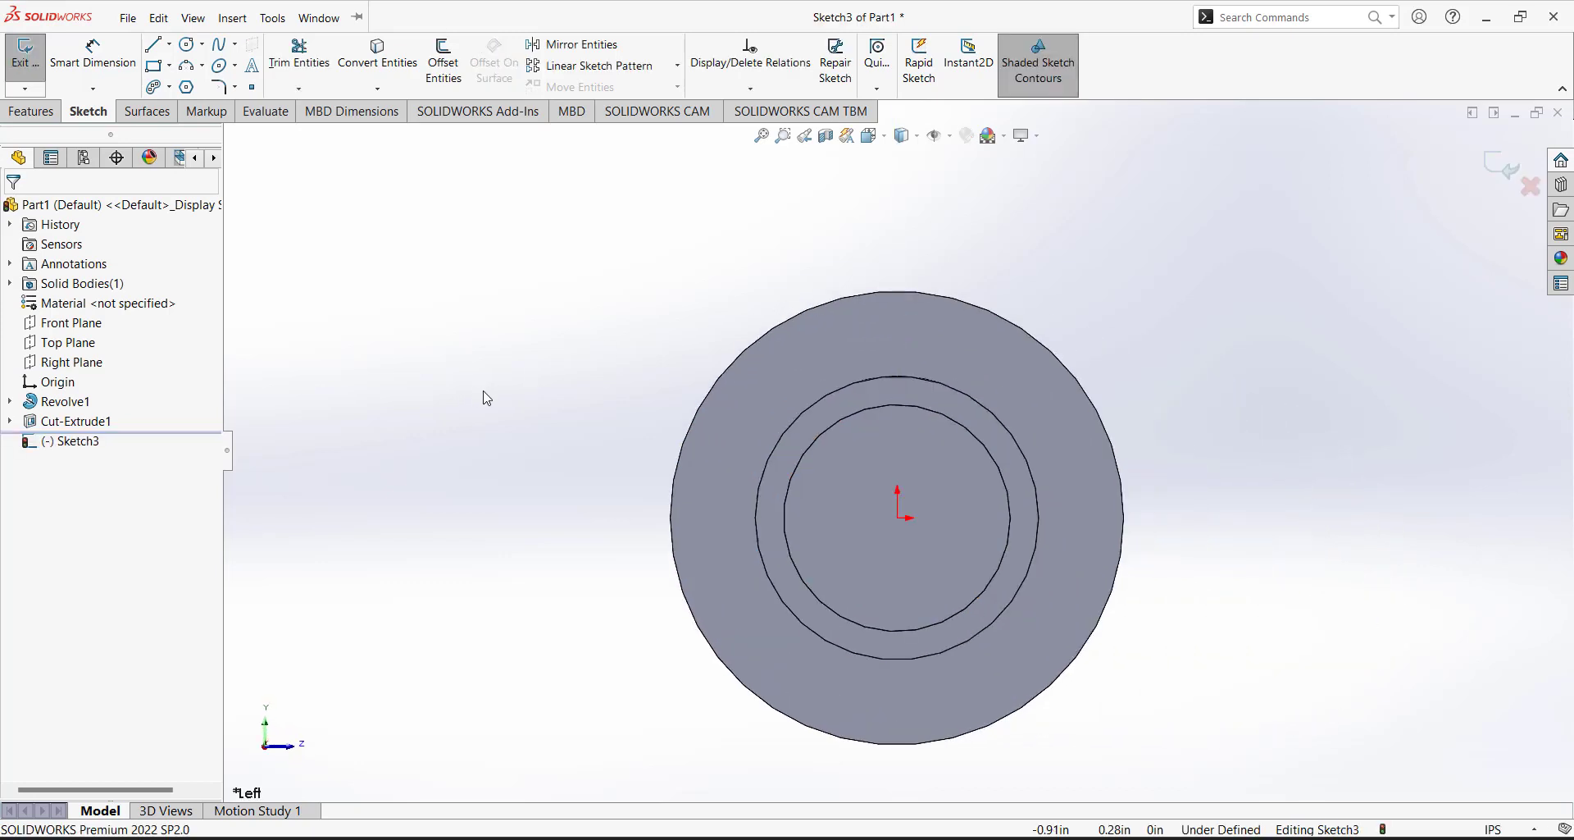
Sketch a six-sided inscribed-circle polygon centred on the origin, with a corner on the end face's circular edge about 0.25 in away.
click(187, 87)
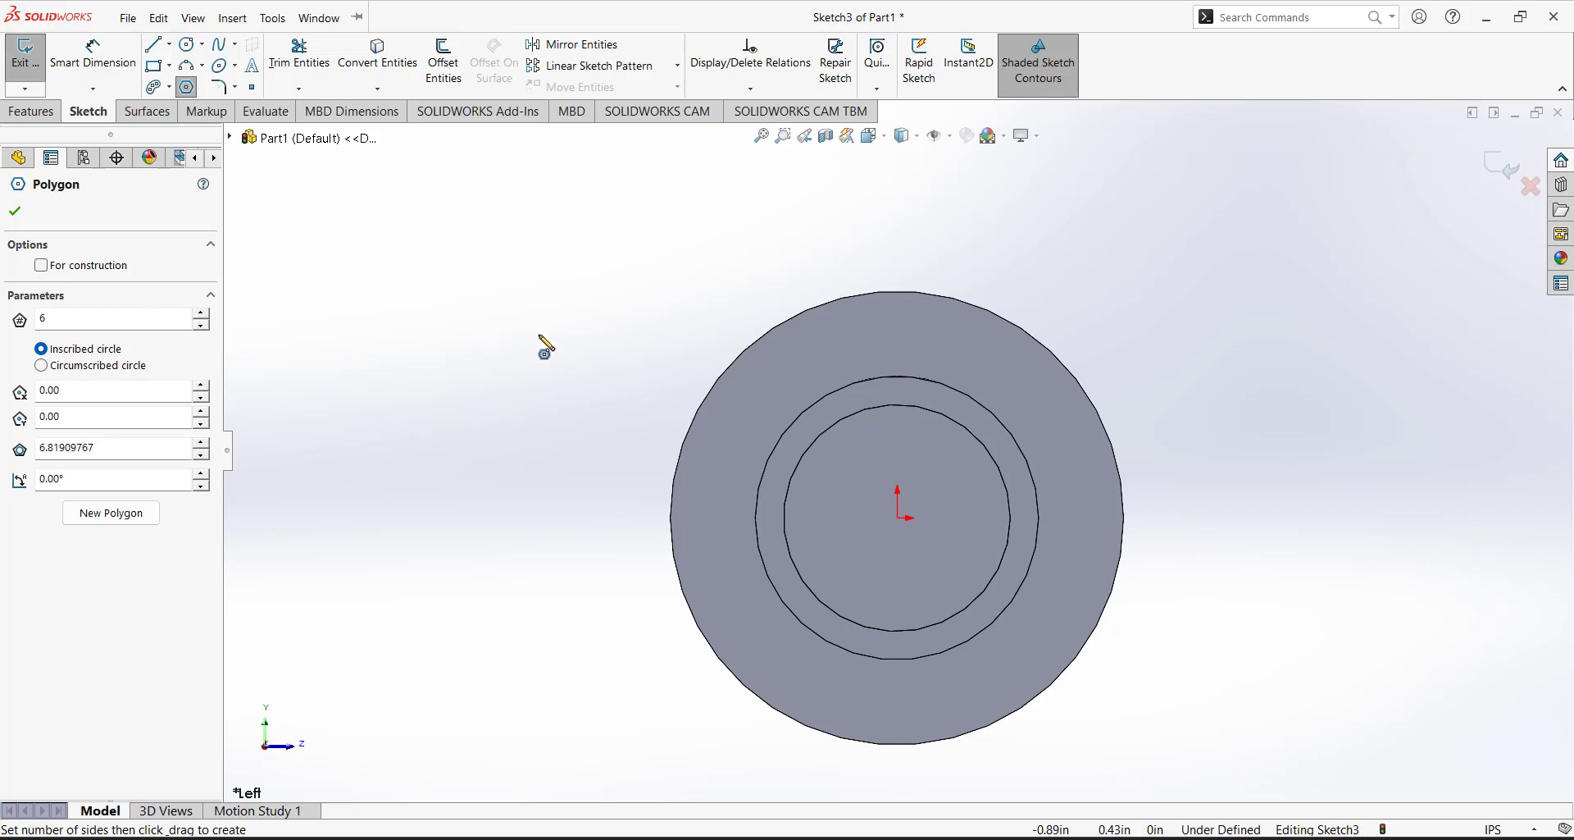
click(899, 517)
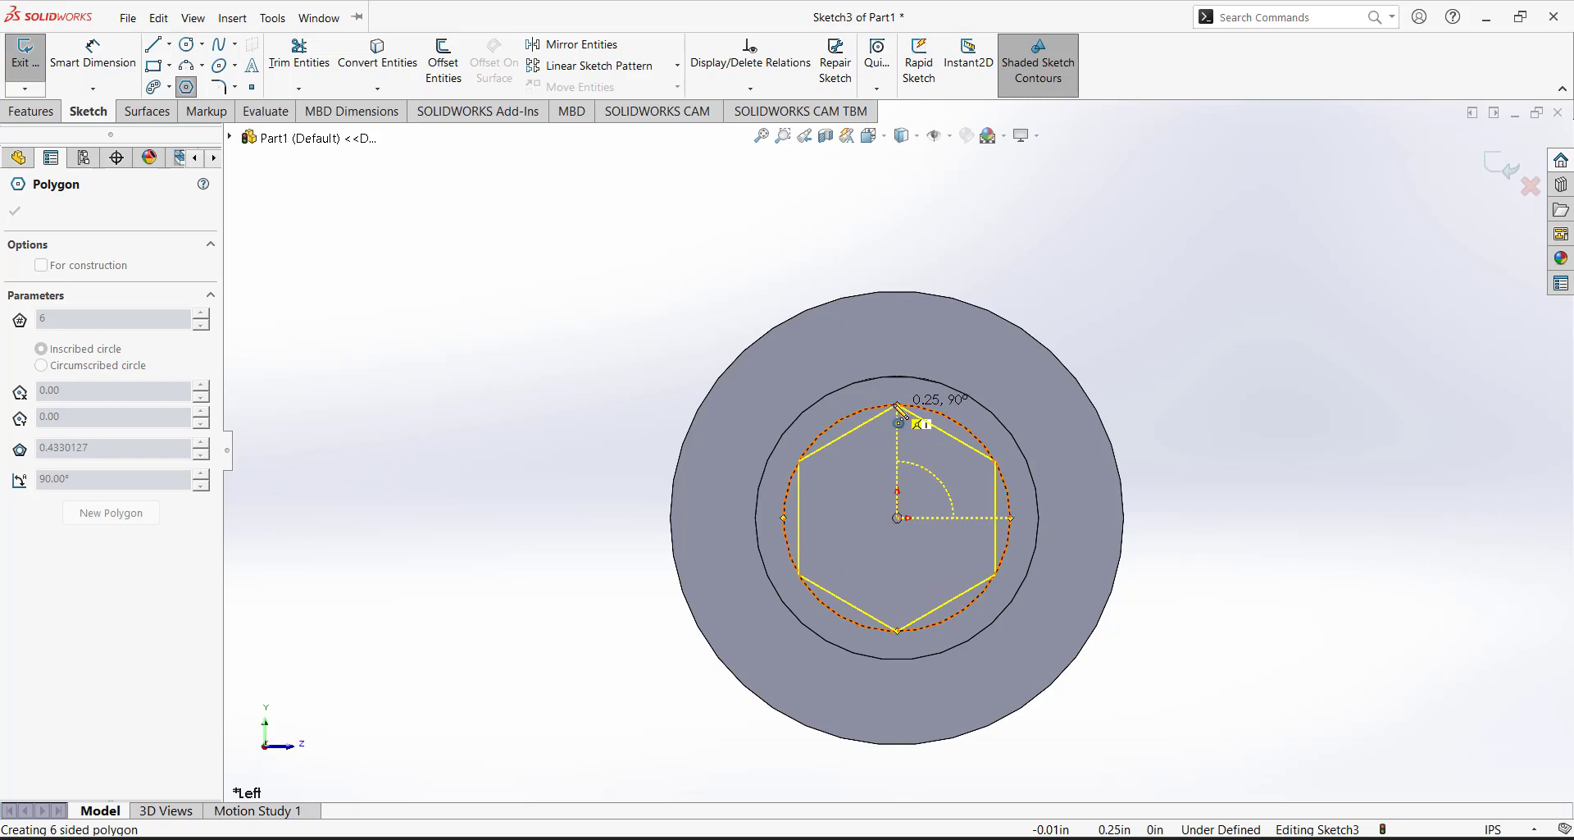
click(898, 405)
right_click(674, 349)
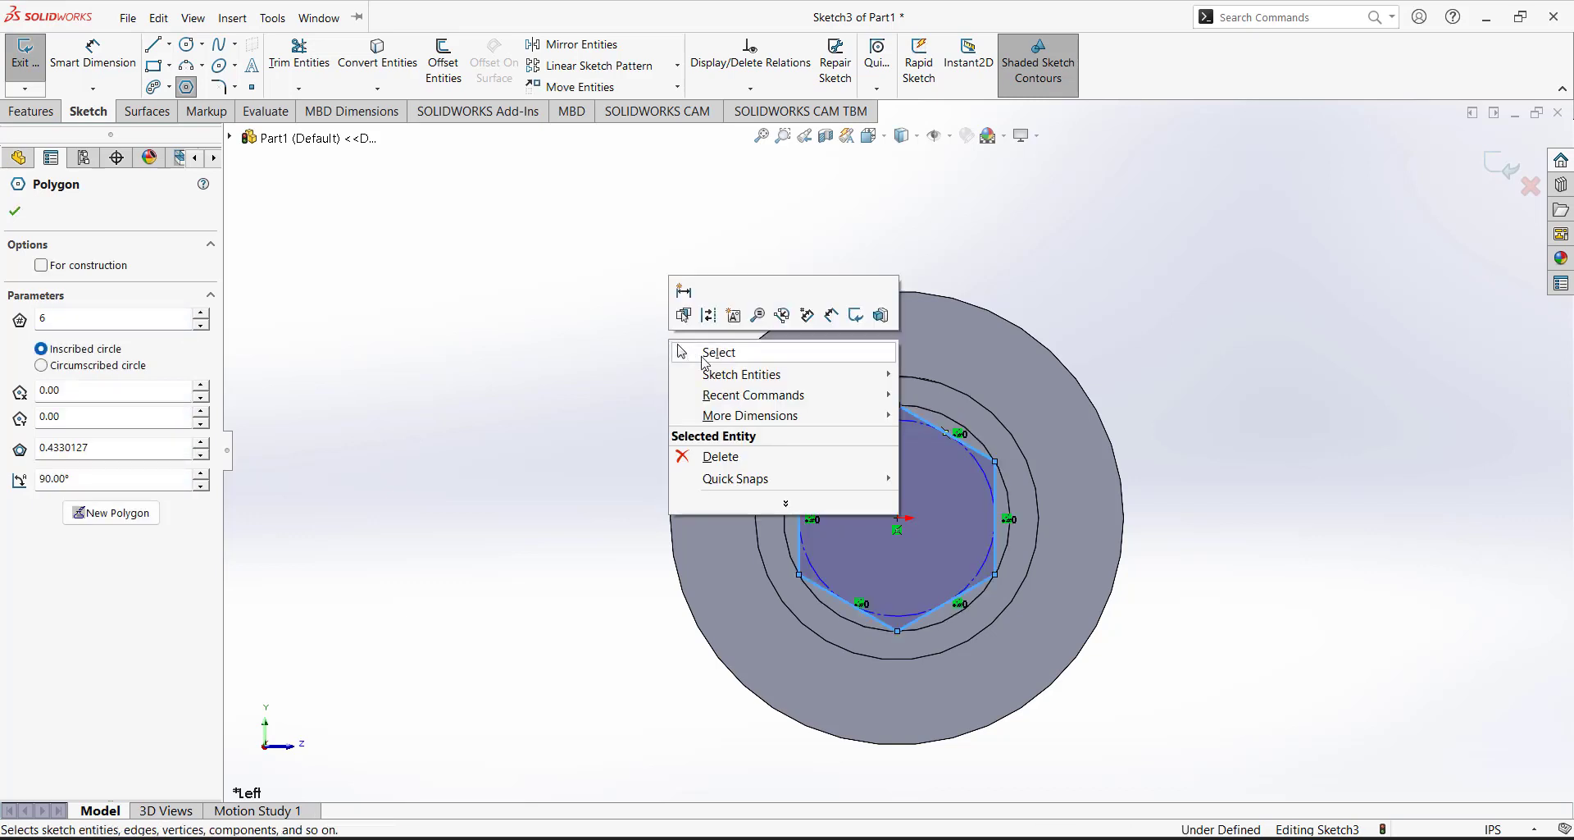
click(698, 347)
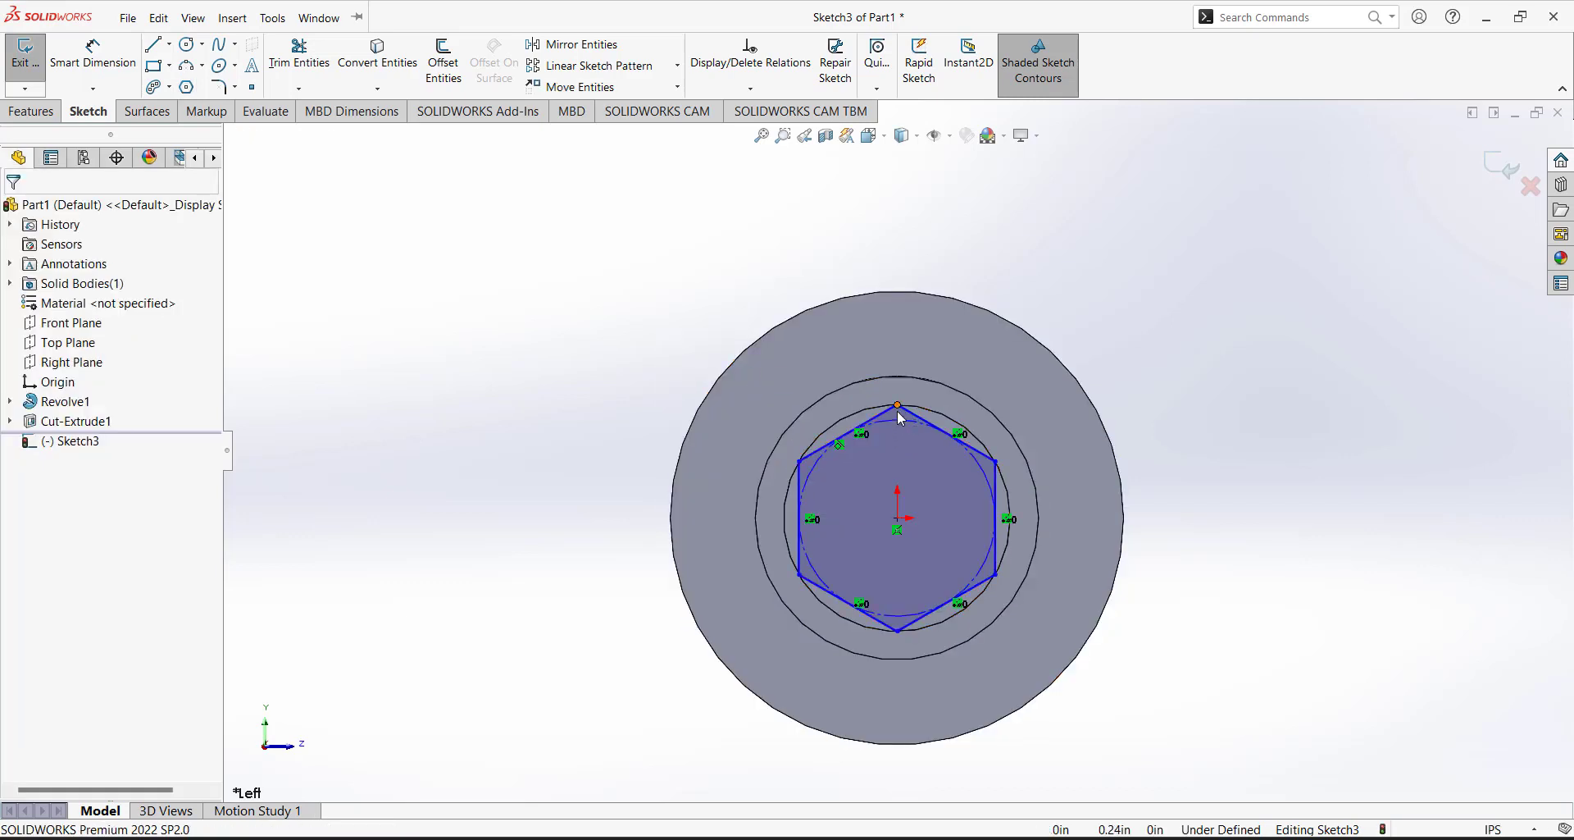
Try a vertical relation on one side of the hexagon and undo it.
click(999, 509)
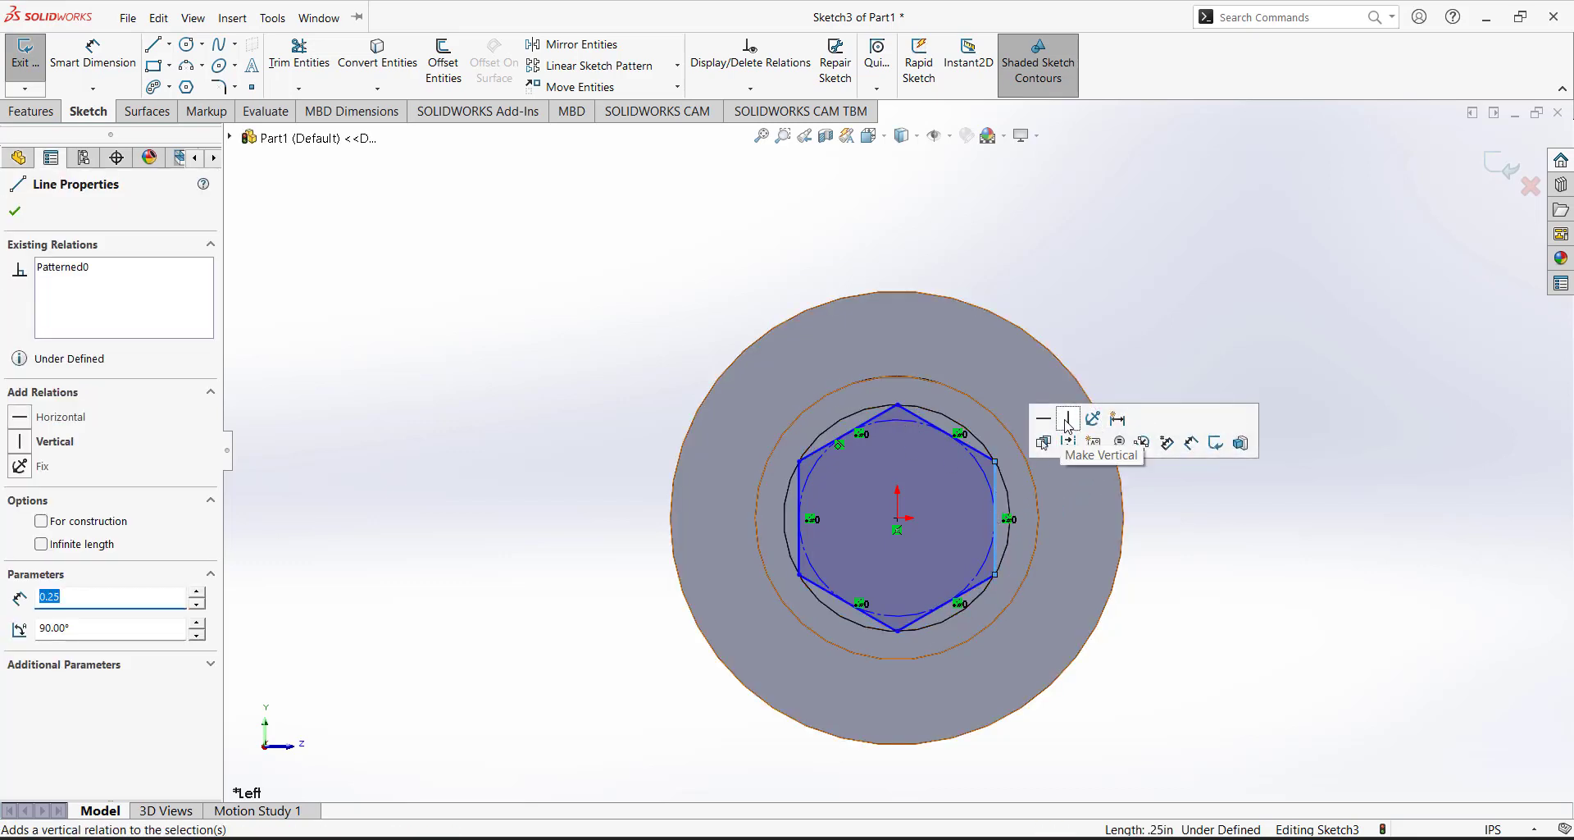
click(1126, 369)
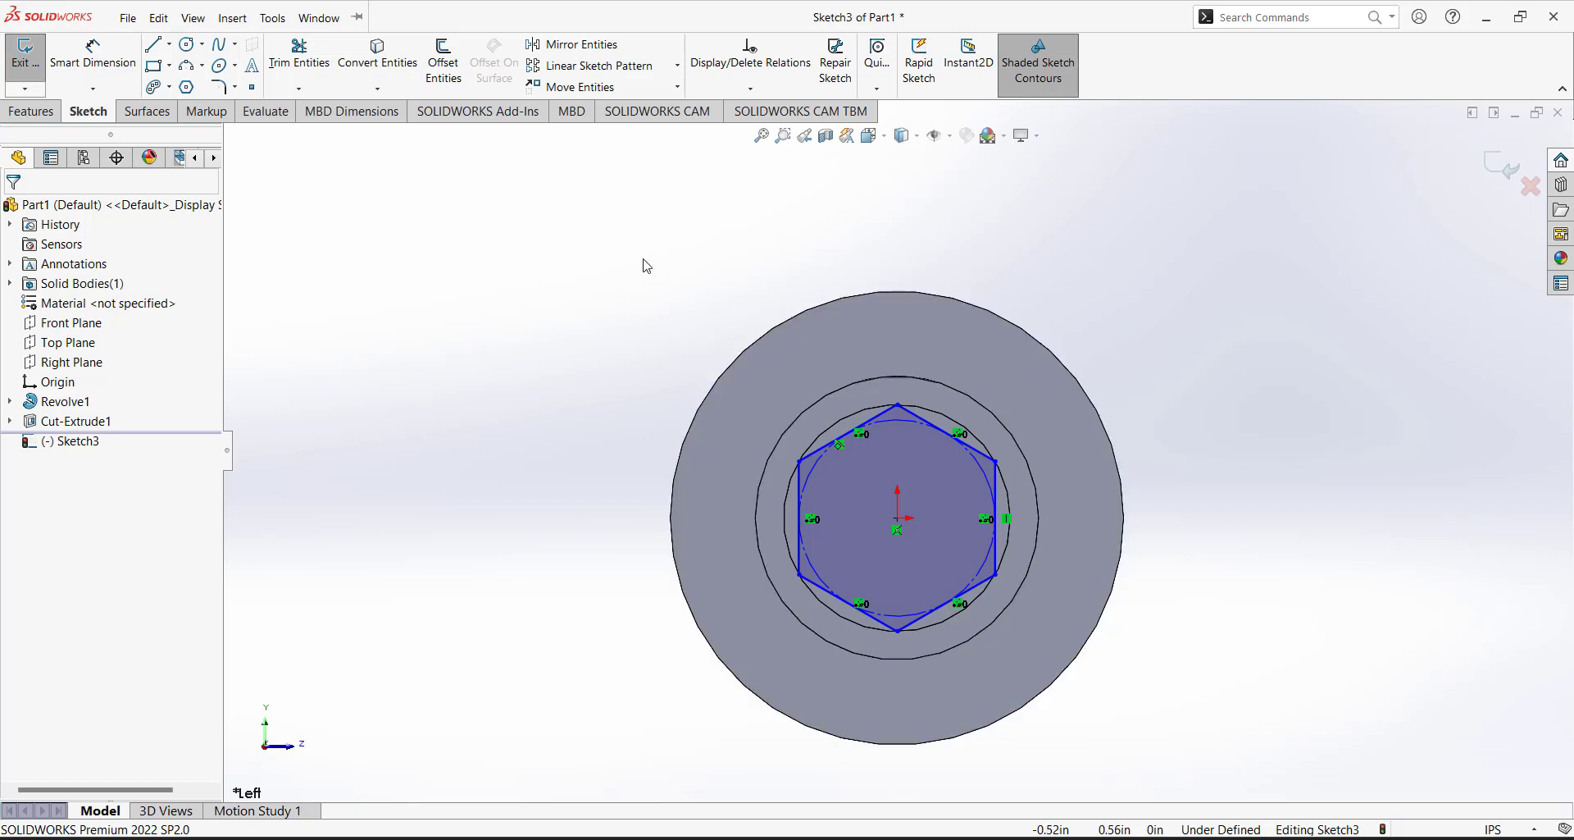
click(319, 18)
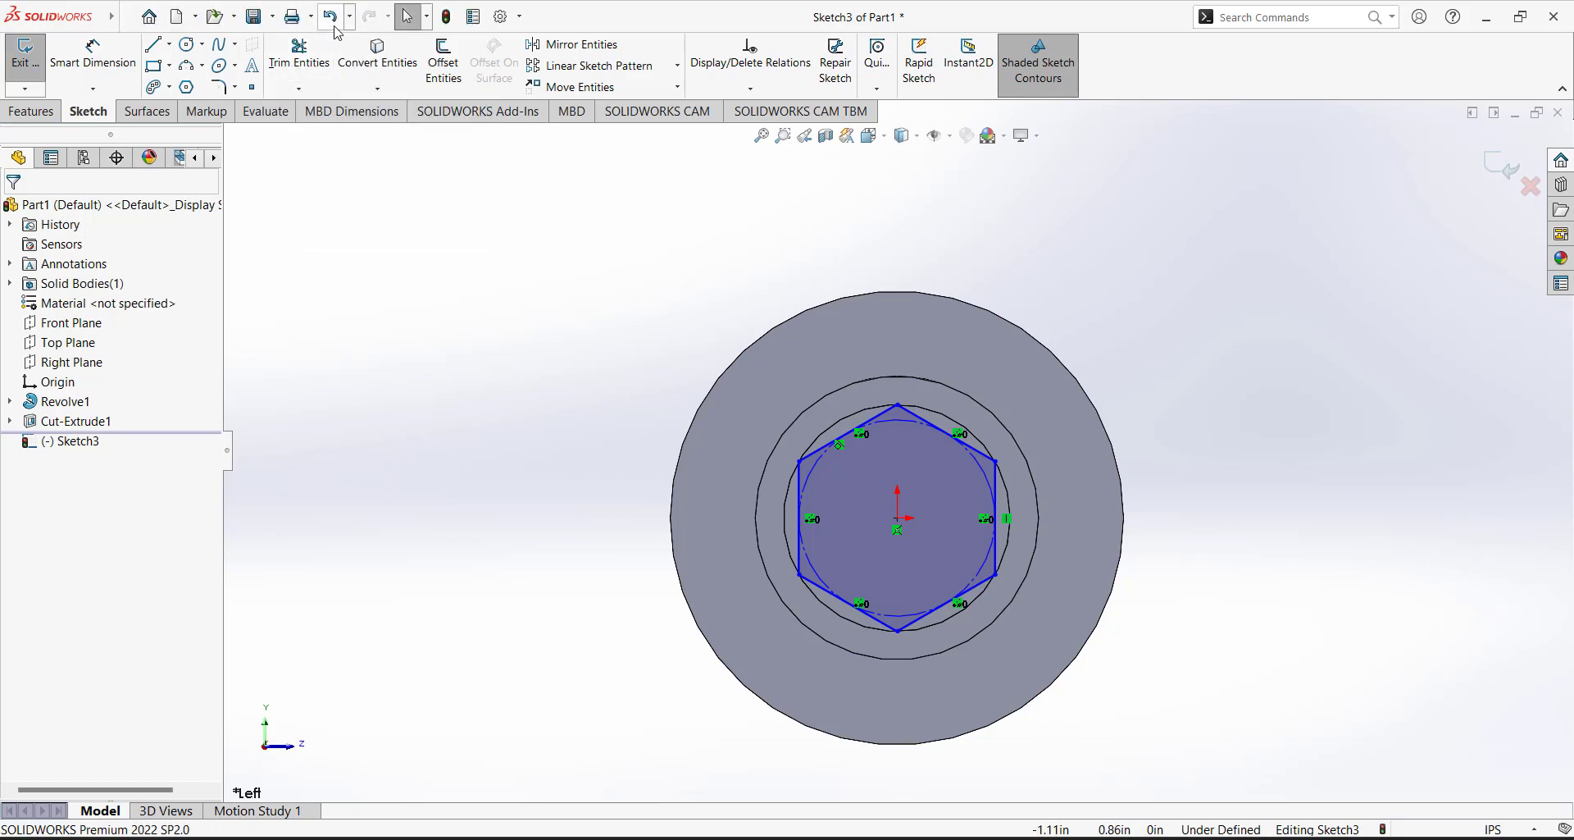
click(330, 18)
click(330, 18)
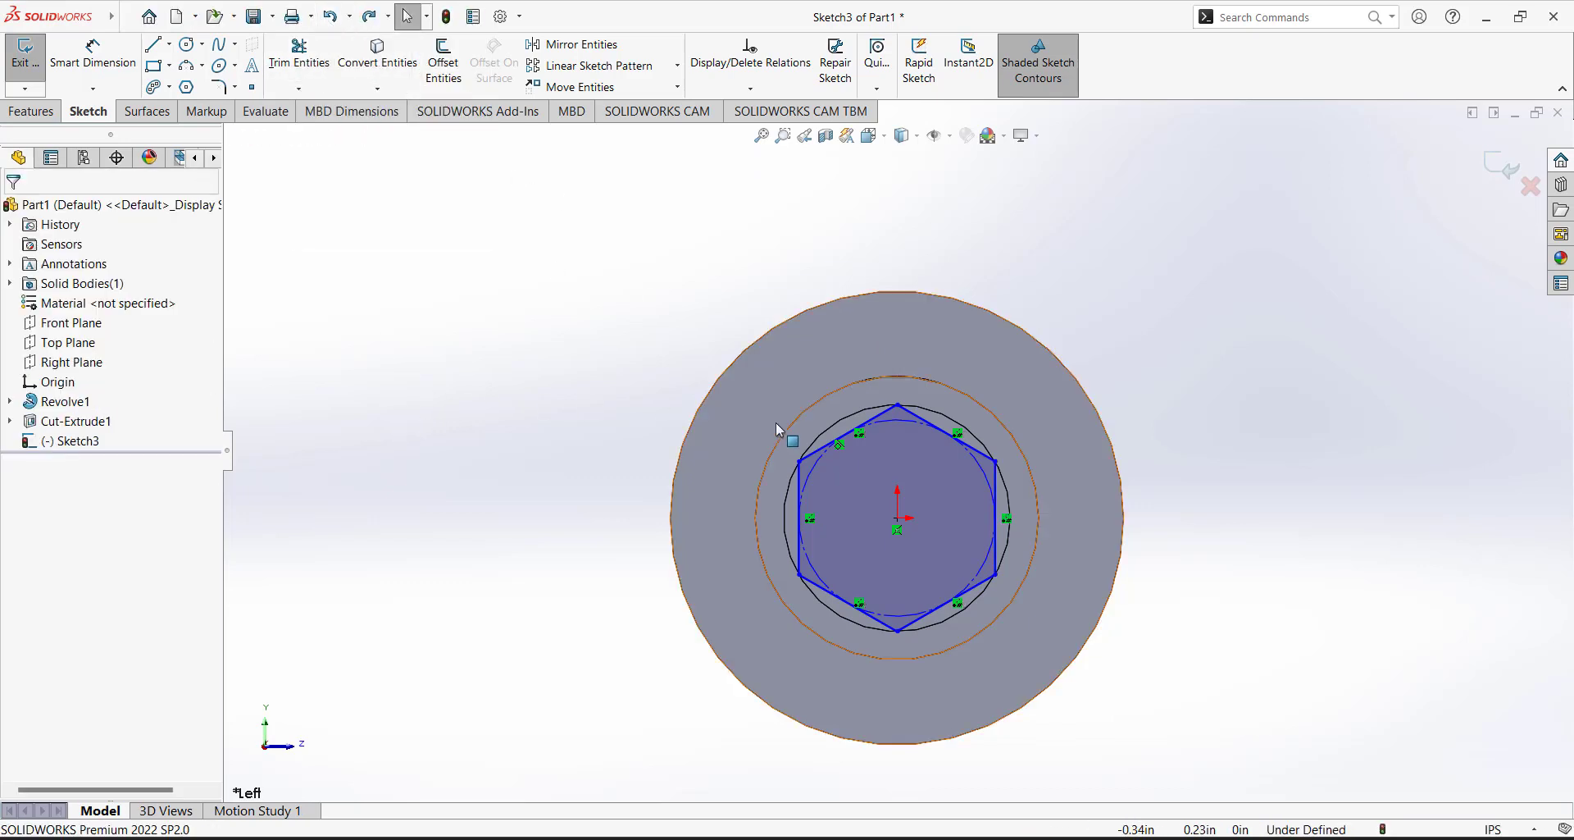
Add a horizontal relation to the hexagon's upper-right side so that the hexagon has a flat on top.
click(916, 419)
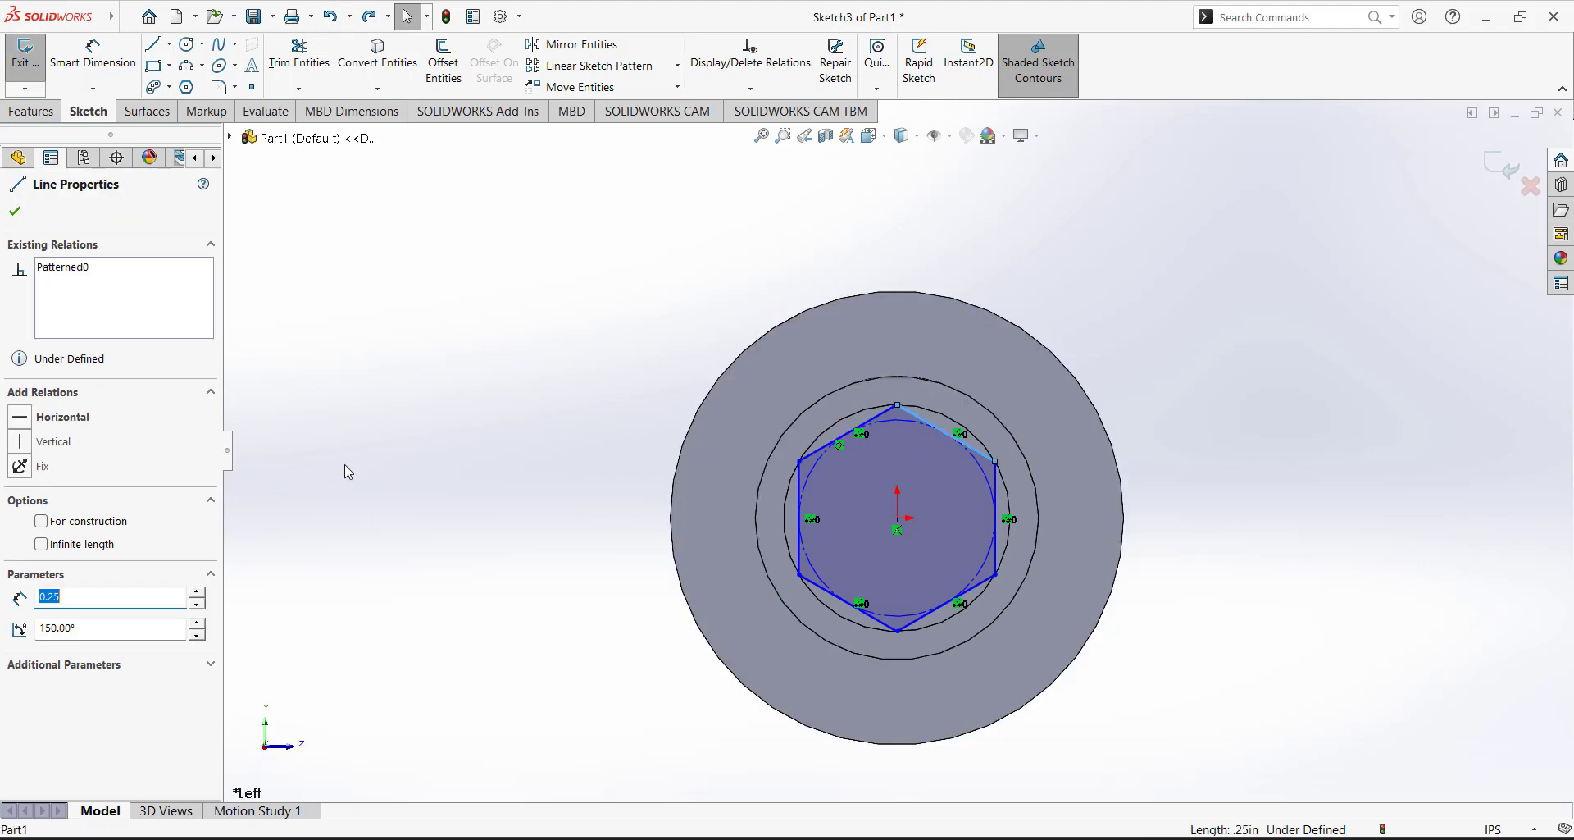
click(29, 418)
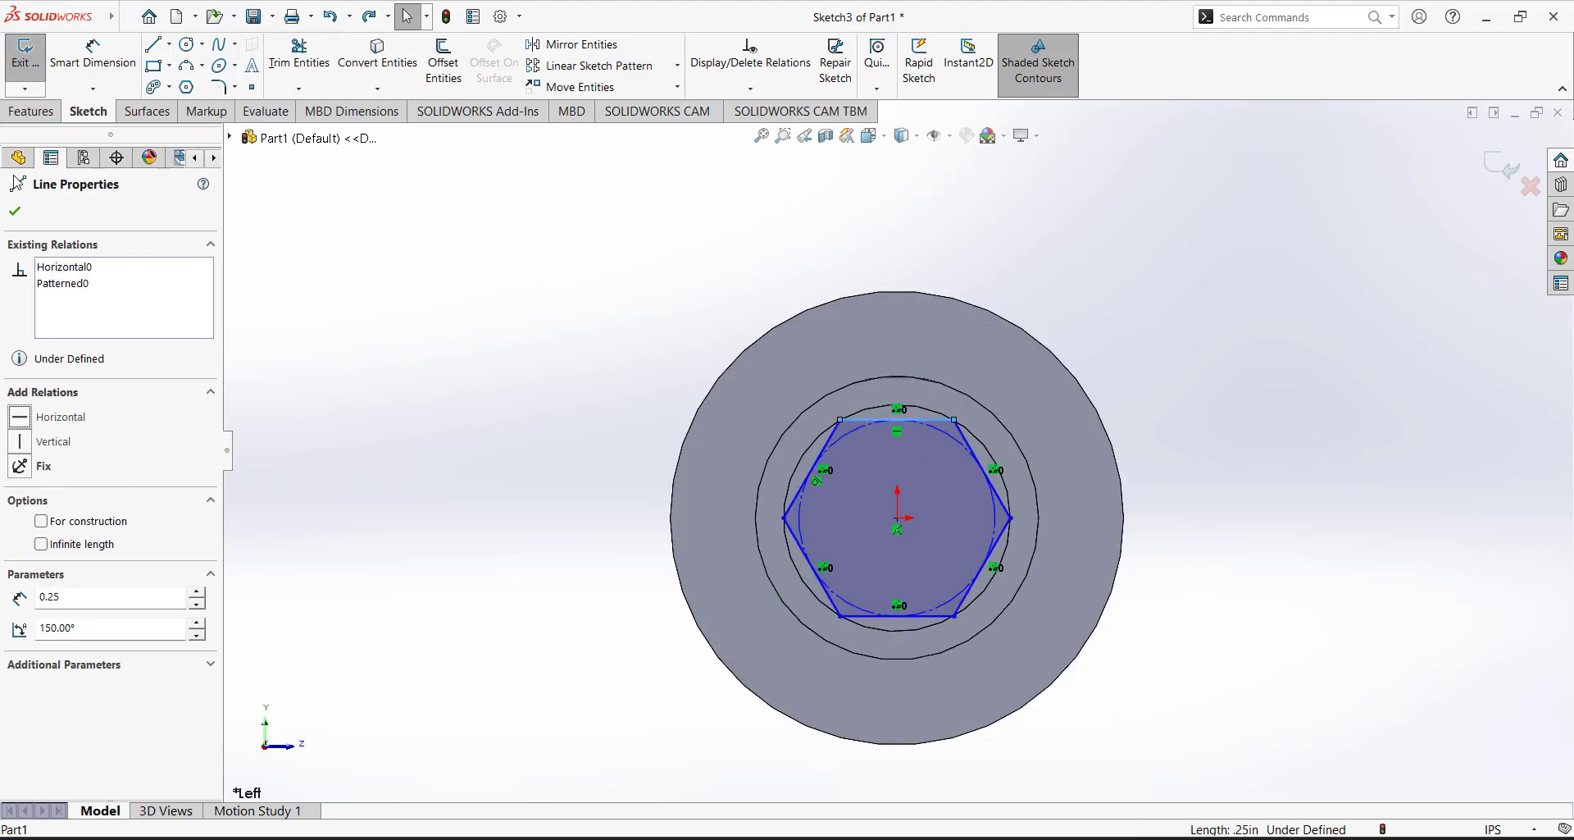
key(Escape)
Shrink the hexagon by pulling its upper-left vertex inward to about X -0.105 in, Y 0.182 in.
click(840, 421)
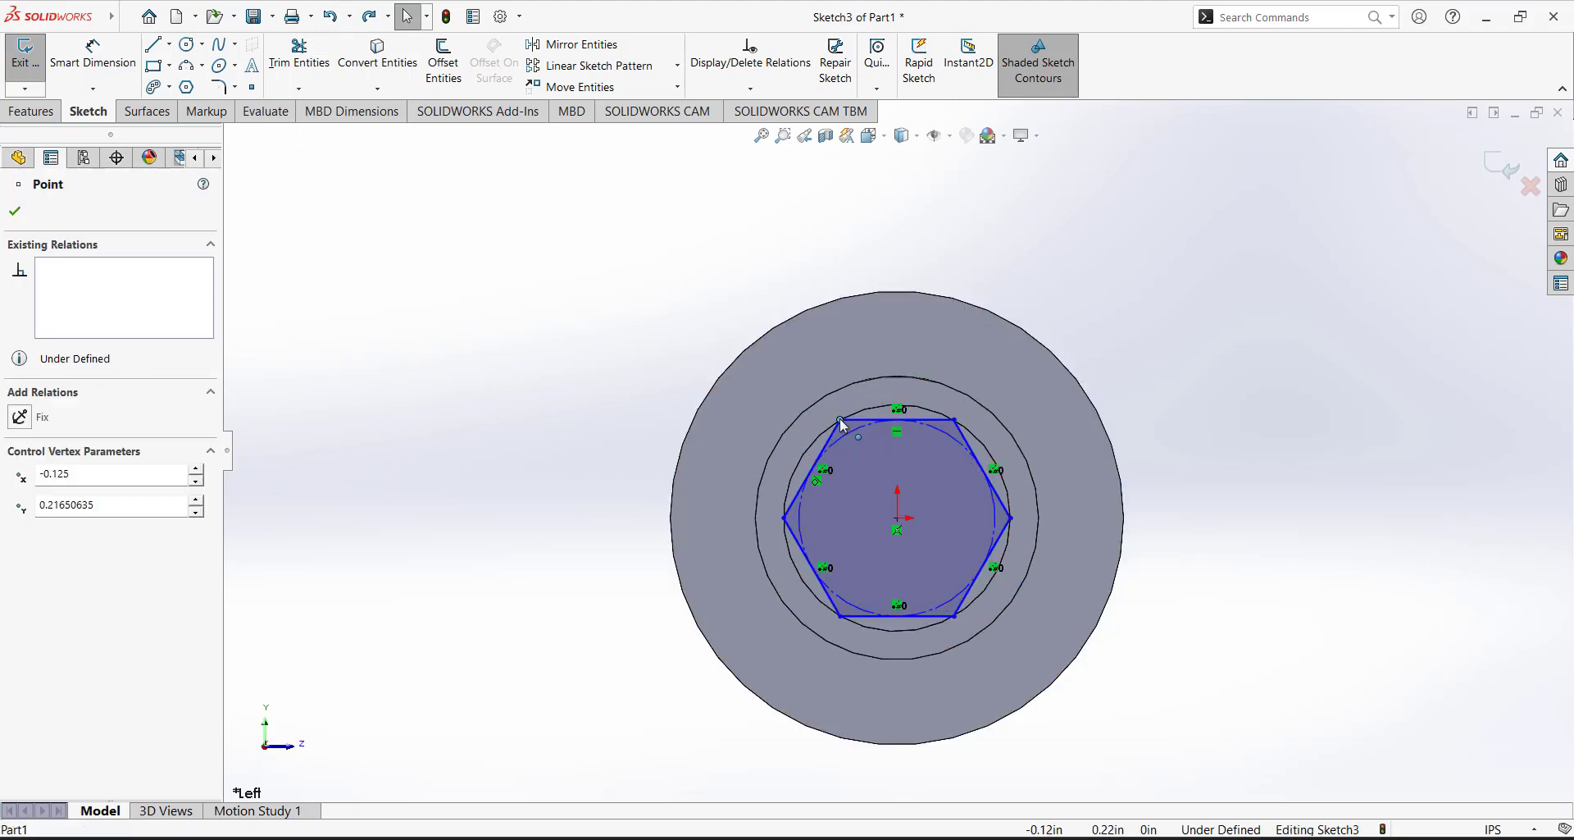
mouse_move(840, 421)
mouse_down()
mouse_move(829, 403)
mouse_move(843, 436)
mouse_move(829, 399)
mouse_move(835, 420)
mouse_move(816, 403)
mouse_move(850, 434)
mouse_up()
click(602, 424)
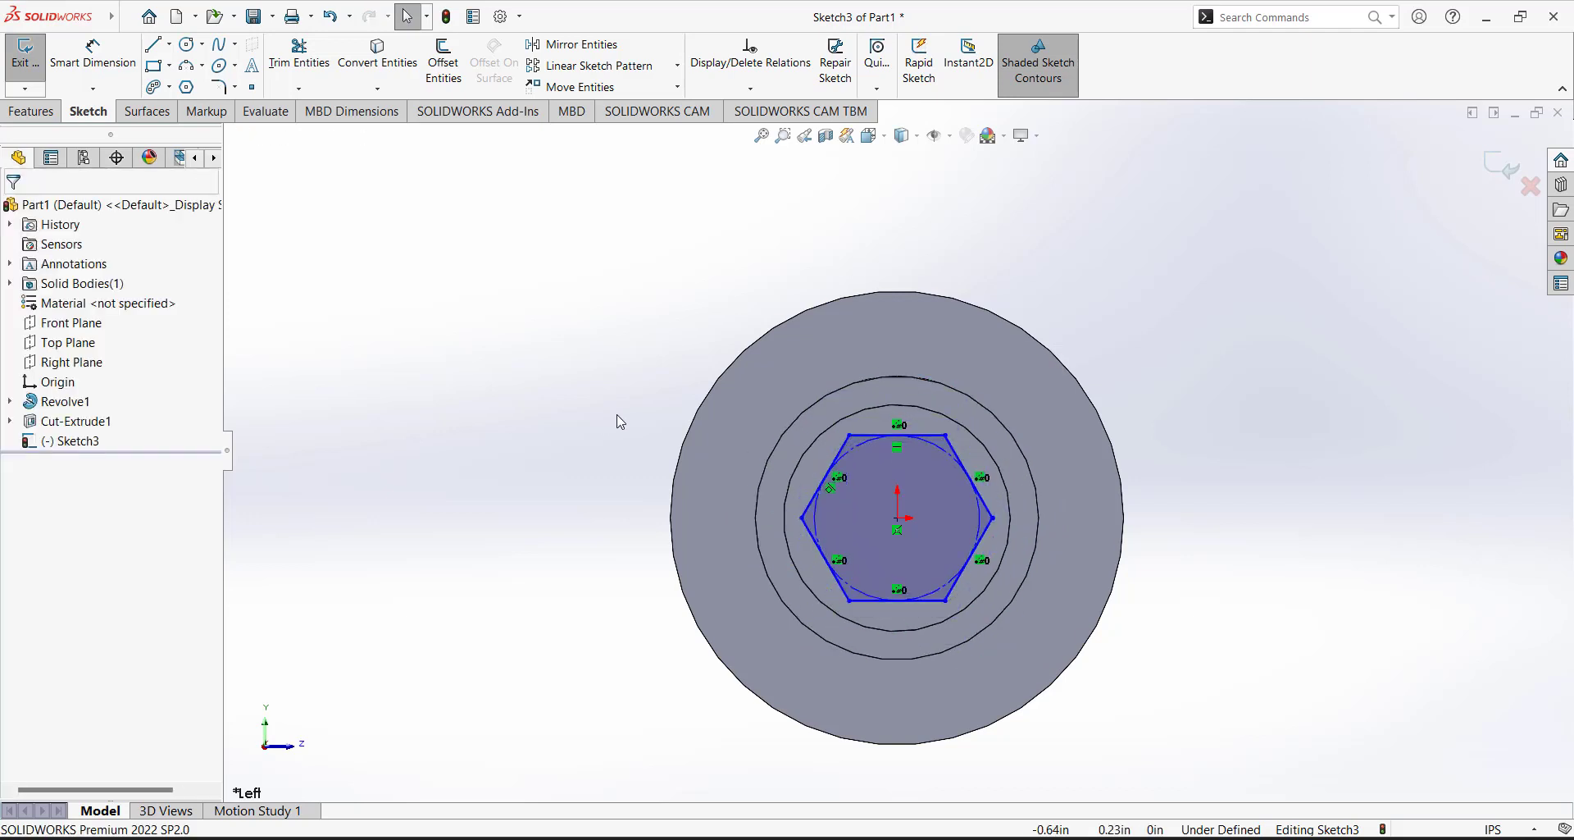
click(849, 420)
click(502, 418)
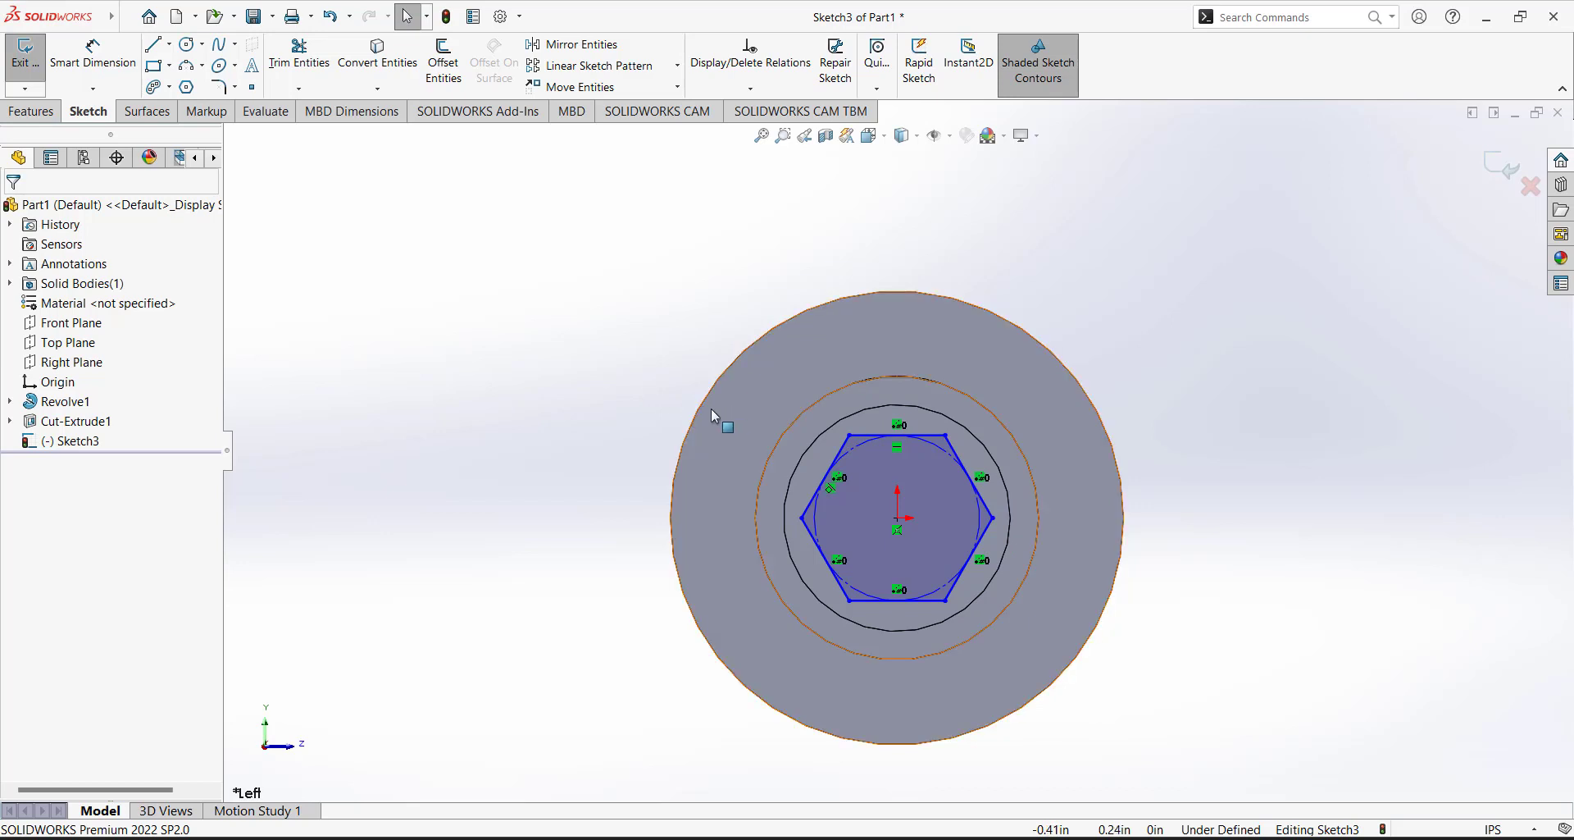
Make the hexagon's upper-left vertex coincident with the circular edge of the shaft's end face.
click(850, 435)
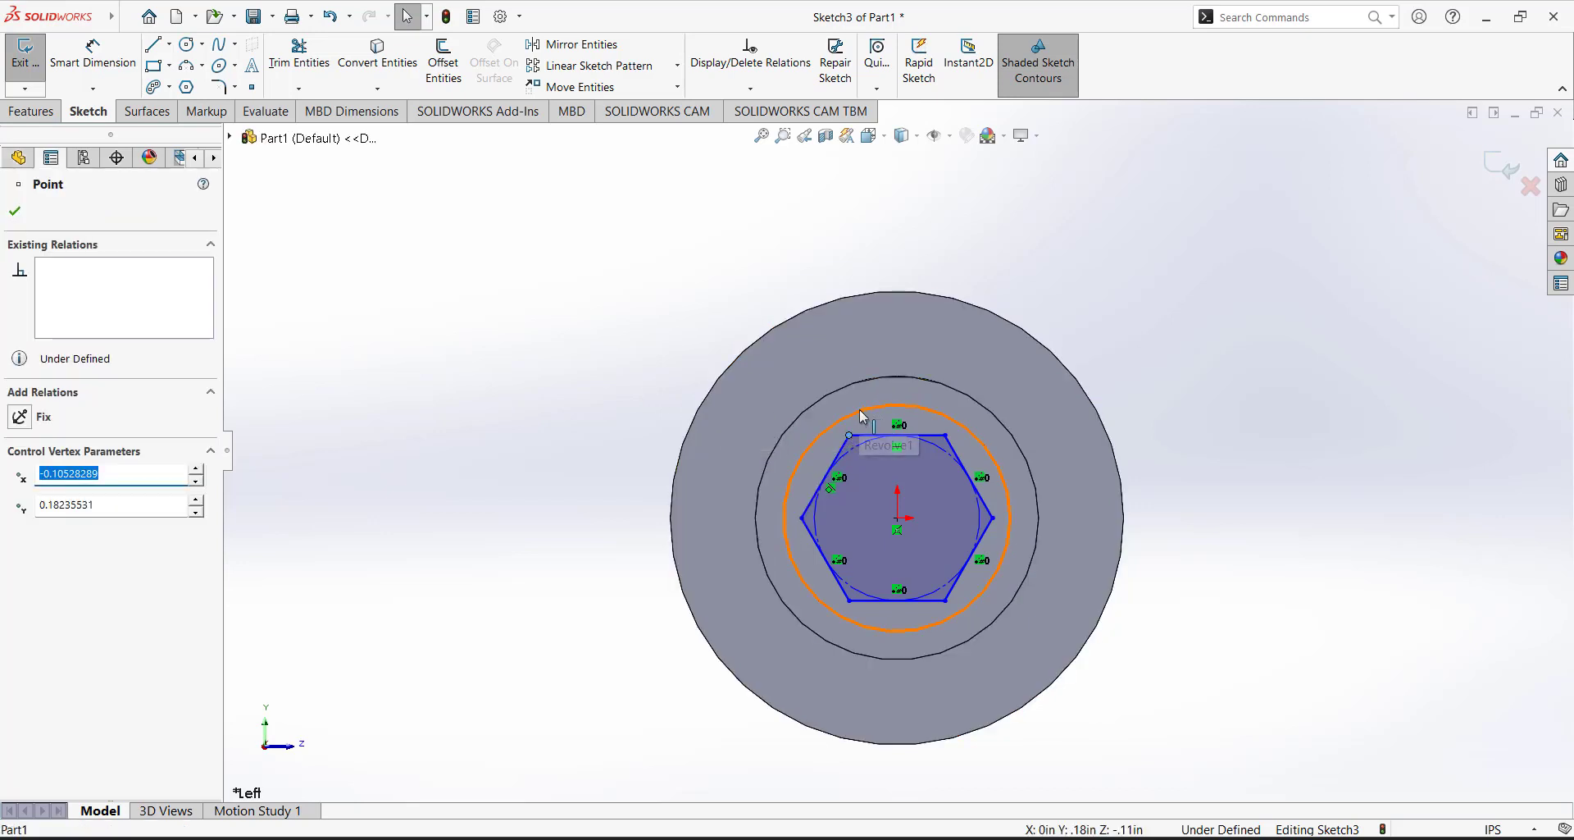
ctrl+click(860, 411)
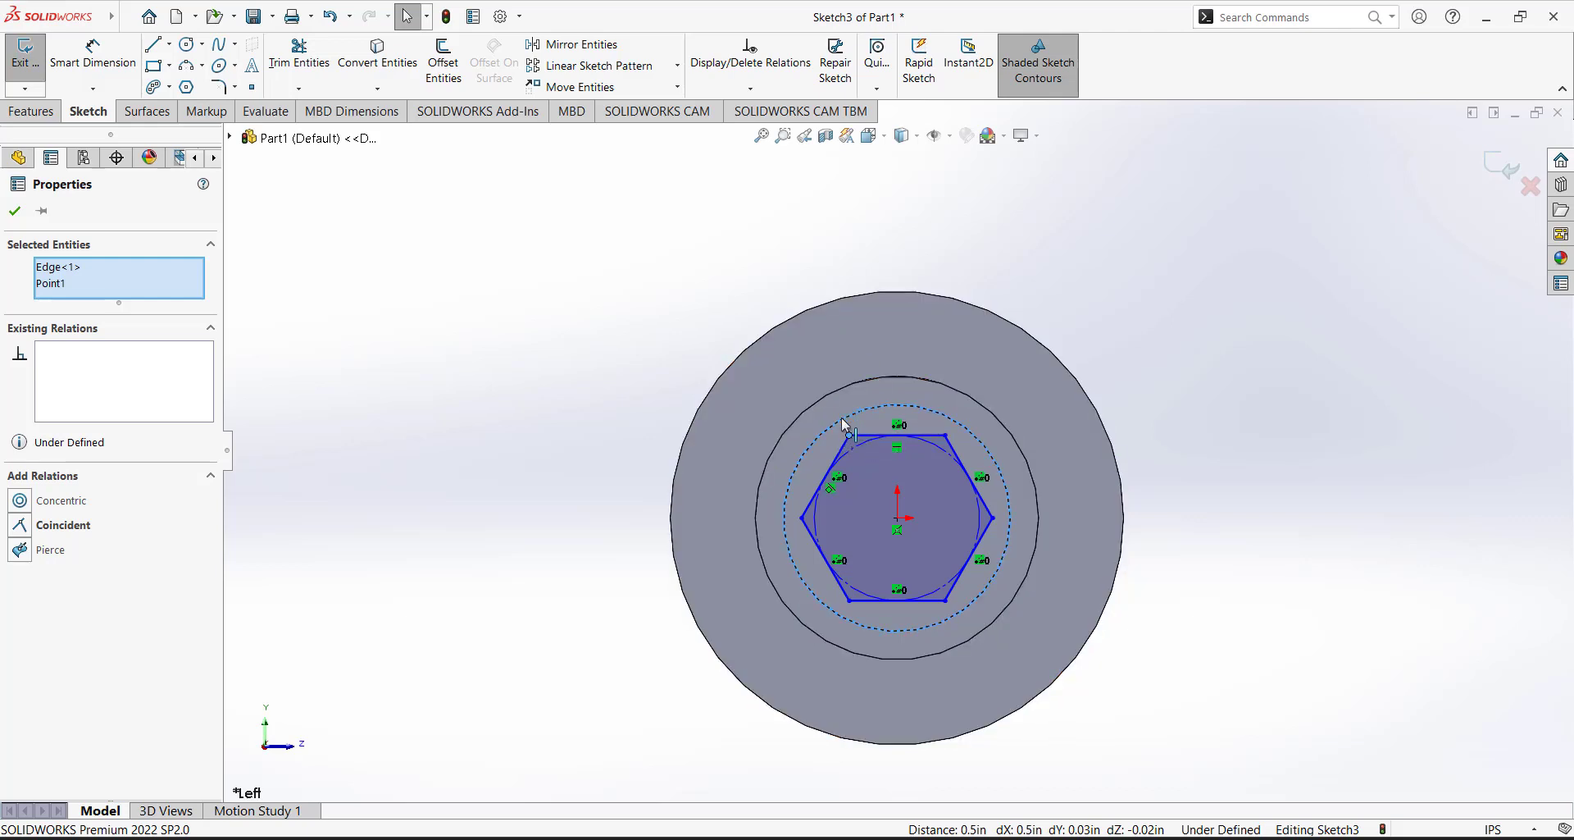
click(33, 529)
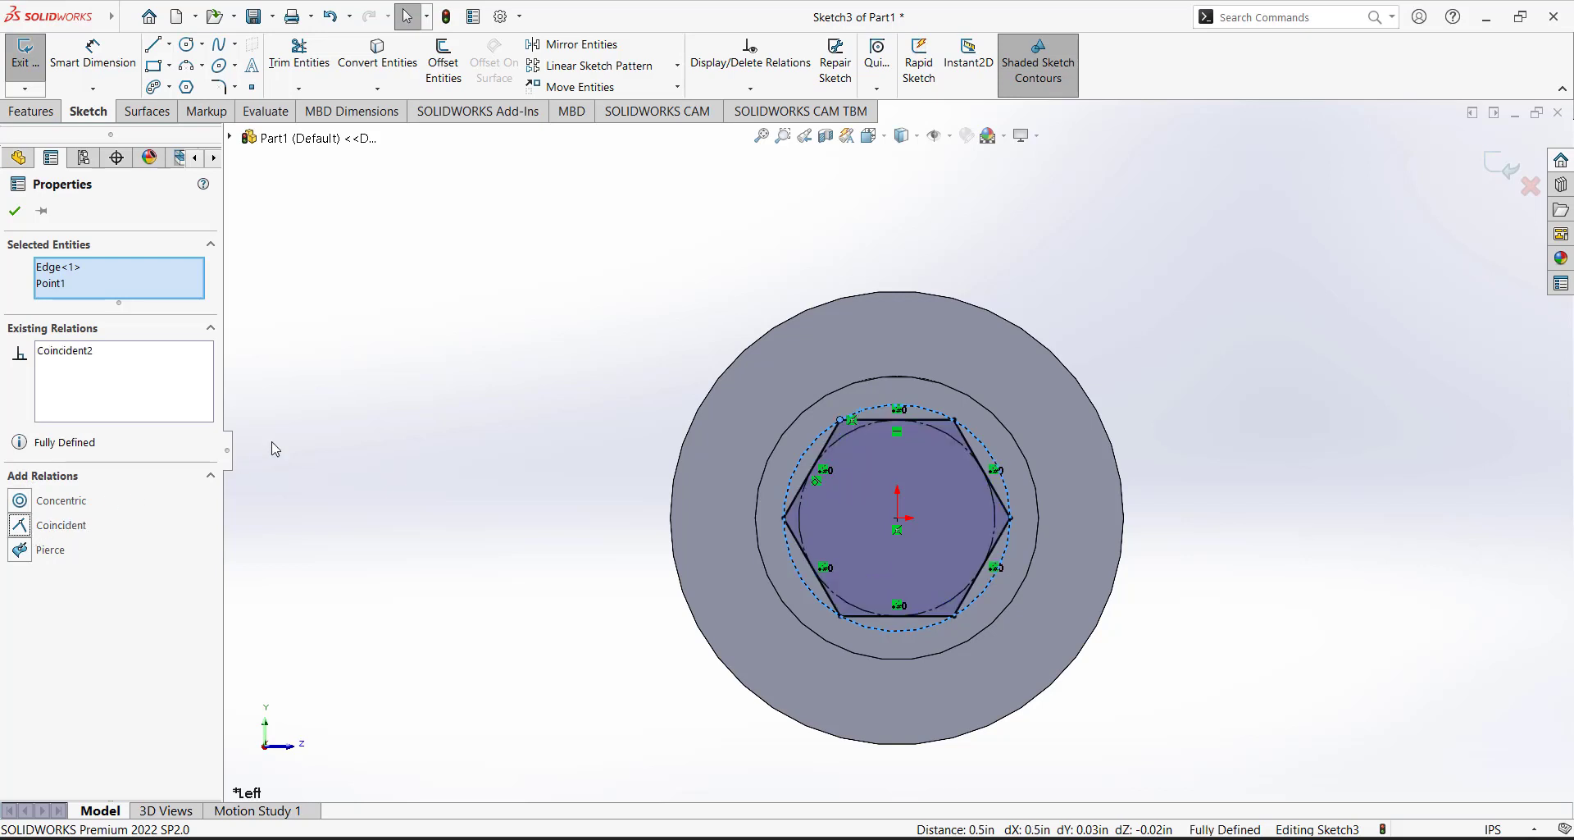
click(16, 215)
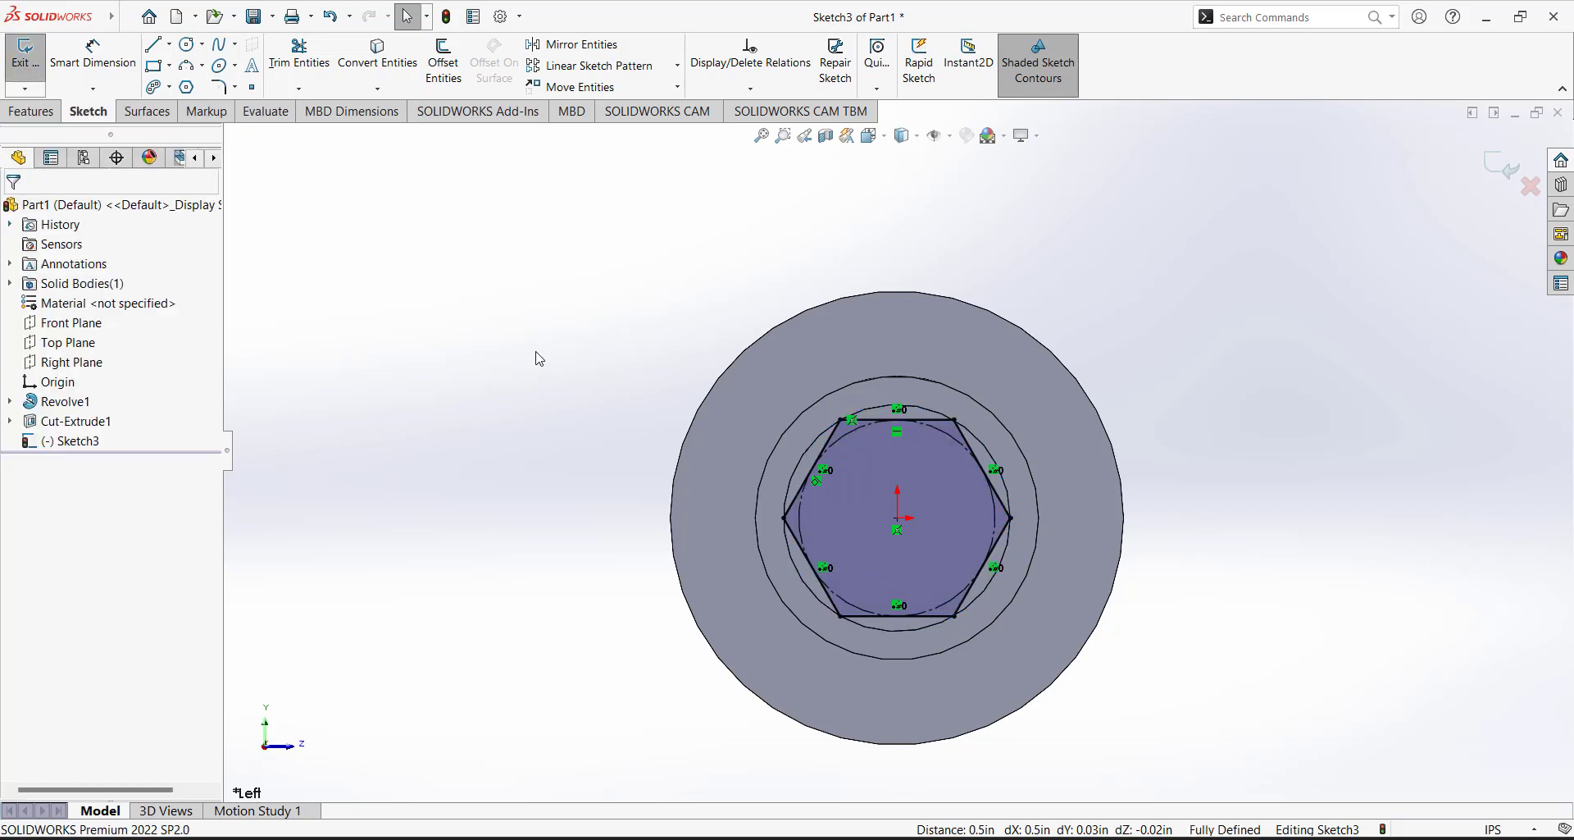
Finish the hexagon sketch and start an extruded cut from it.
middle_drag(567, 361, 552, 372)
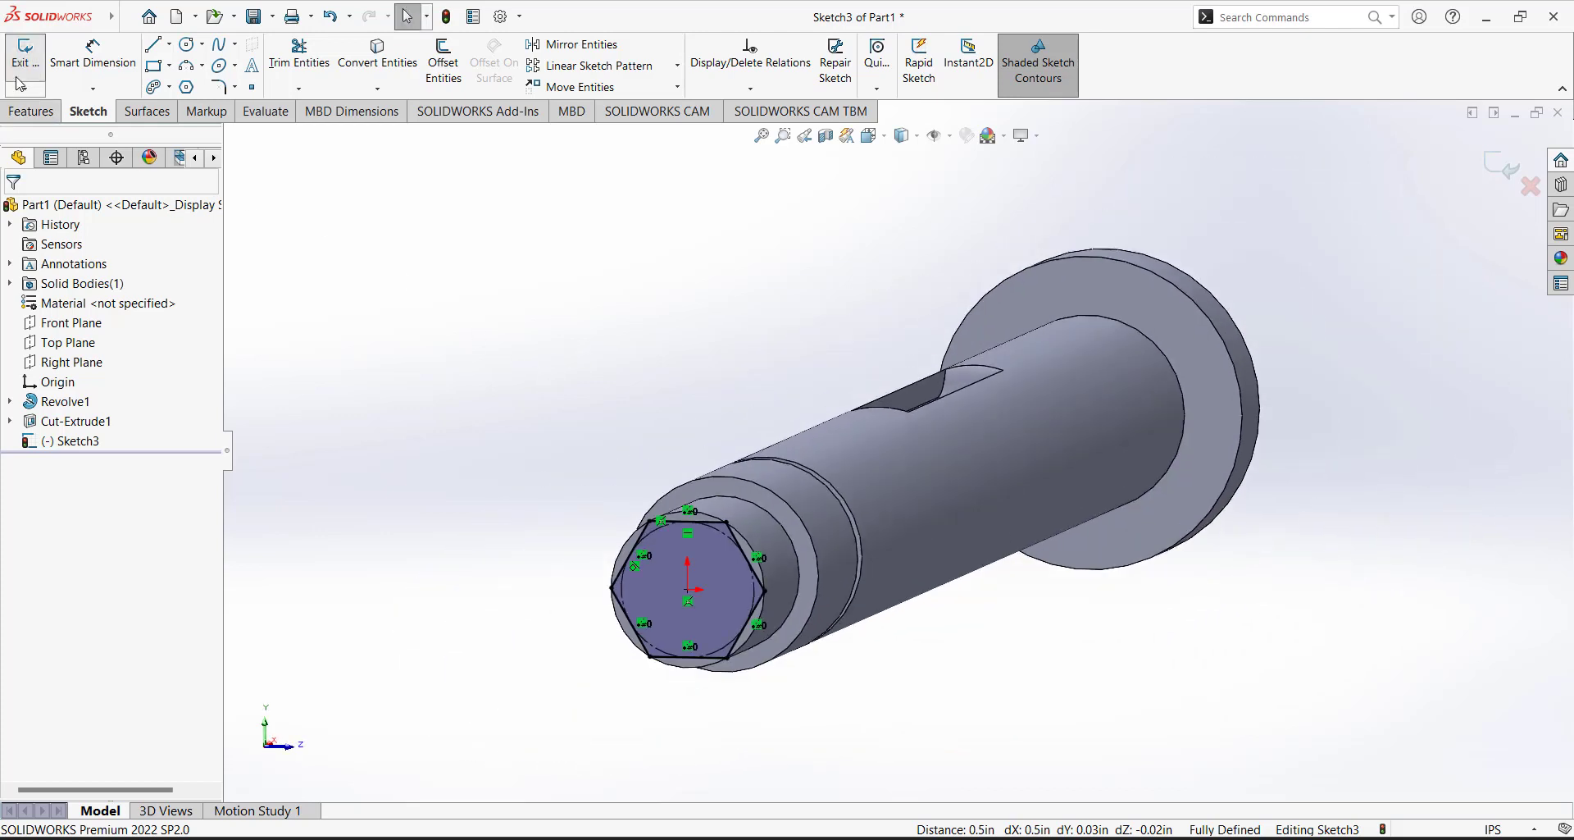
click(25, 53)
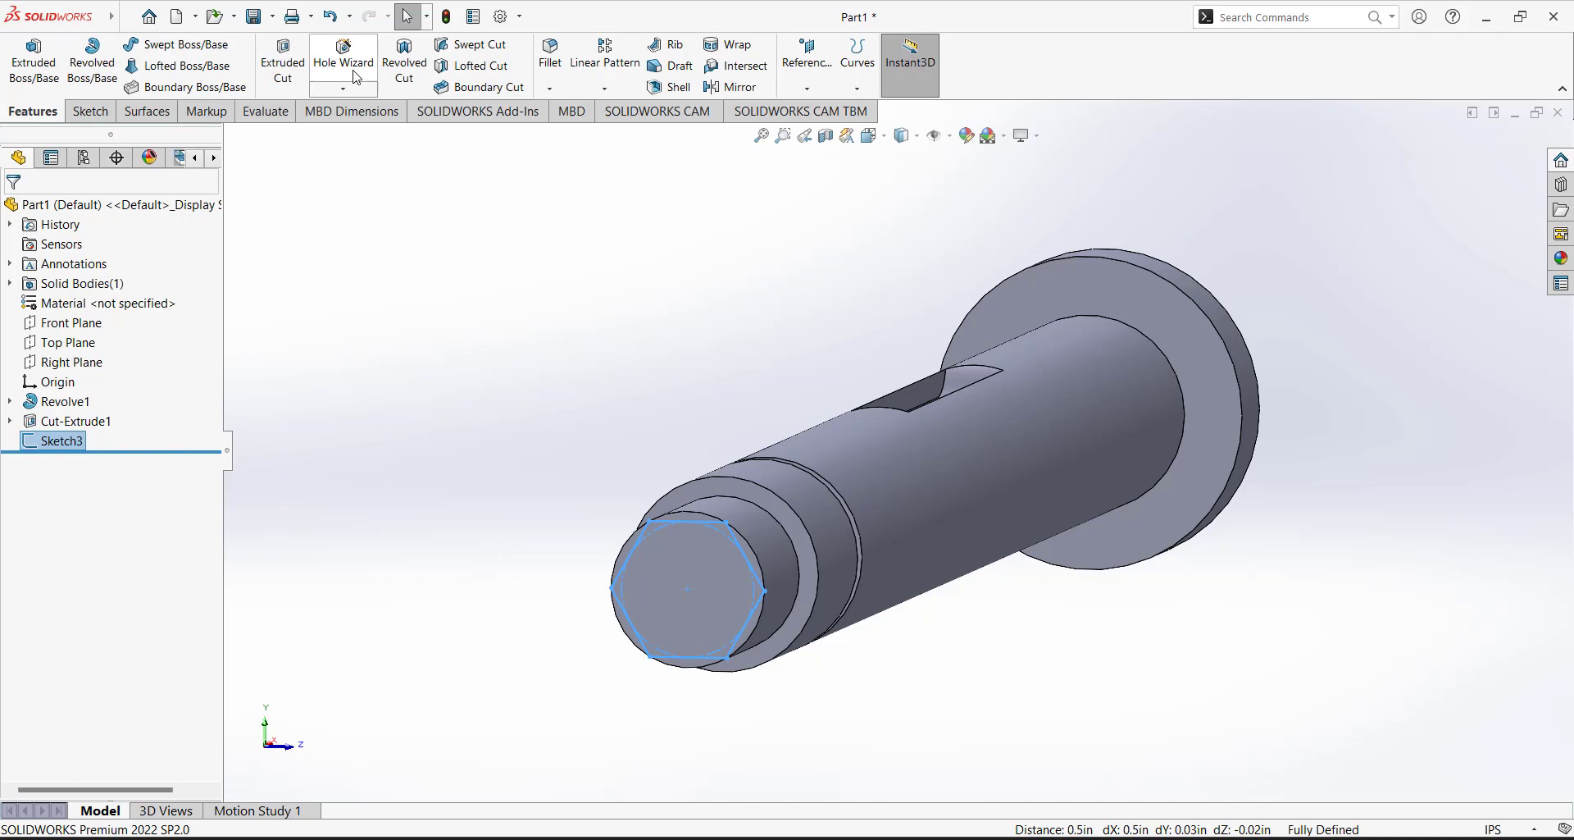
click(283, 61)
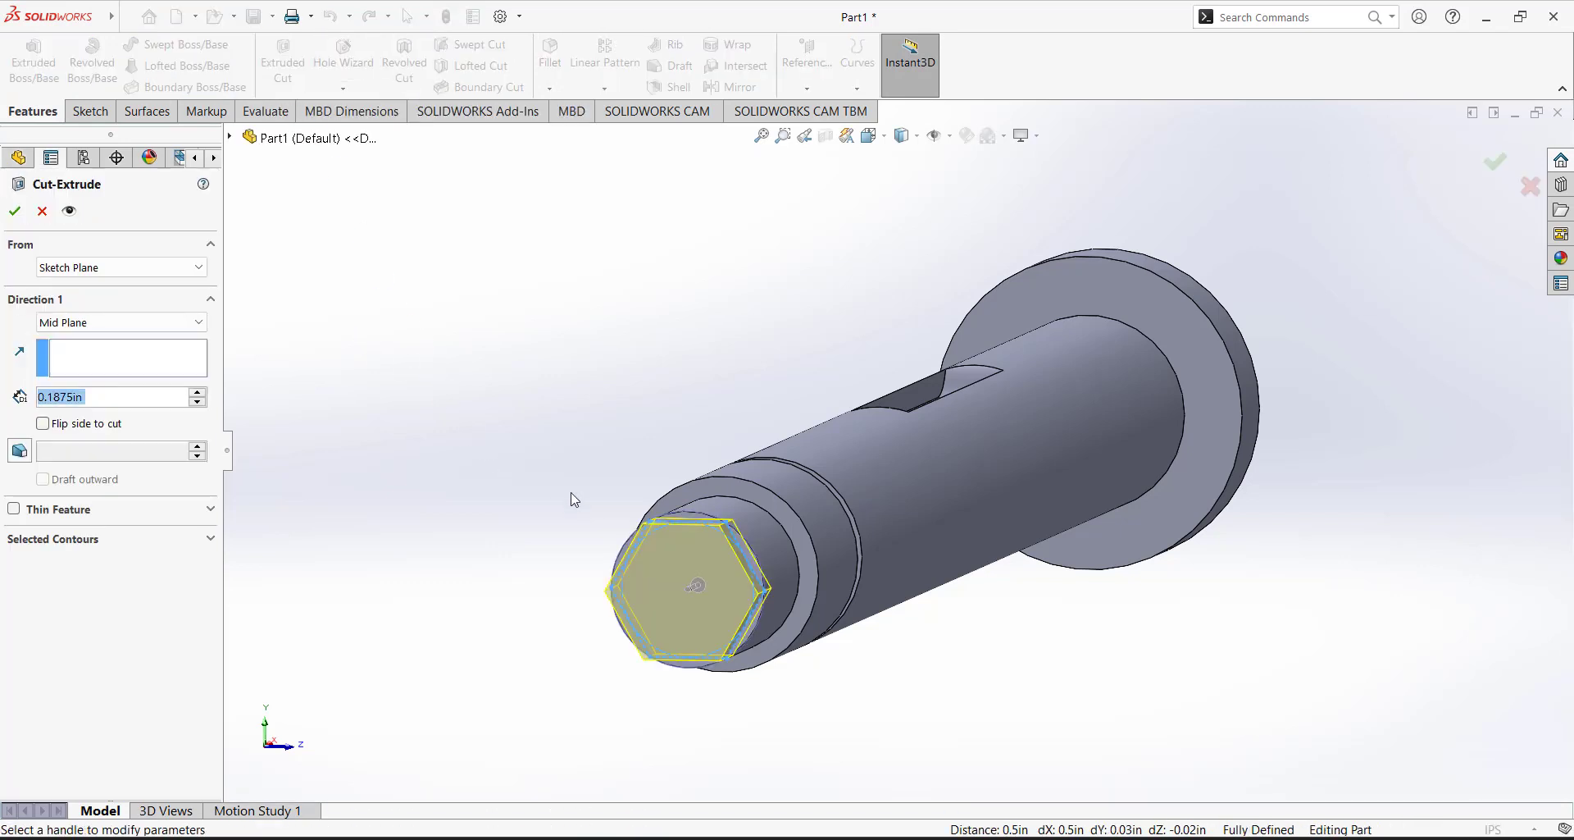
middle_drag(574, 499, 677, 517)
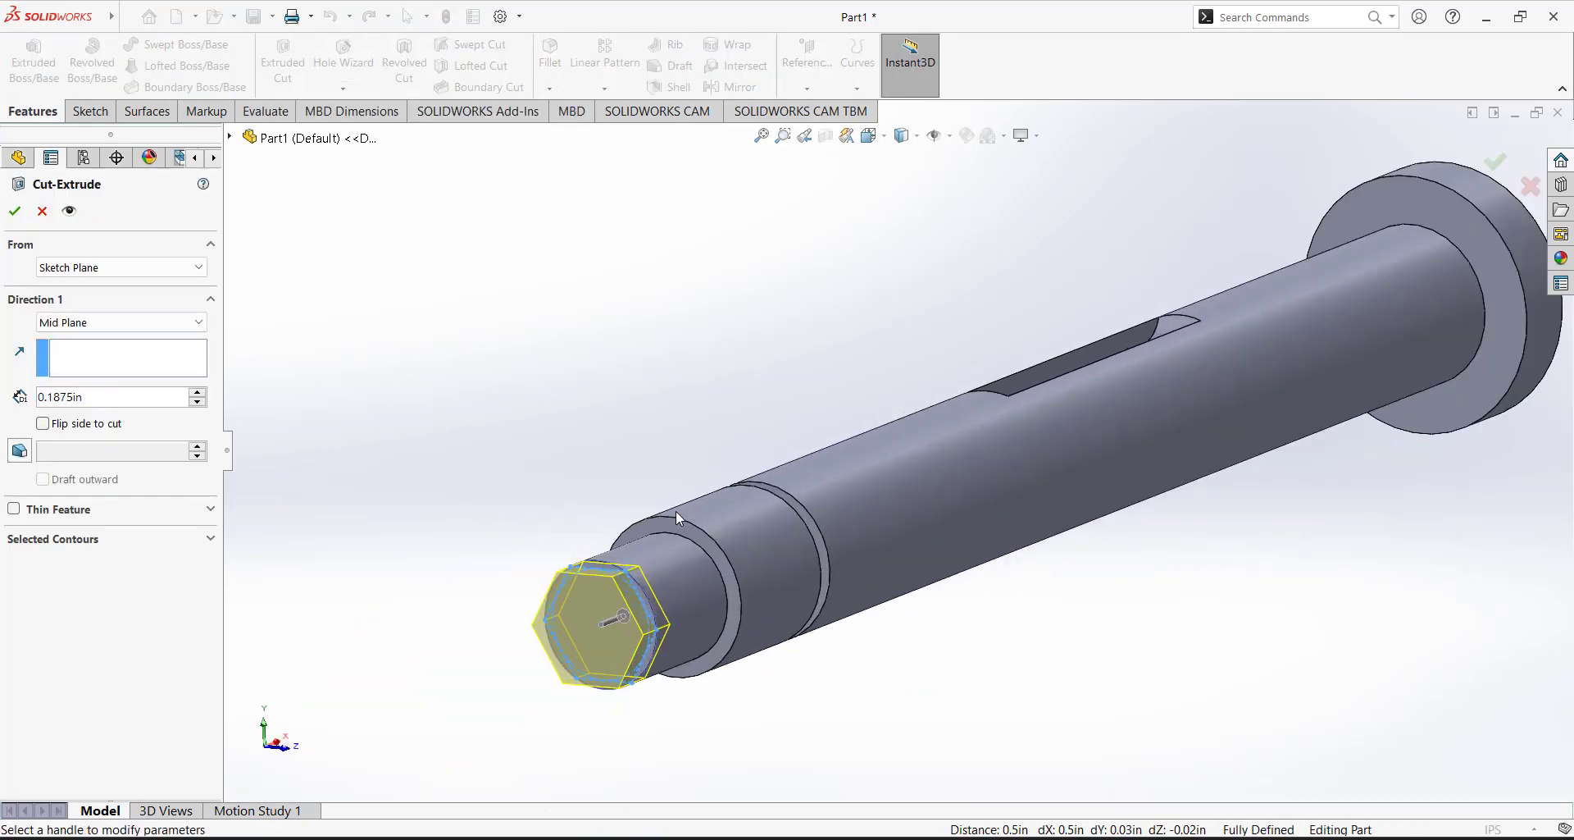
scroll(677, 514, down, 1)
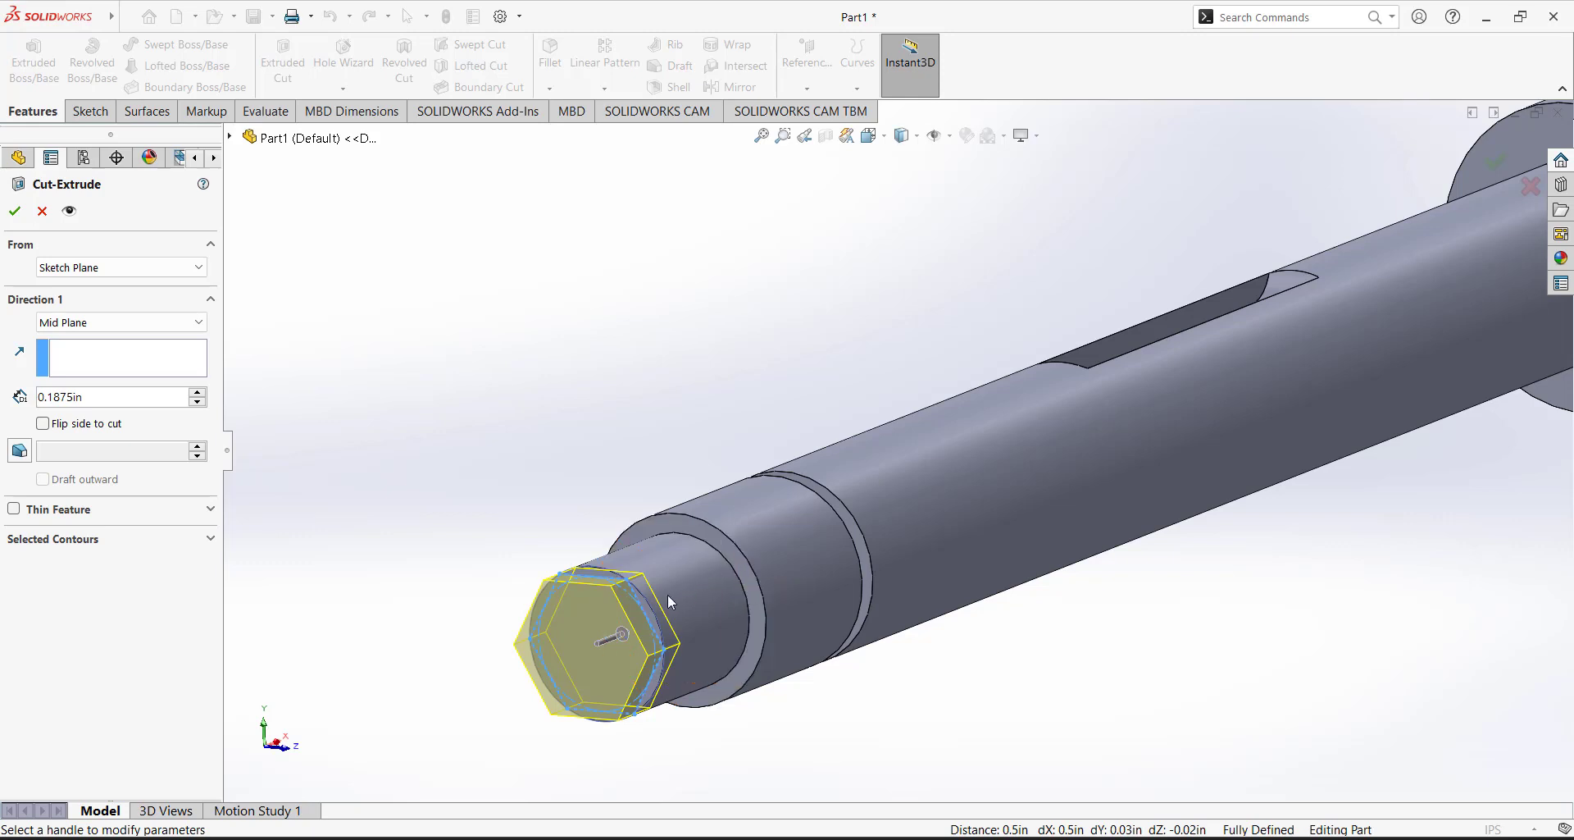
middle_drag(598, 550, 686, 623)
scroll(686, 624, up, 2)
scroll(821, 577, down, 3)
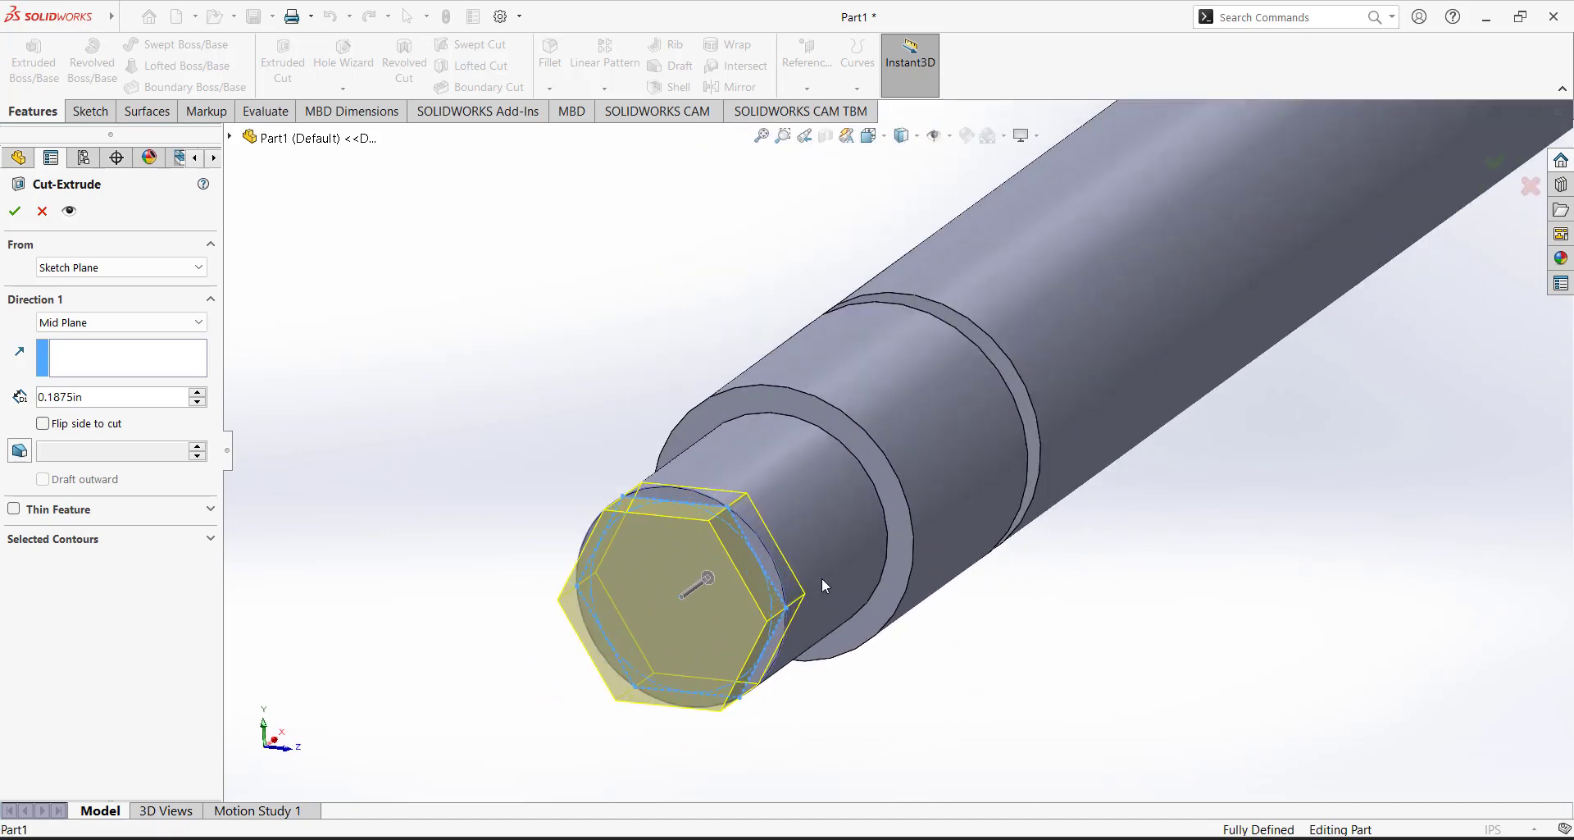
scroll(821, 578, down, 3)
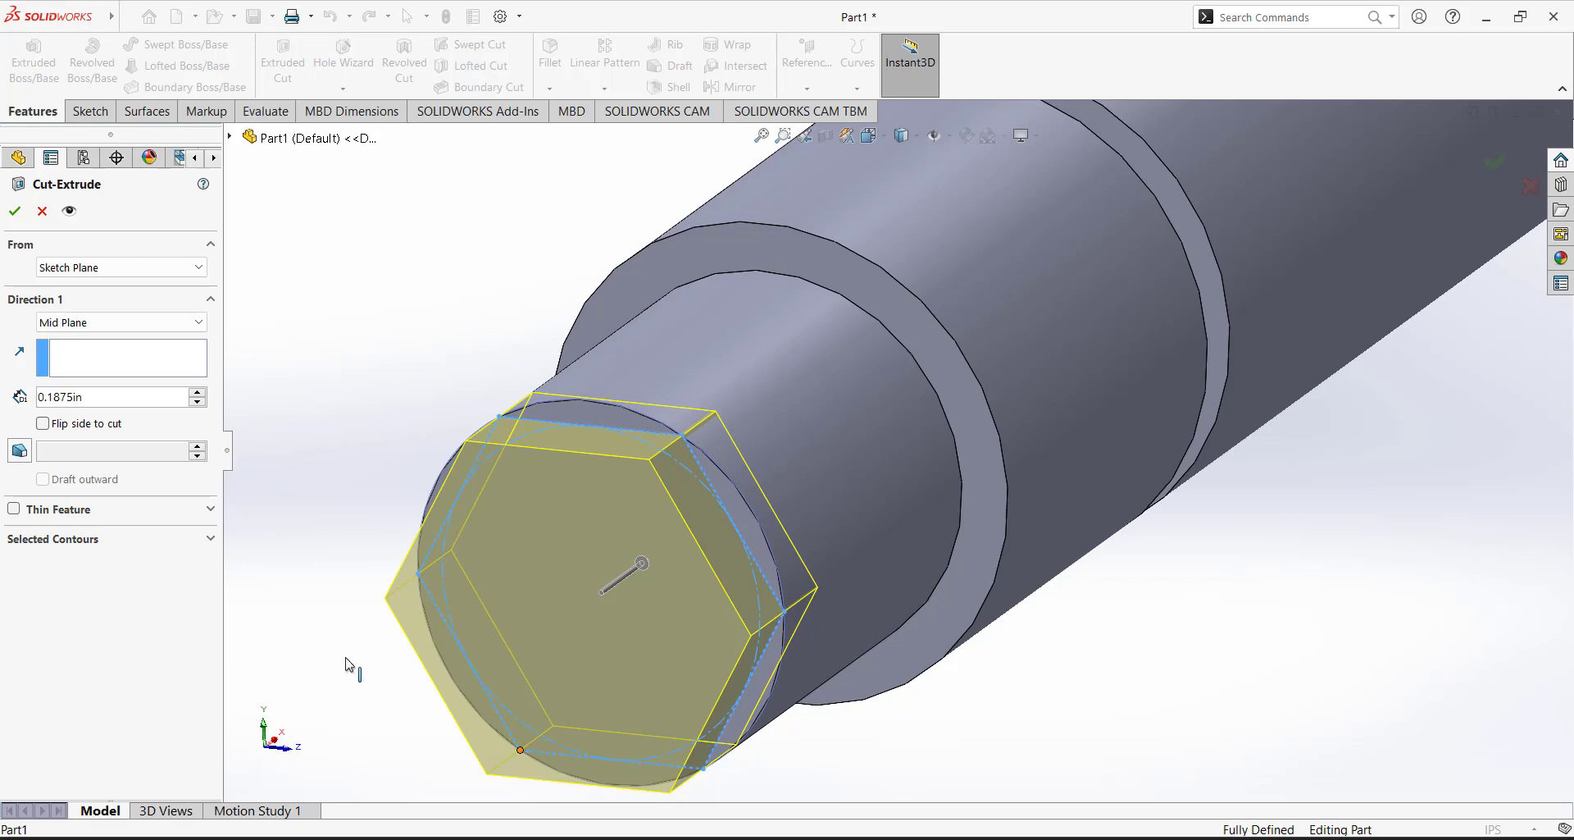
Flip the side to cut so that the material outside the hexagon is removed.
click(45, 424)
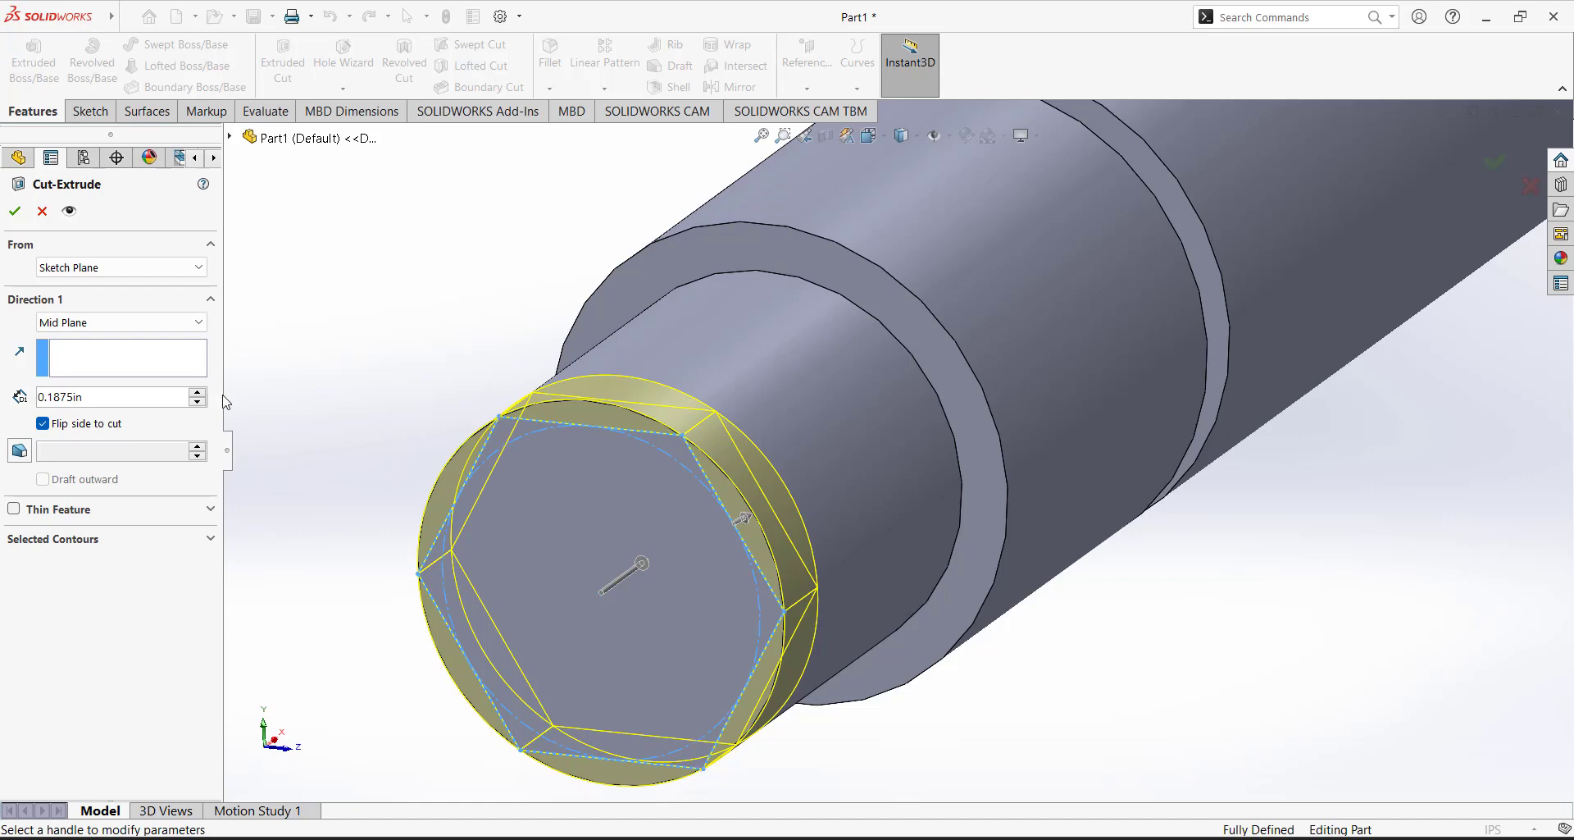
ctrl+middle_drag(587, 401, 859, 243)
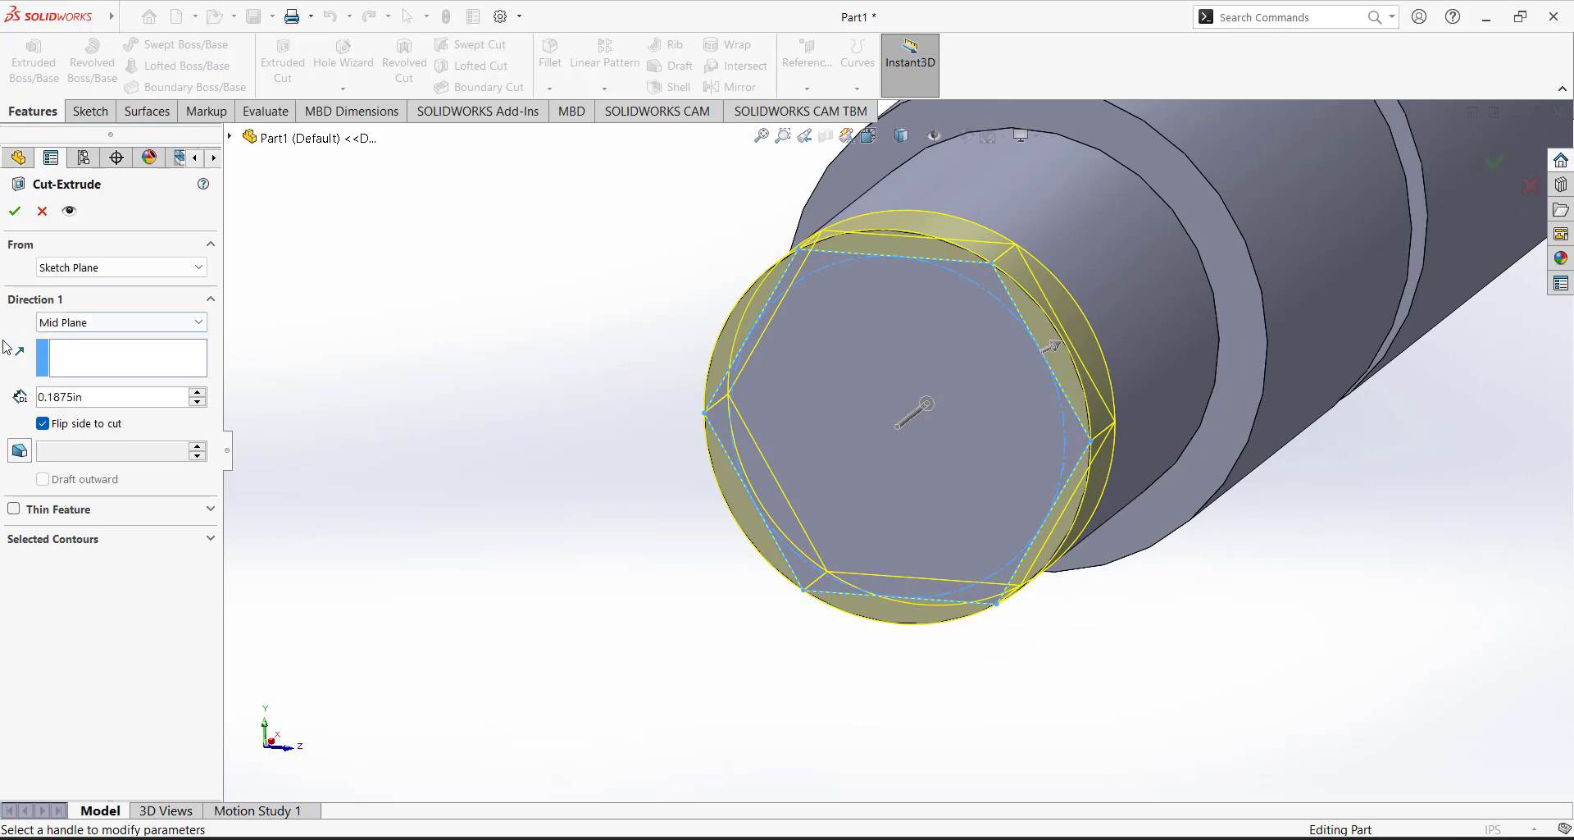
click(44, 424)
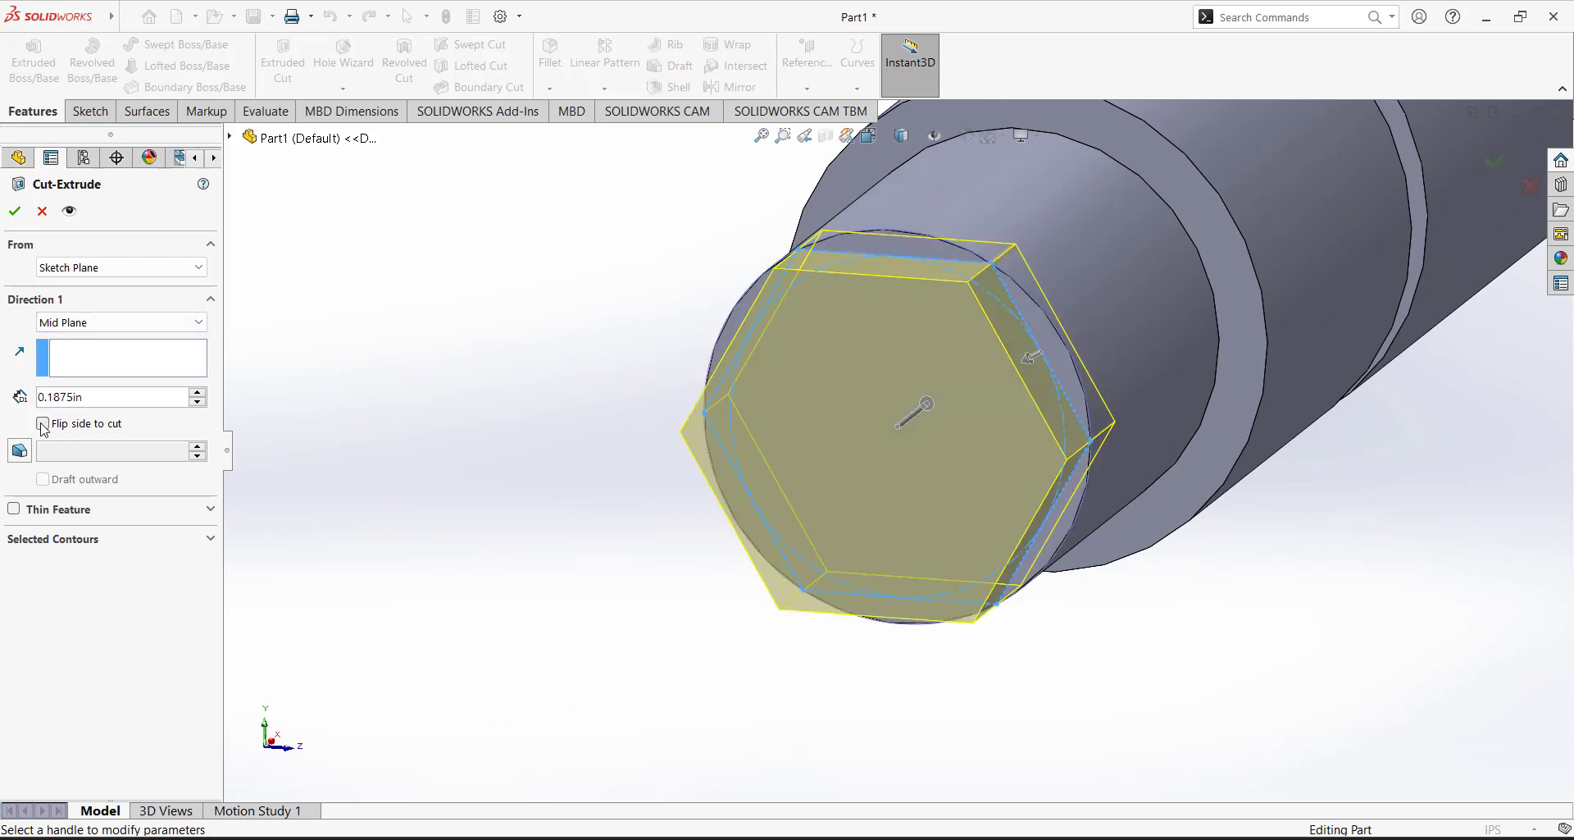
click(43, 424)
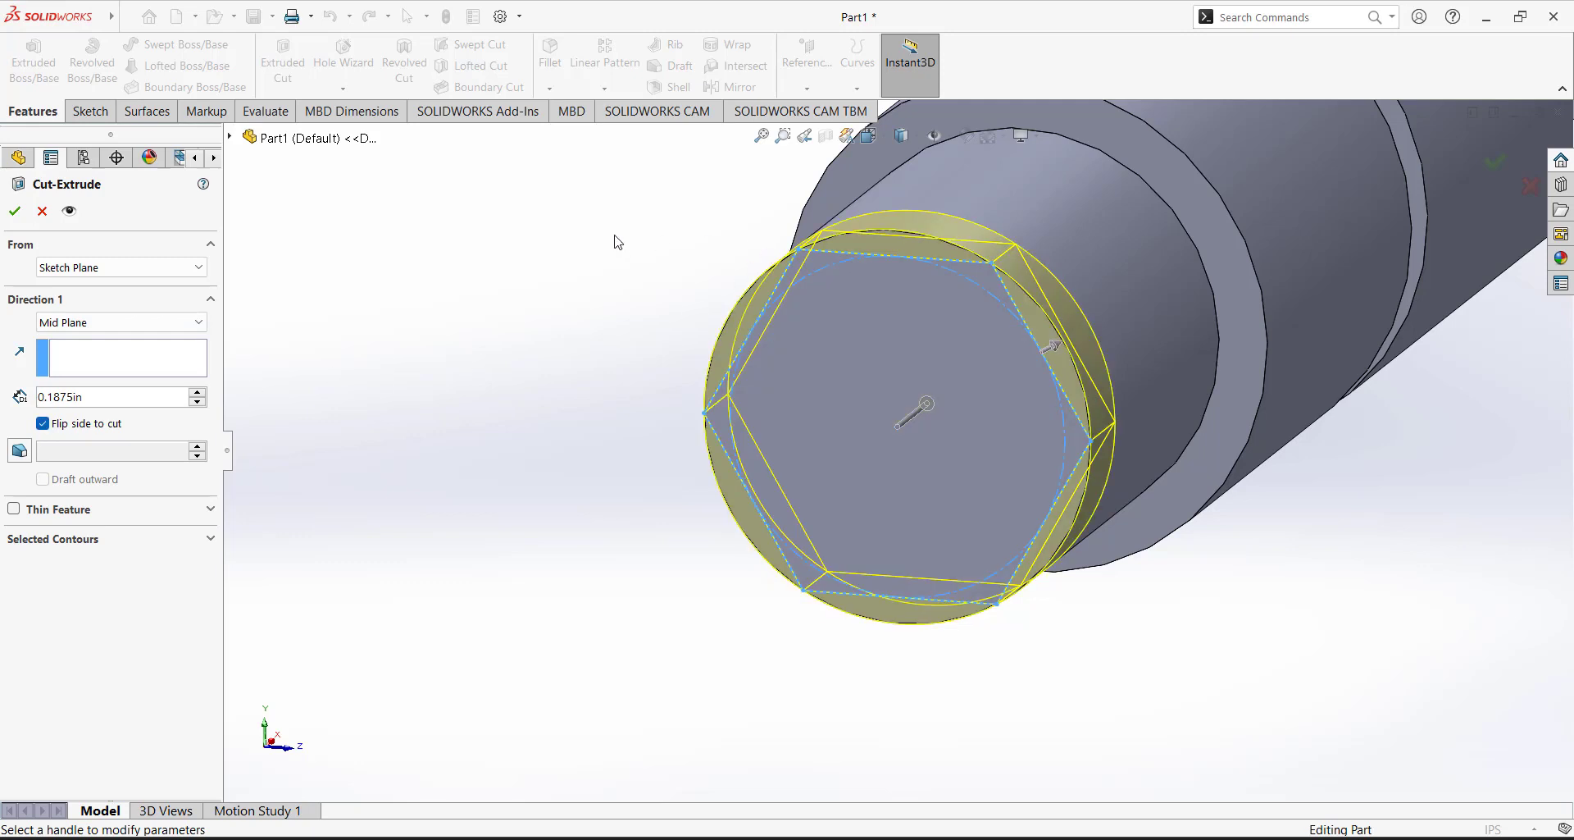
End the cut Up To Surface at the adjacent shoulder face, create the hexagonal shaft end and show the part in isometric view.
click(82, 324)
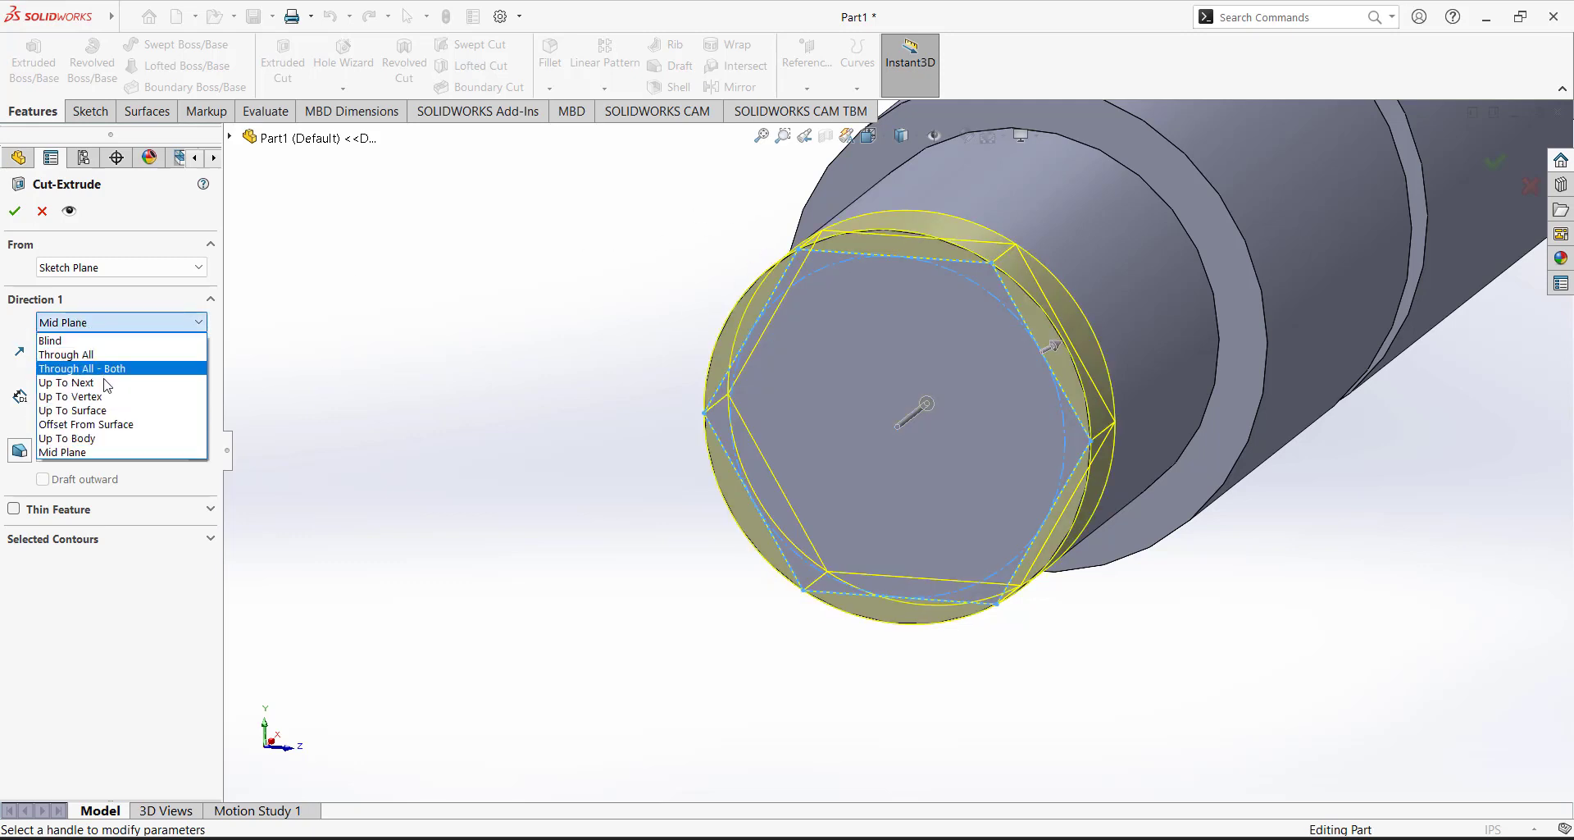
click(74, 411)
middle_drag(545, 379, 527, 394)
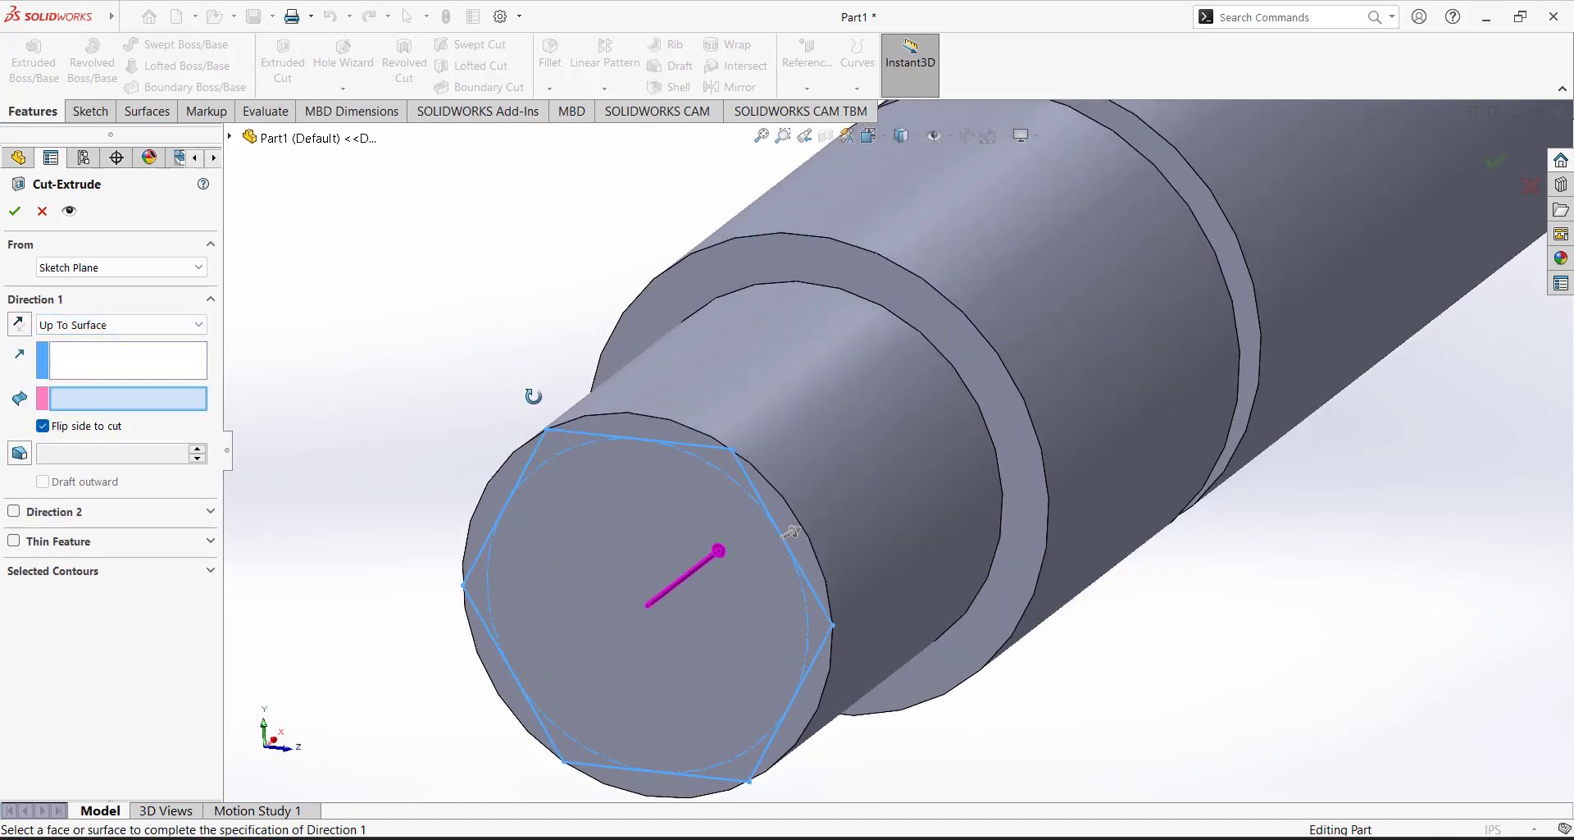
click(703, 278)
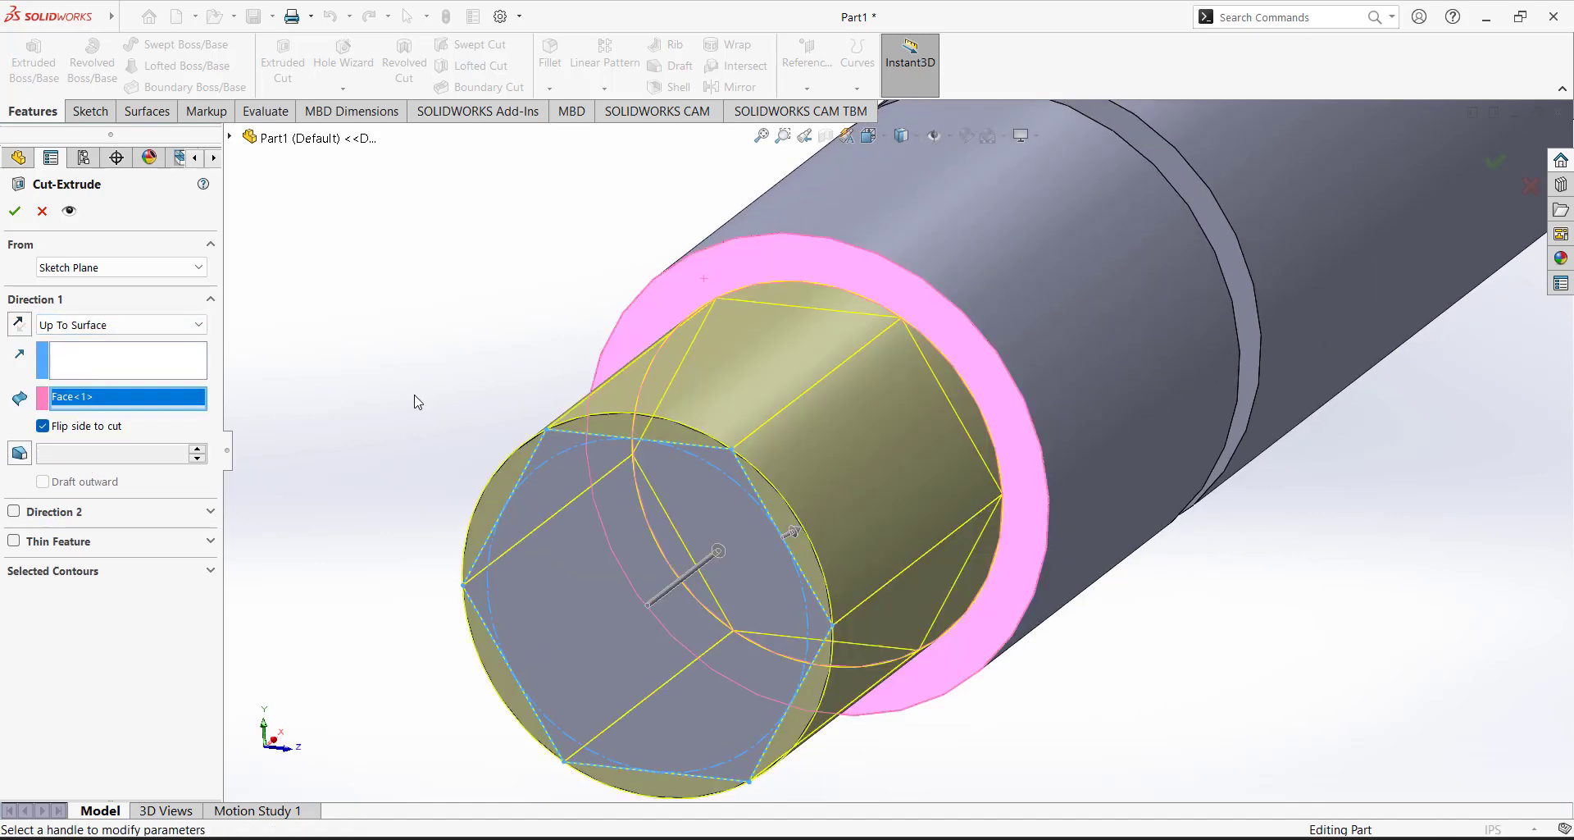
click(14, 211)
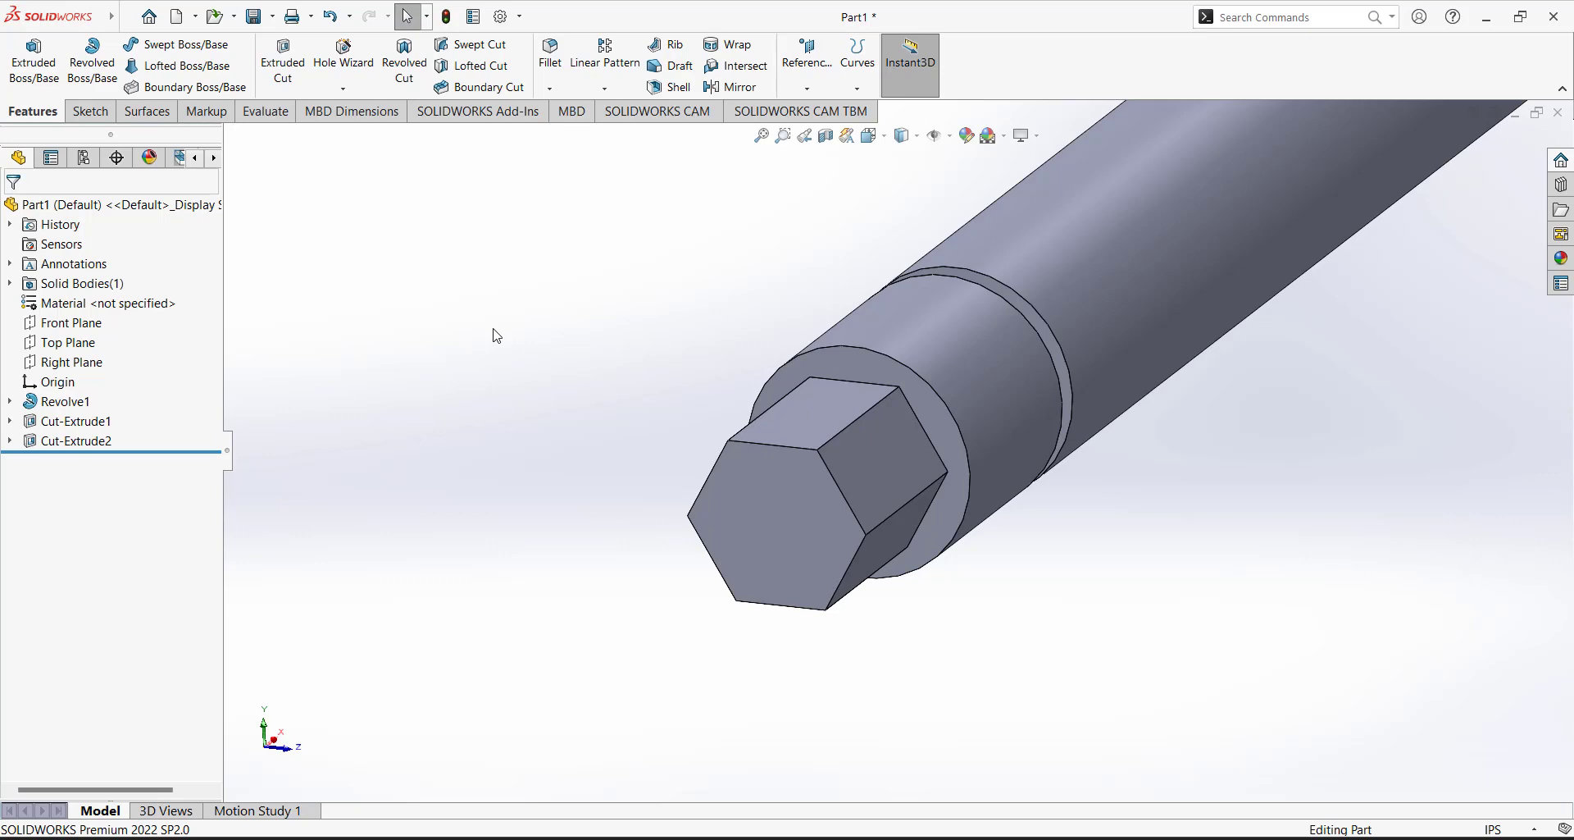
click(874, 139)
click(955, 177)
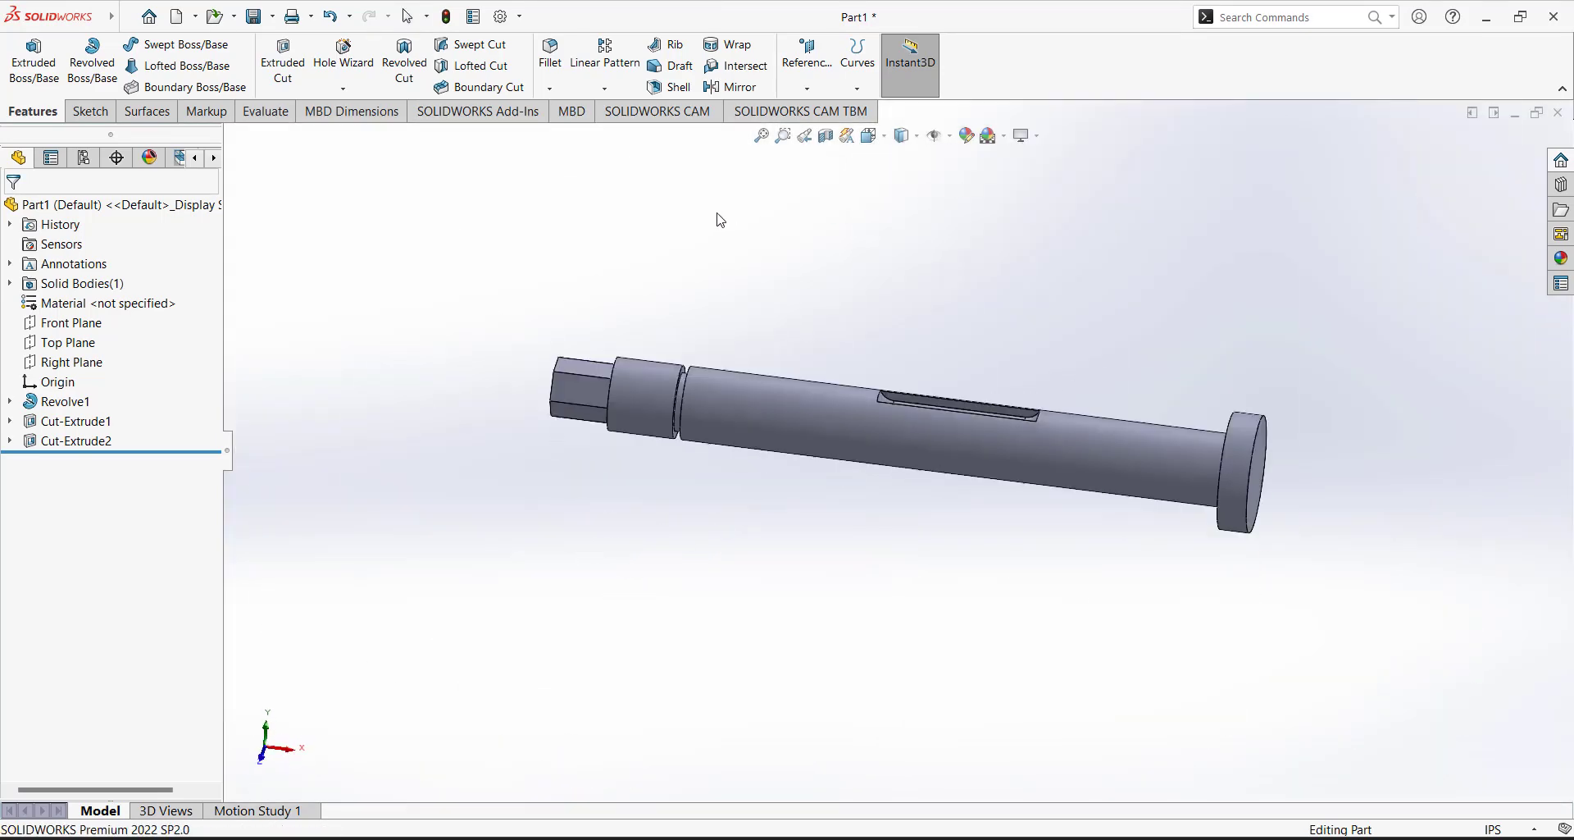